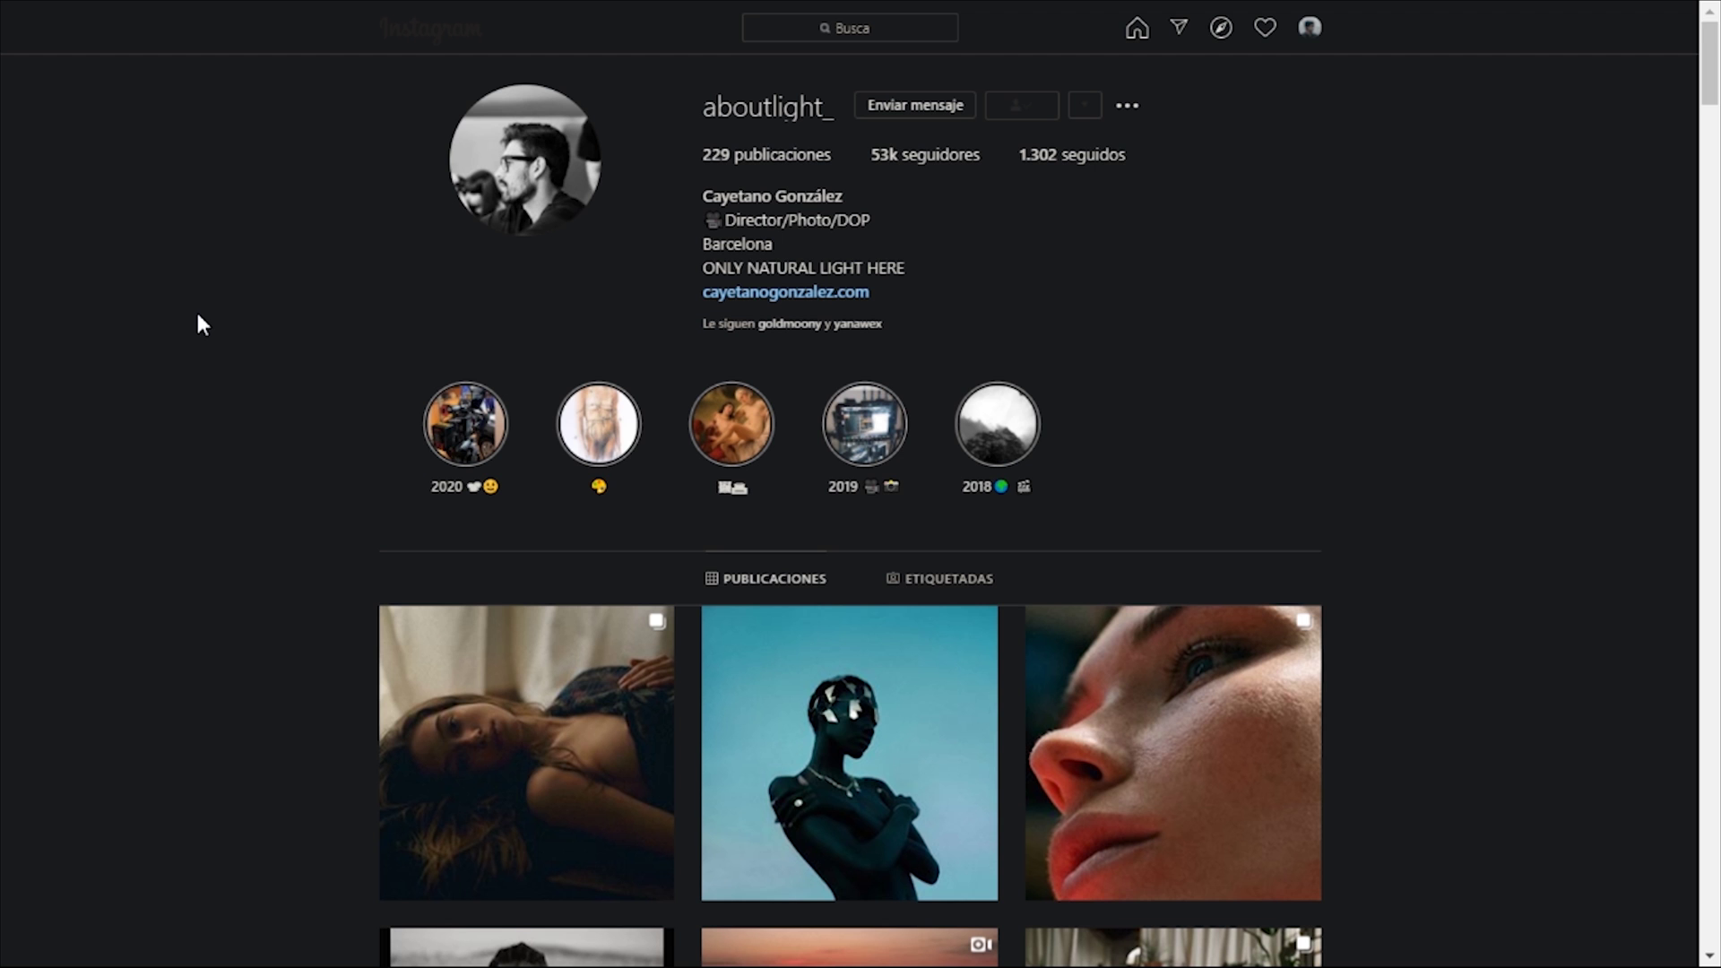
Browse the photographer's Instagram grid and view the three-frame posts of the night-city portrait and the beach portrait.
scroll(198, 315, down, 5)
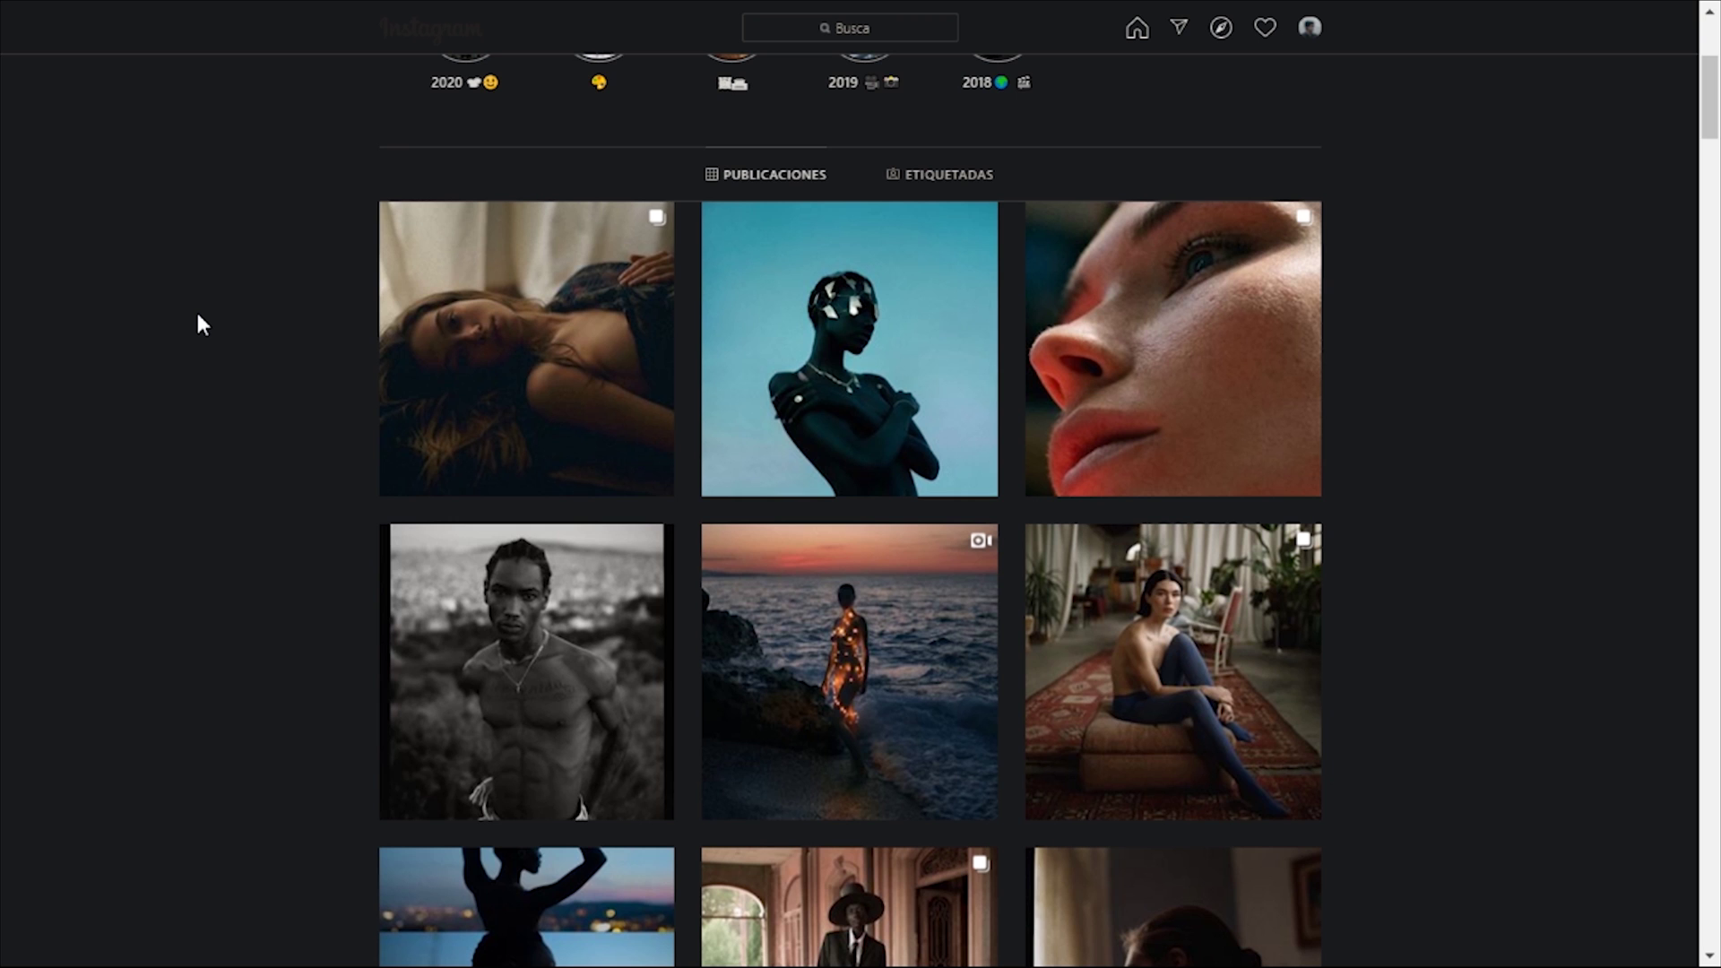
scroll(200, 322, down, 10)
click(538, 305)
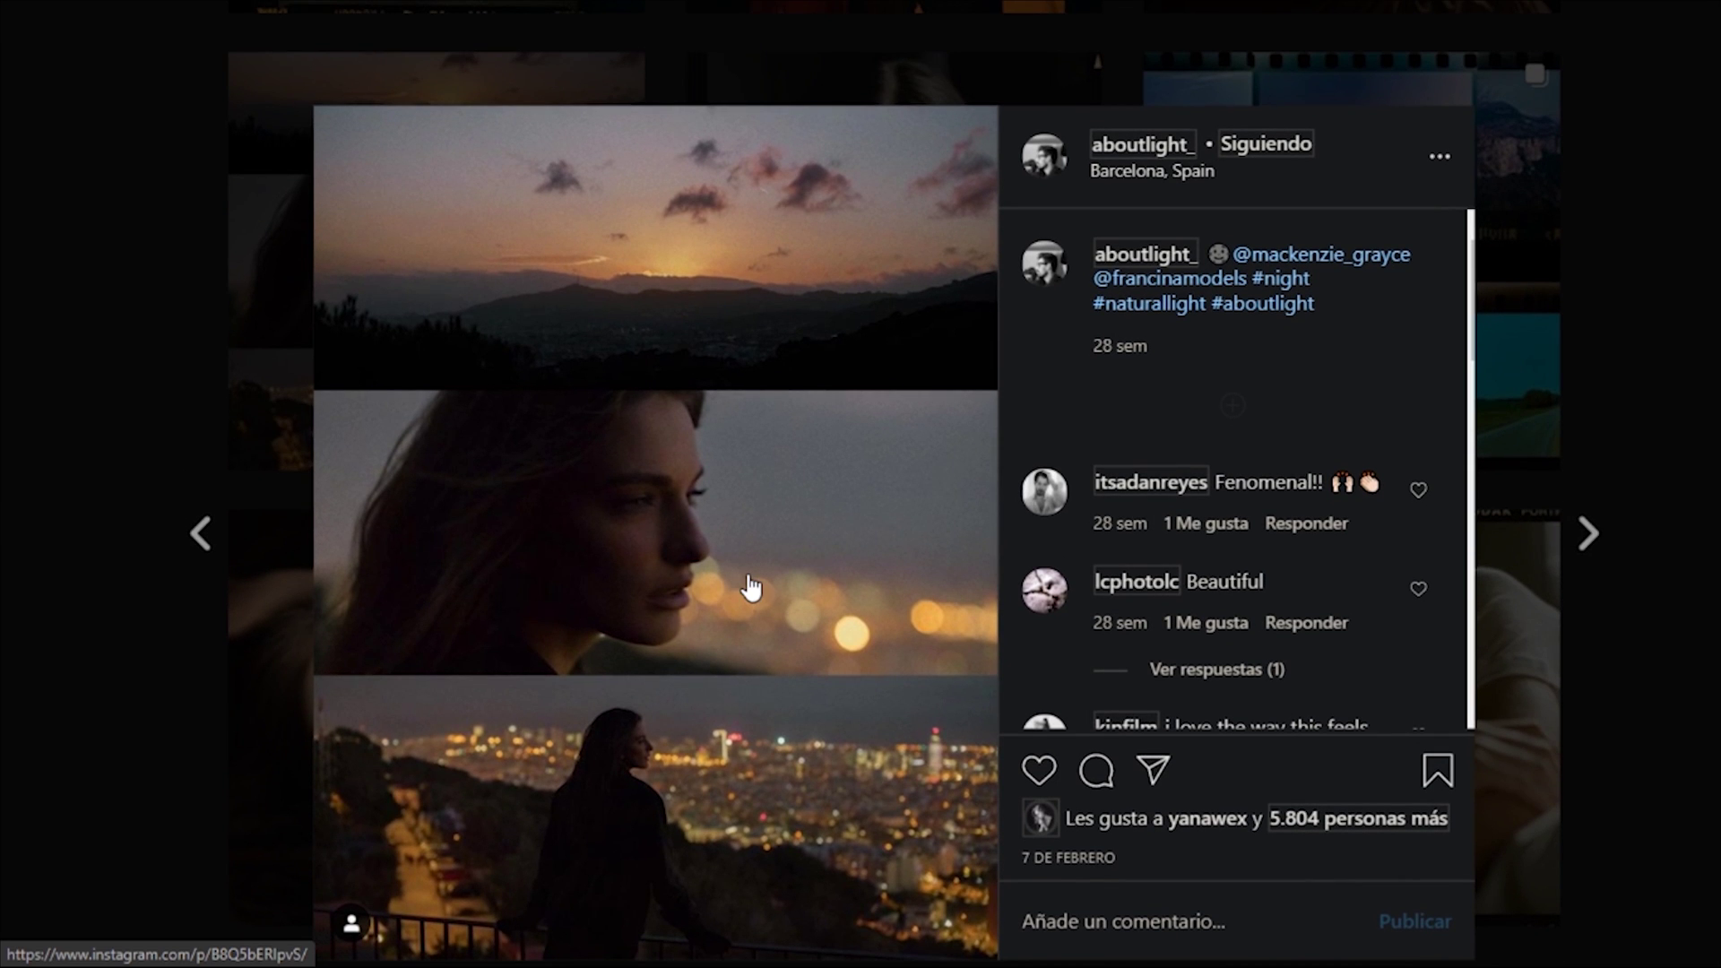
key(Escape)
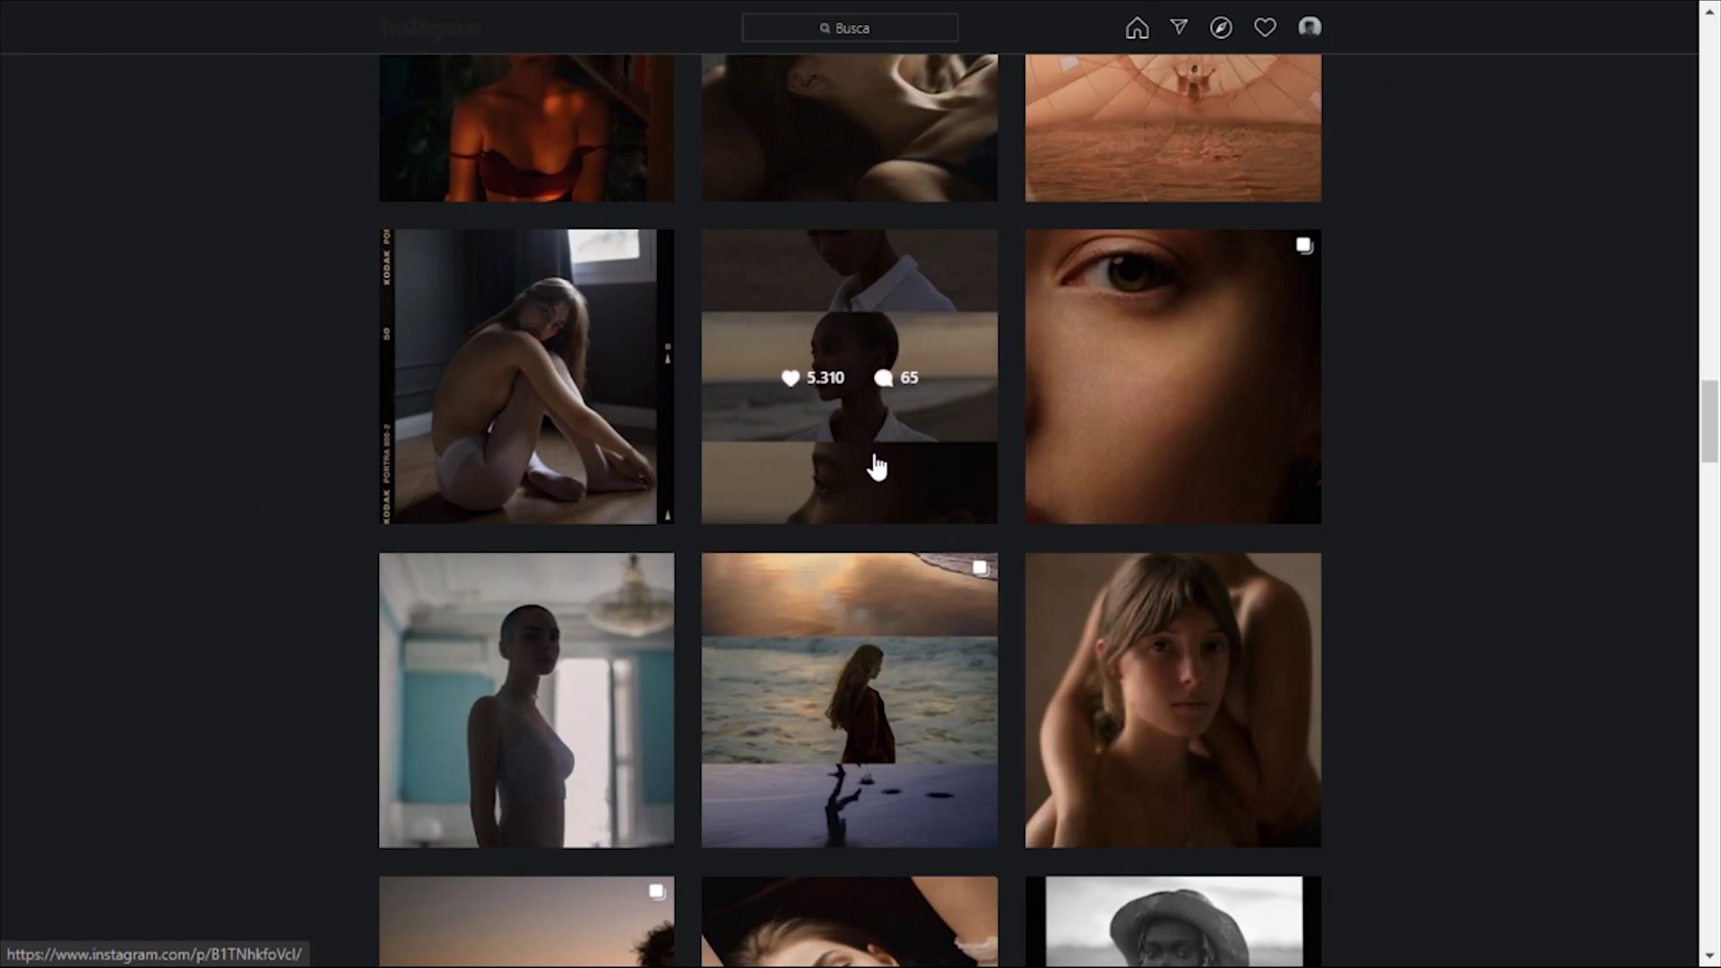
click(876, 466)
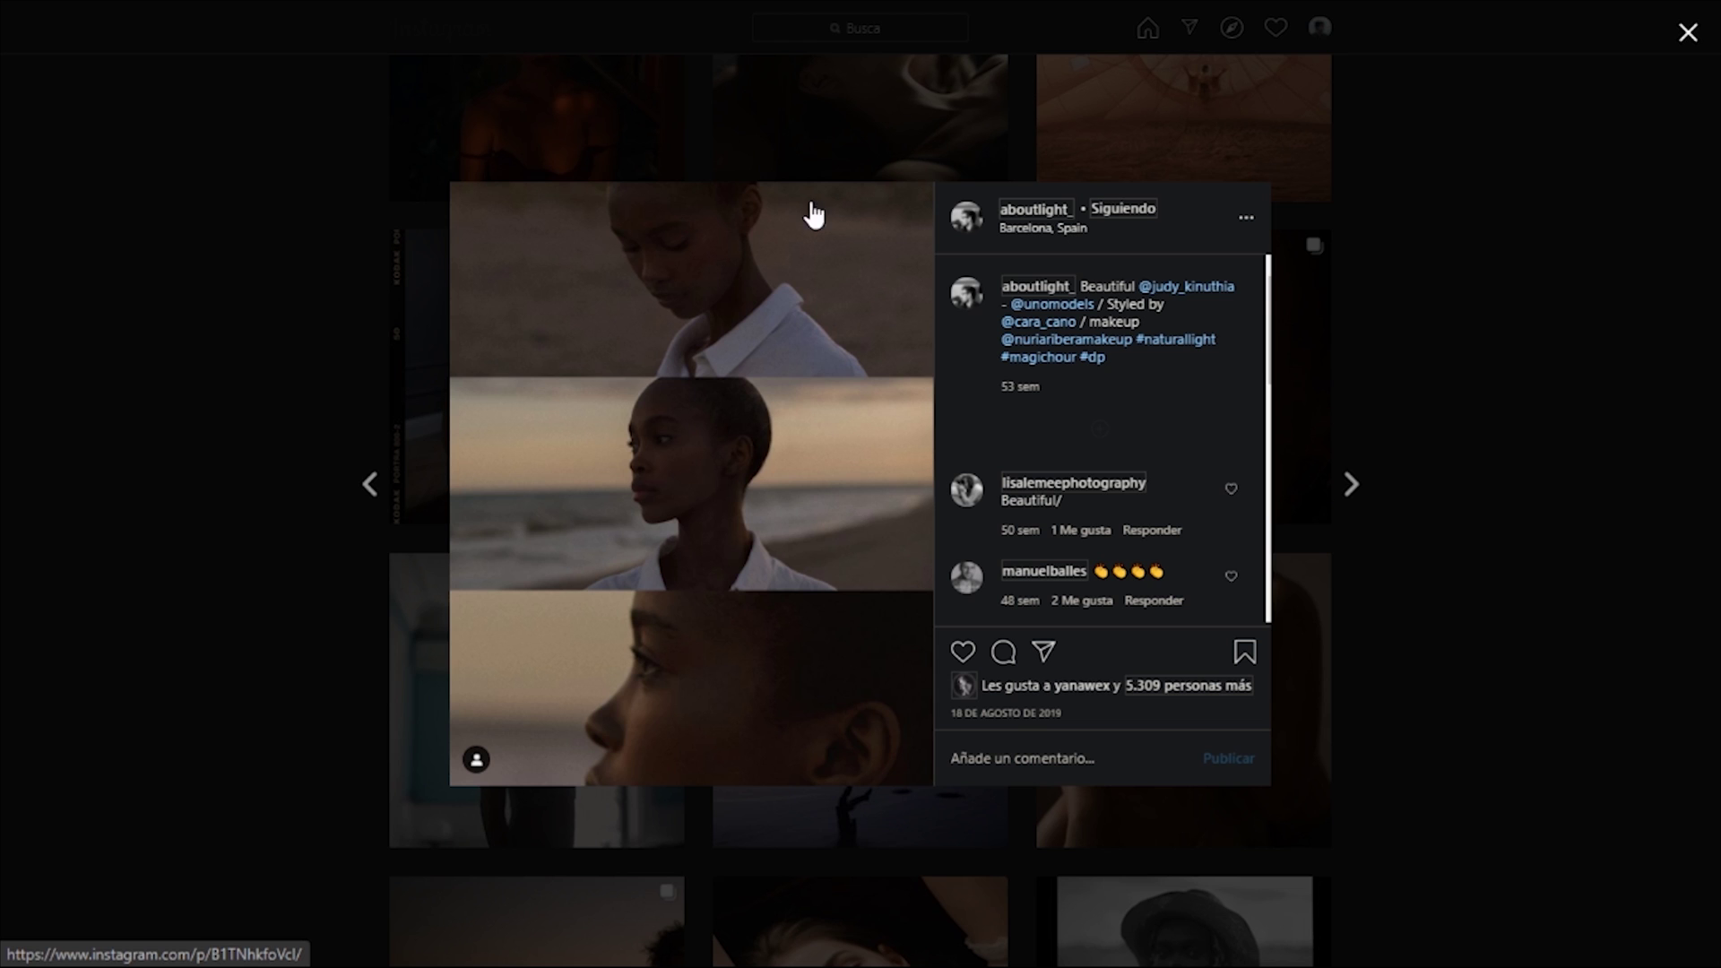
click(1596, 668)
View the successive images of the sunset portrait carousel further down the feed, including the uncropped frame, and close the post.
scroll(968, 492, down, 7)
click(968, 492)
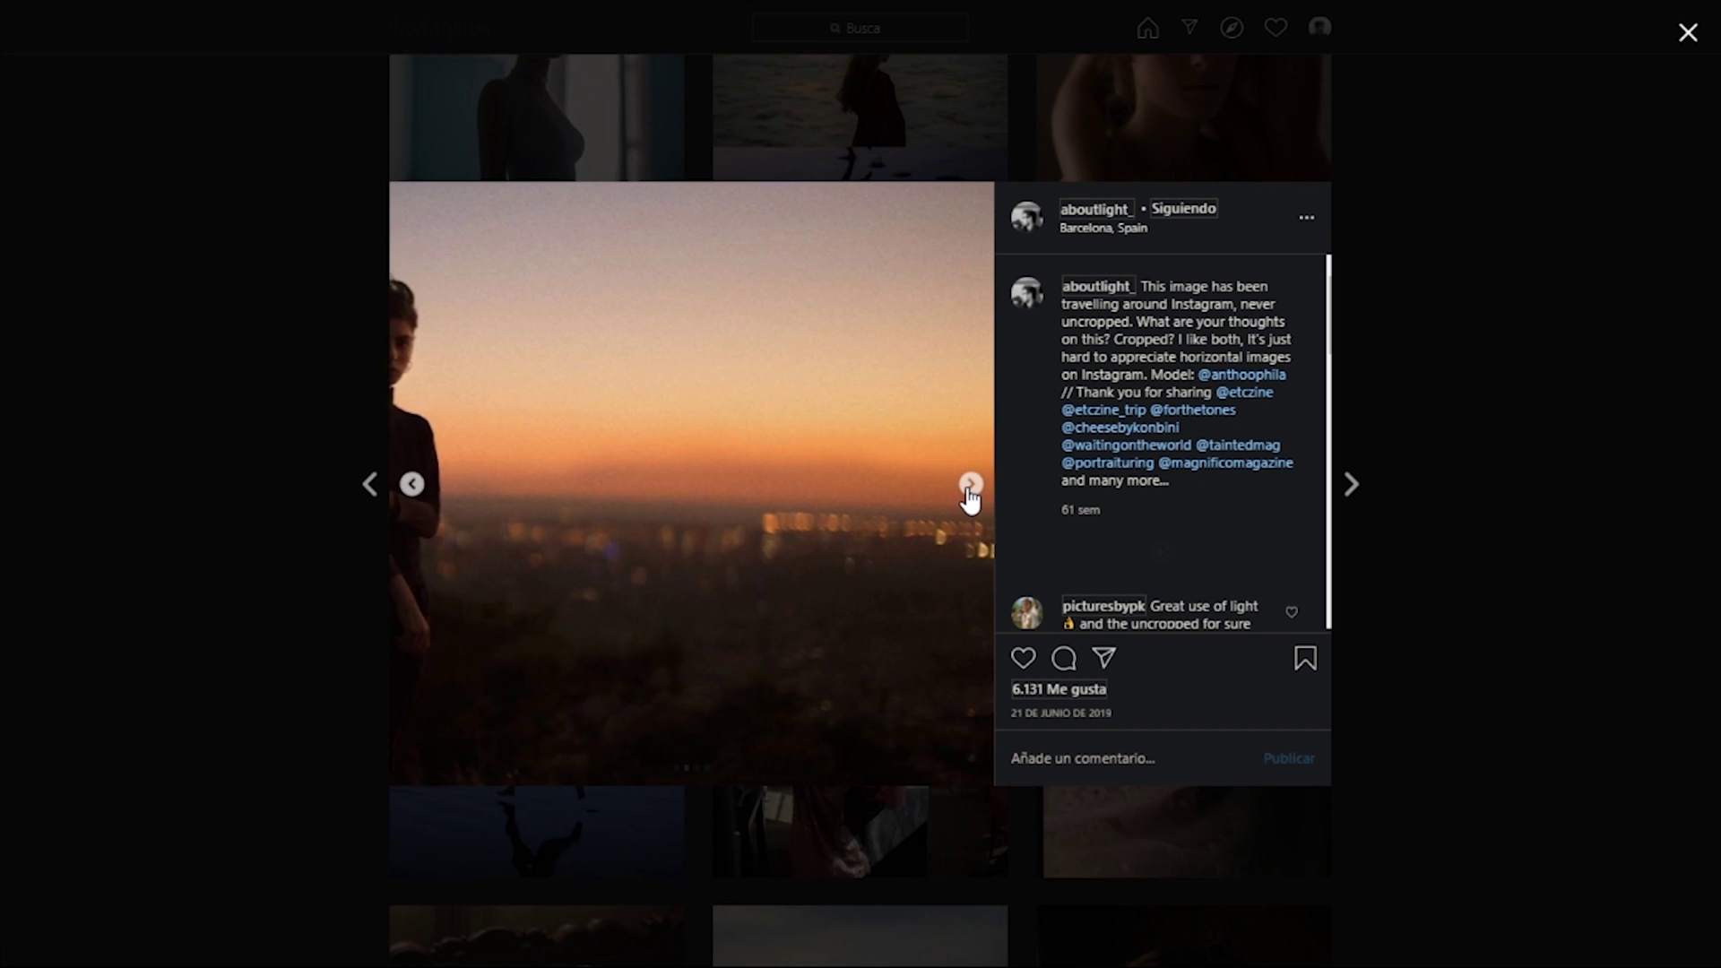
click(971, 484)
click(971, 484)
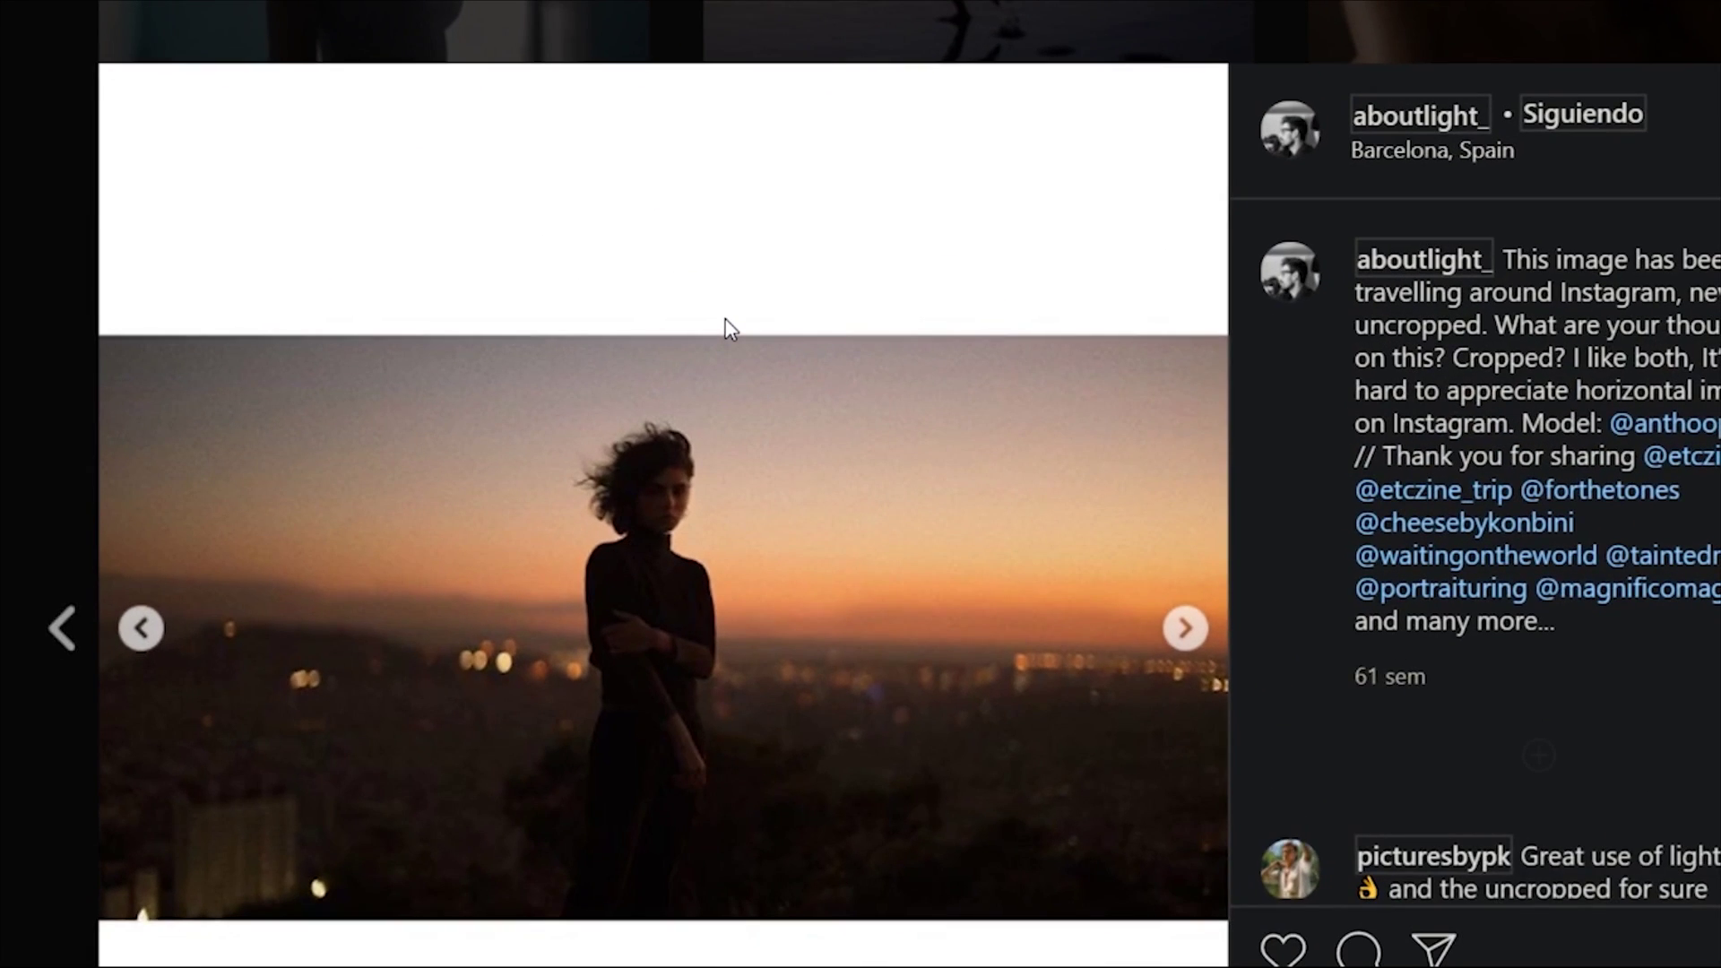
click(4, 336)
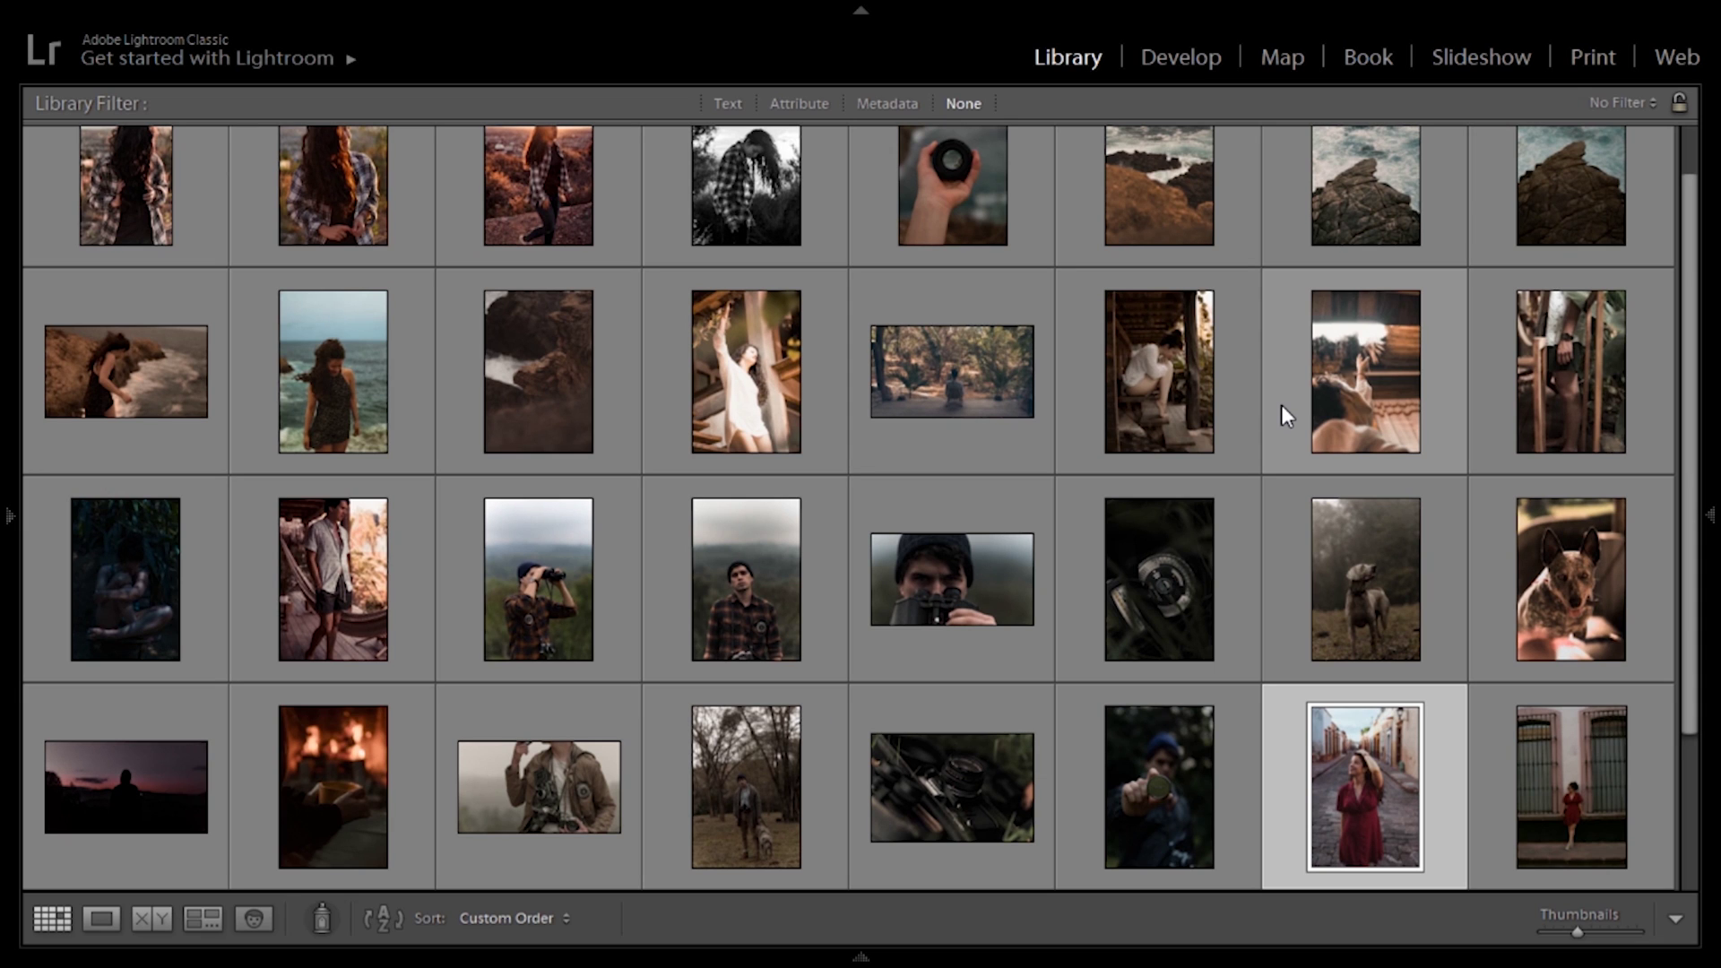
Switch to Lightroom Classic, open the photo of the man with binoculars in the Develop module, dismiss the tips and hide the presets and history area.
scroll(778, 299, up, 1)
ctrl+click(538, 646)
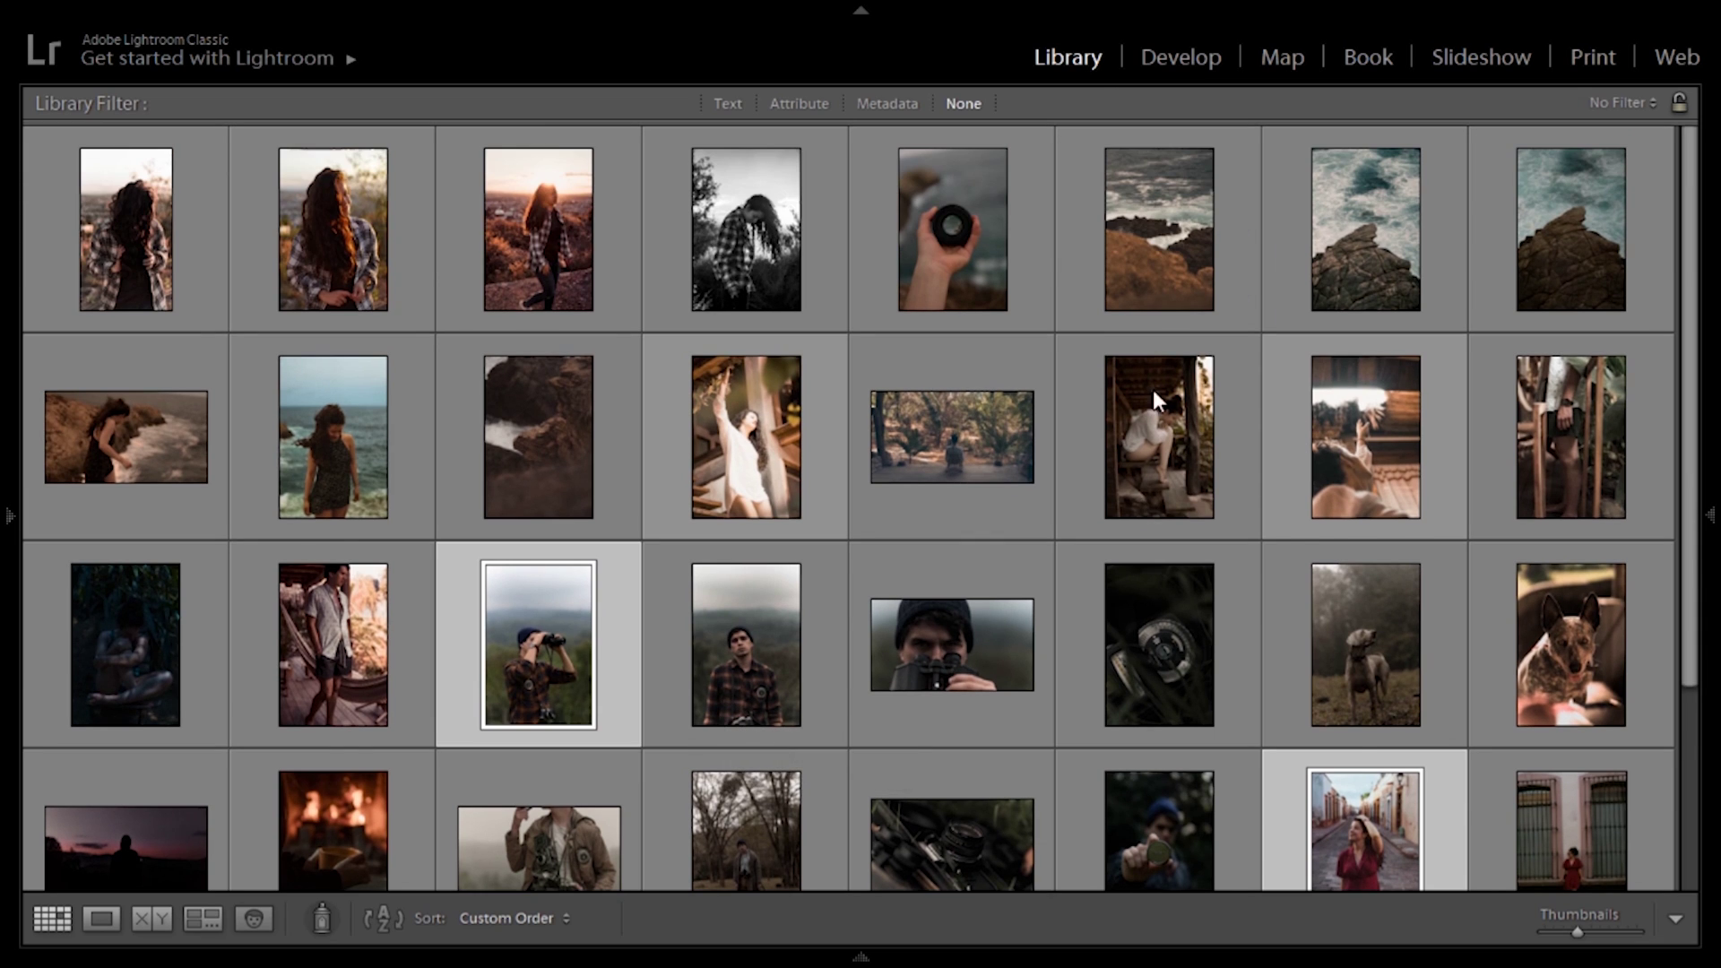
click(1181, 57)
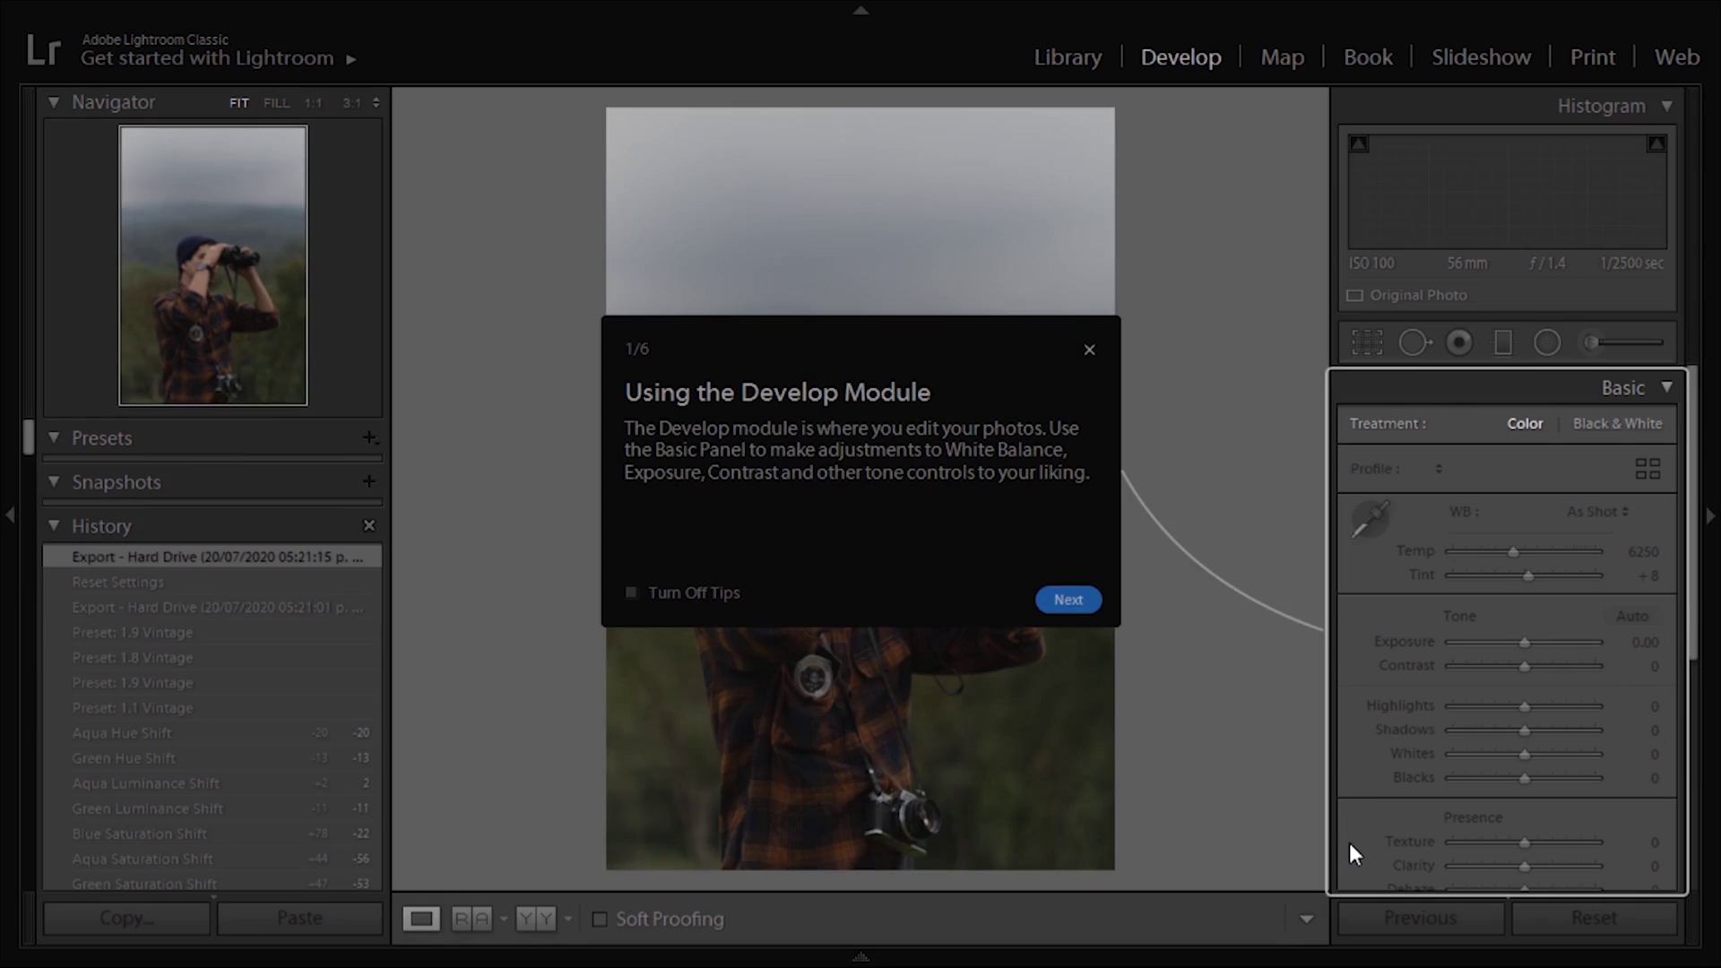
click(1352, 851)
click(5, 565)
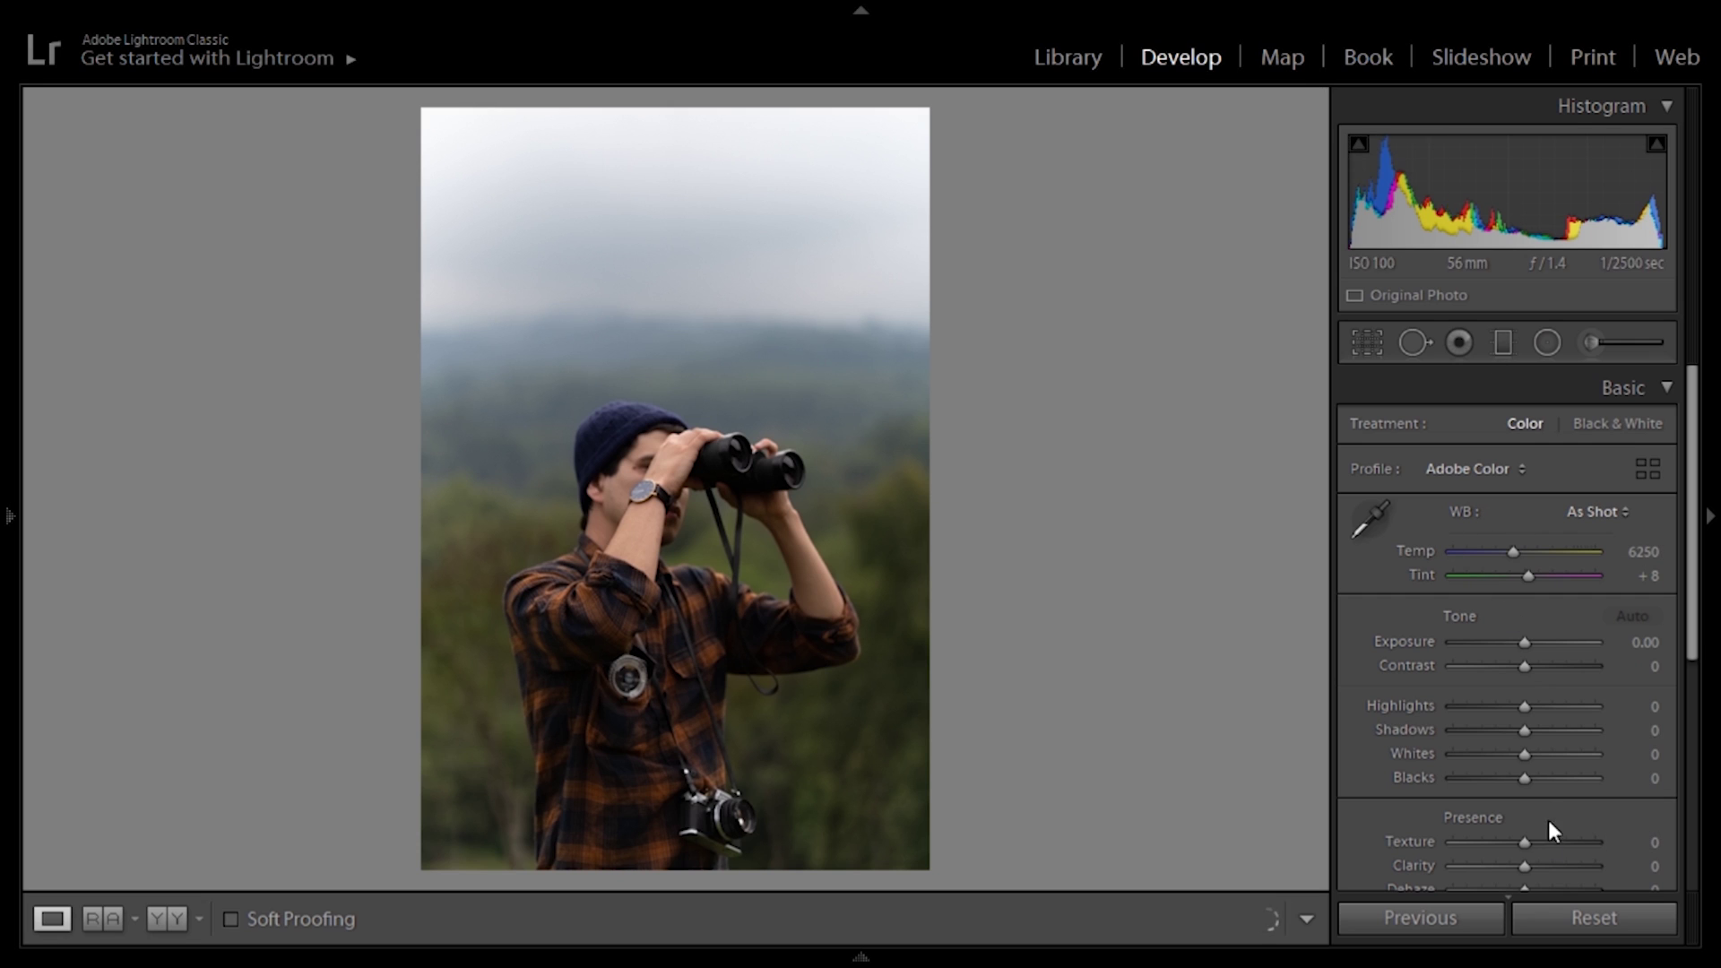
Set the photo's Highlights to -65, Shadows to +74, Whites to -14 and Blacks to -5.
drag(1522, 708, 1466, 712)
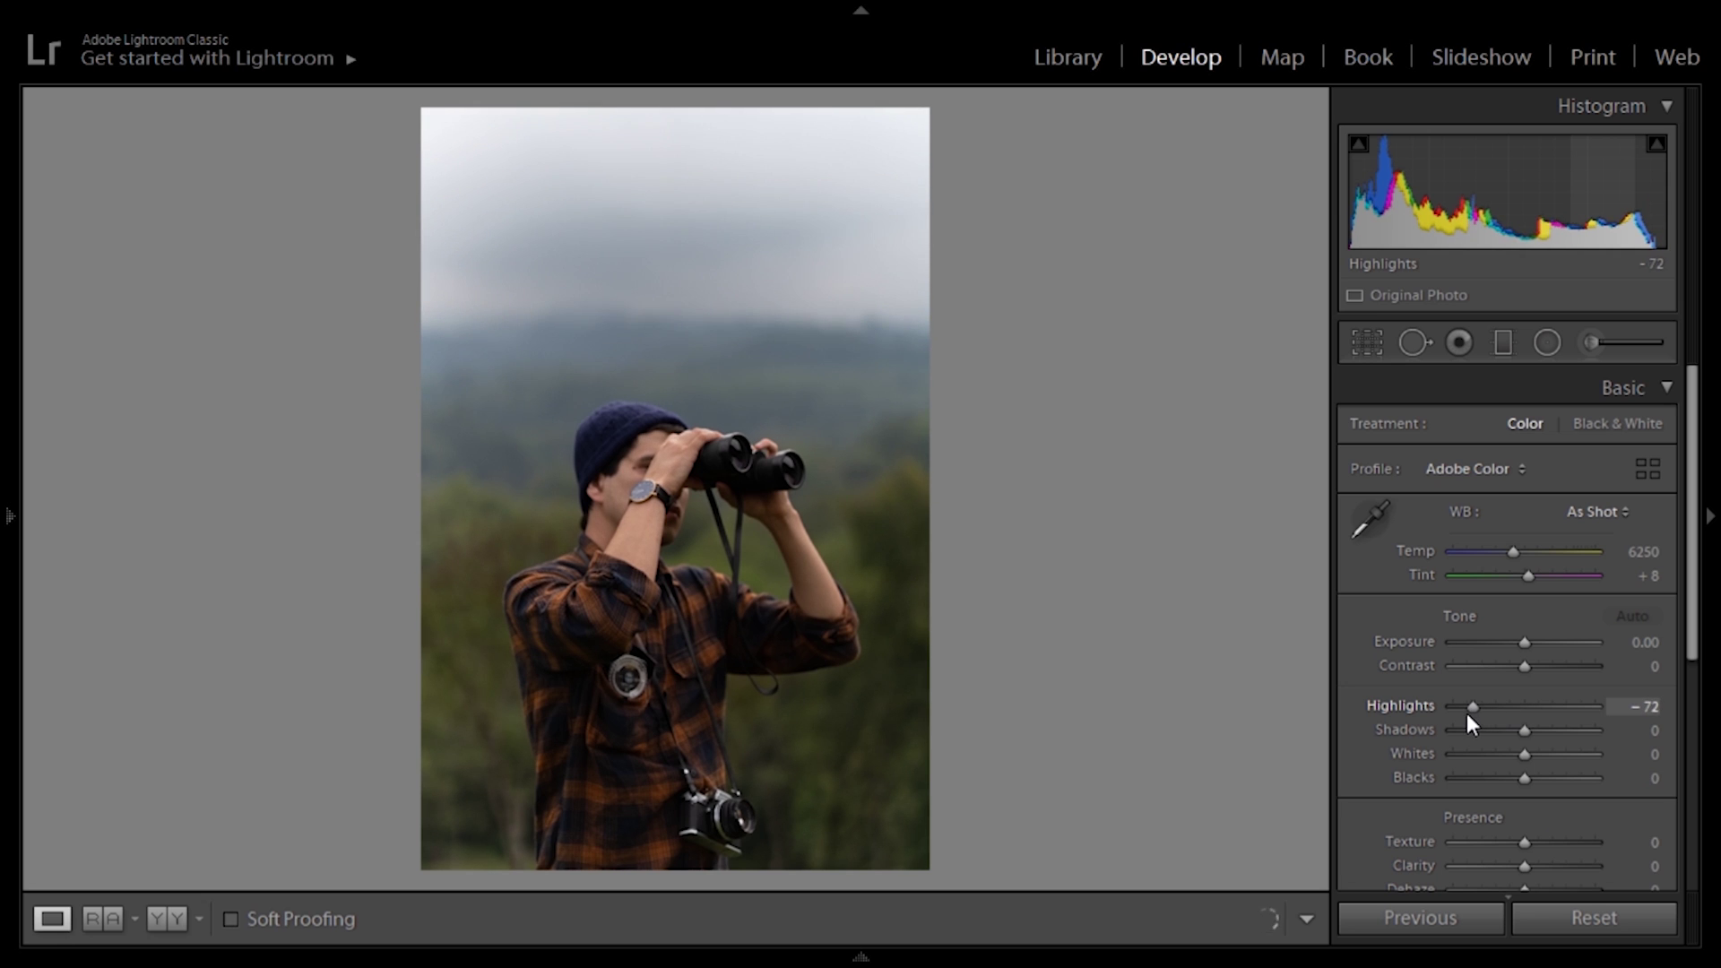
click(1634, 714)
text(-65)
key(Return)
drag(1524, 731, 1577, 732)
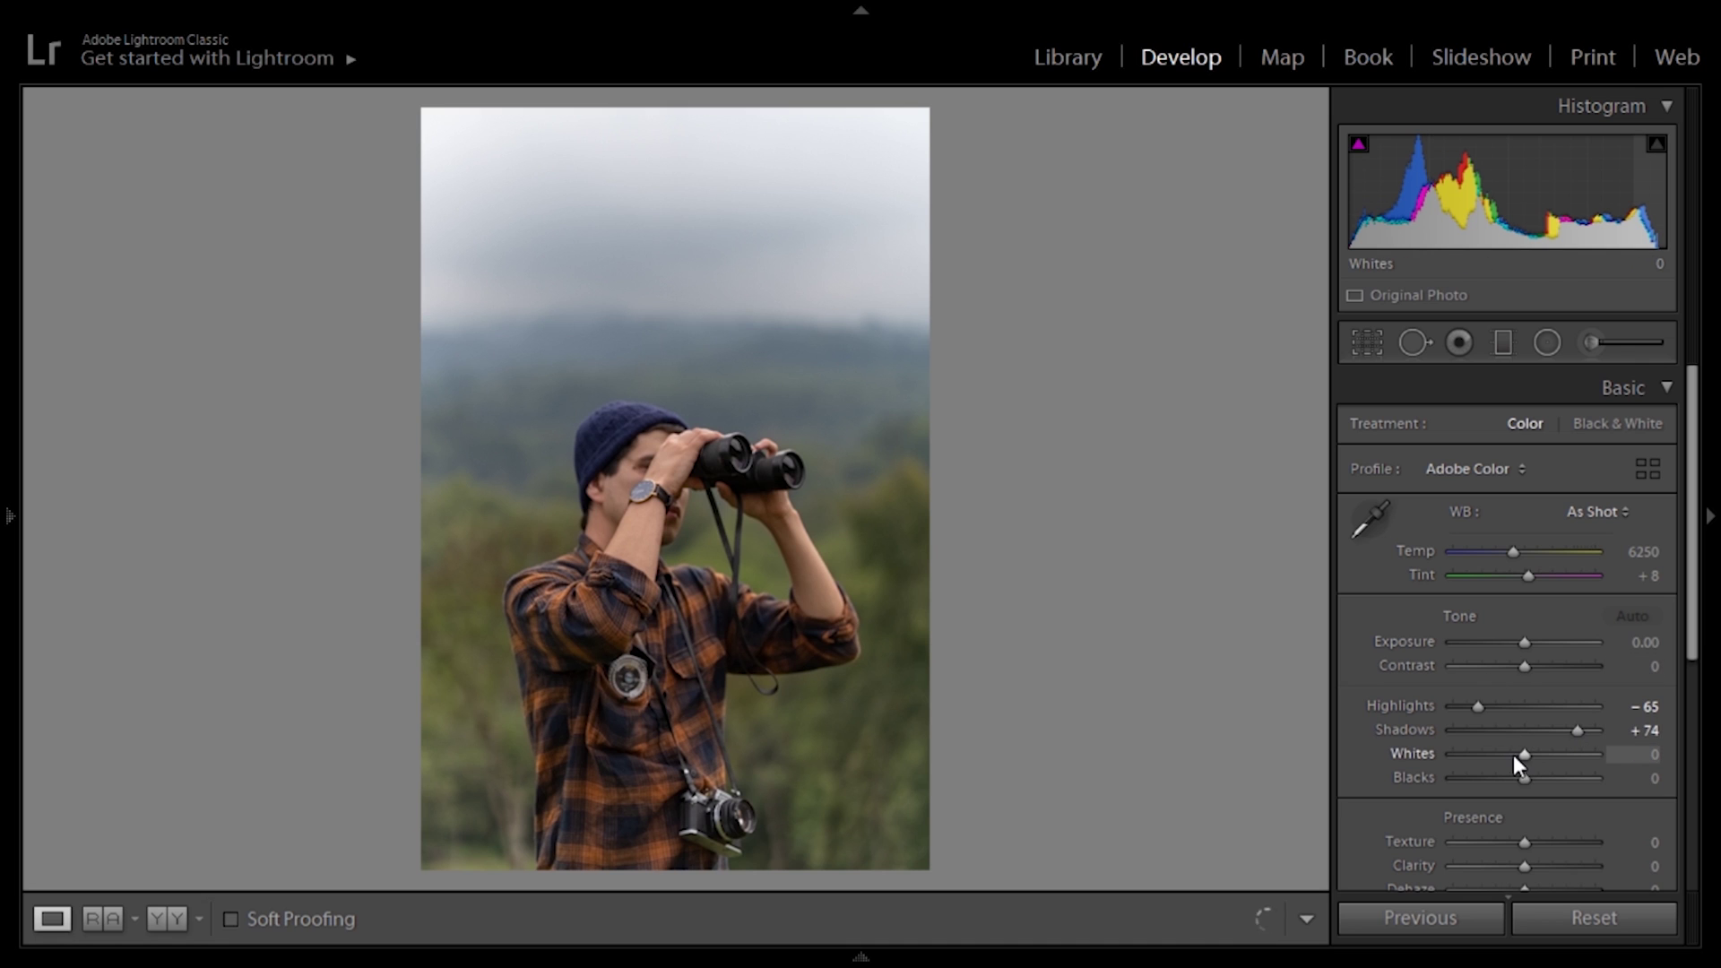
drag(1524, 751, 1513, 752)
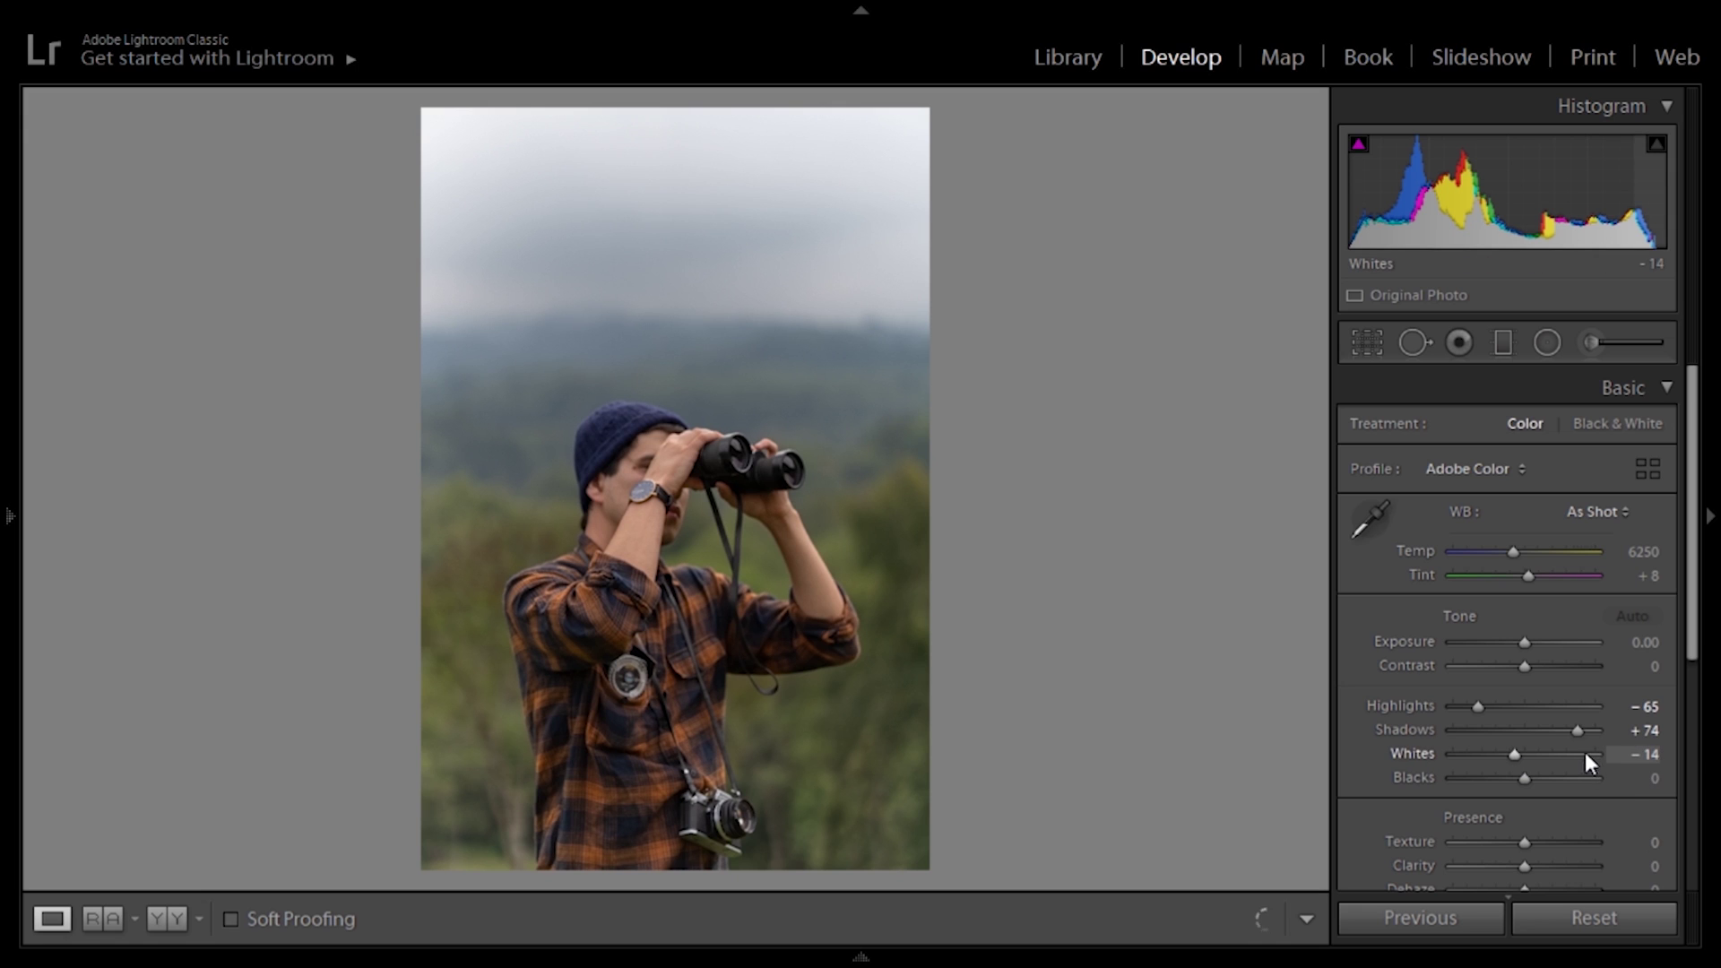
drag(1524, 782, 1519, 784)
Try raising the photo's Clarity to +100 and reset it.
scroll(1434, 753, down, 3)
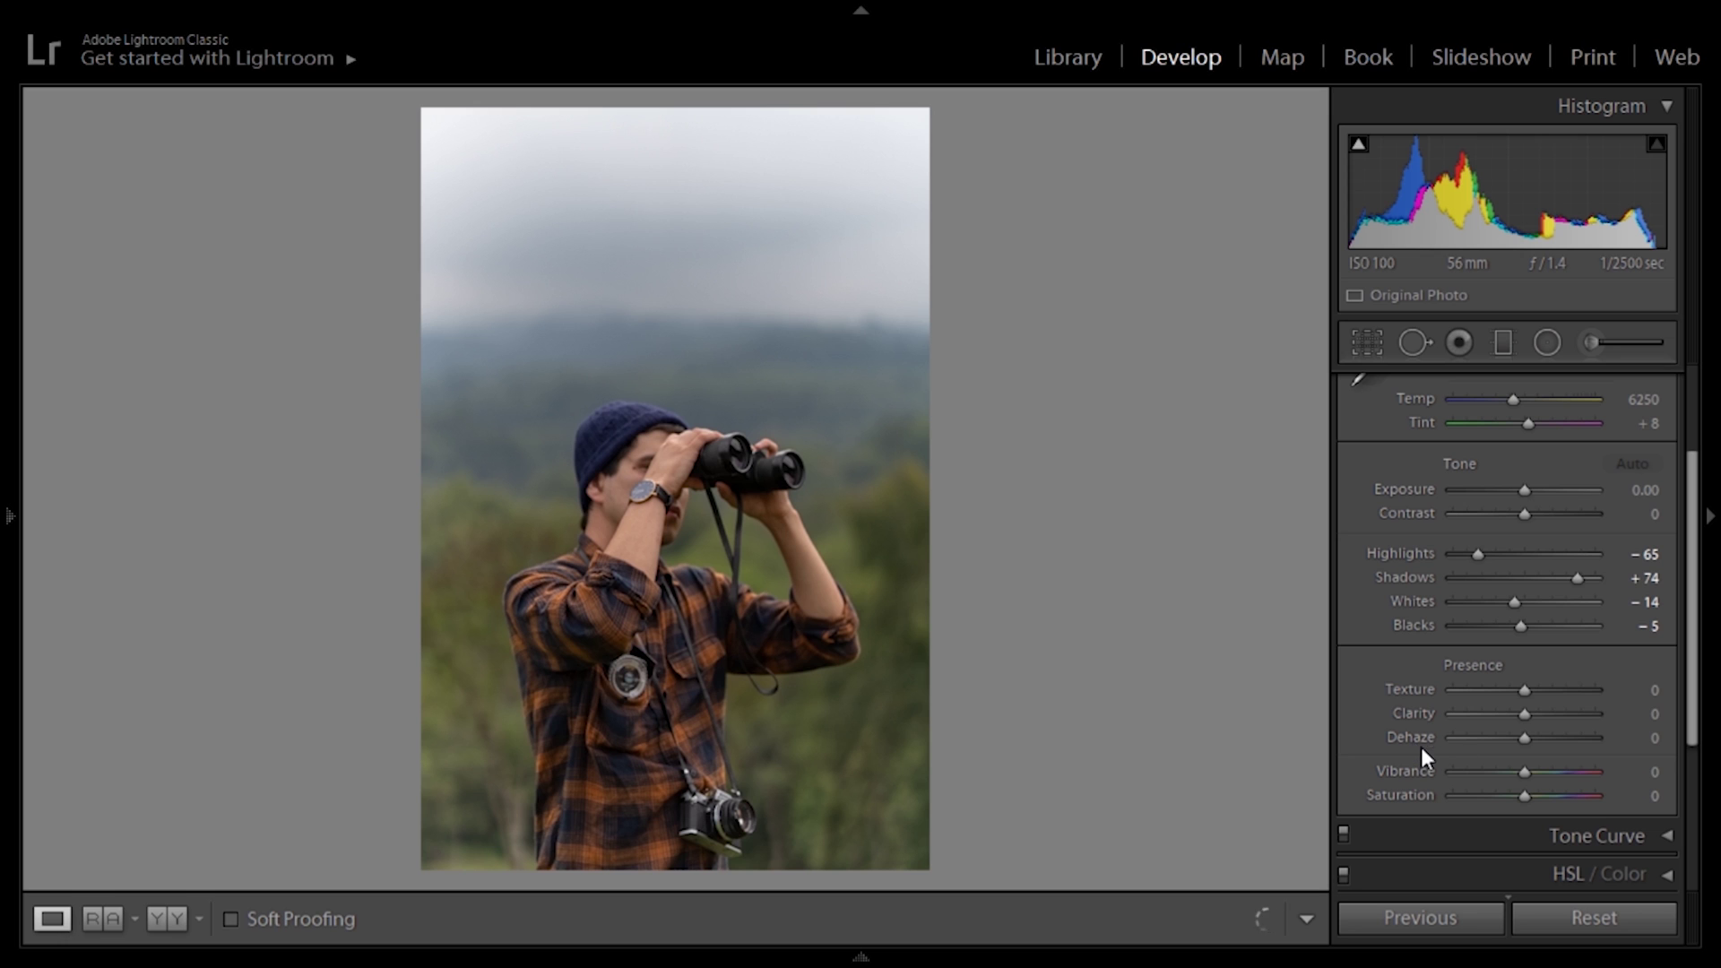
drag(1524, 715, 1622, 728)
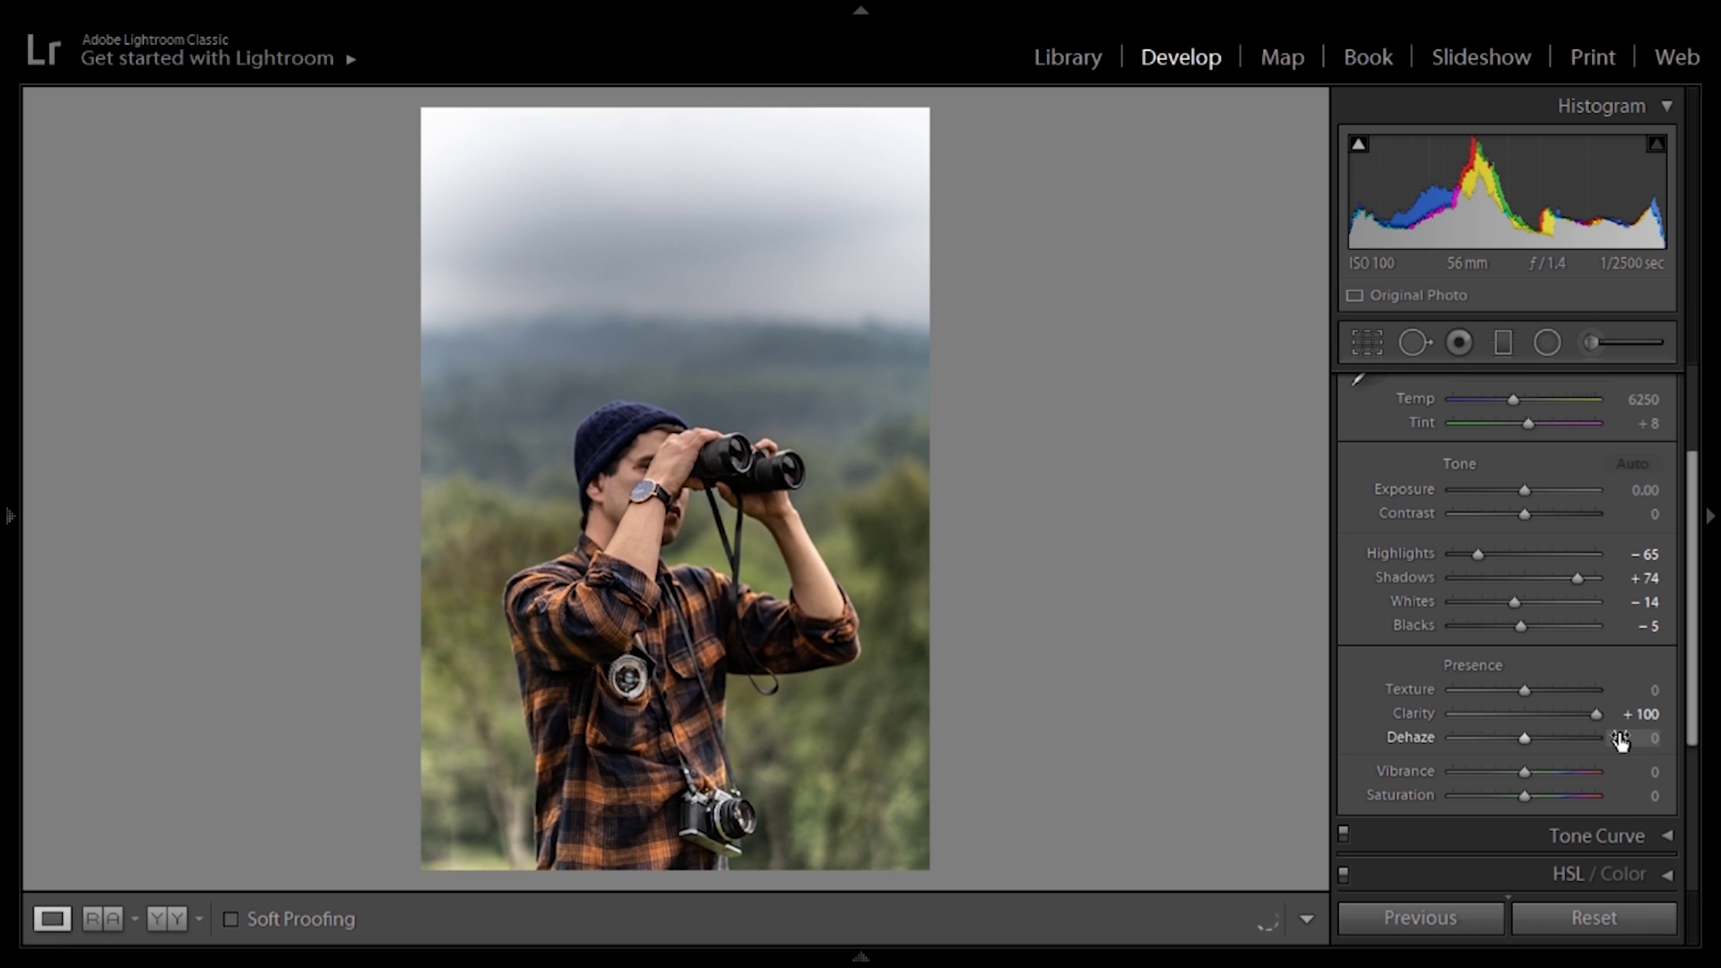
double_click(1597, 721)
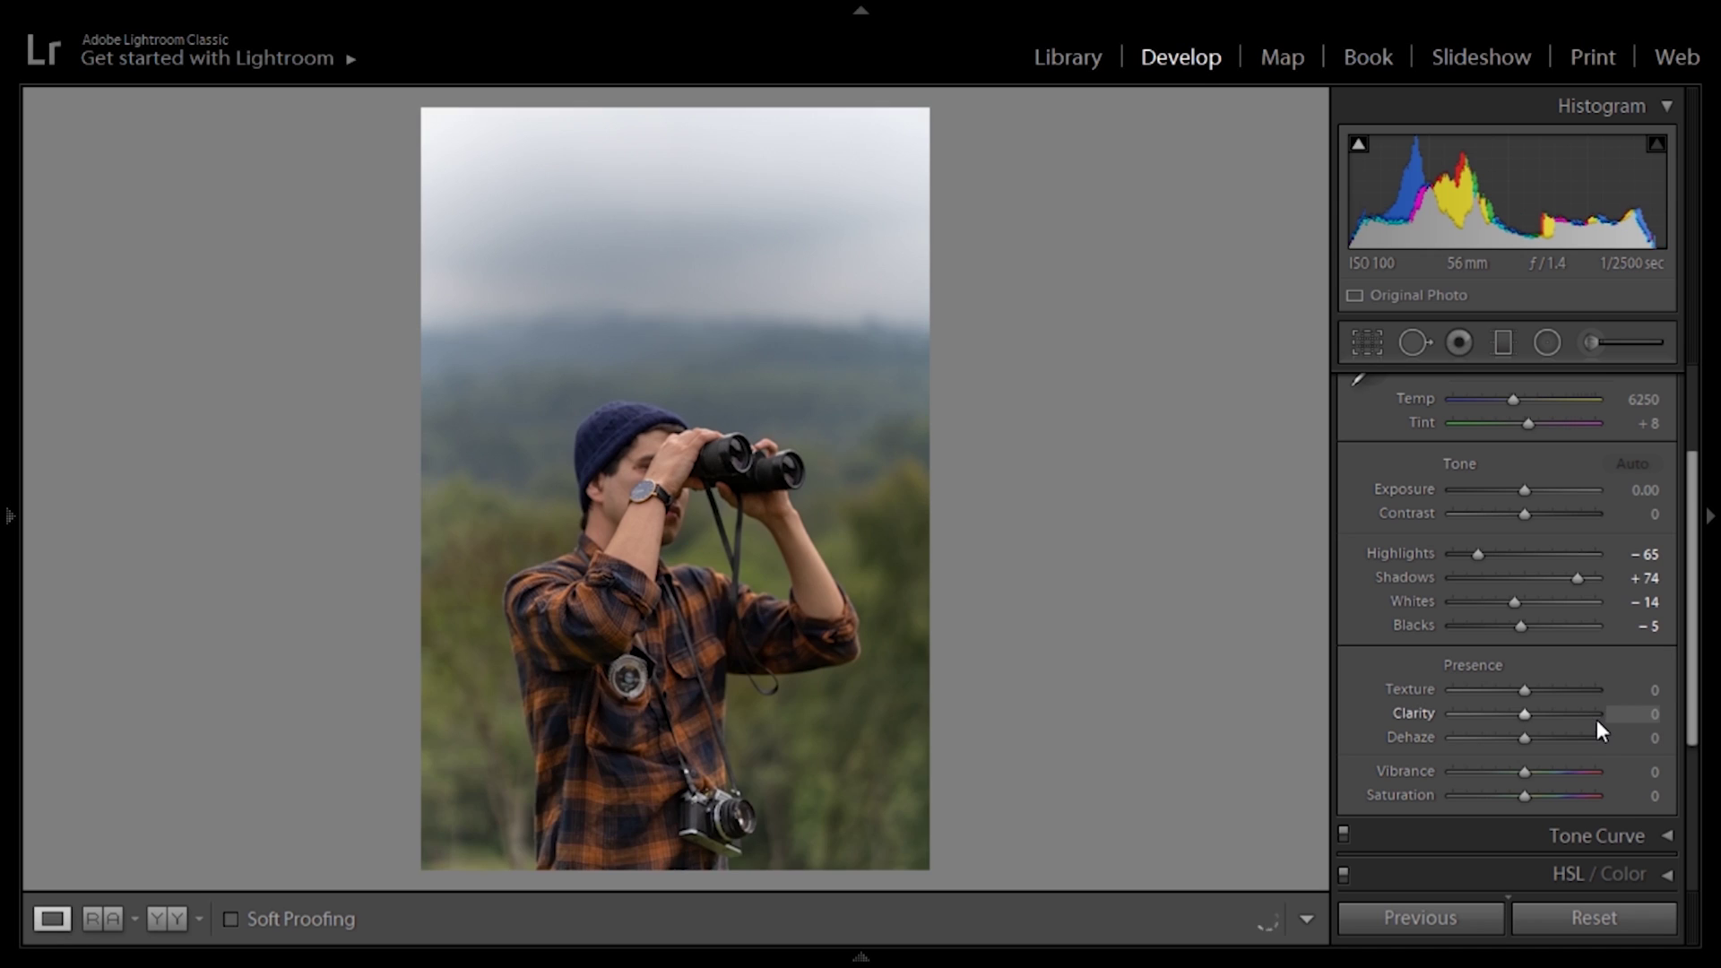
click(1515, 718)
double_click(1516, 713)
Set the photo's Vibrance to +5 and Saturation to -35.
click(1630, 771)
text(5)
key(Return)
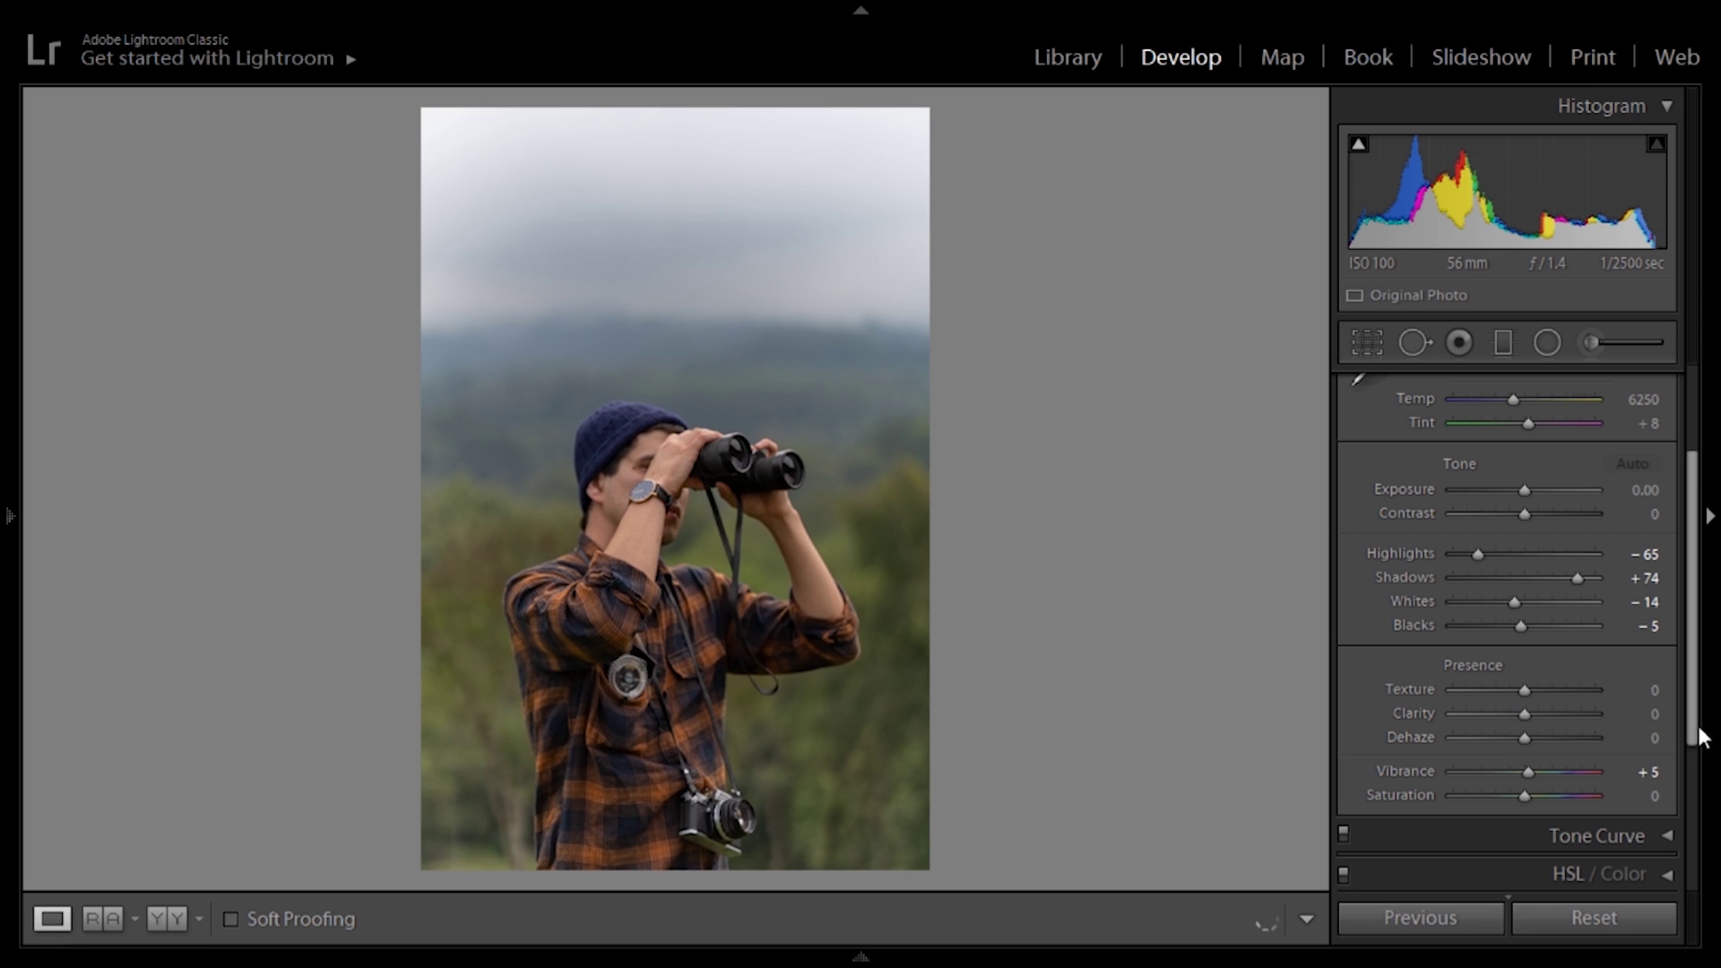
click(1654, 795)
text(-35)
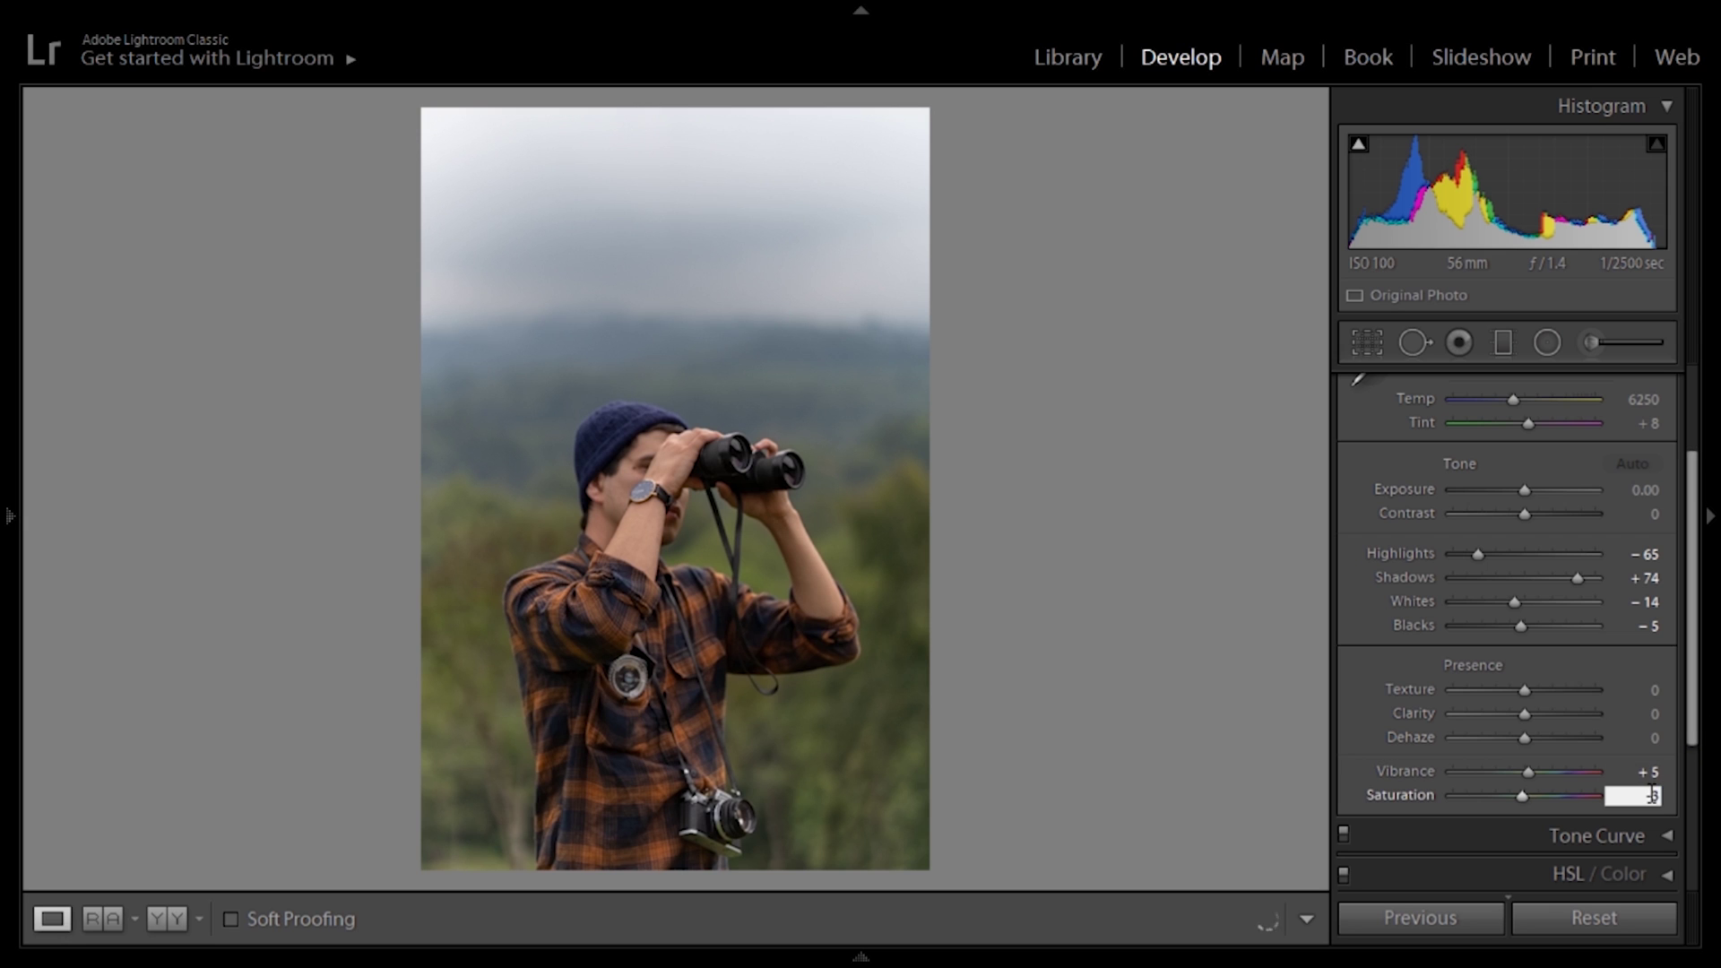
key(Return)
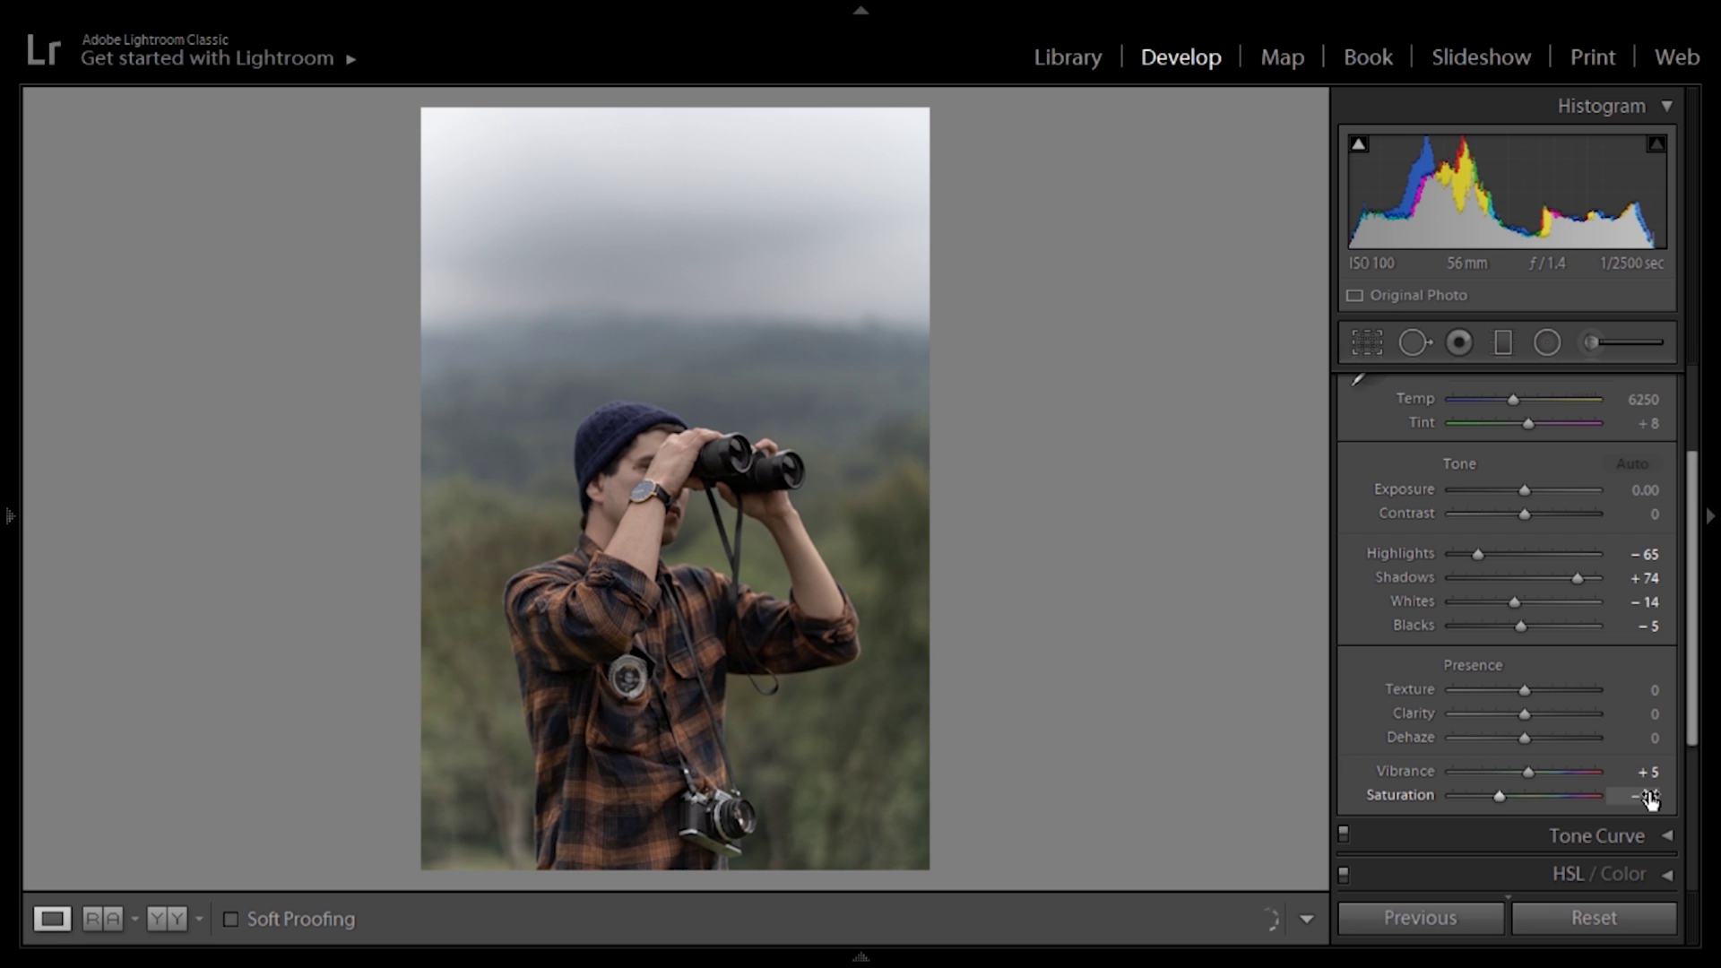
Shape the RGB point curve into an S with lowered shadows, raised highlights, a lowered white point and a black point lifted to about 4.3%.
scroll(1611, 761, down, 2)
click(1612, 761)
scroll(1611, 821, down, 2)
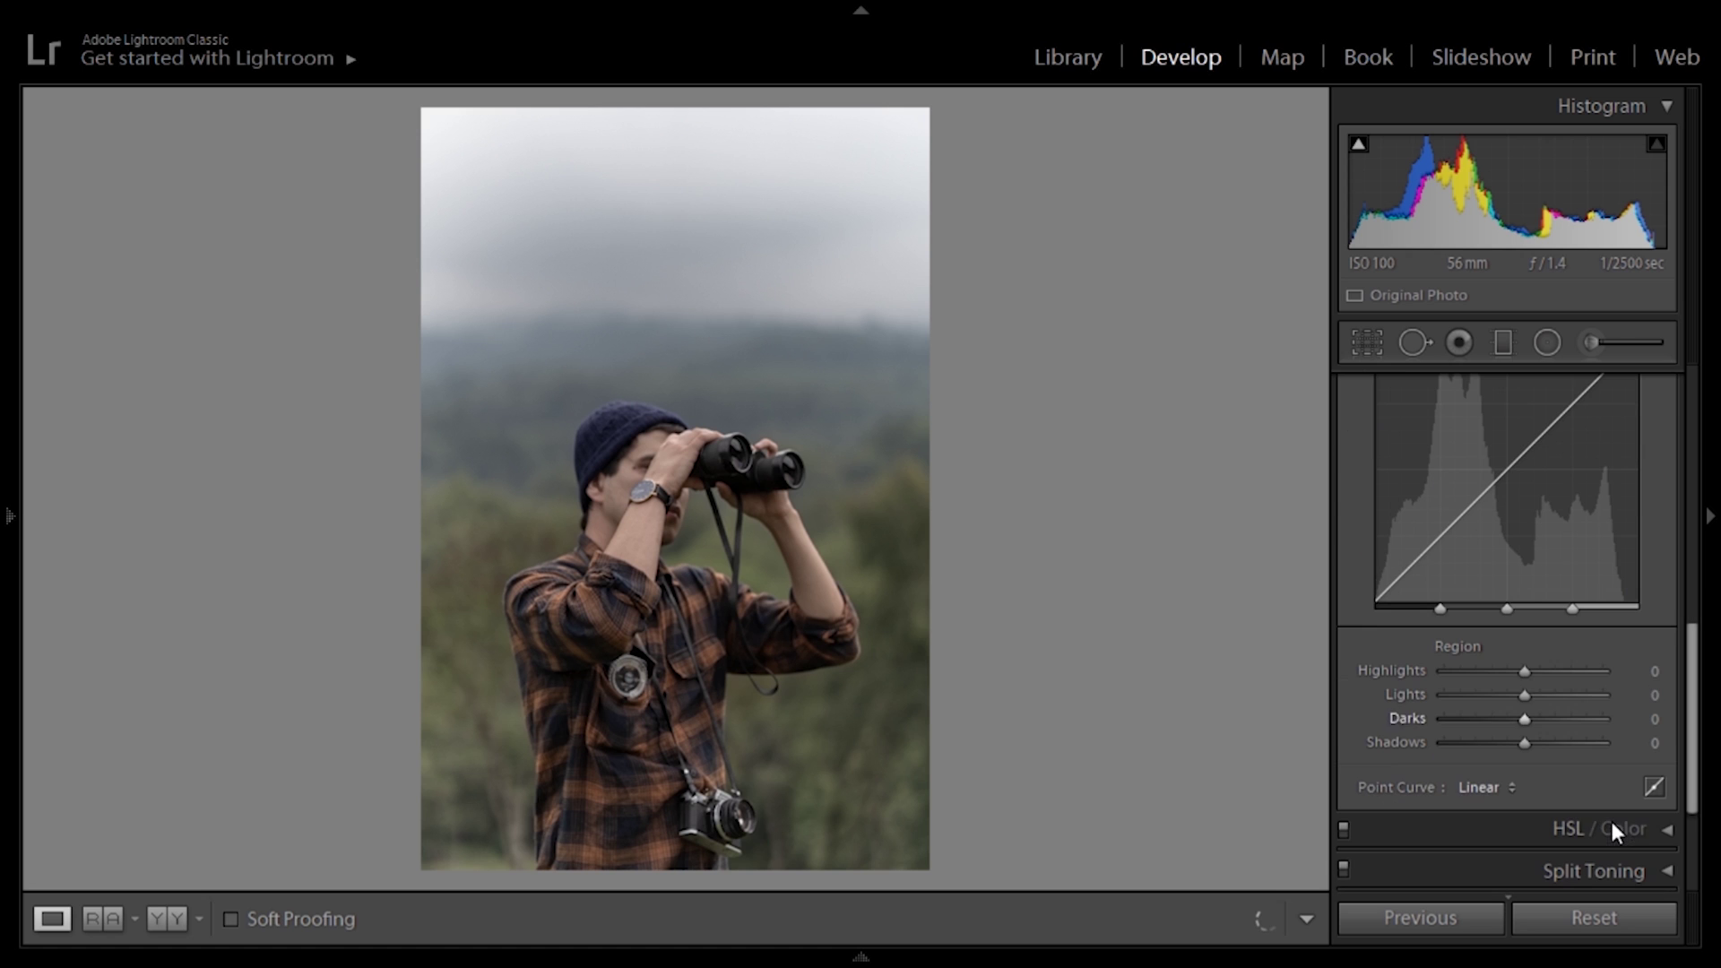
click(1649, 787)
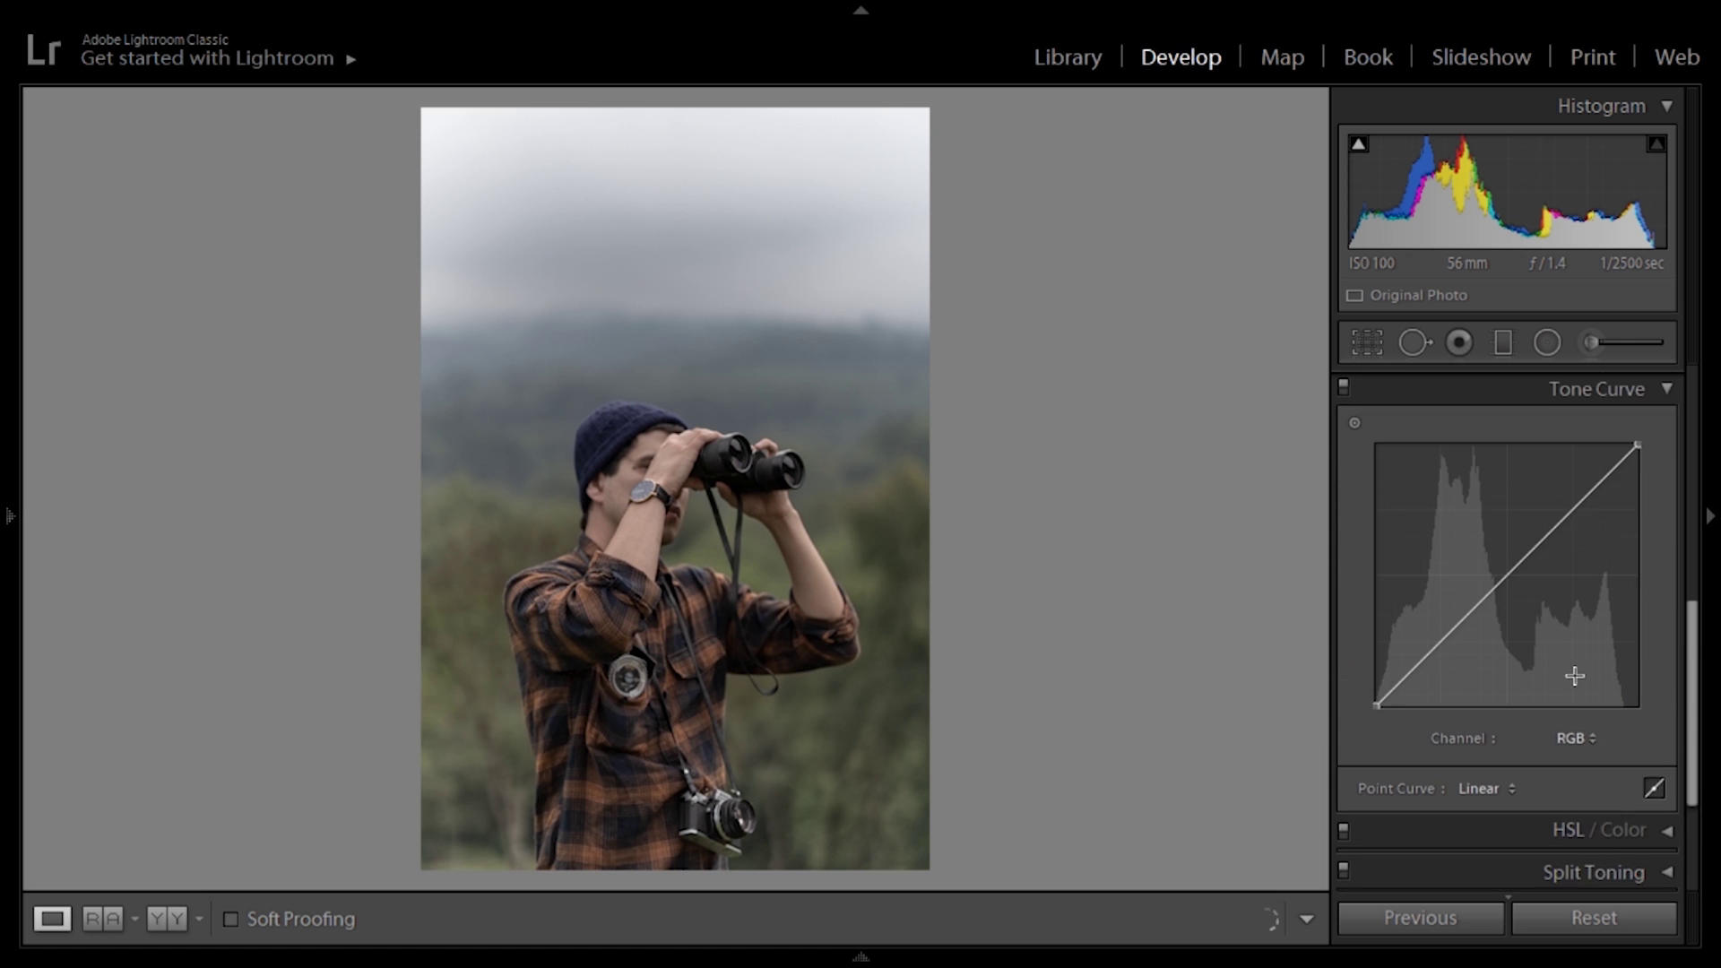
drag(1448, 657, 1443, 651)
drag(1574, 517, 1569, 507)
drag(1639, 445, 1667, 476)
drag(1381, 704, 1351, 705)
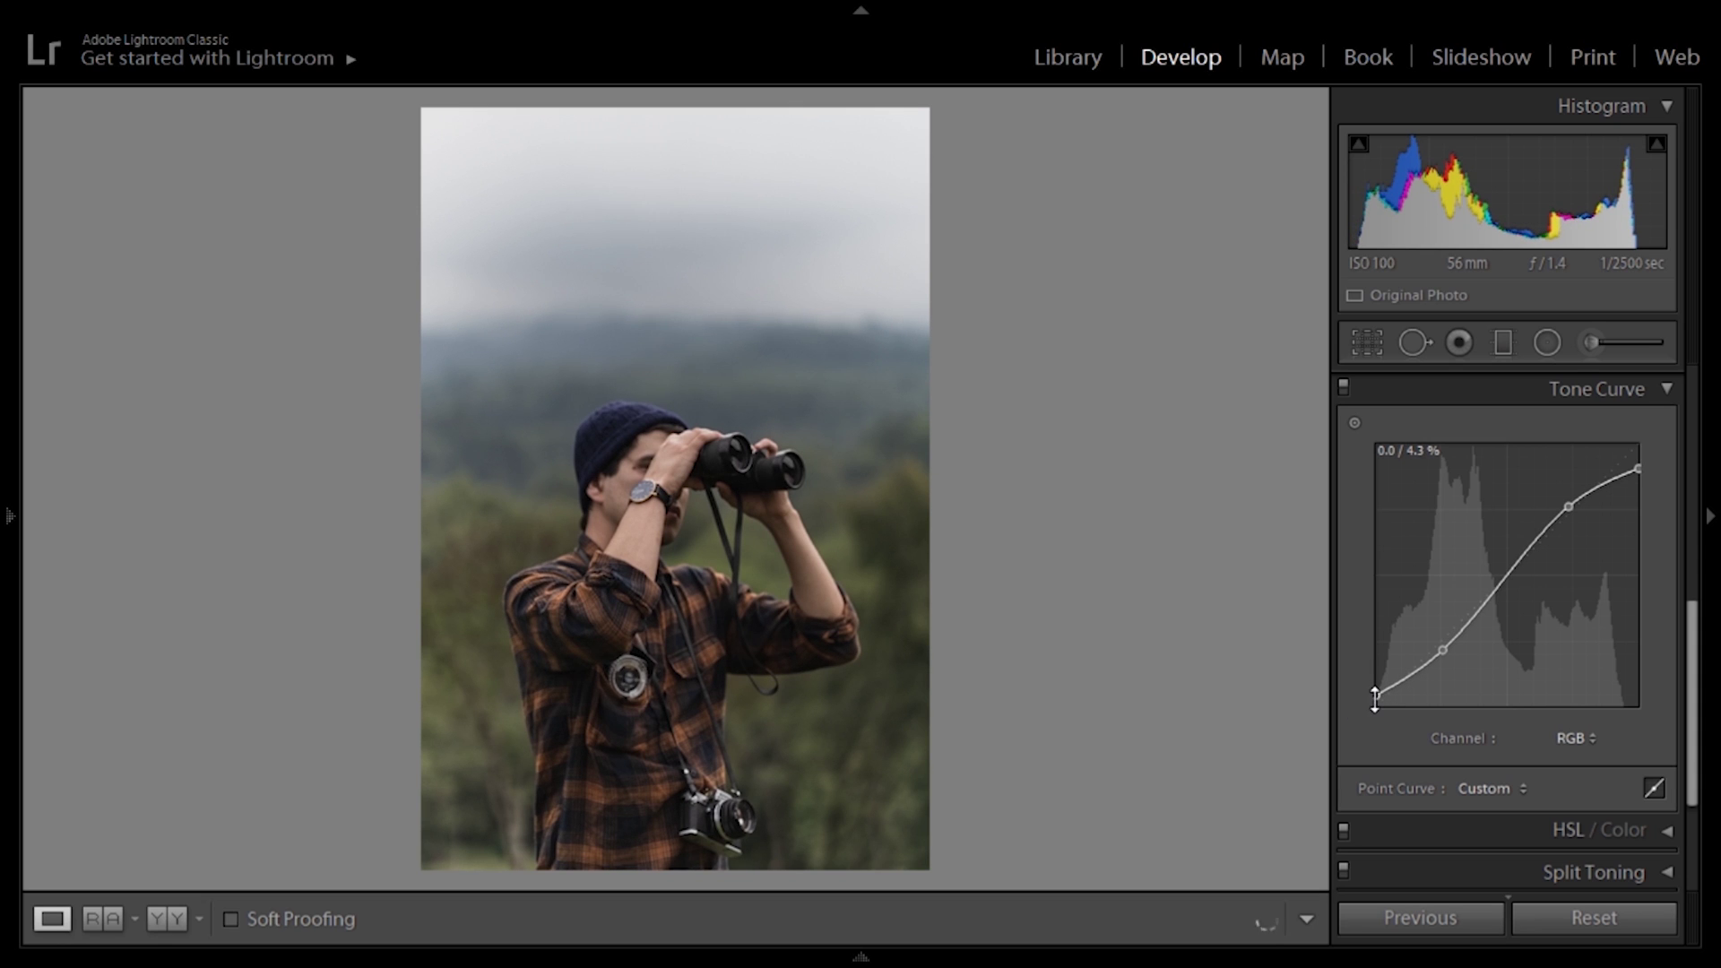
Anchor the midpoint of the red channel's tone curve and raise its shadows slightly above the diagonal.
click(1594, 736)
click(1534, 792)
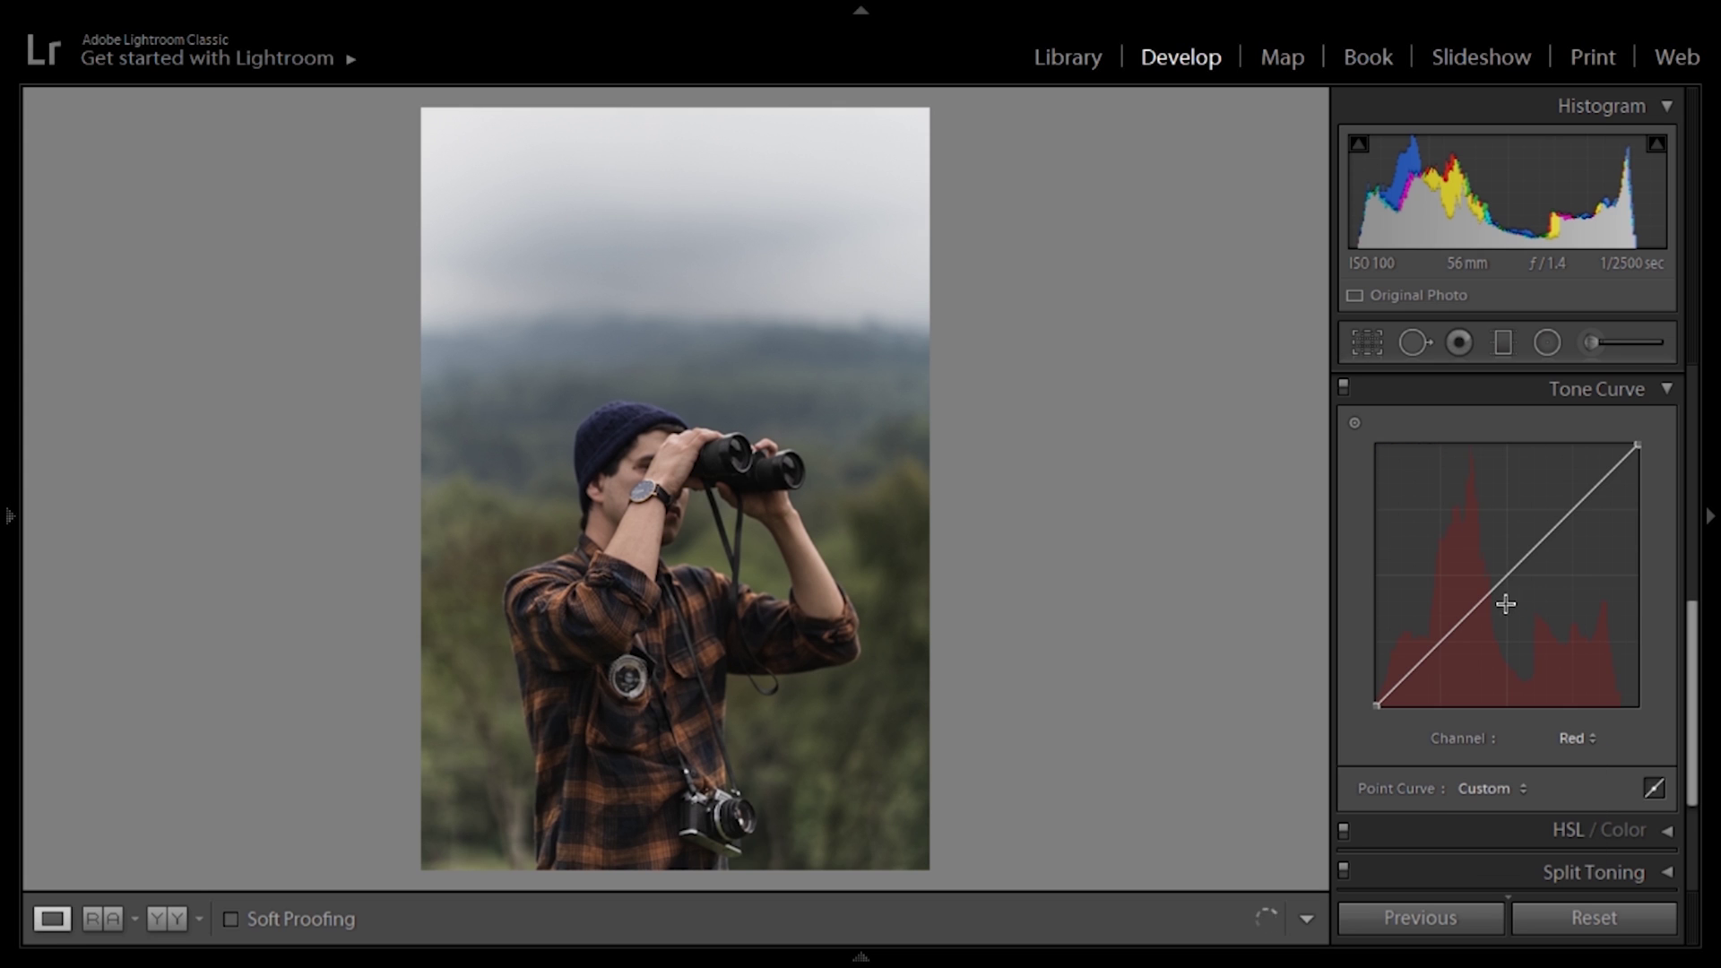
click(1510, 573)
click(1437, 644)
drag(1437, 648, 1466, 681)
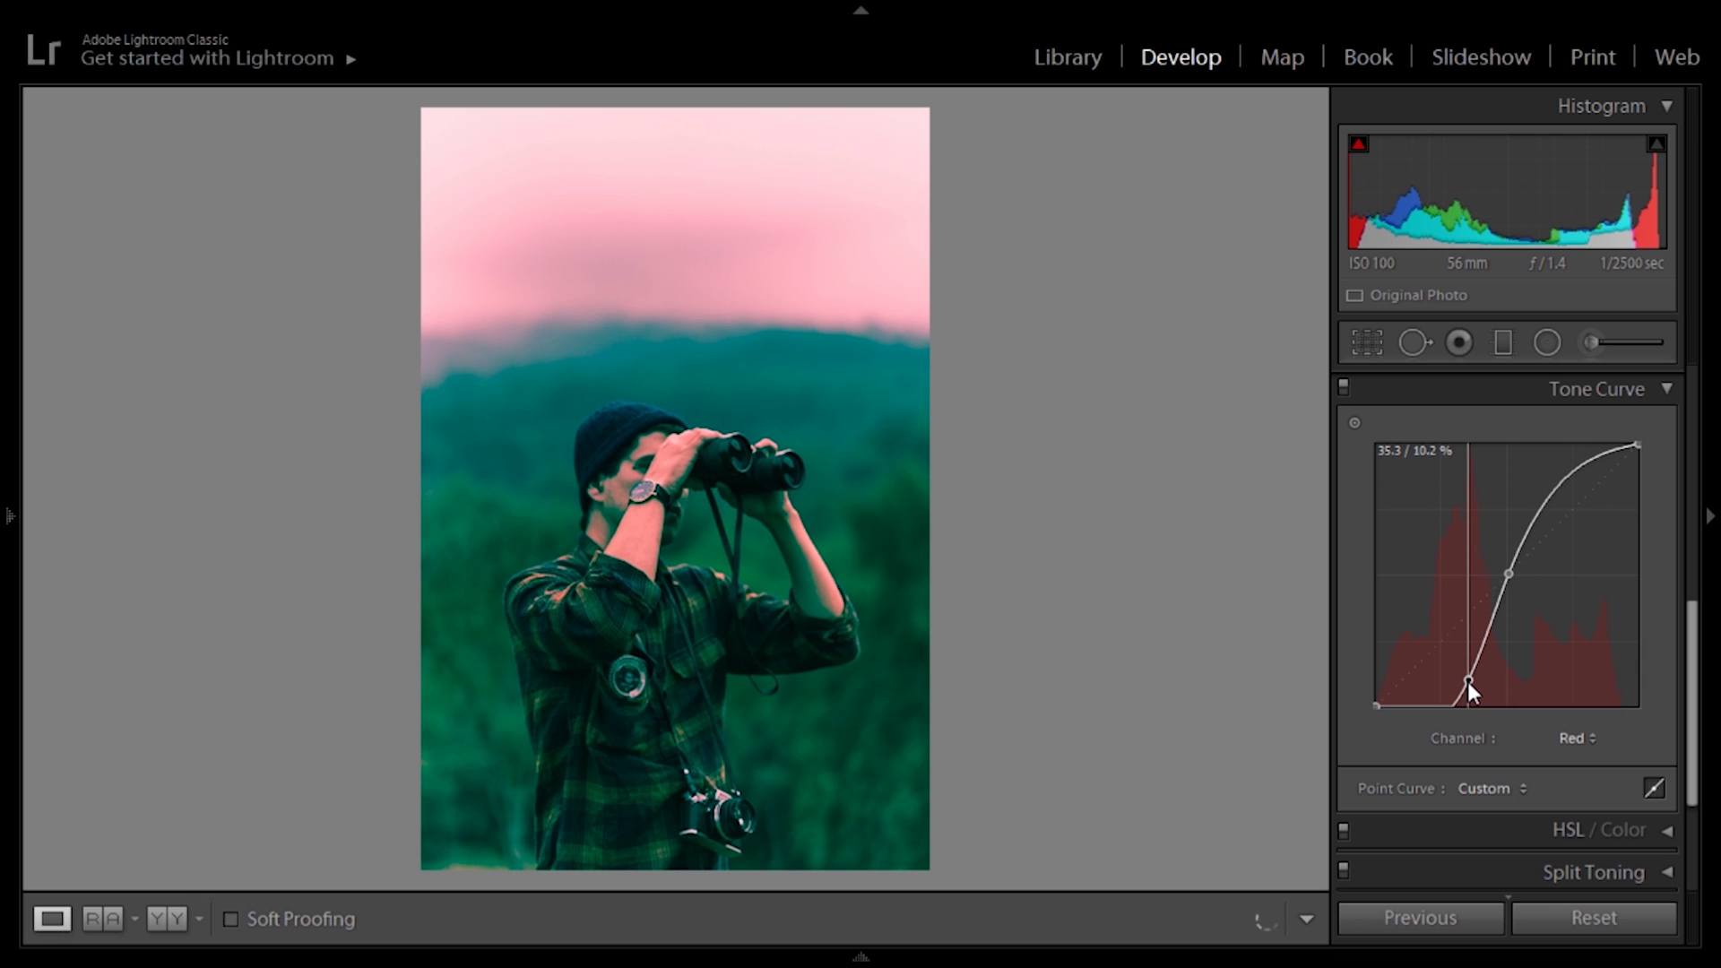
drag(1467, 681, 1431, 644)
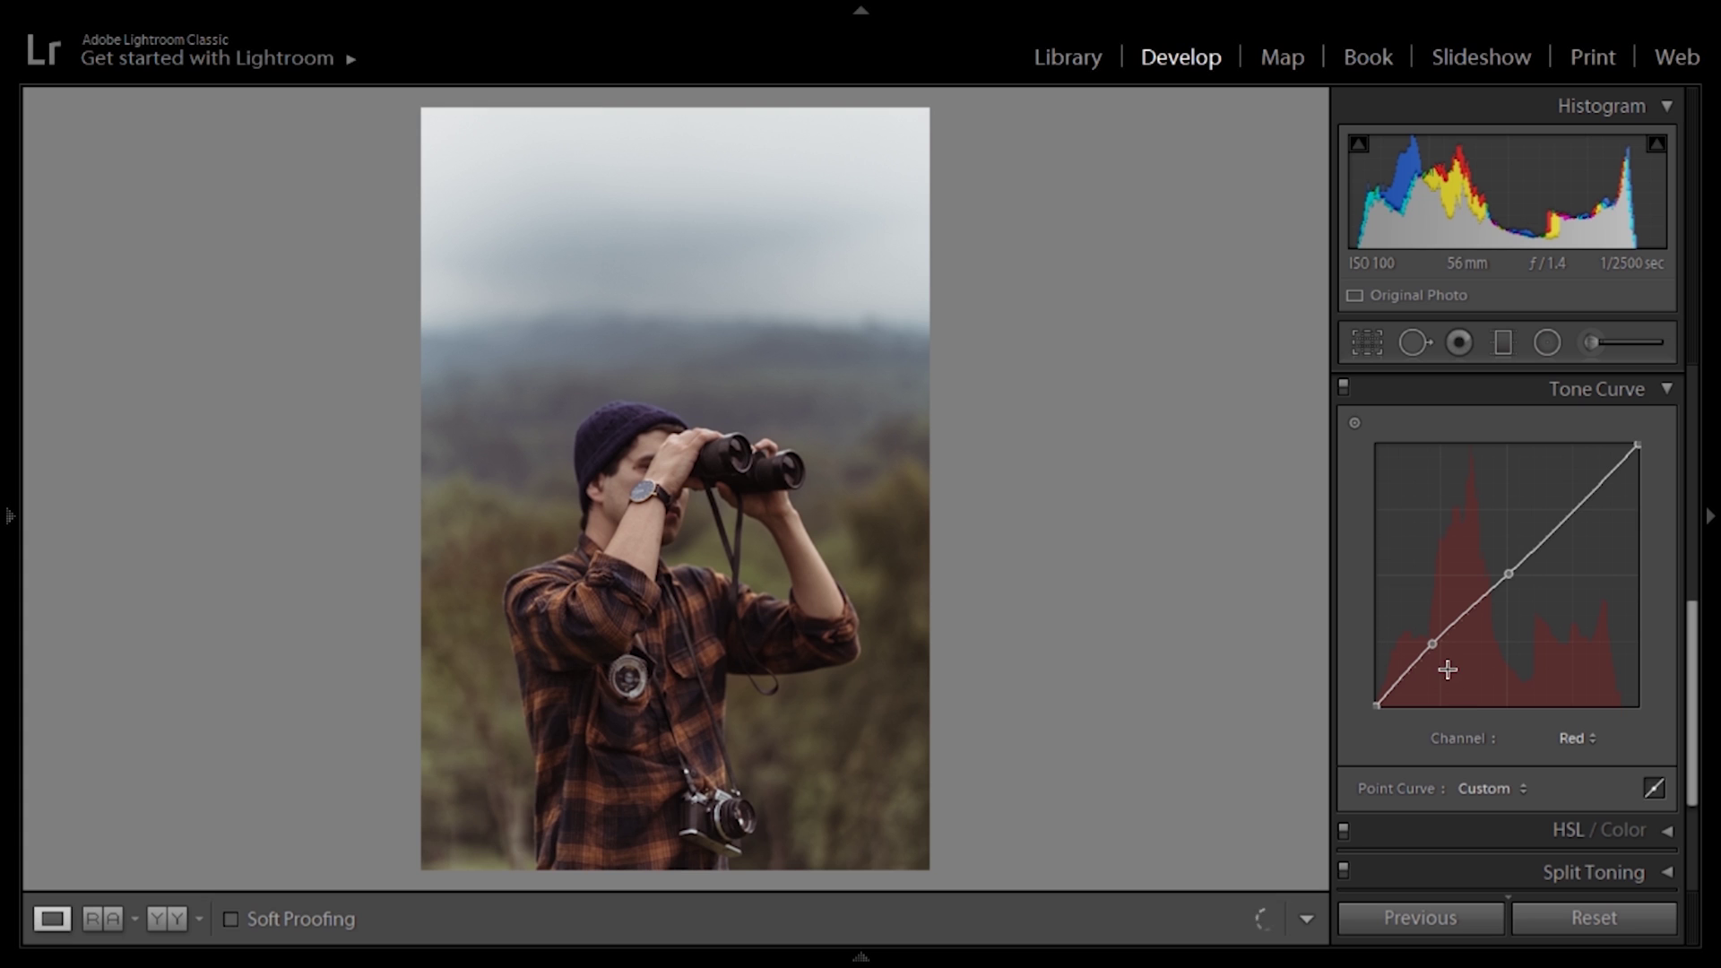
Anchor the midpoint of the green channel's tone curve and lower its shadow point to about 22.0 / 19.6%.
click(1591, 750)
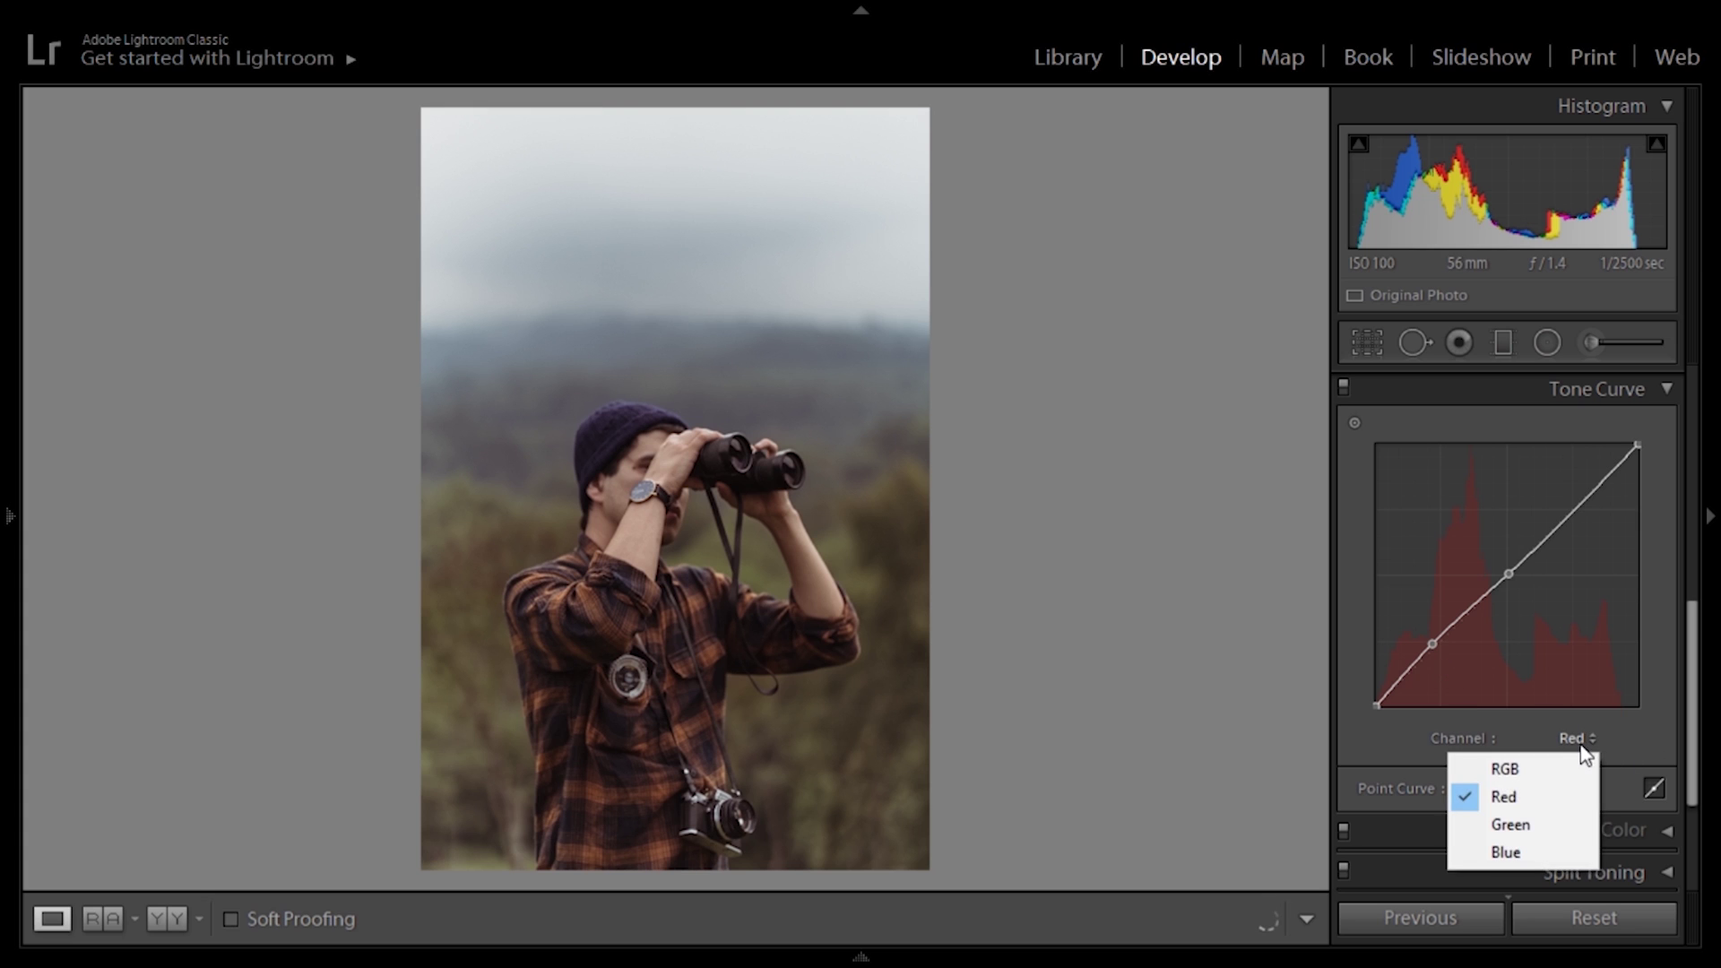
click(1537, 830)
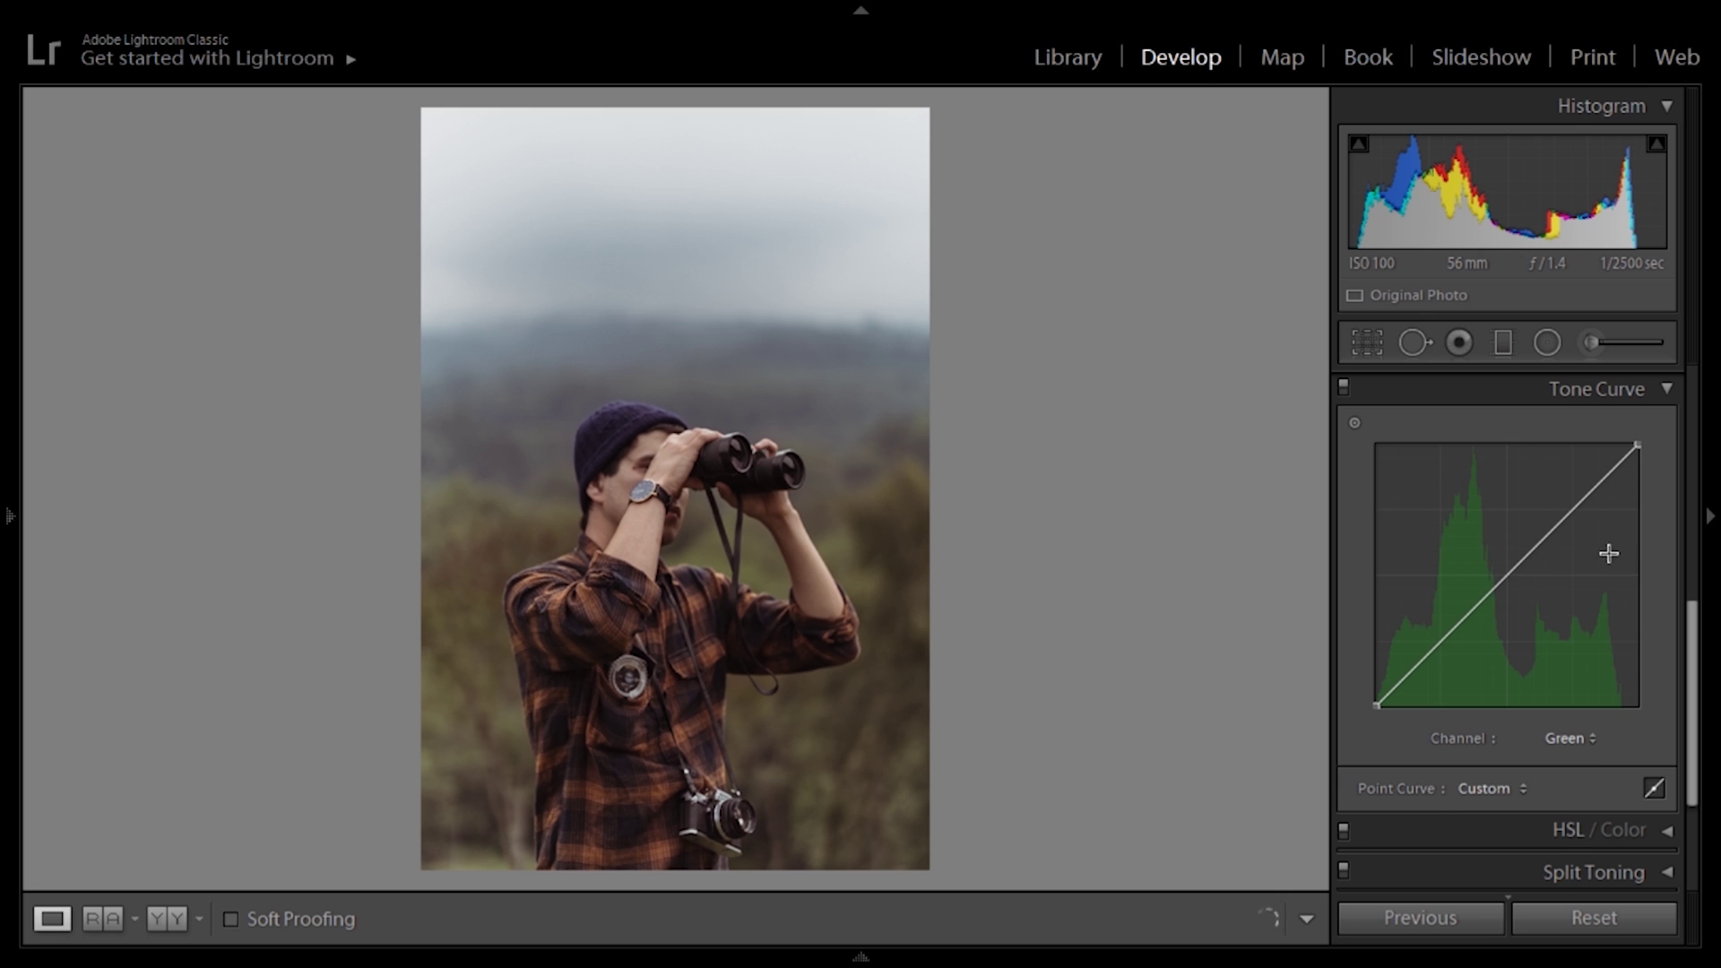
click(1506, 577)
mouse_move(1440, 651)
mouse_down()
mouse_move(1438, 669)
mouse_move(1424, 642)
mouse_move(1434, 660)
mouse_up()
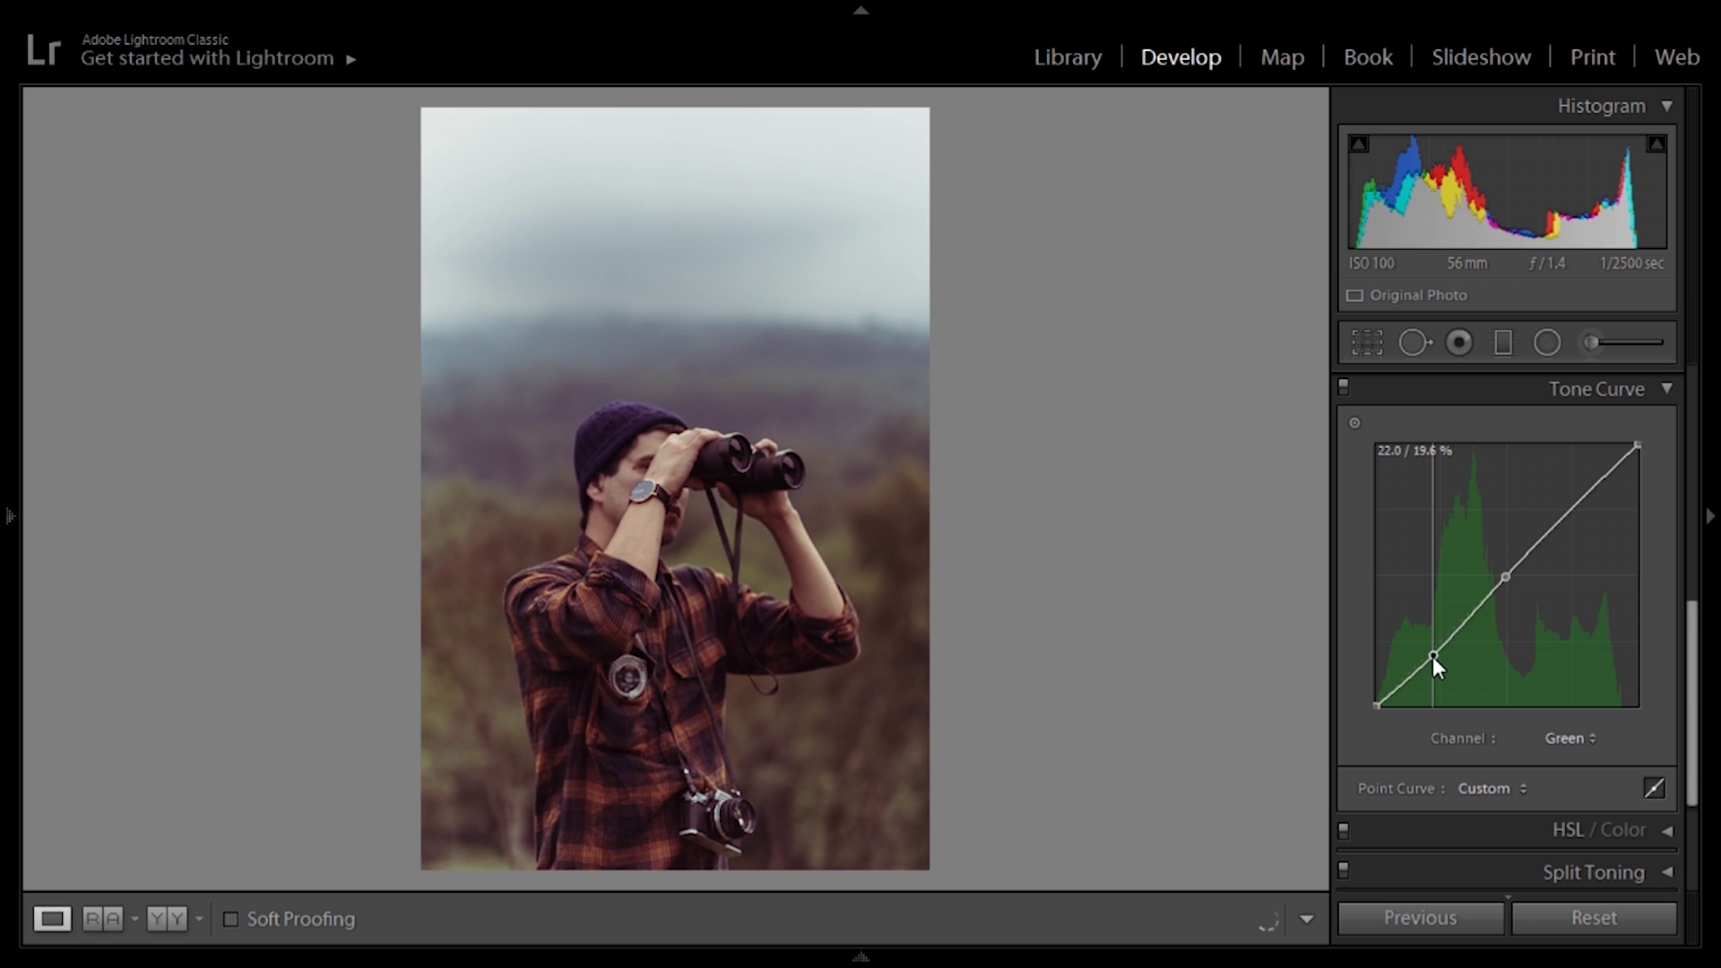
Anchor the midpoint of the blue channel's tone curve, lower its shadows slightly, and compare the photo before and after.
click(1568, 738)
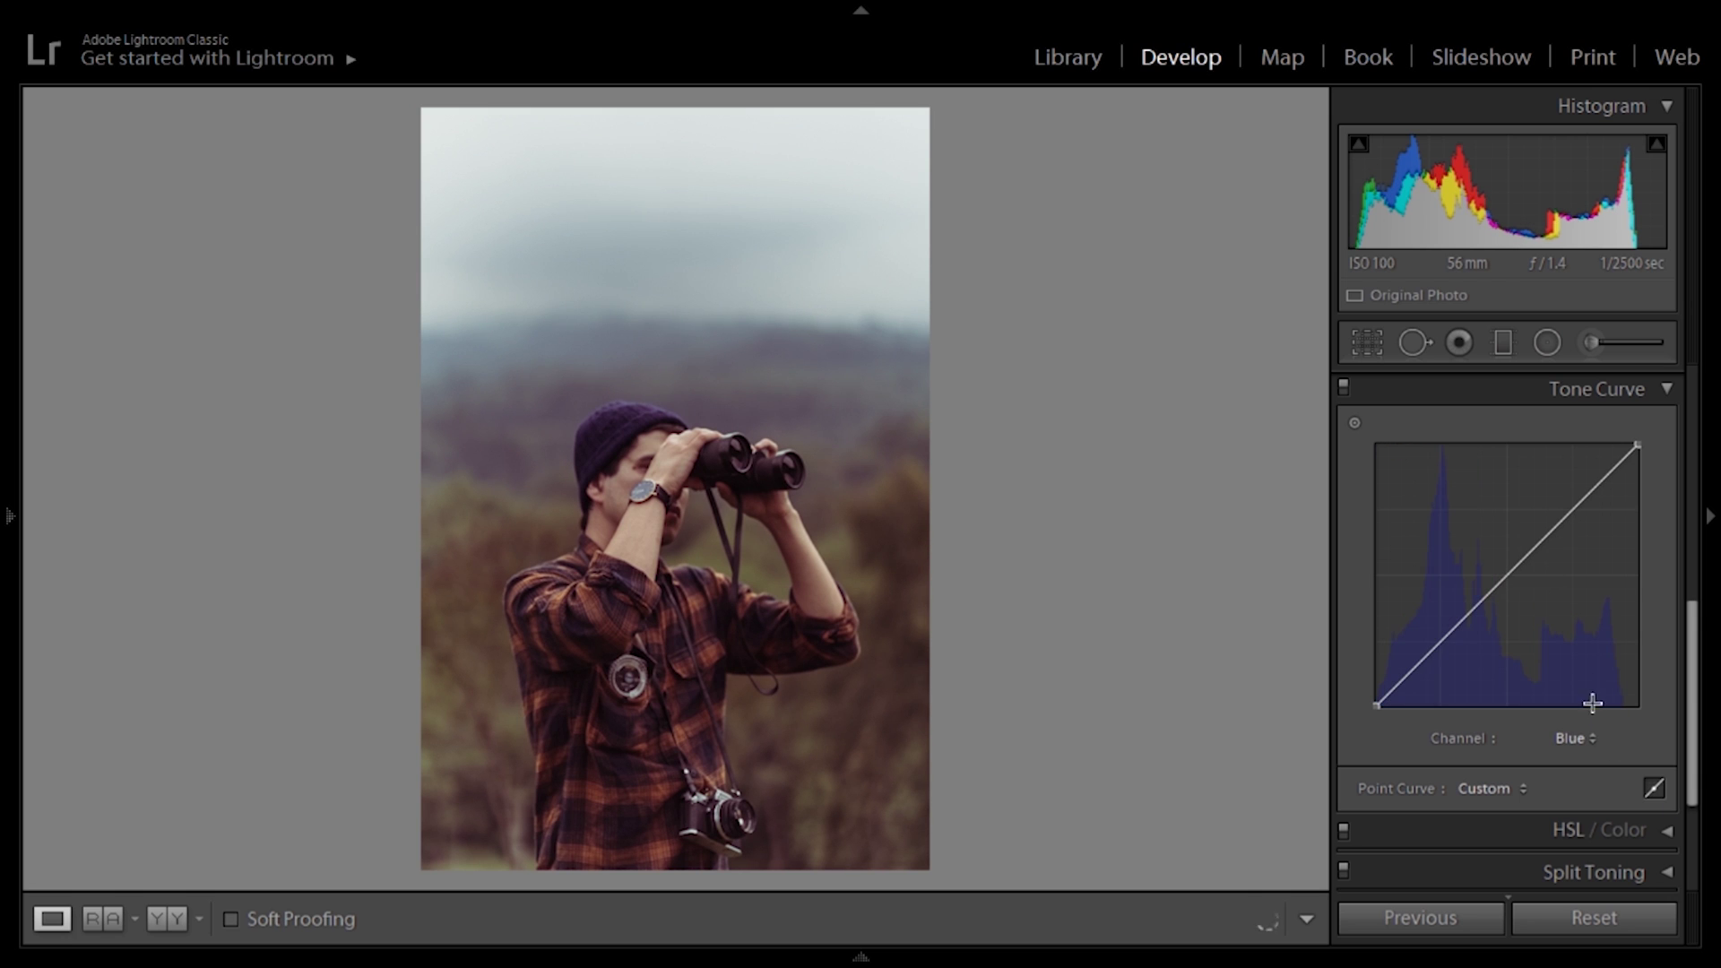
click(1510, 575)
click(1431, 655)
drag(1431, 655, 1428, 640)
mouse_move(1427, 640)
mouse_down()
mouse_move(1420, 605)
mouse_move(1456, 671)
mouse_move(1434, 652)
mouse_up()
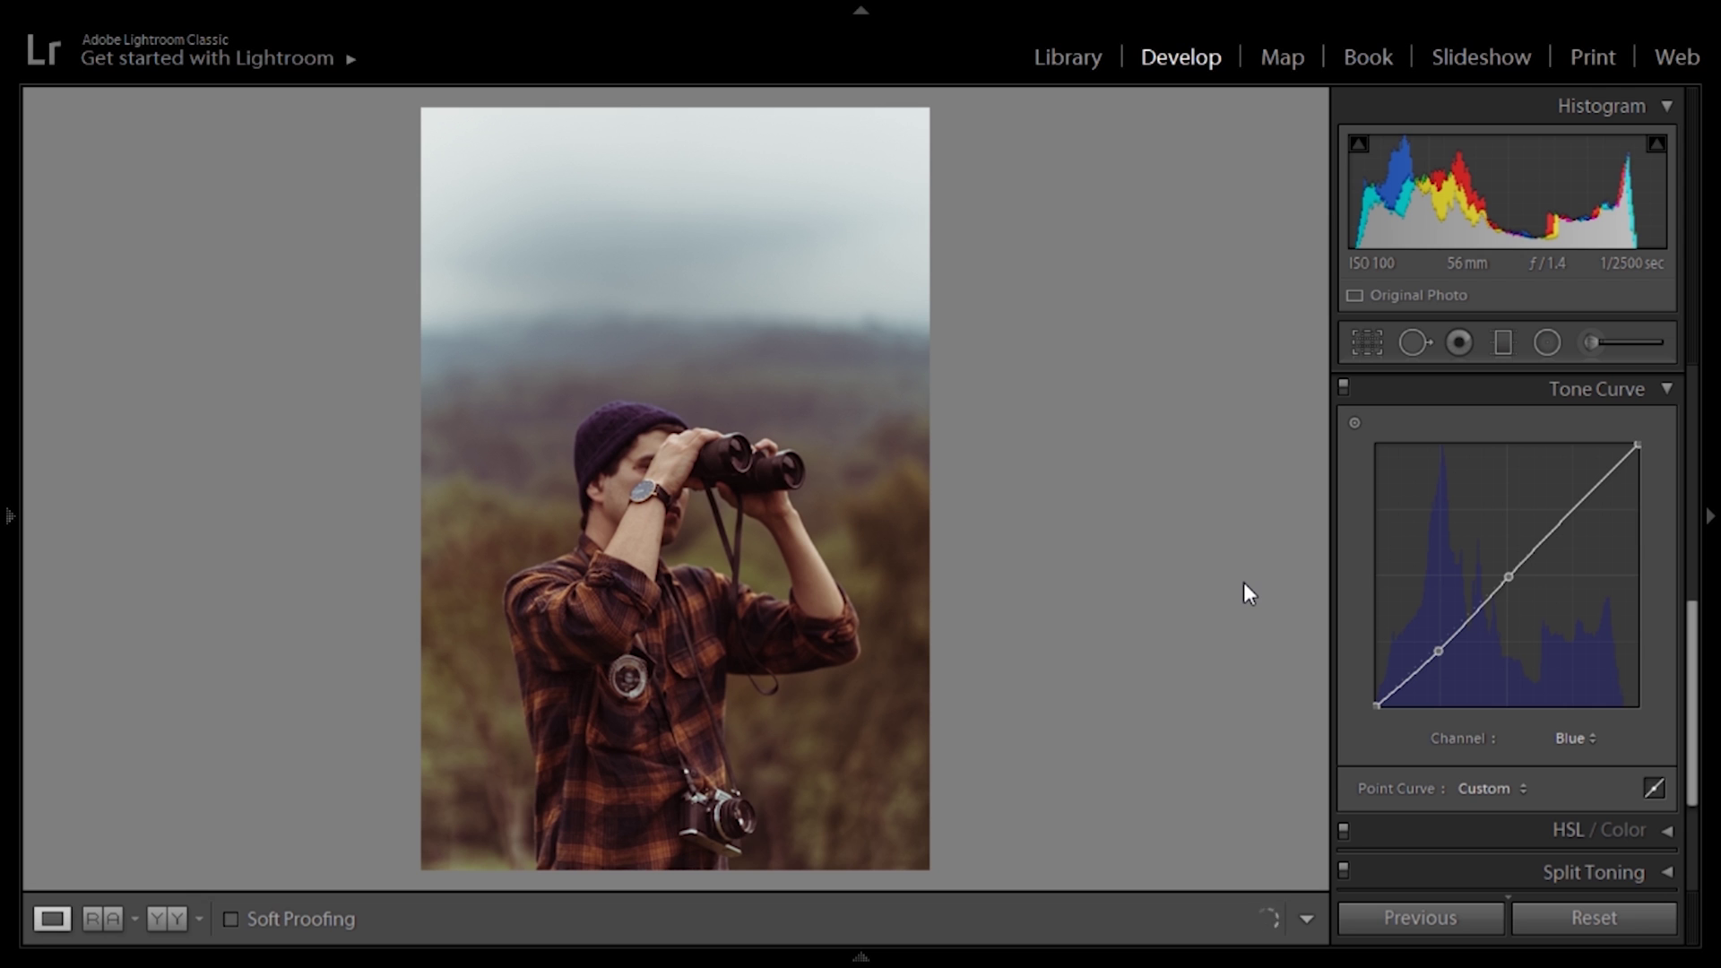
key(y)
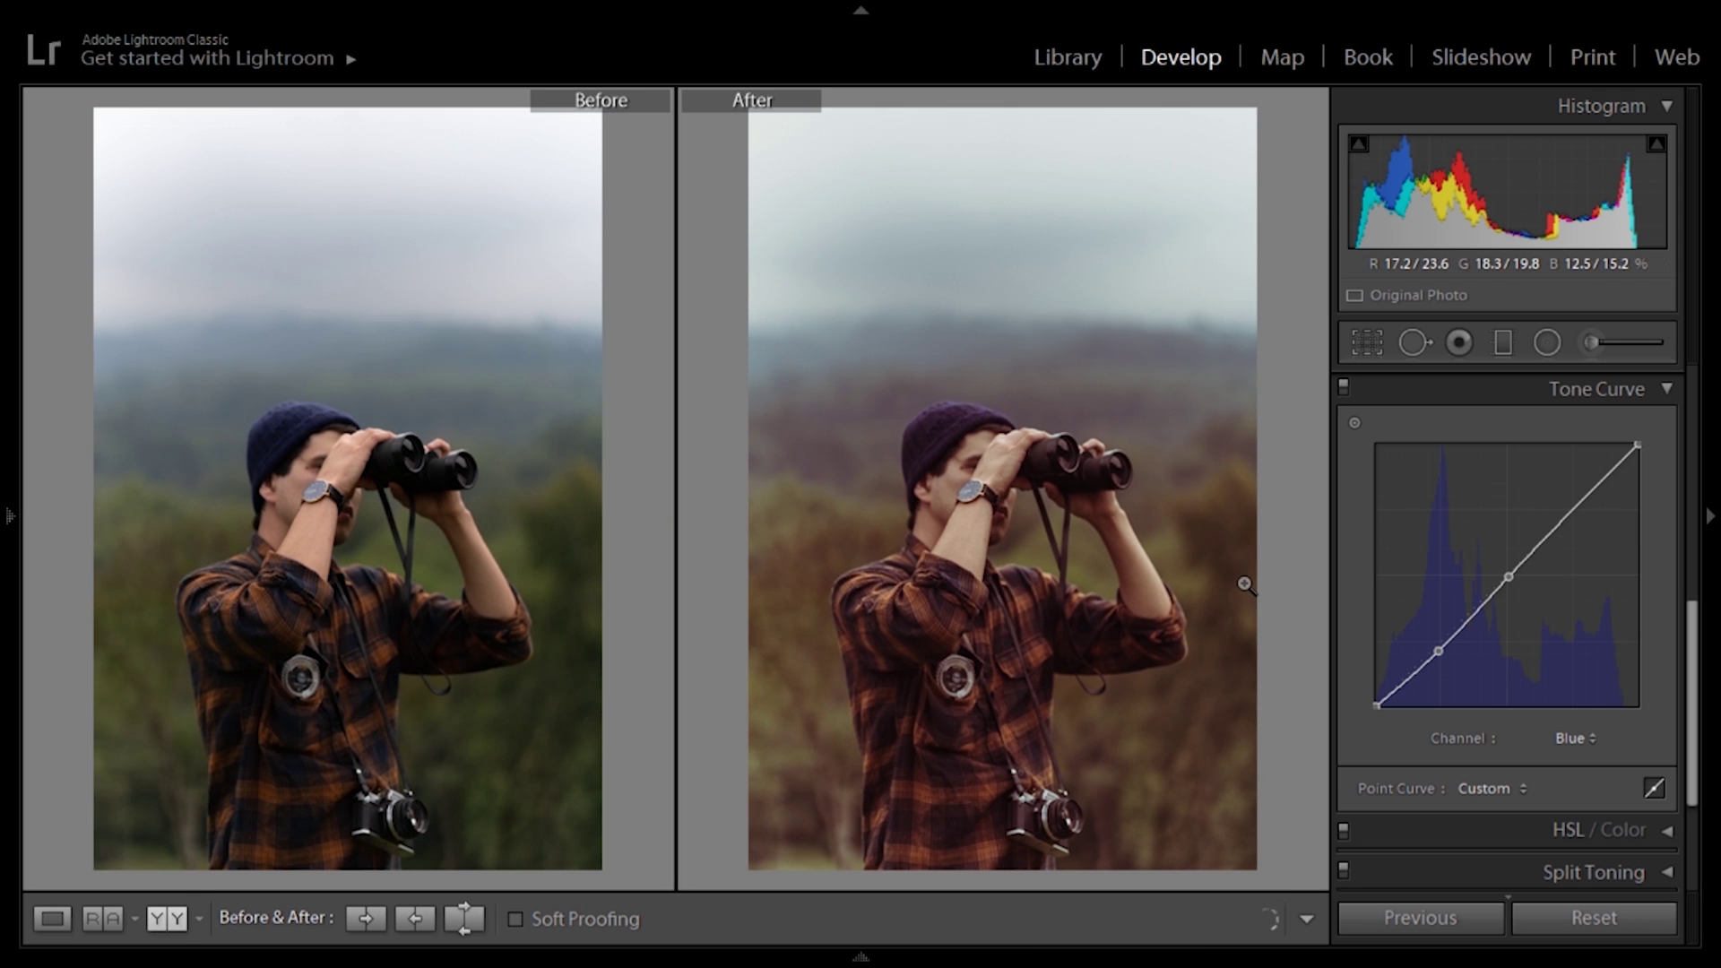
key(y)
Set the HSL hue of Aqua to +27, Green to -40 and Yellow to -37.
scroll(1567, 660, down, 3)
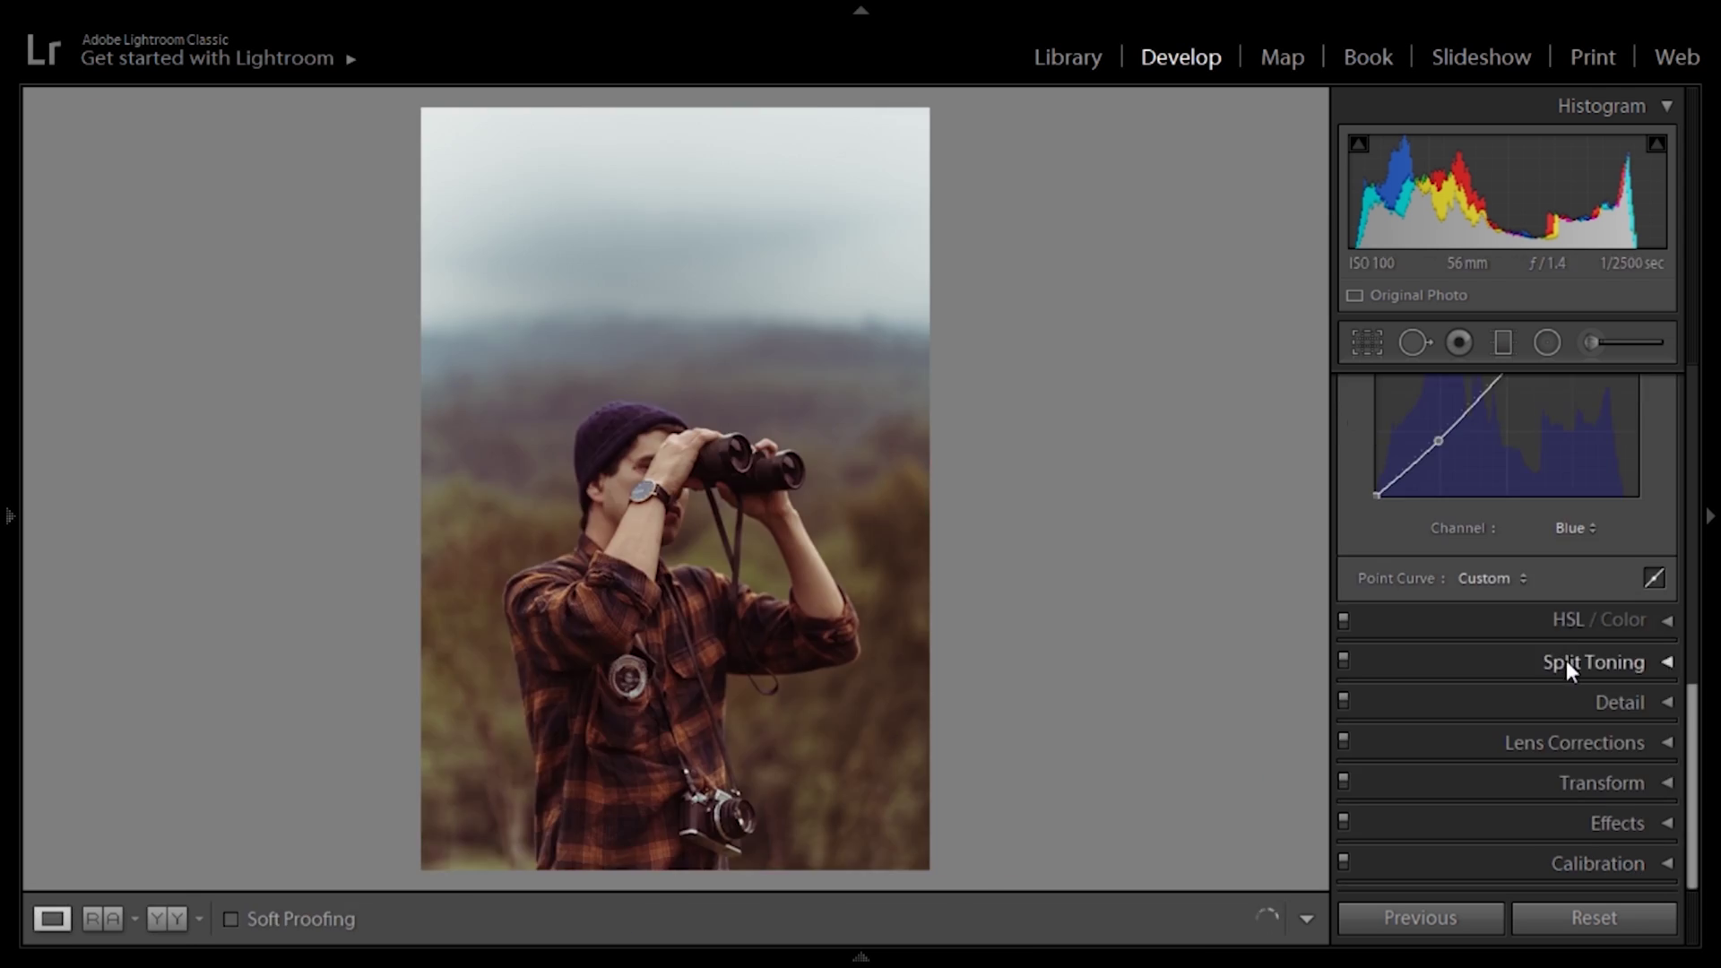
click(1666, 619)
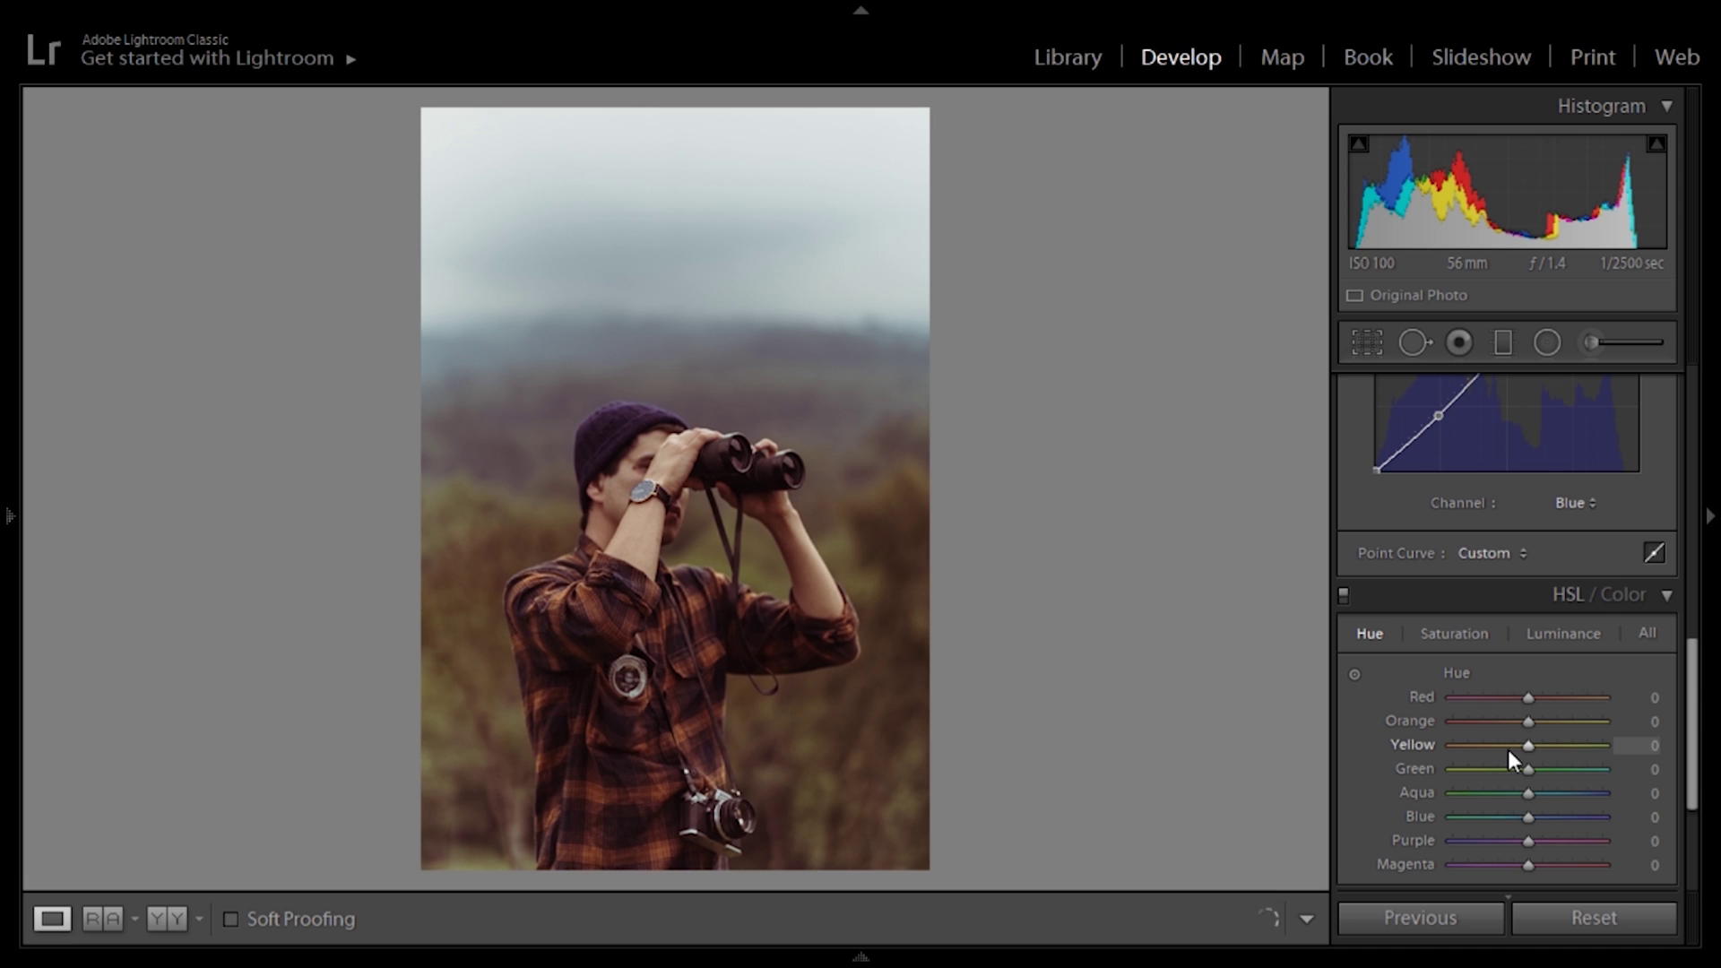
drag(1535, 794, 1495, 778)
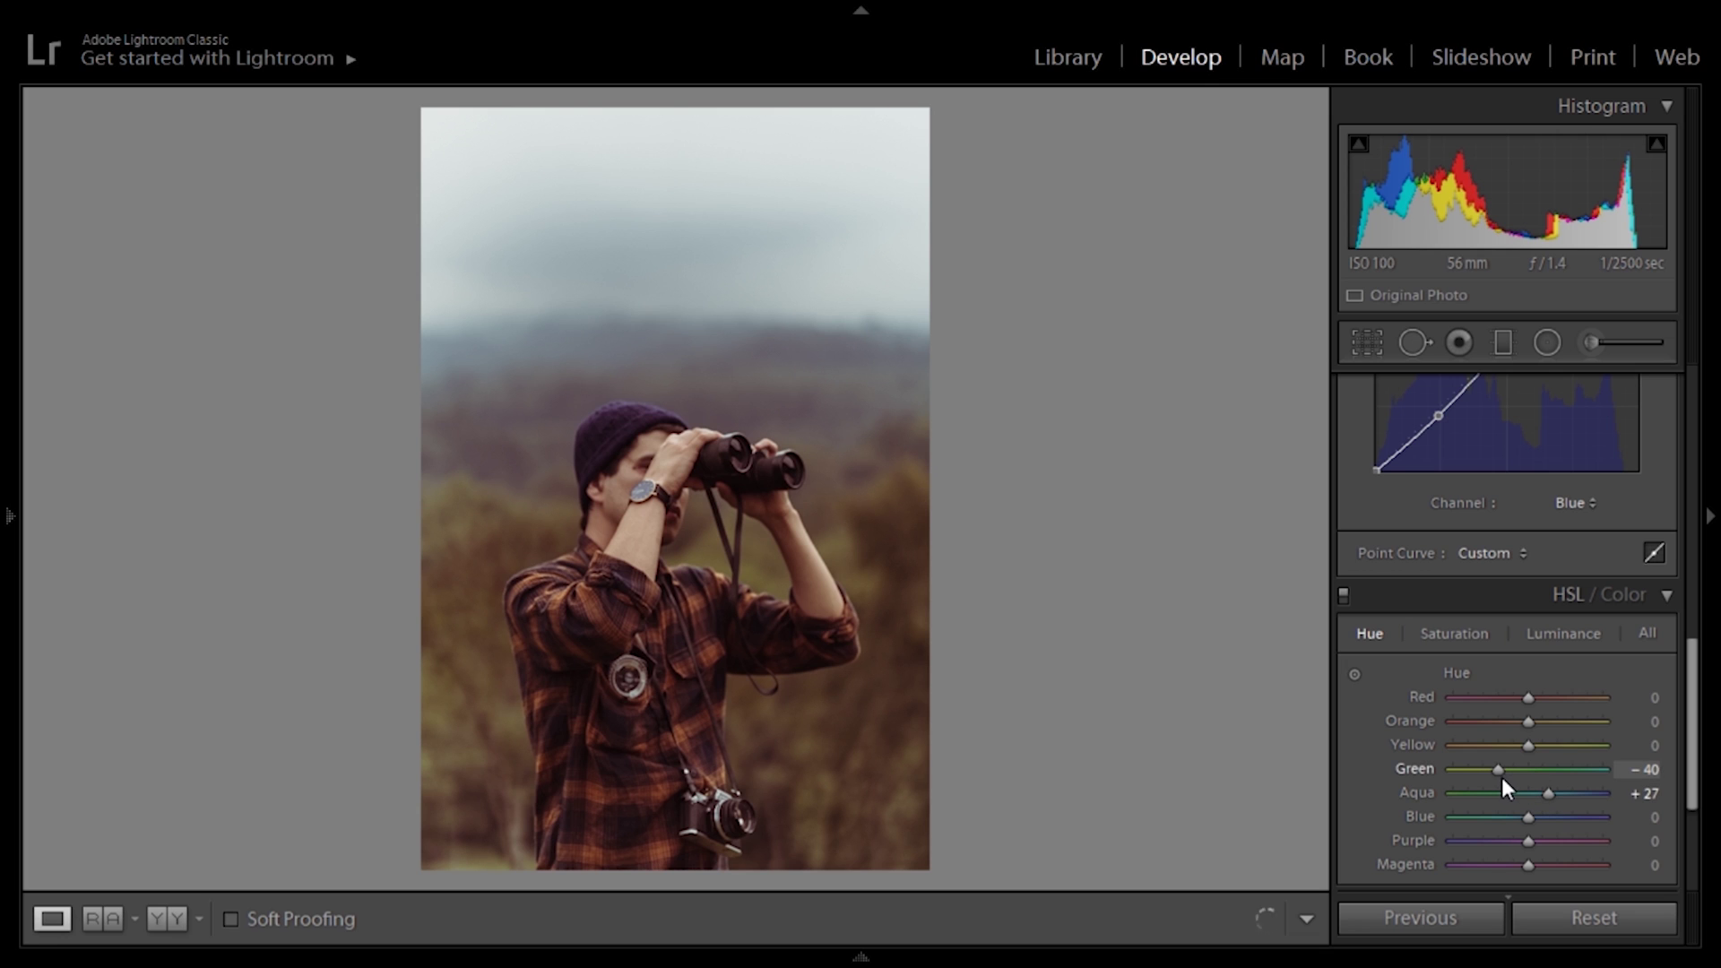
drag(1513, 746, 1495, 751)
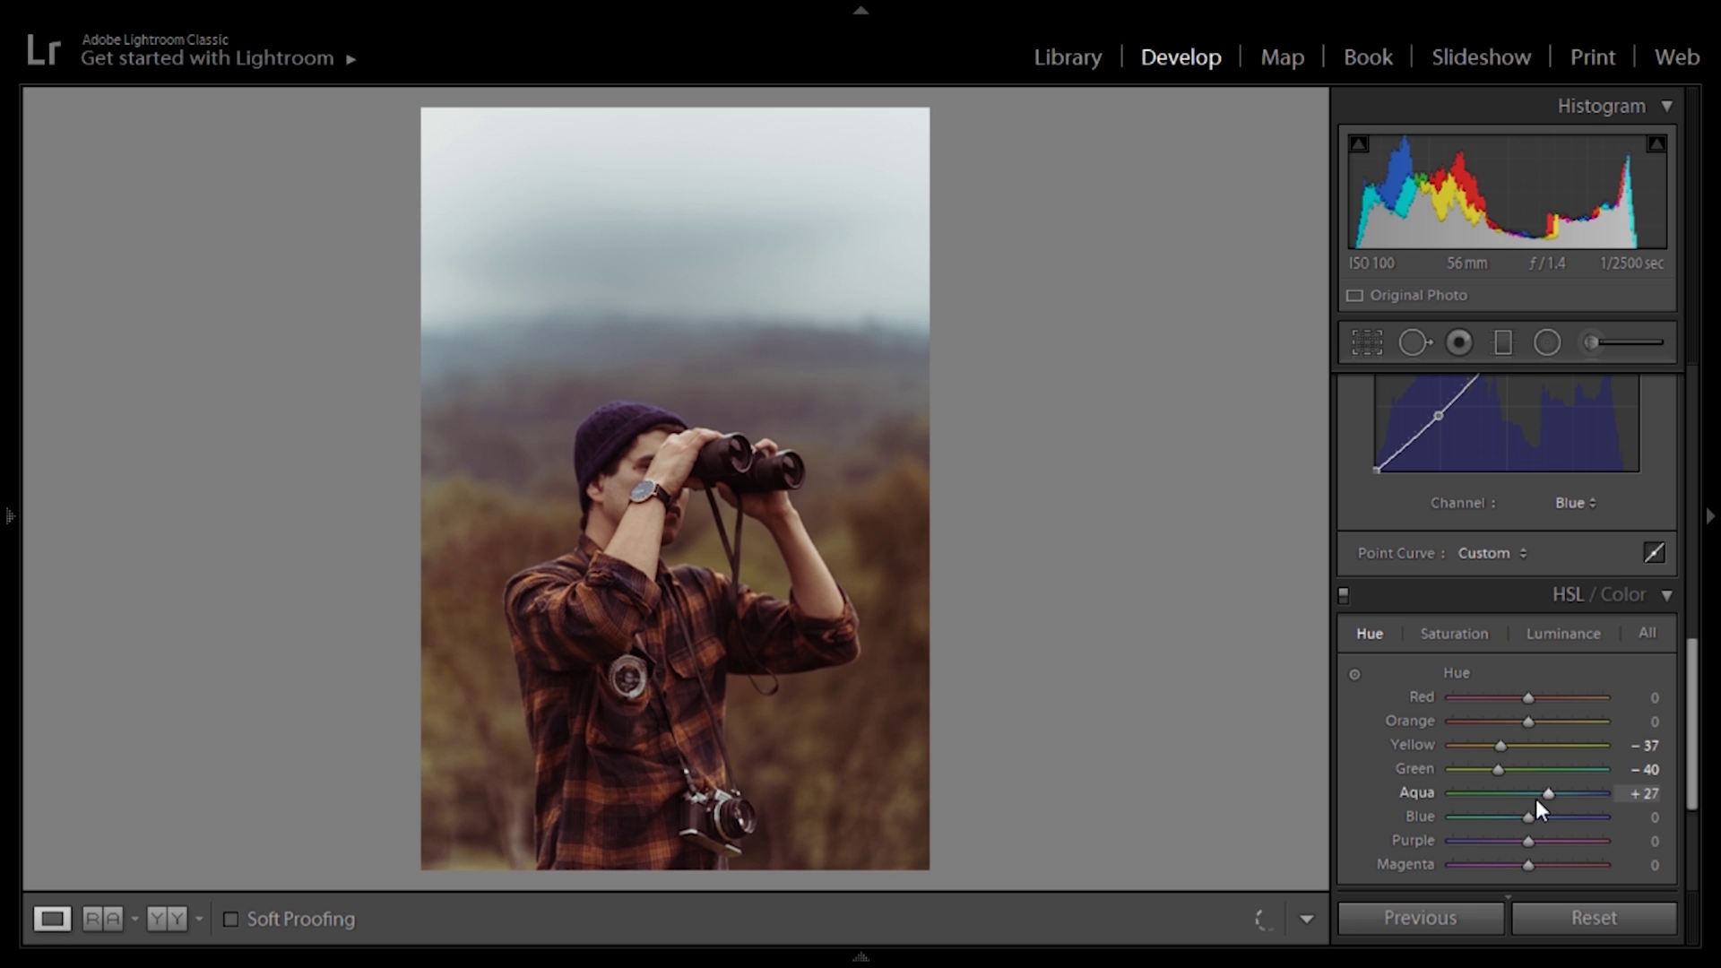
Raise the Blue hue slightly, and set the HSL saturation of Blue to -25, Aqua to -30 and Green to -30.
mouse_move(1529, 816)
mouse_down()
mouse_move(1413, 824)
mouse_move(1509, 803)
mouse_move(1542, 823)
mouse_up()
click(1475, 635)
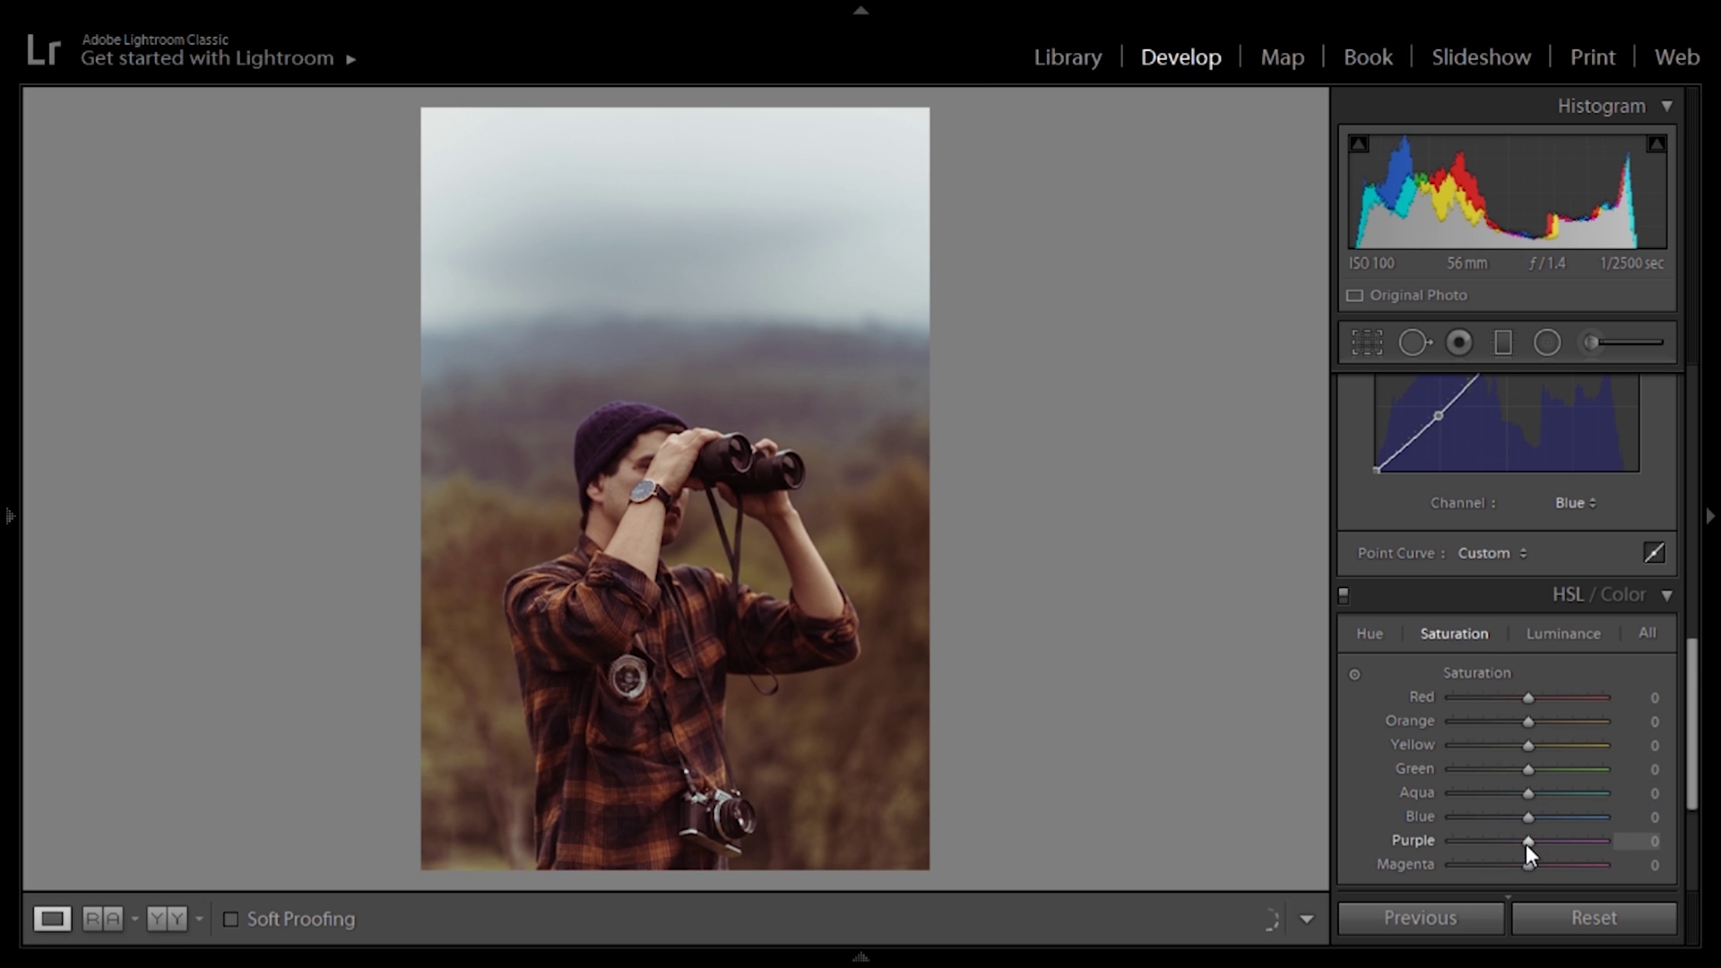
drag(1526, 819, 1507, 815)
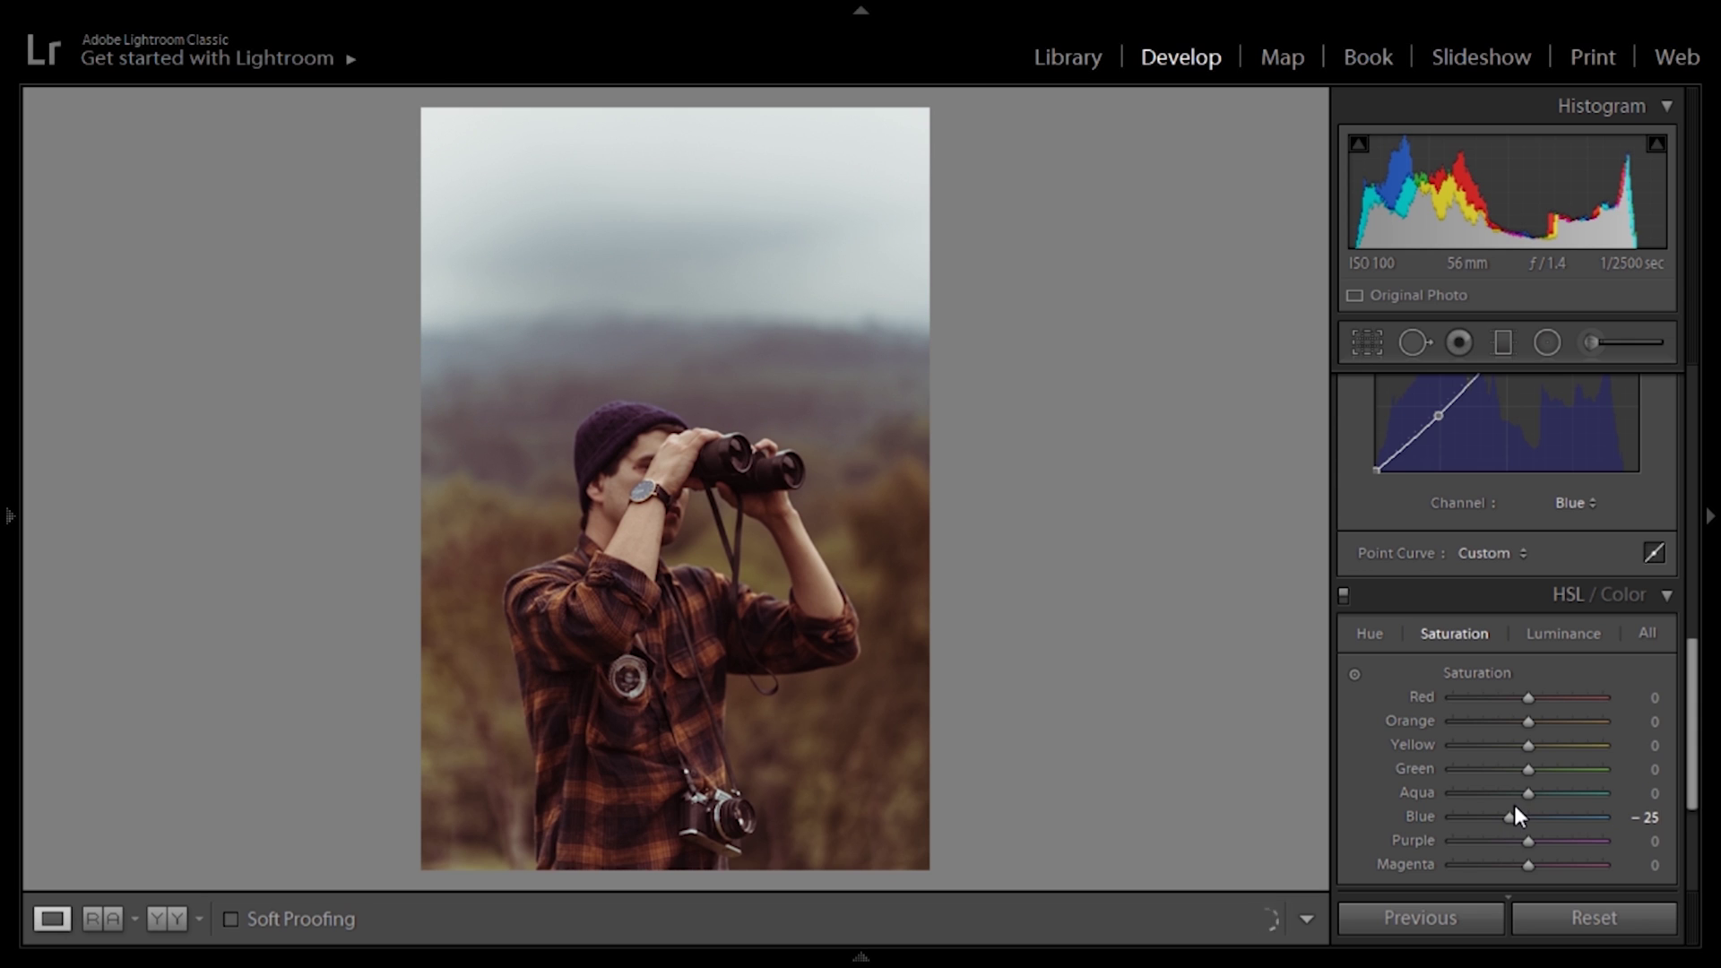
drag(1518, 794, 1497, 794)
drag(1527, 770, 1507, 771)
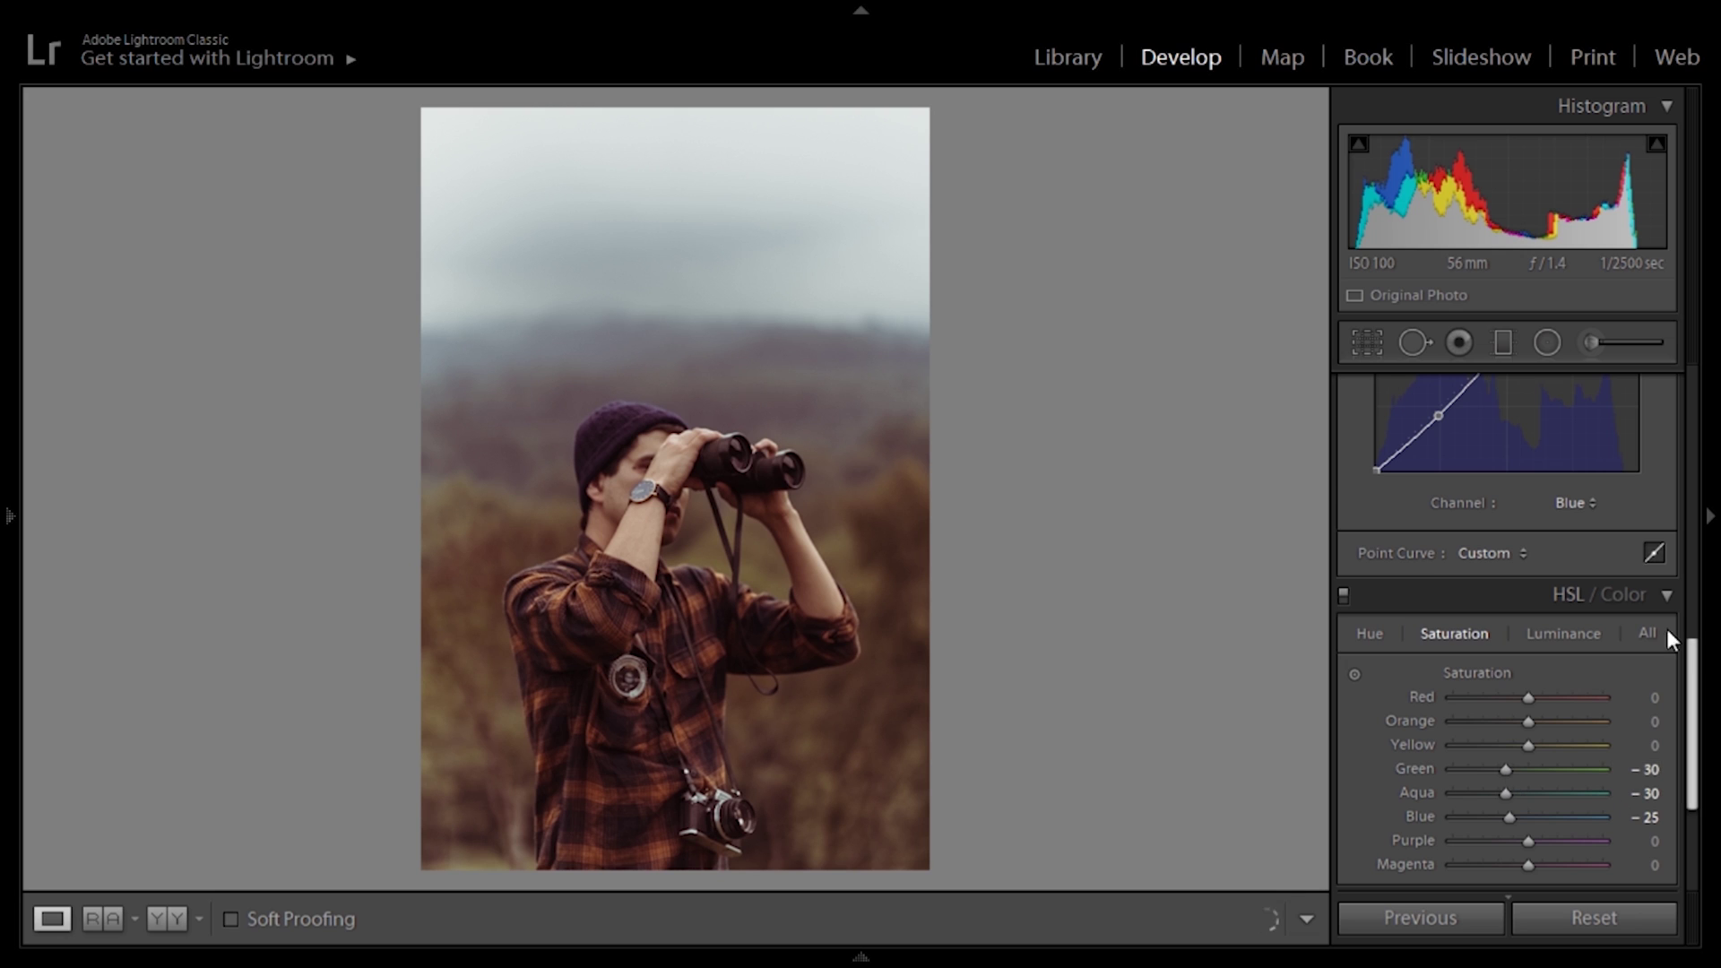
Set the HSL luminance of Blue to -17 and Aqua to -15.
click(1557, 633)
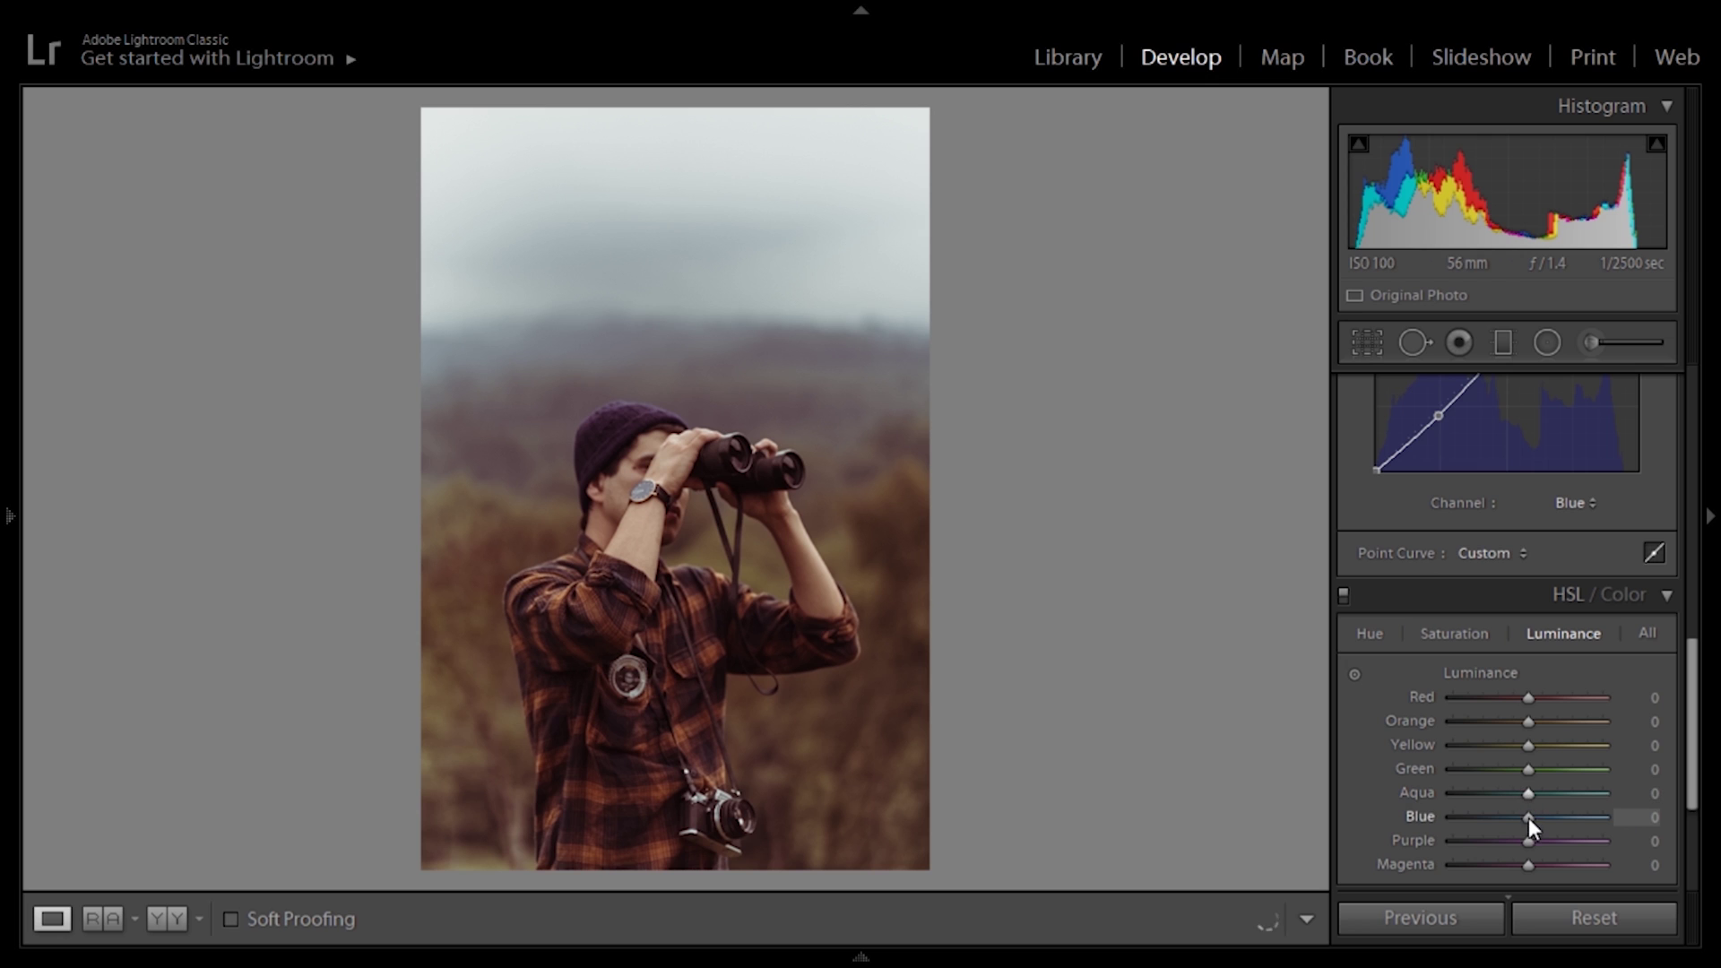
drag(1525, 821, 1515, 798)
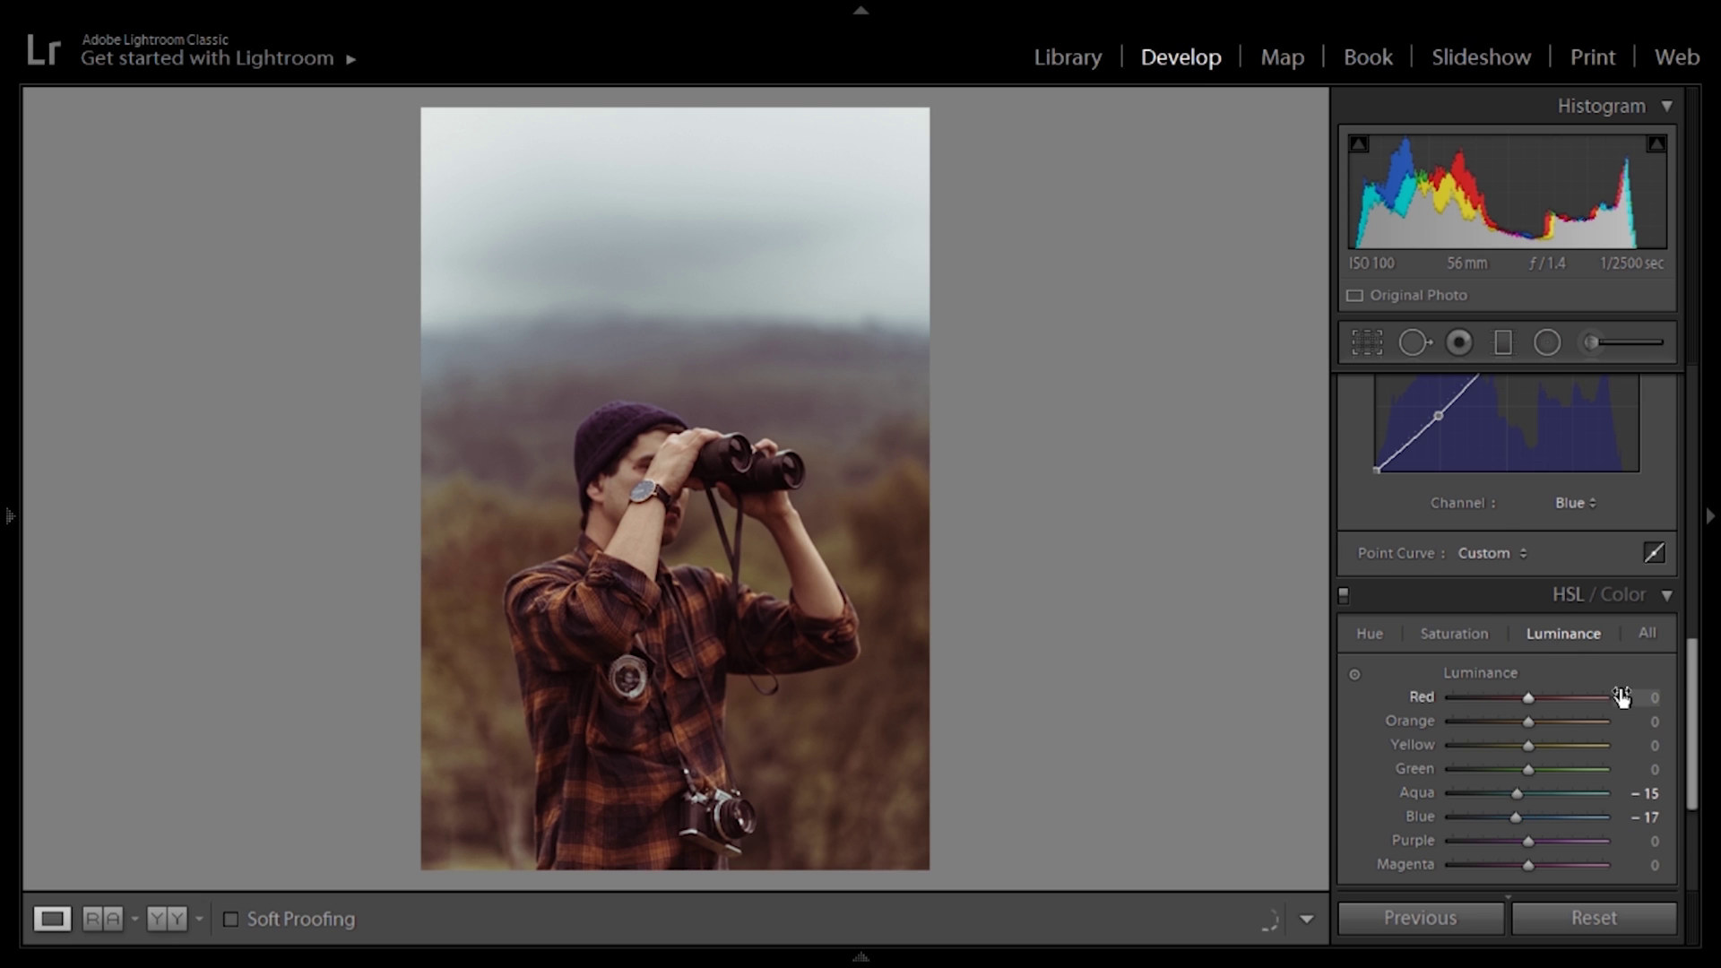
Split-tone the highlights with hue 215 and saturation 25.
scroll(1620, 686, down, 2)
click(1547, 788)
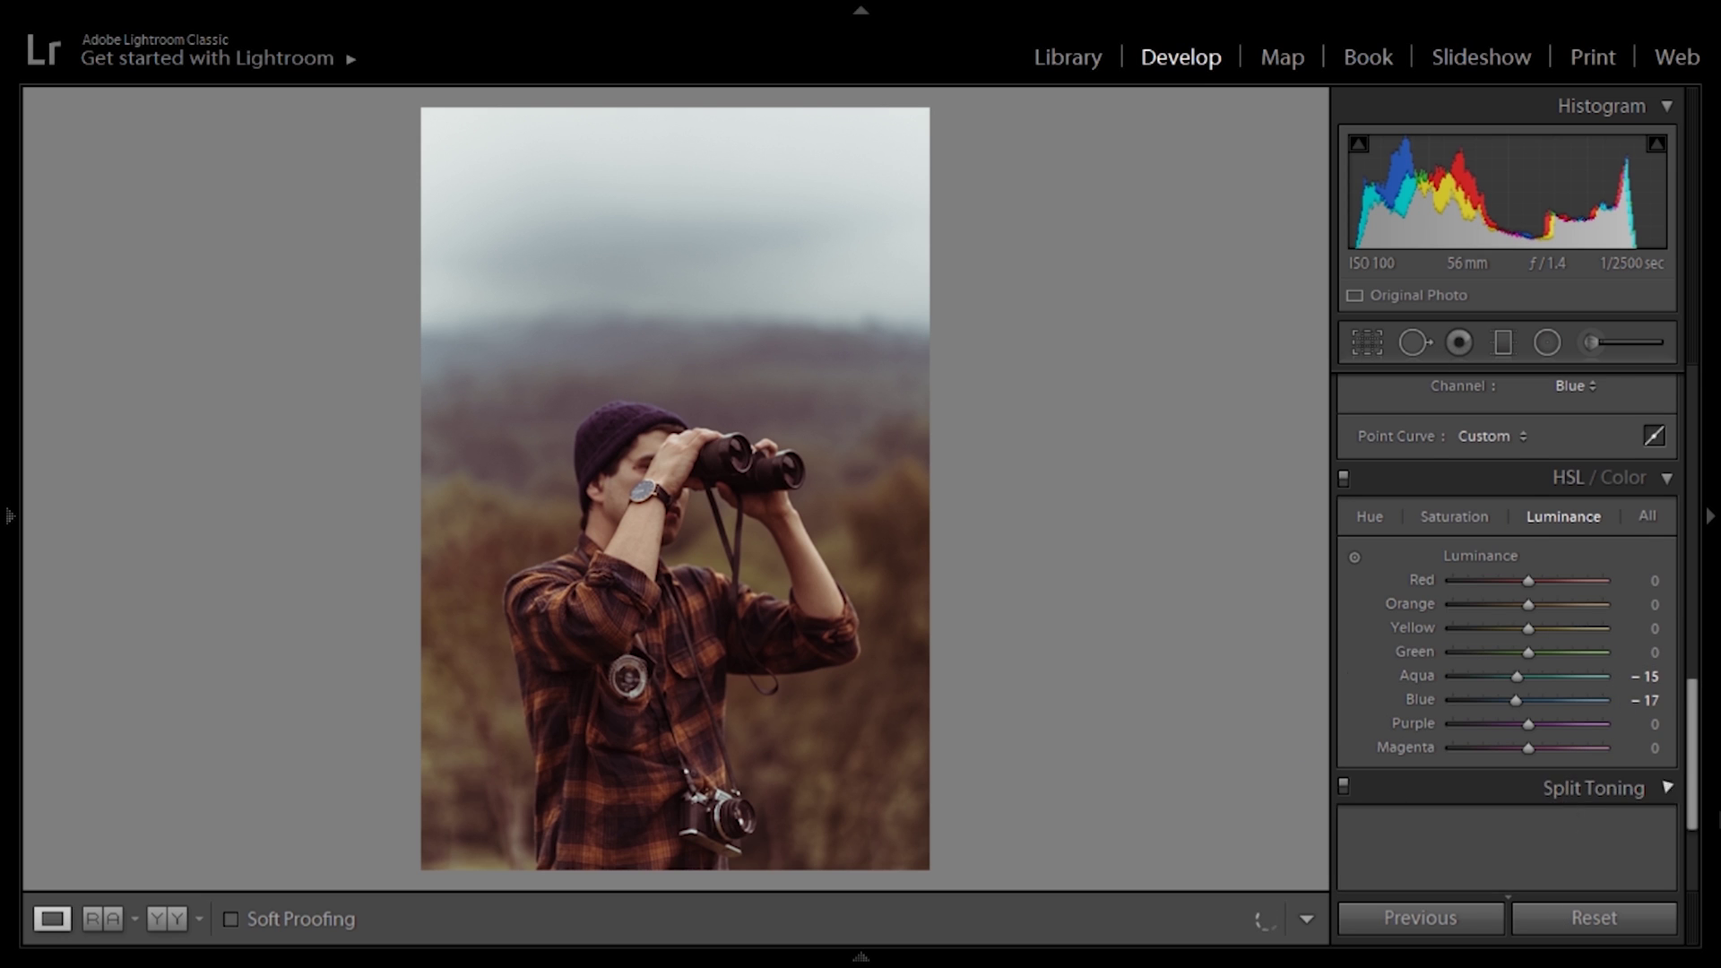
scroll(1479, 489, down, 4)
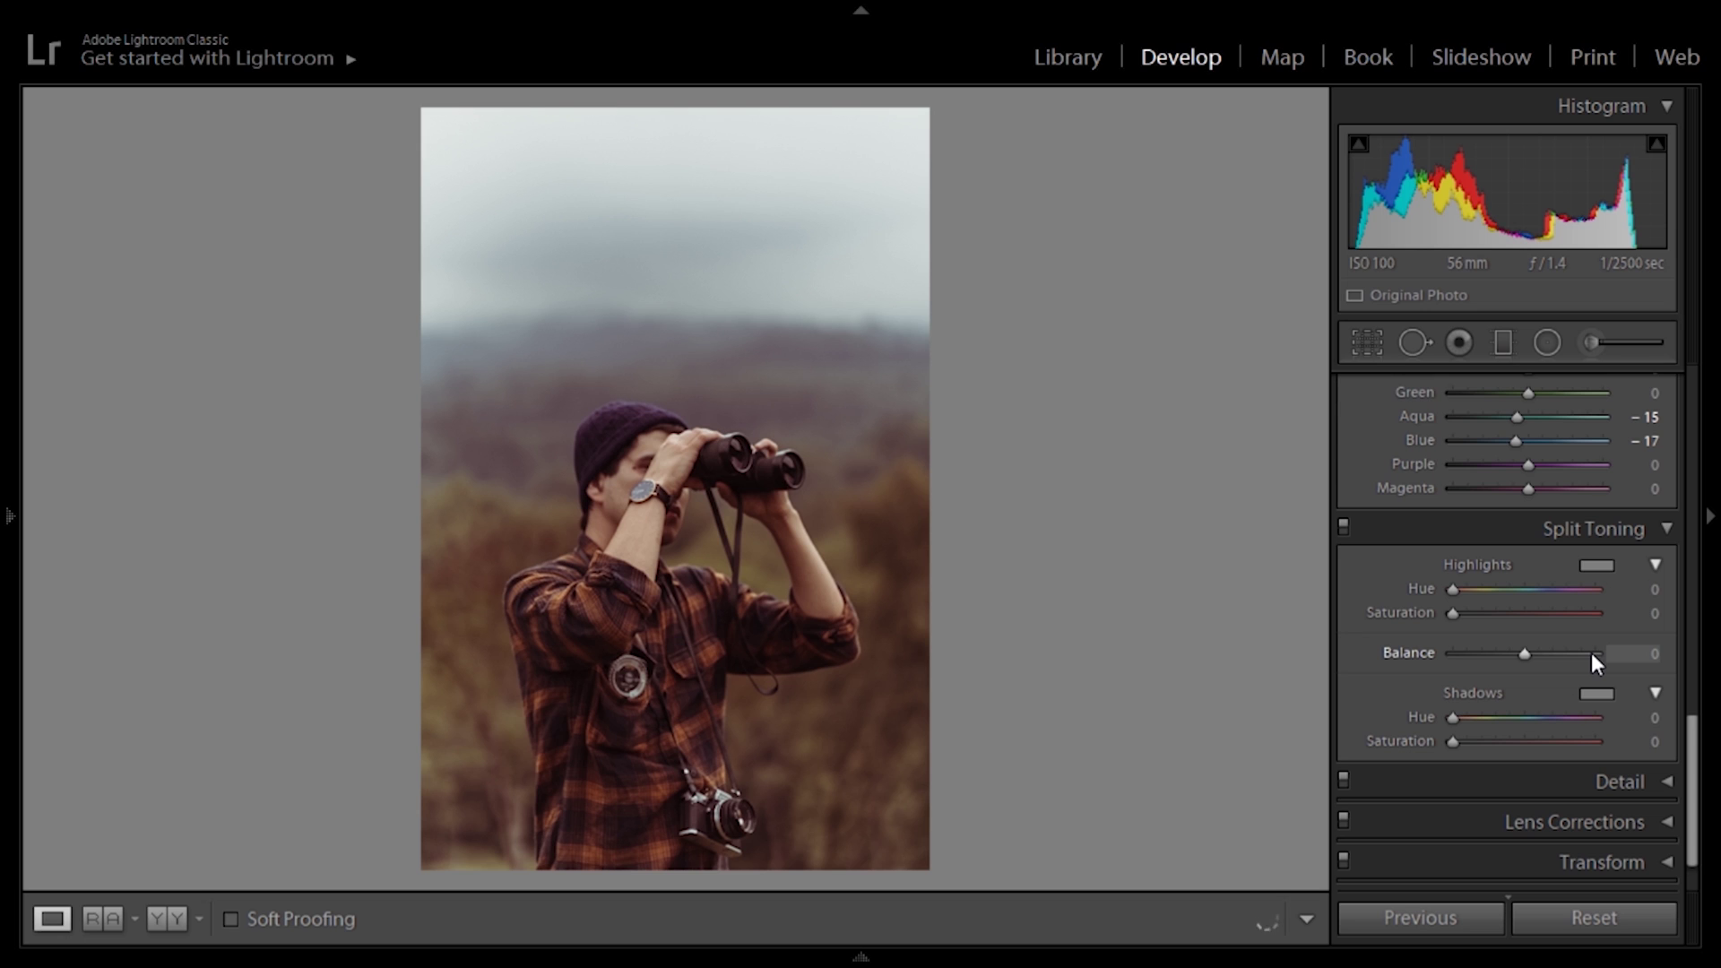
click(1657, 592)
text(215)
key(Return)
drag(1453, 613, 1604, 614)
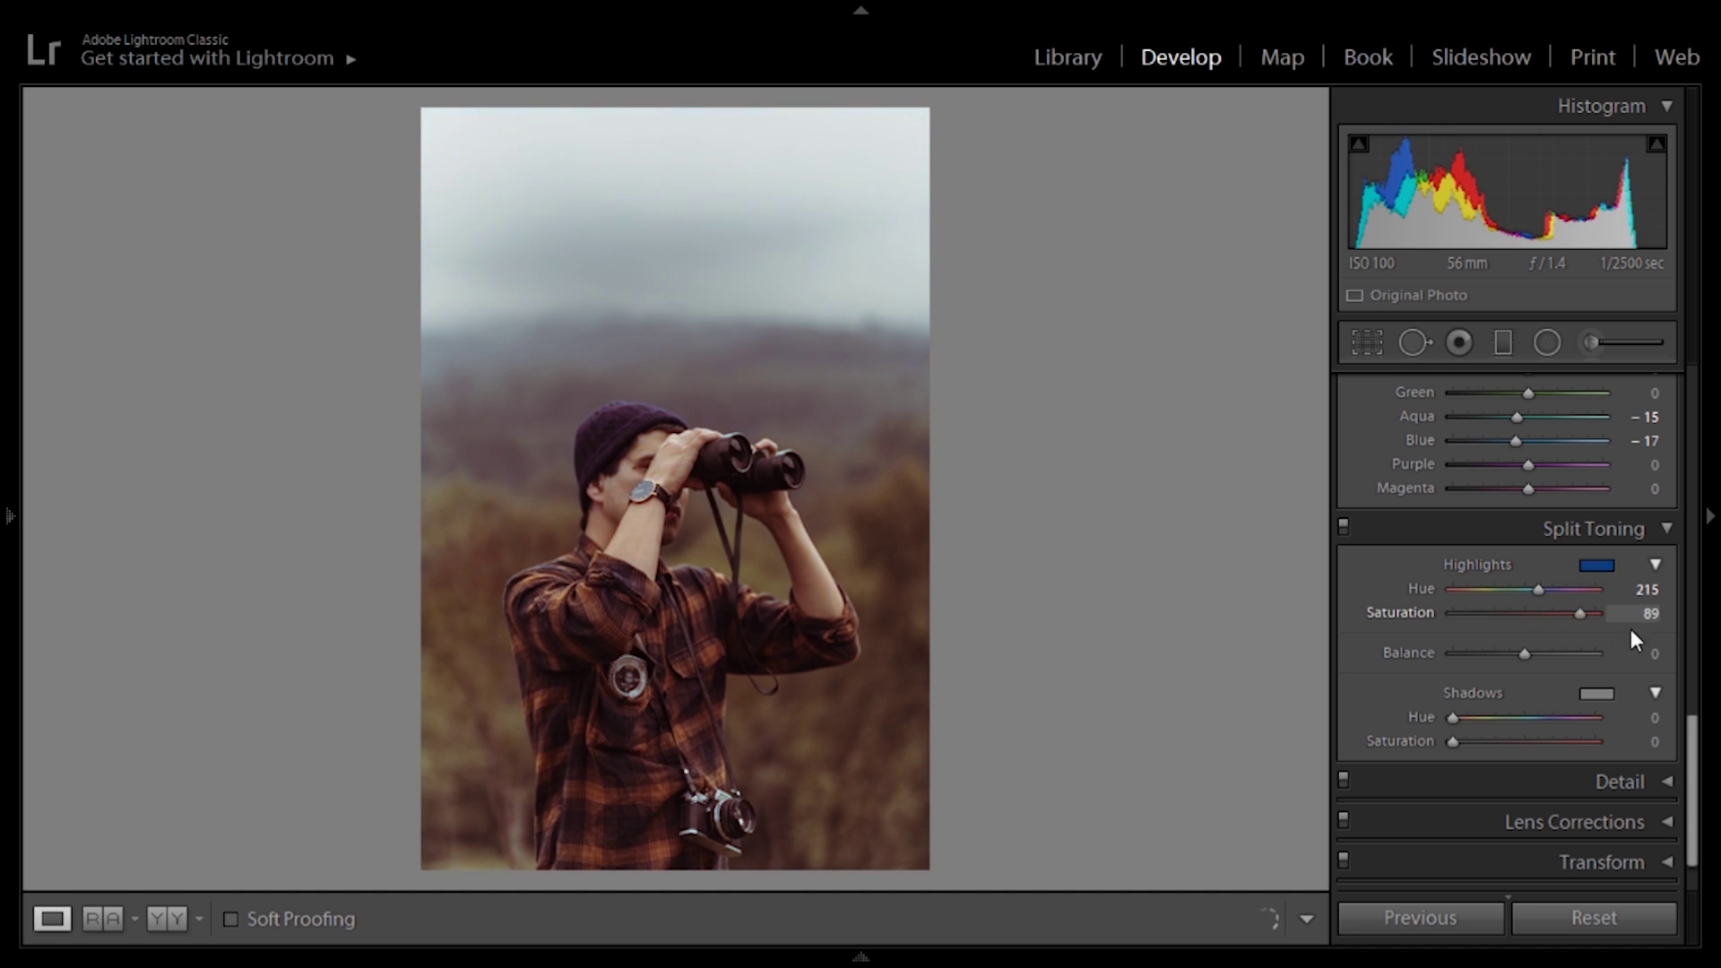
click(1648, 615)
text(25)
key(Return)
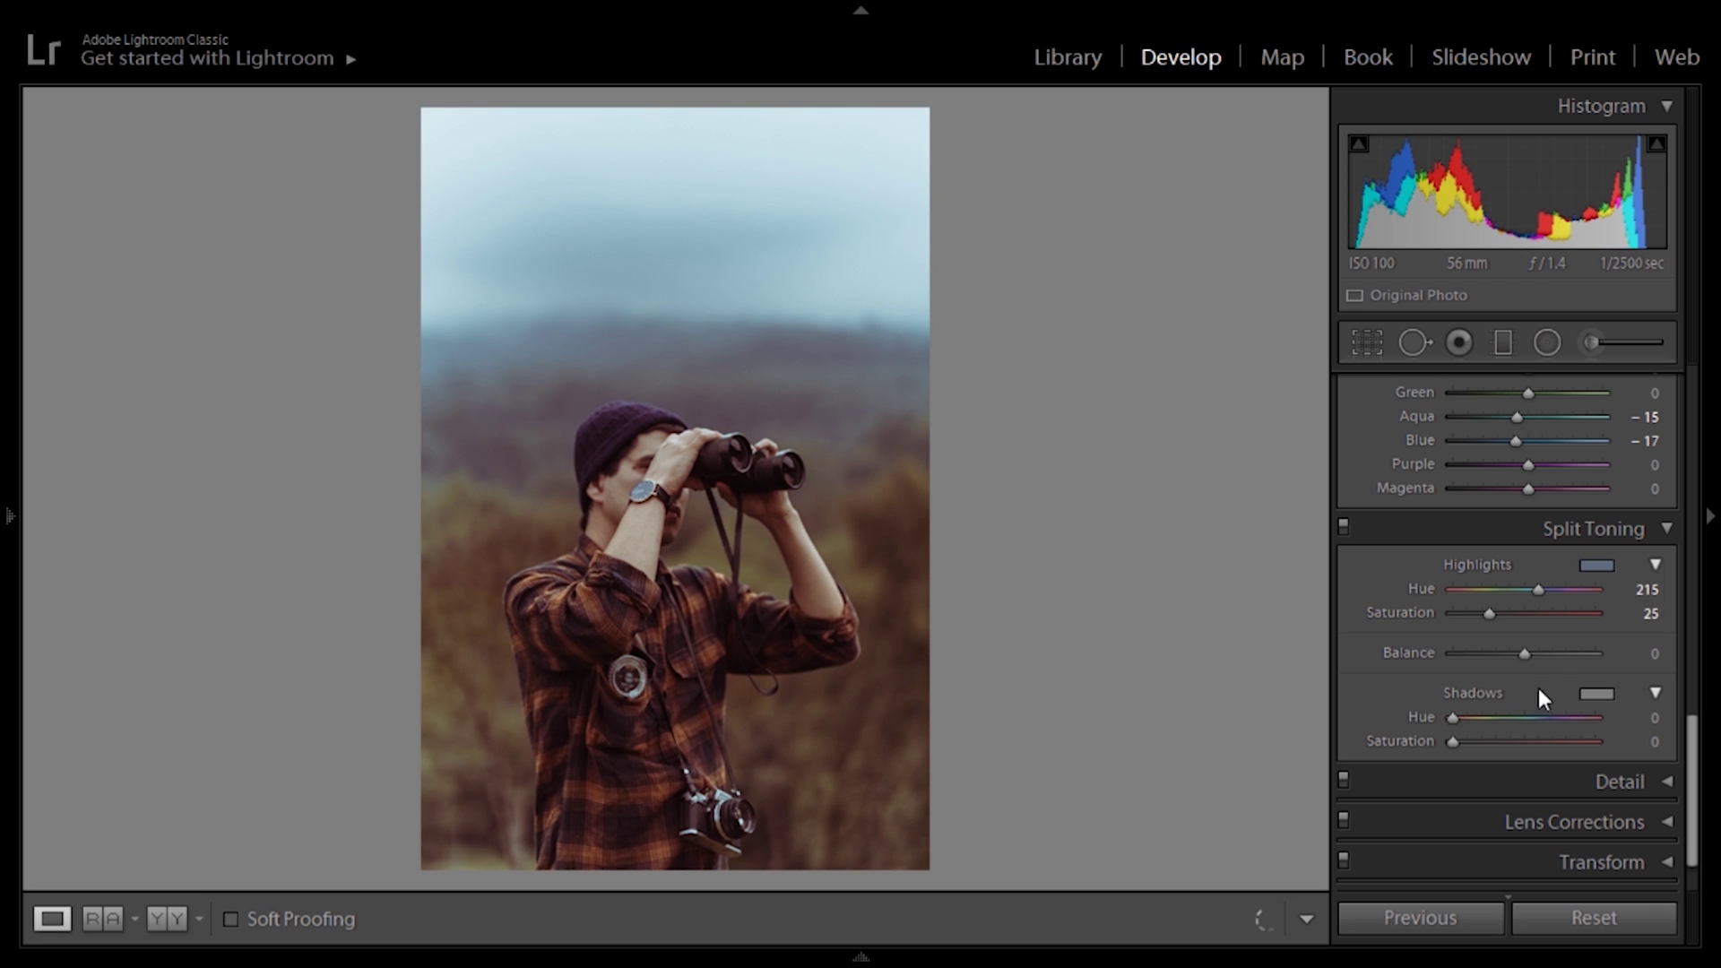
Split-tone the shadows with hue 37 and saturation 8.
click(1642, 719)
text(37)
key(Return)
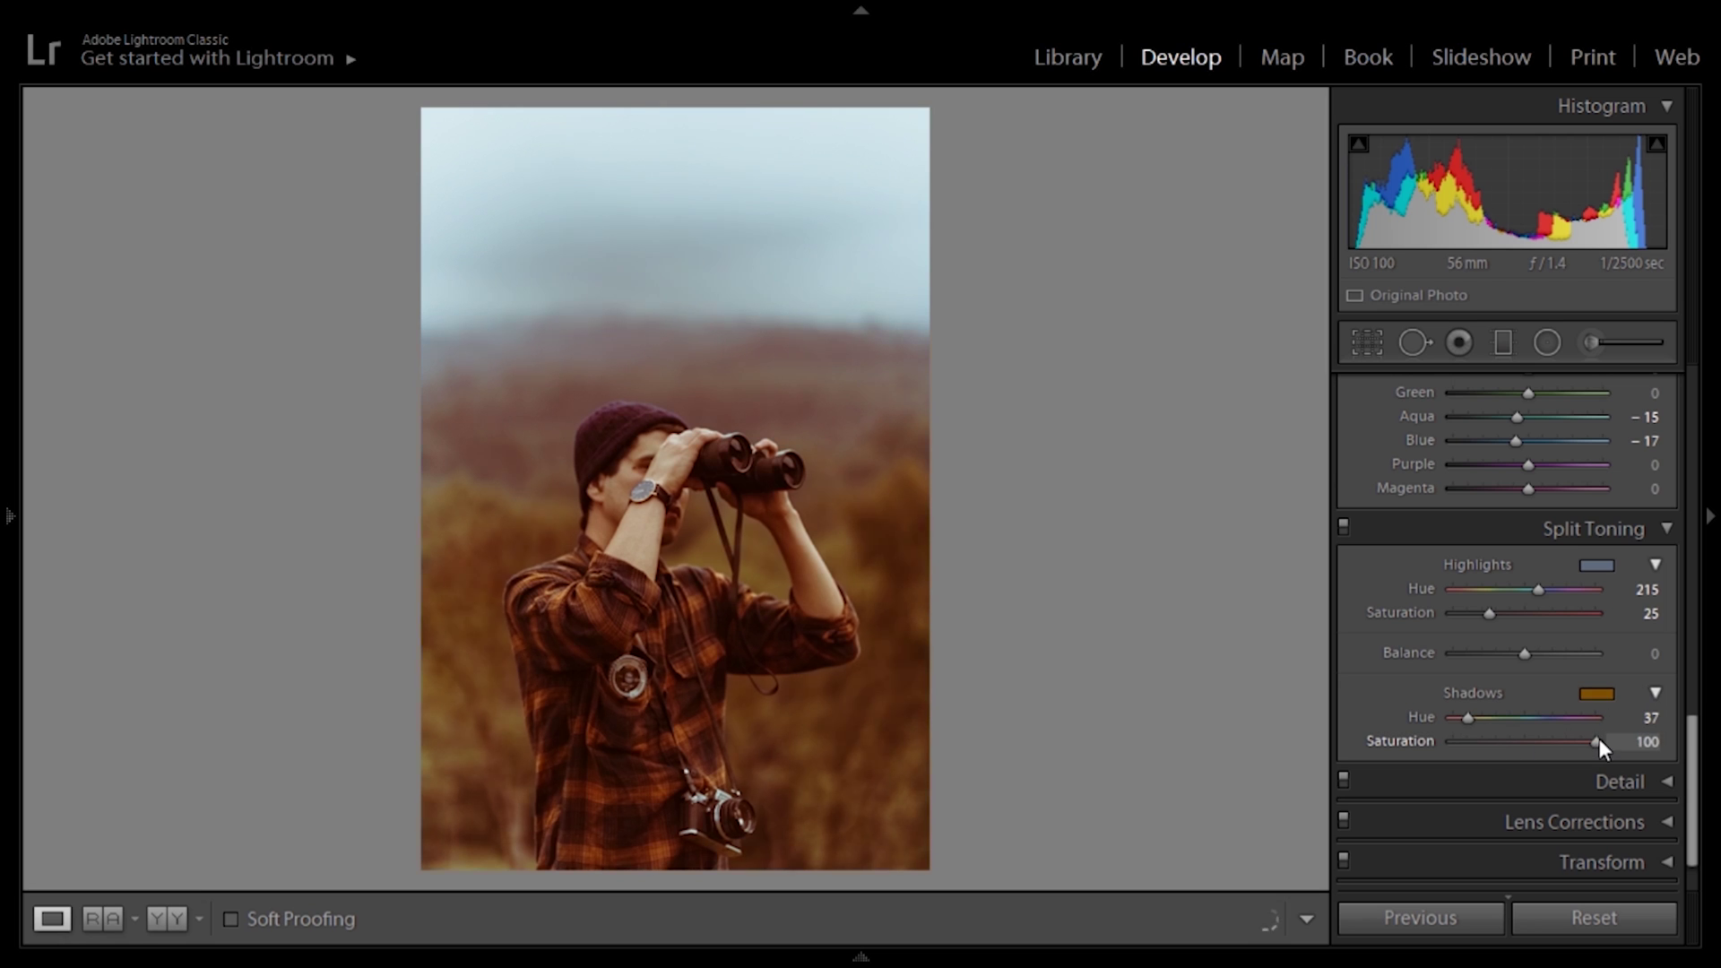
click(1641, 742)
text(8)
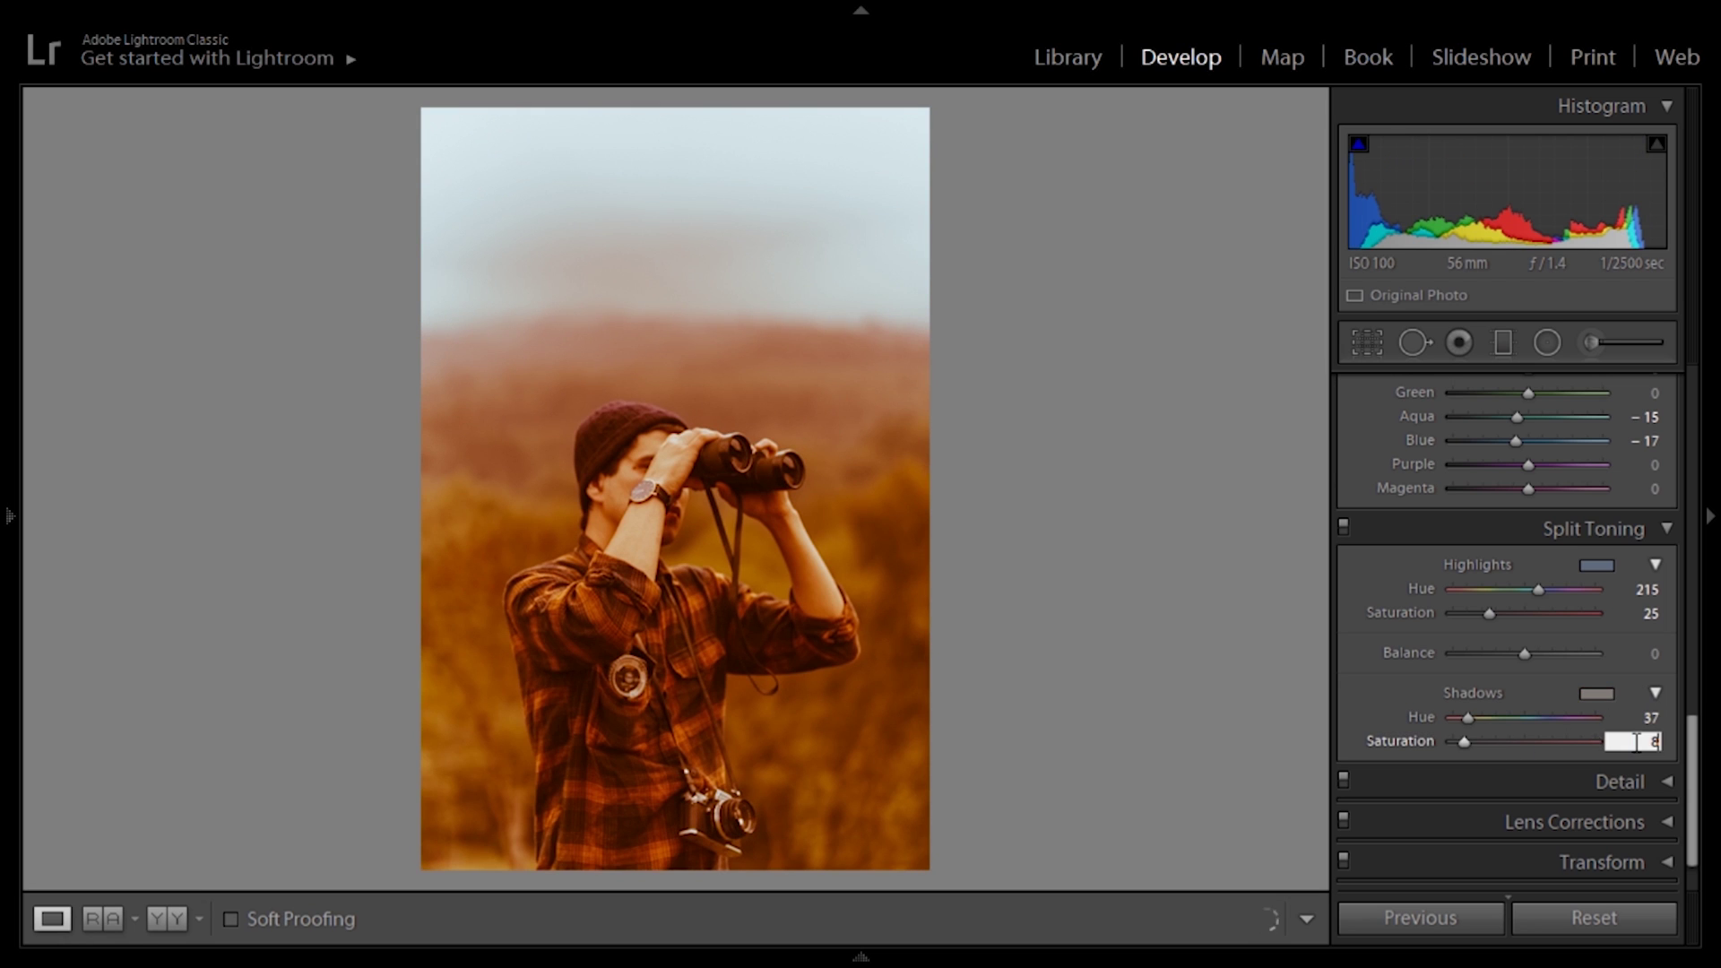
key(Return)
Compare the photo up close with split toning switched off and on, leaving it on.
key(z)
click(1347, 526)
click(1346, 524)
click(1346, 525)
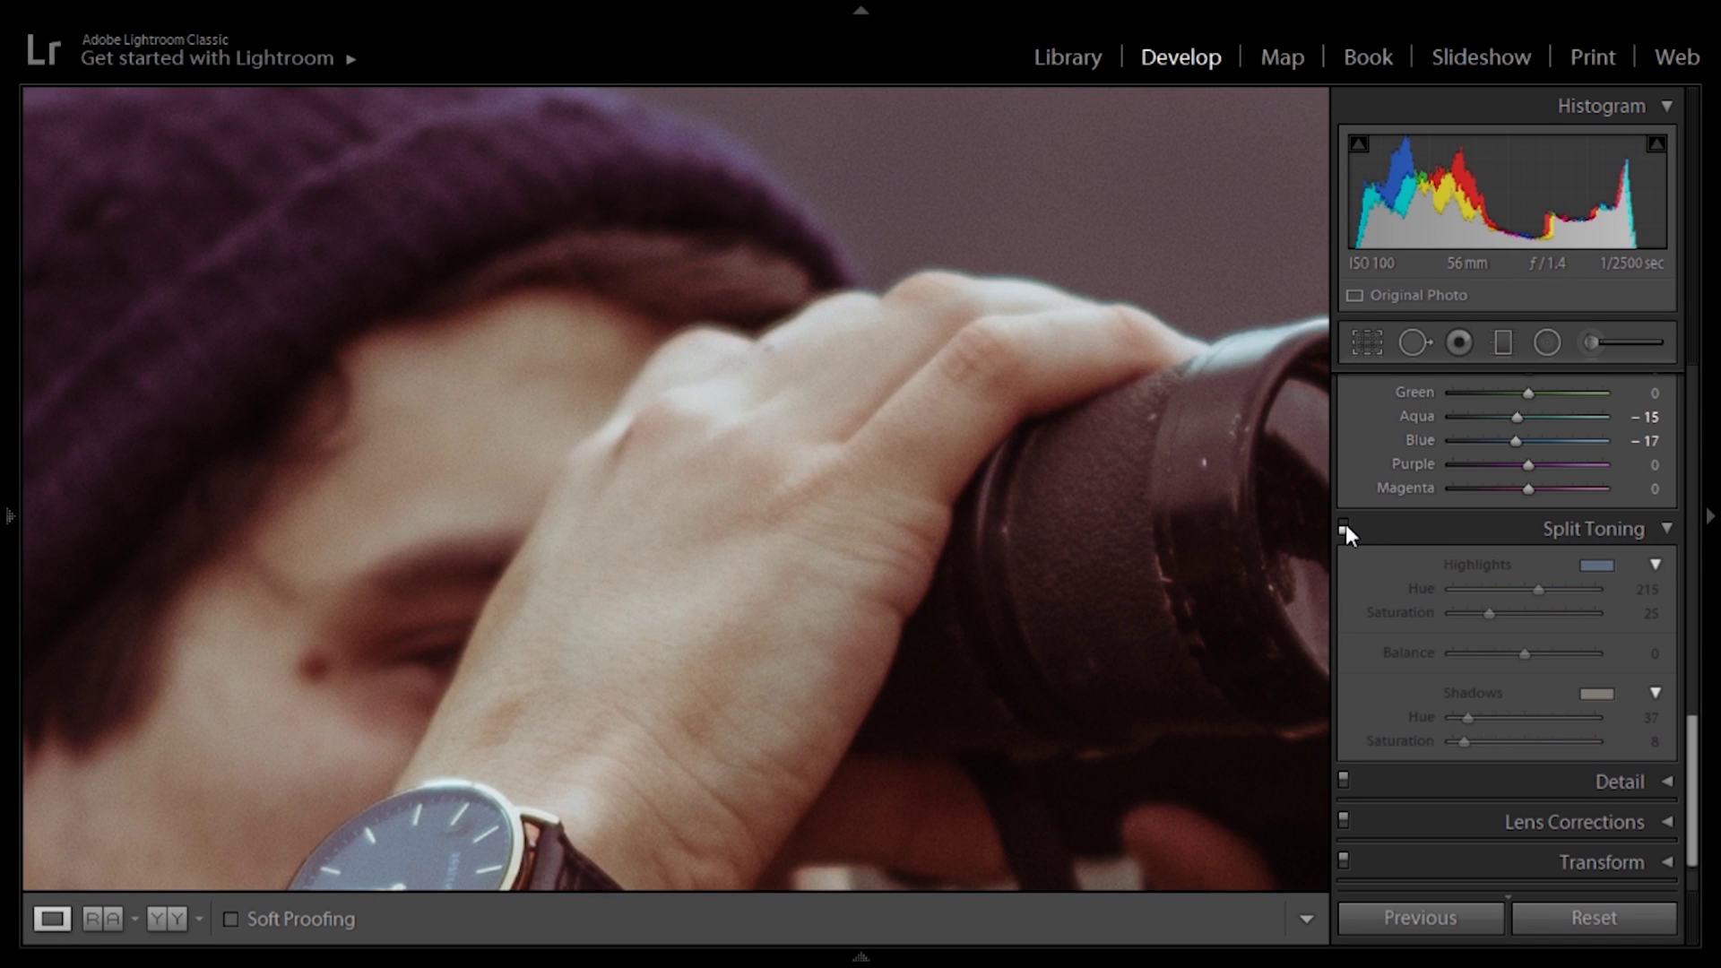
click(1346, 524)
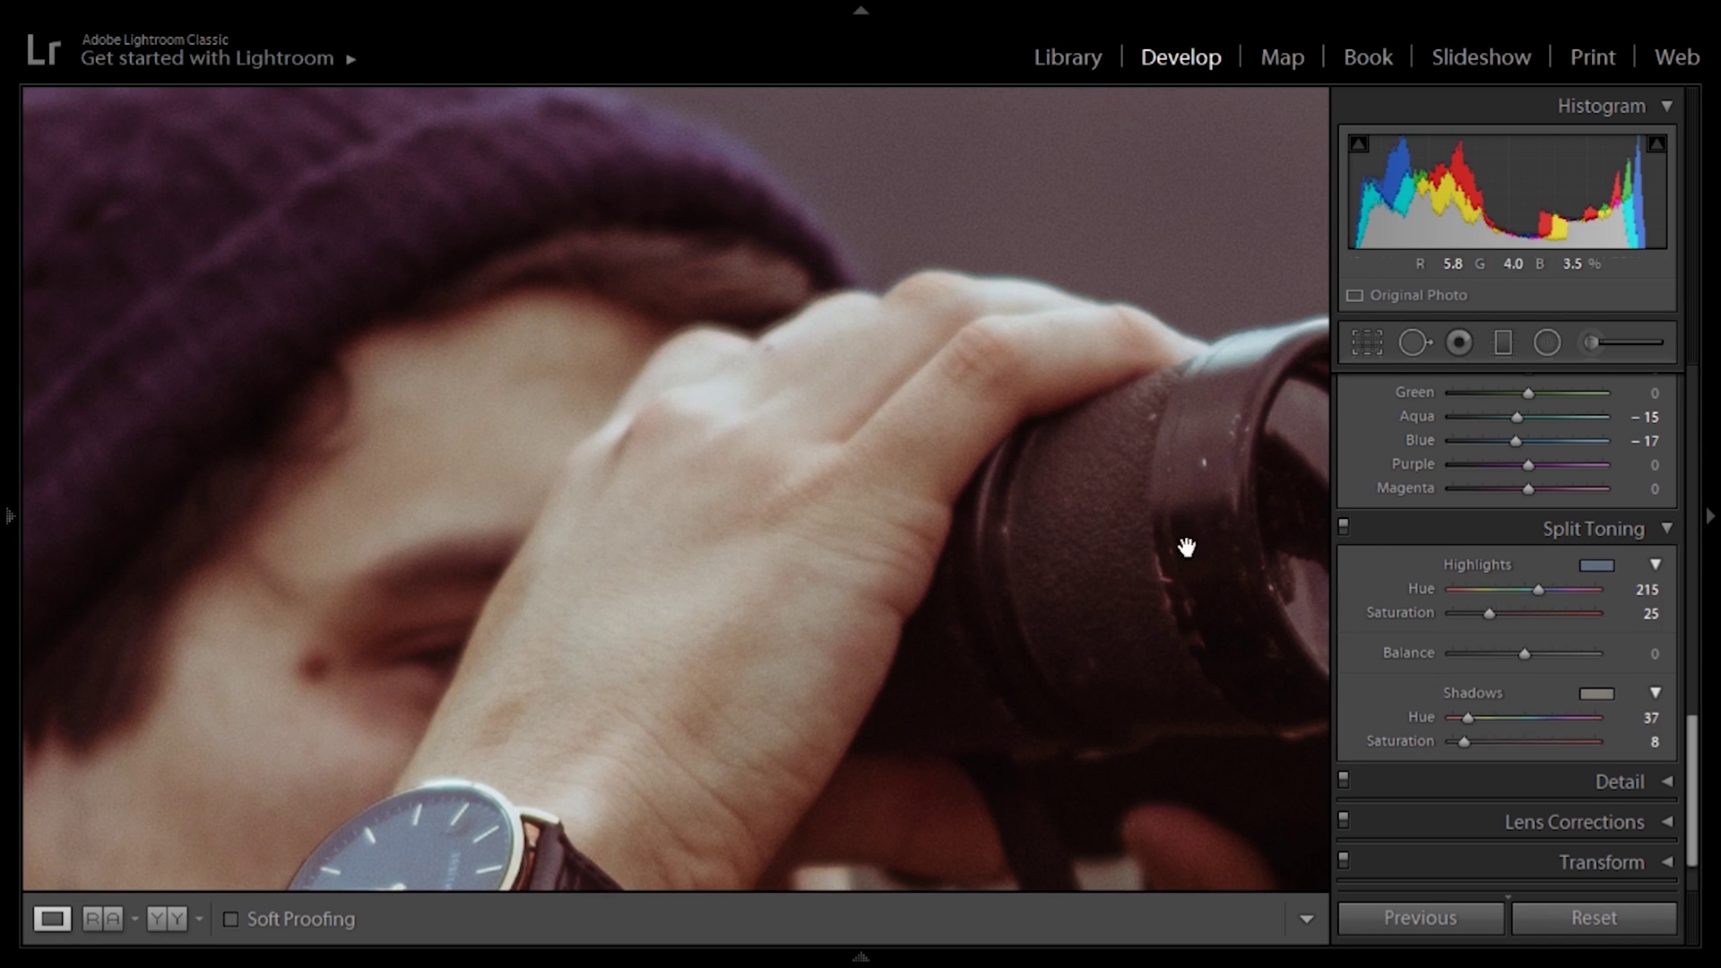
click(1210, 551)
Add film grain to the photo with amount 40 and size 40.
scroll(1665, 843, down, 2)
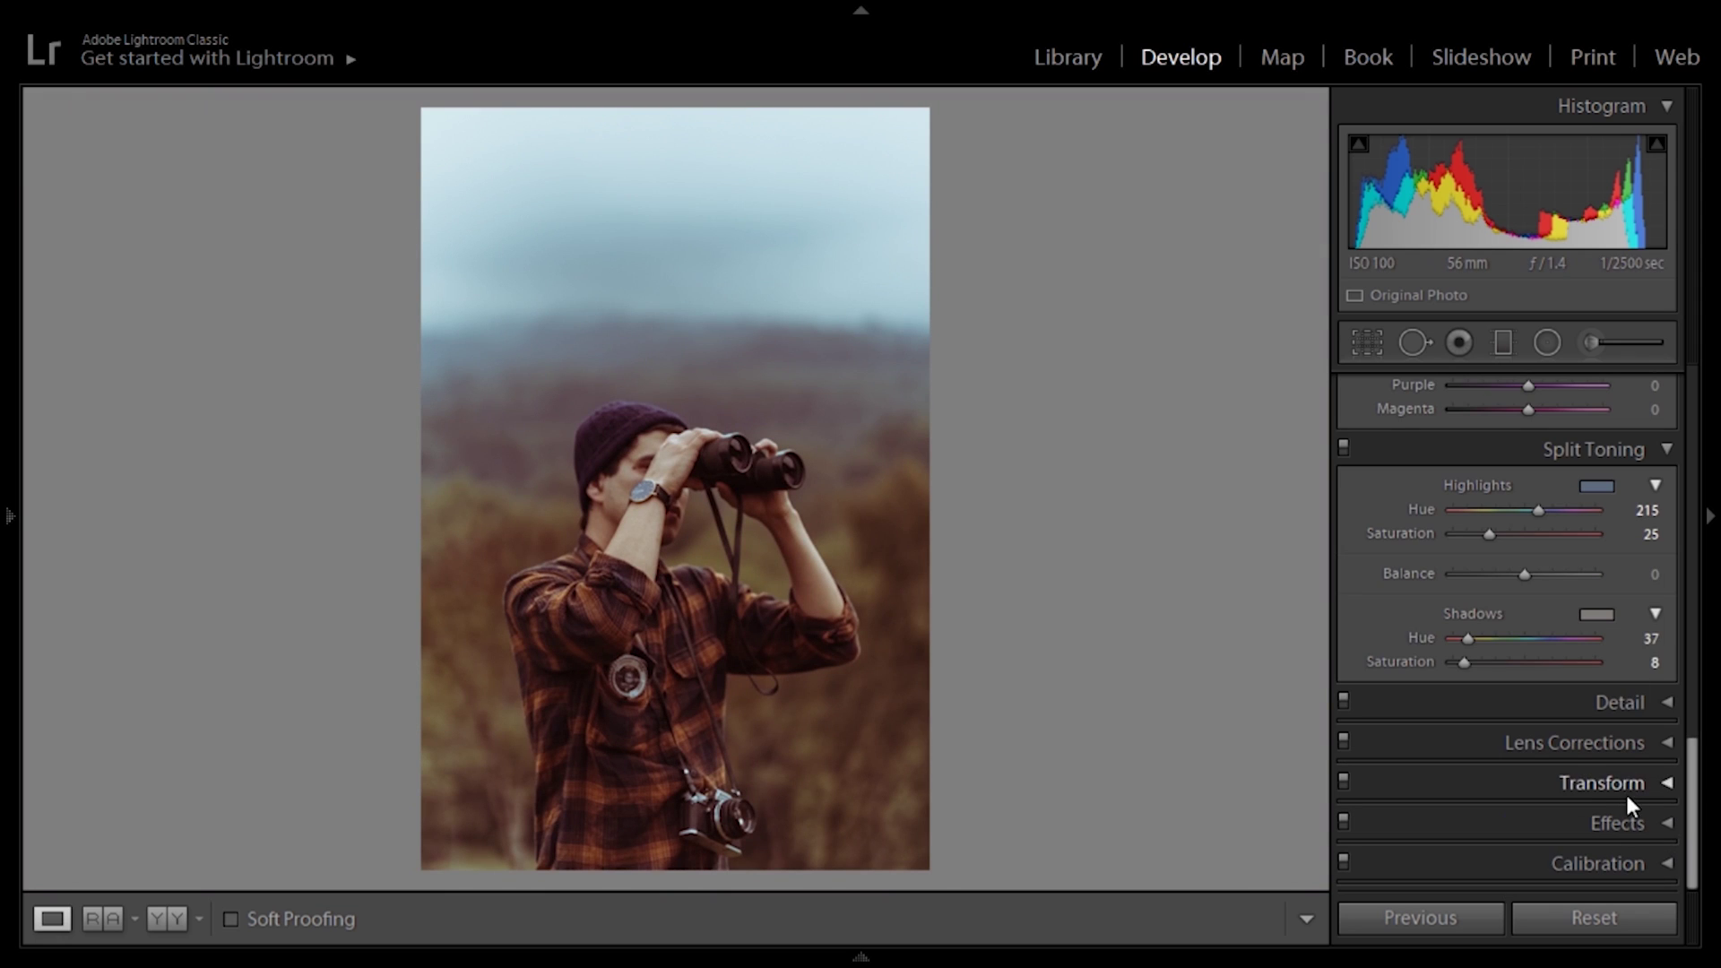
click(1615, 821)
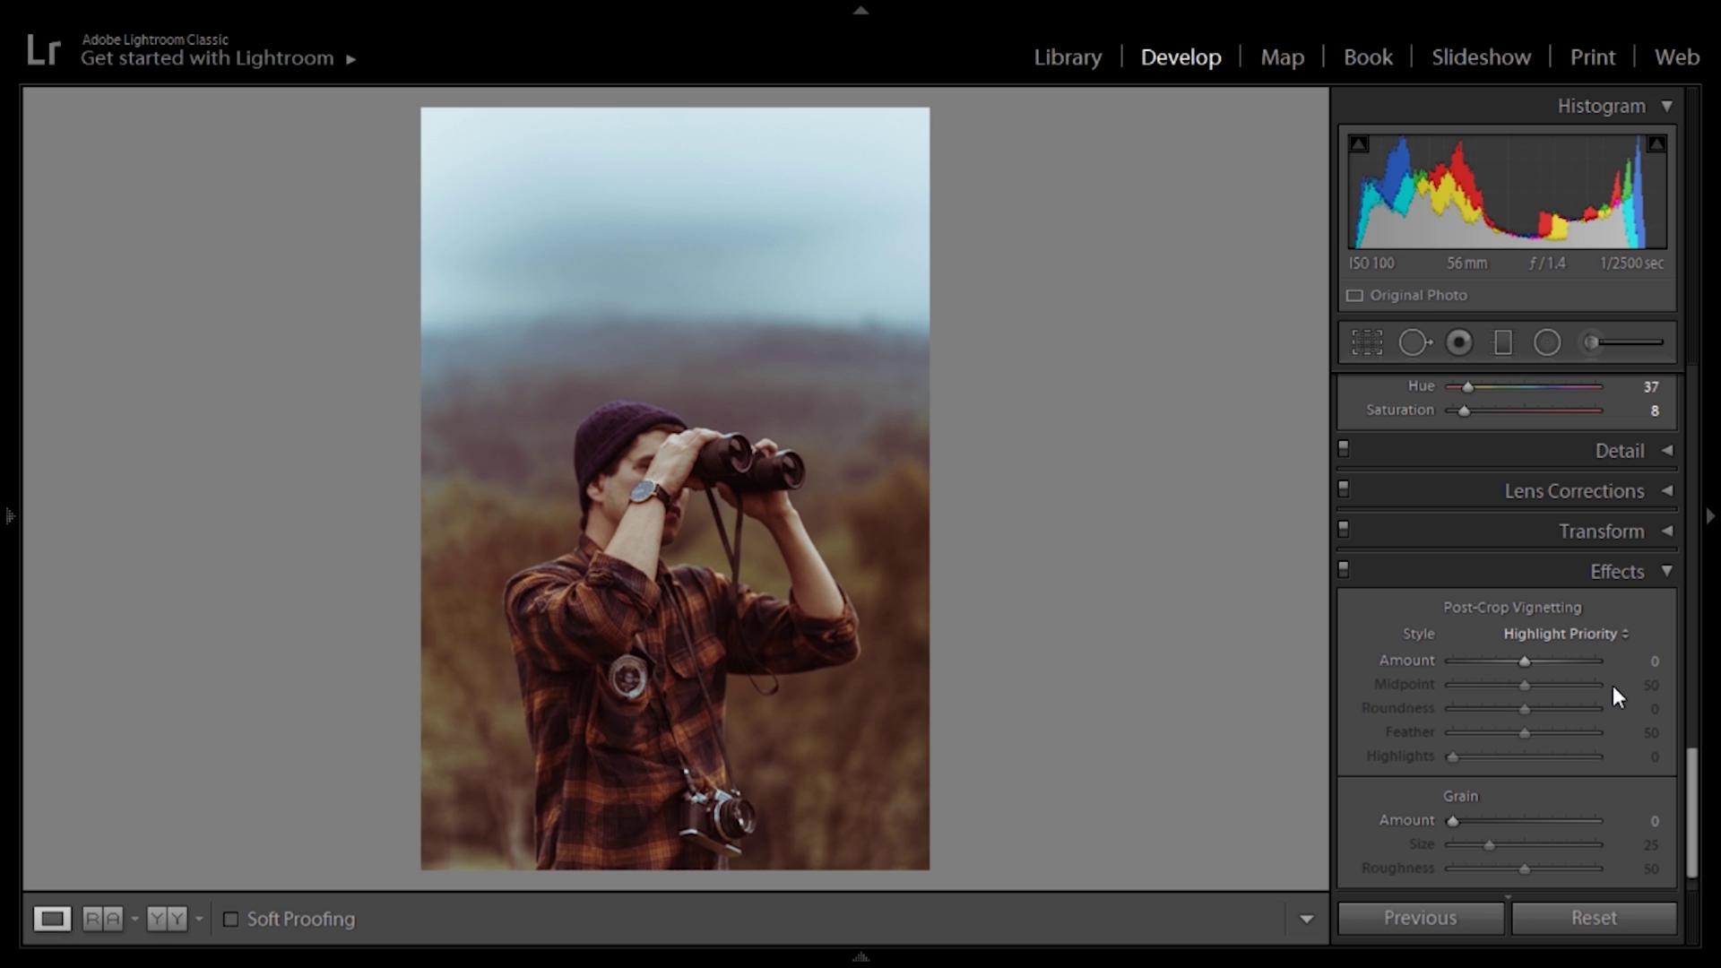
scroll(1612, 686, down, 1)
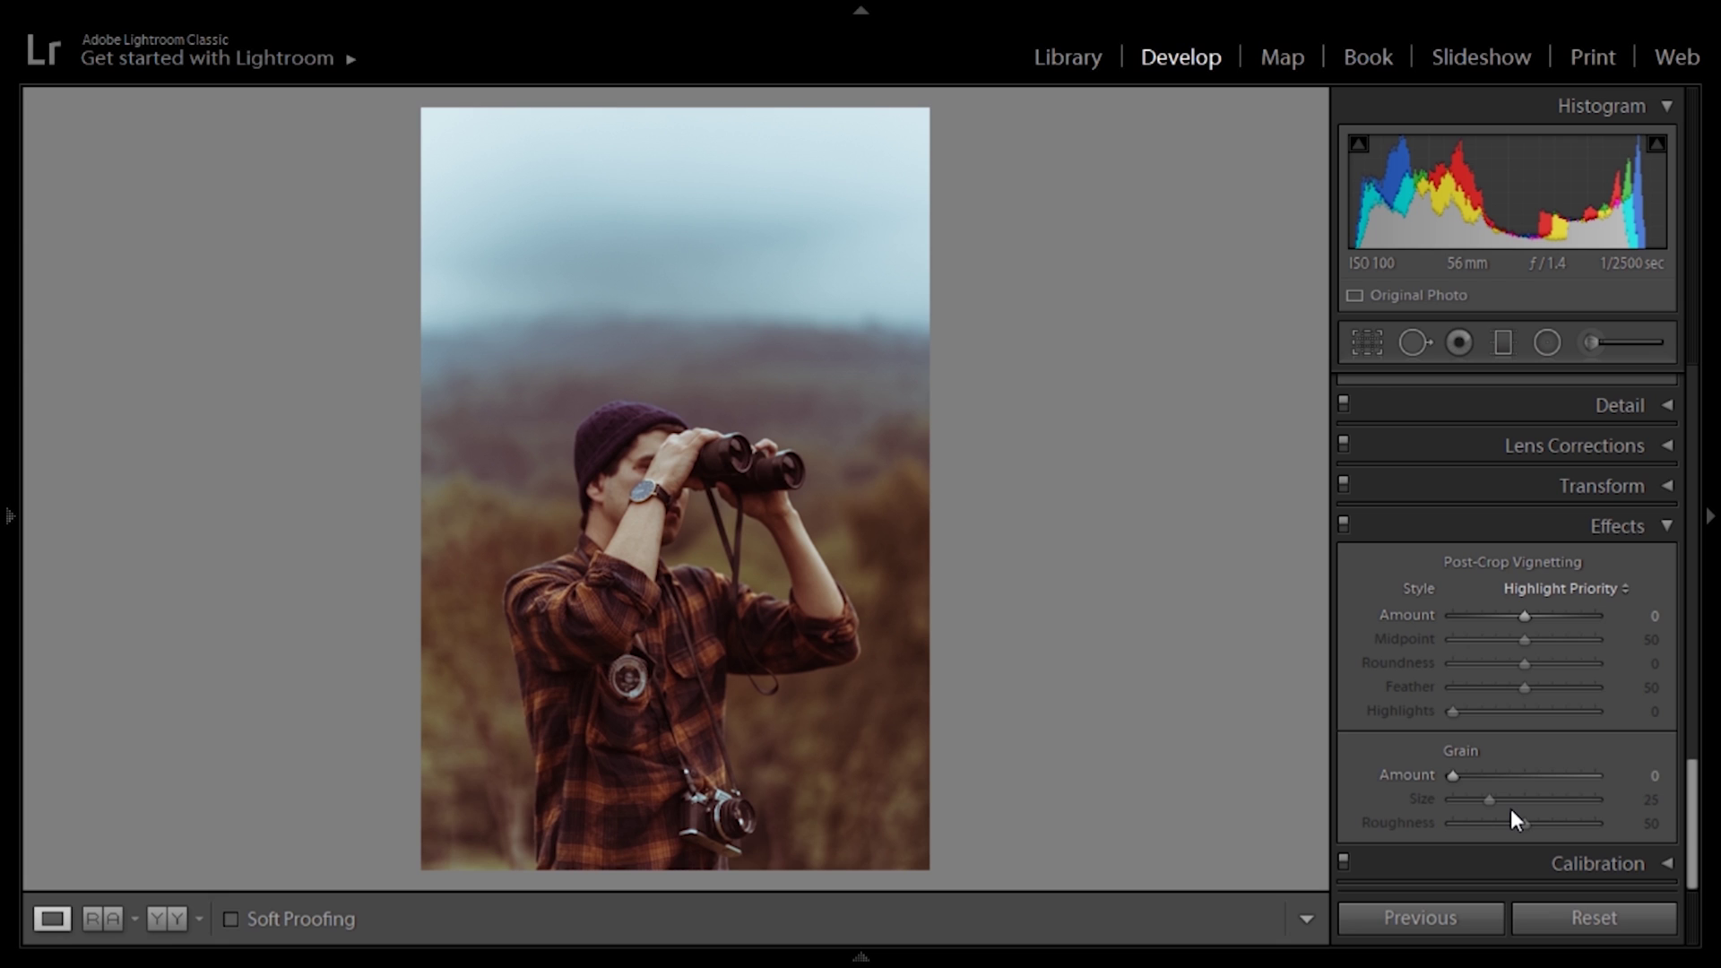
click(1647, 775)
text(40)
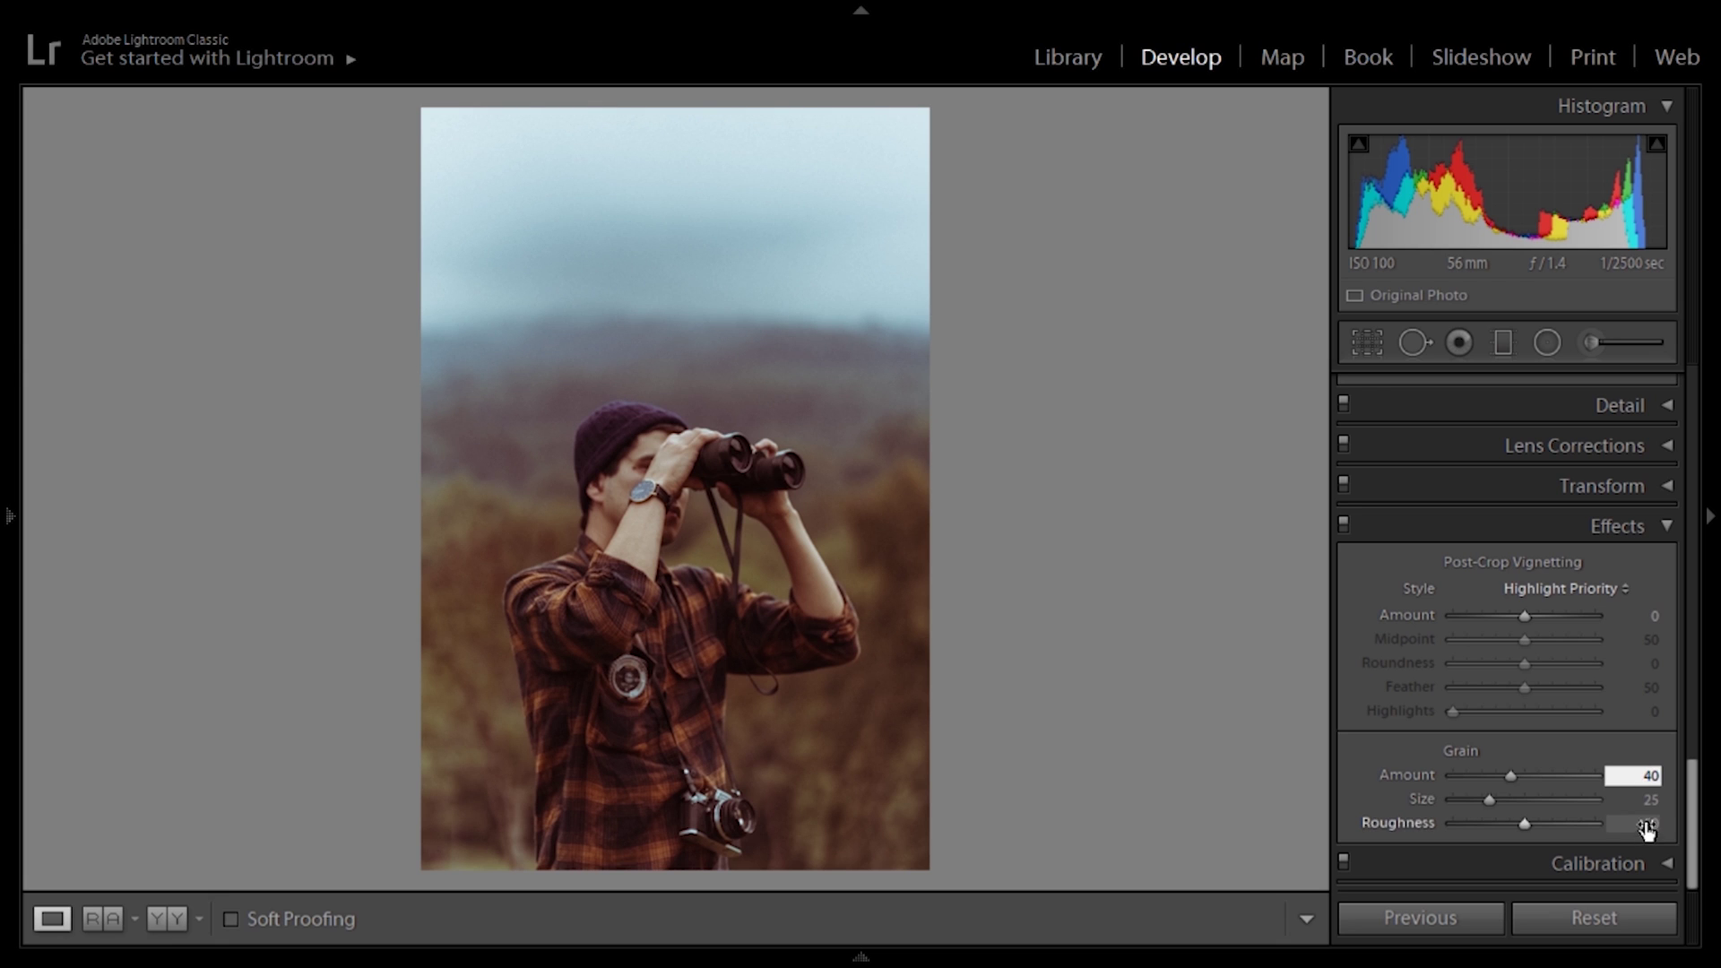
click(1647, 799)
text(40)
key(Return)
Inspect the grain on the face and binoculars and try size 80, amount 32 and roughness 68.
click(705, 469)
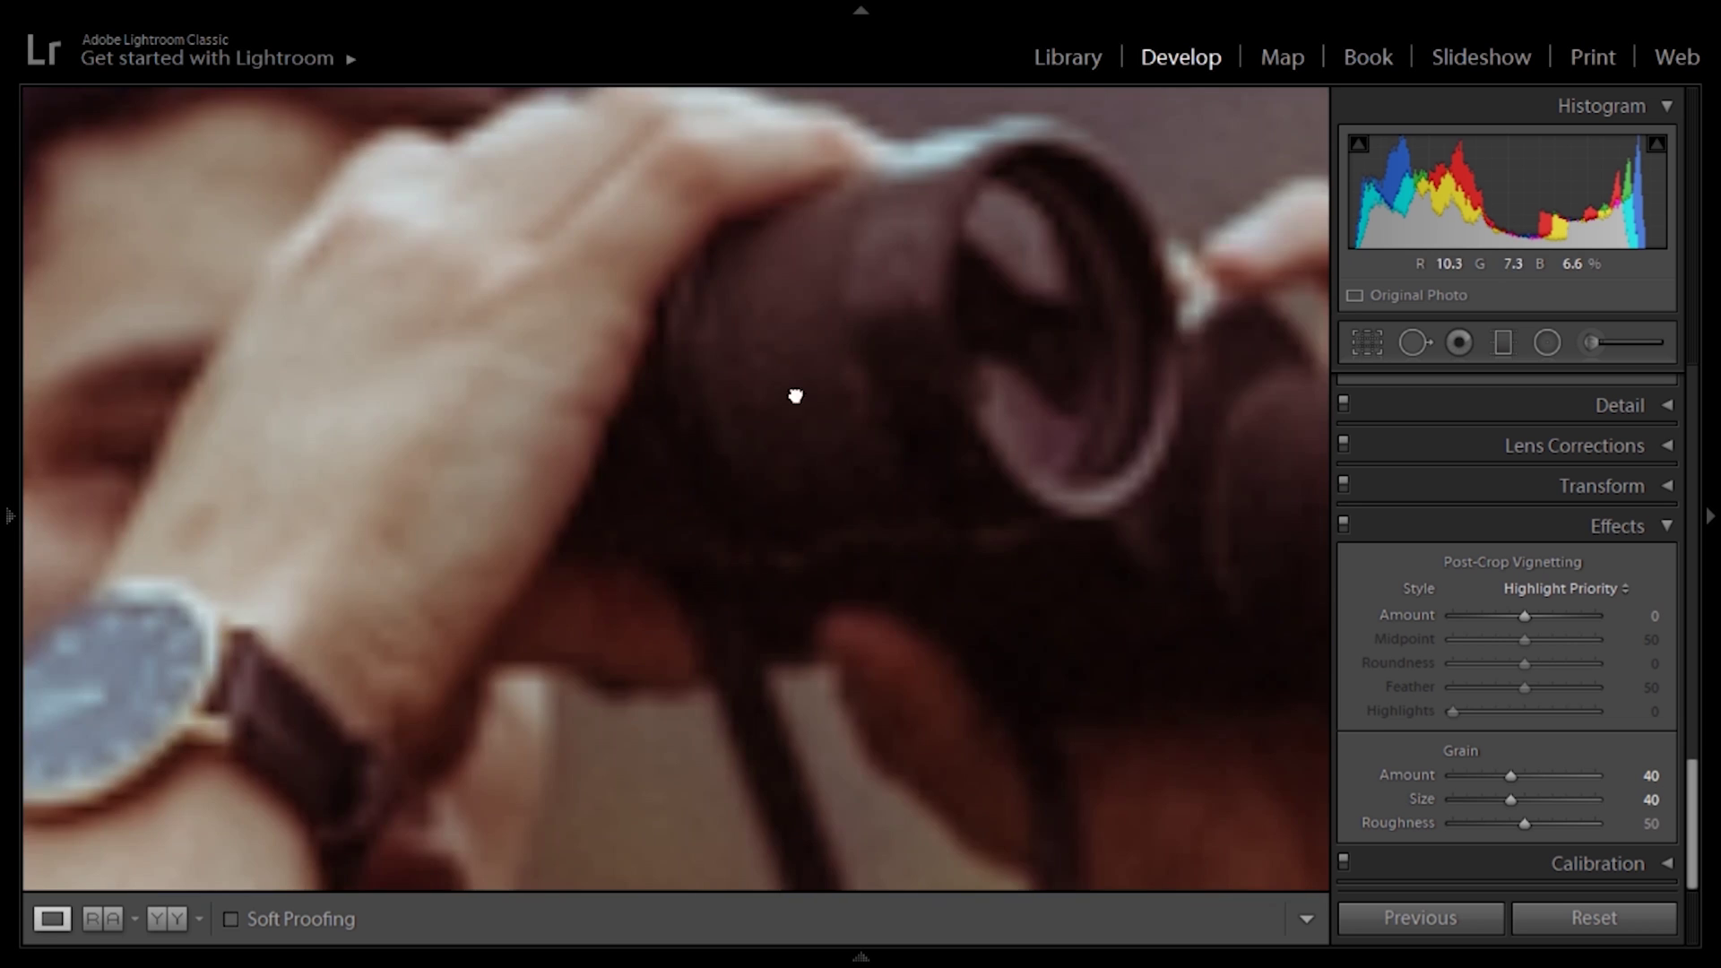
drag(795, 392, 1060, 708)
key(ctrl+minus)
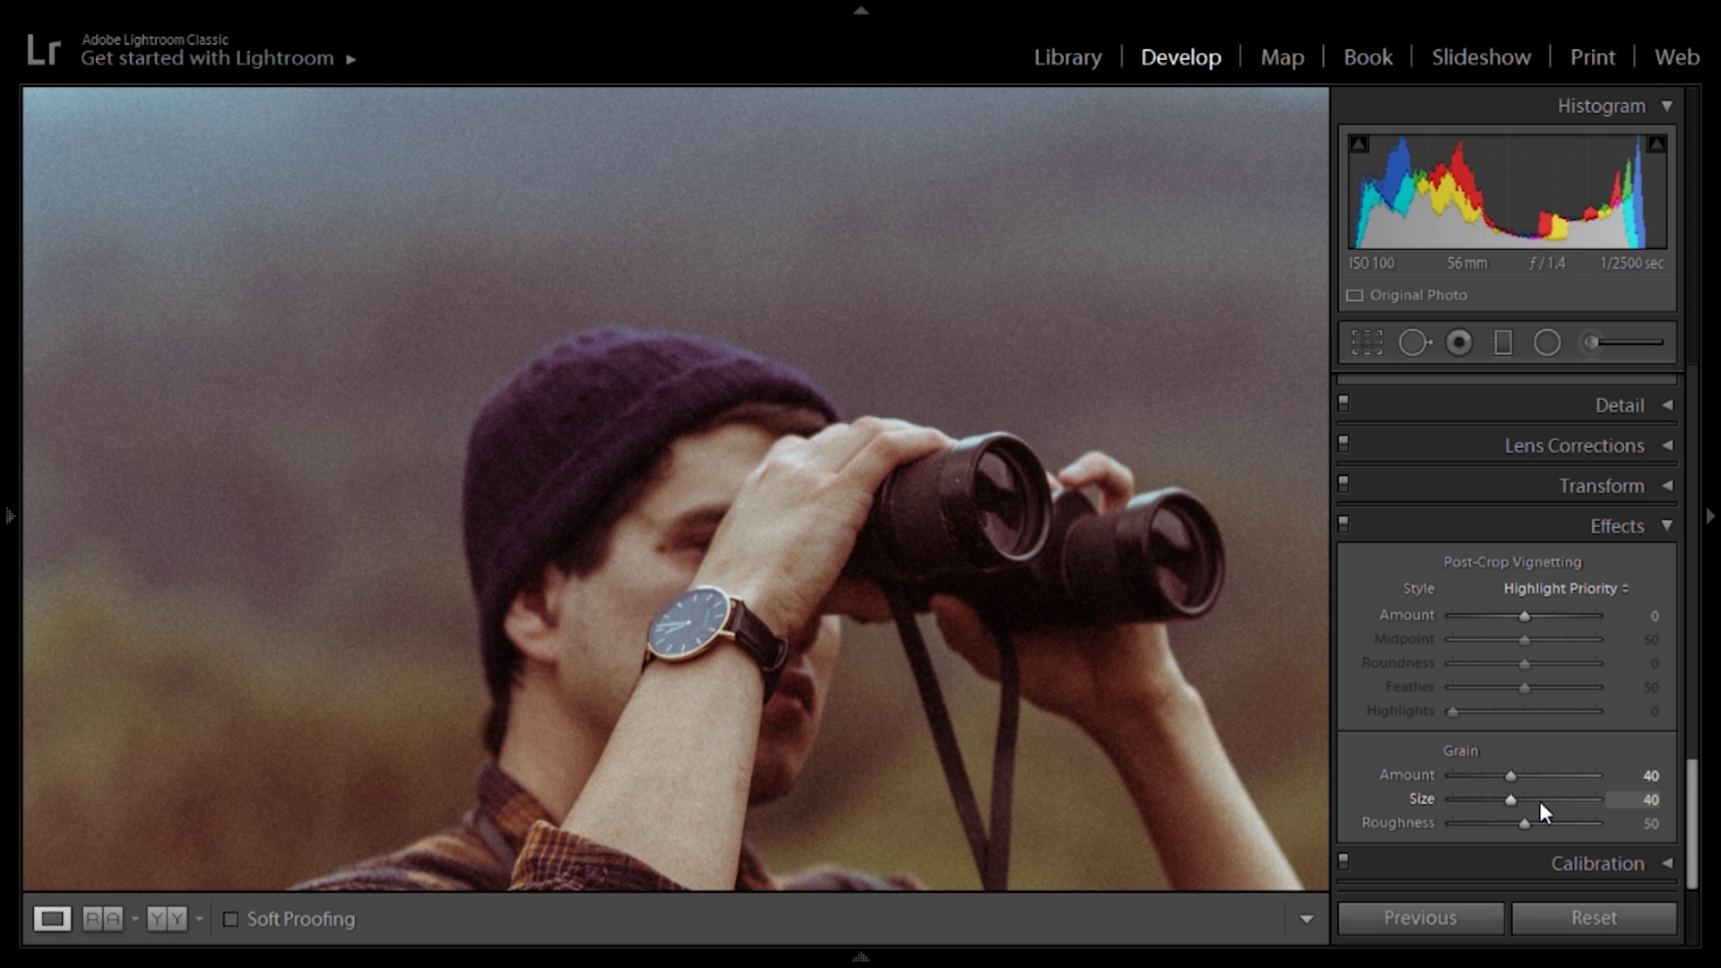
click(1567, 800)
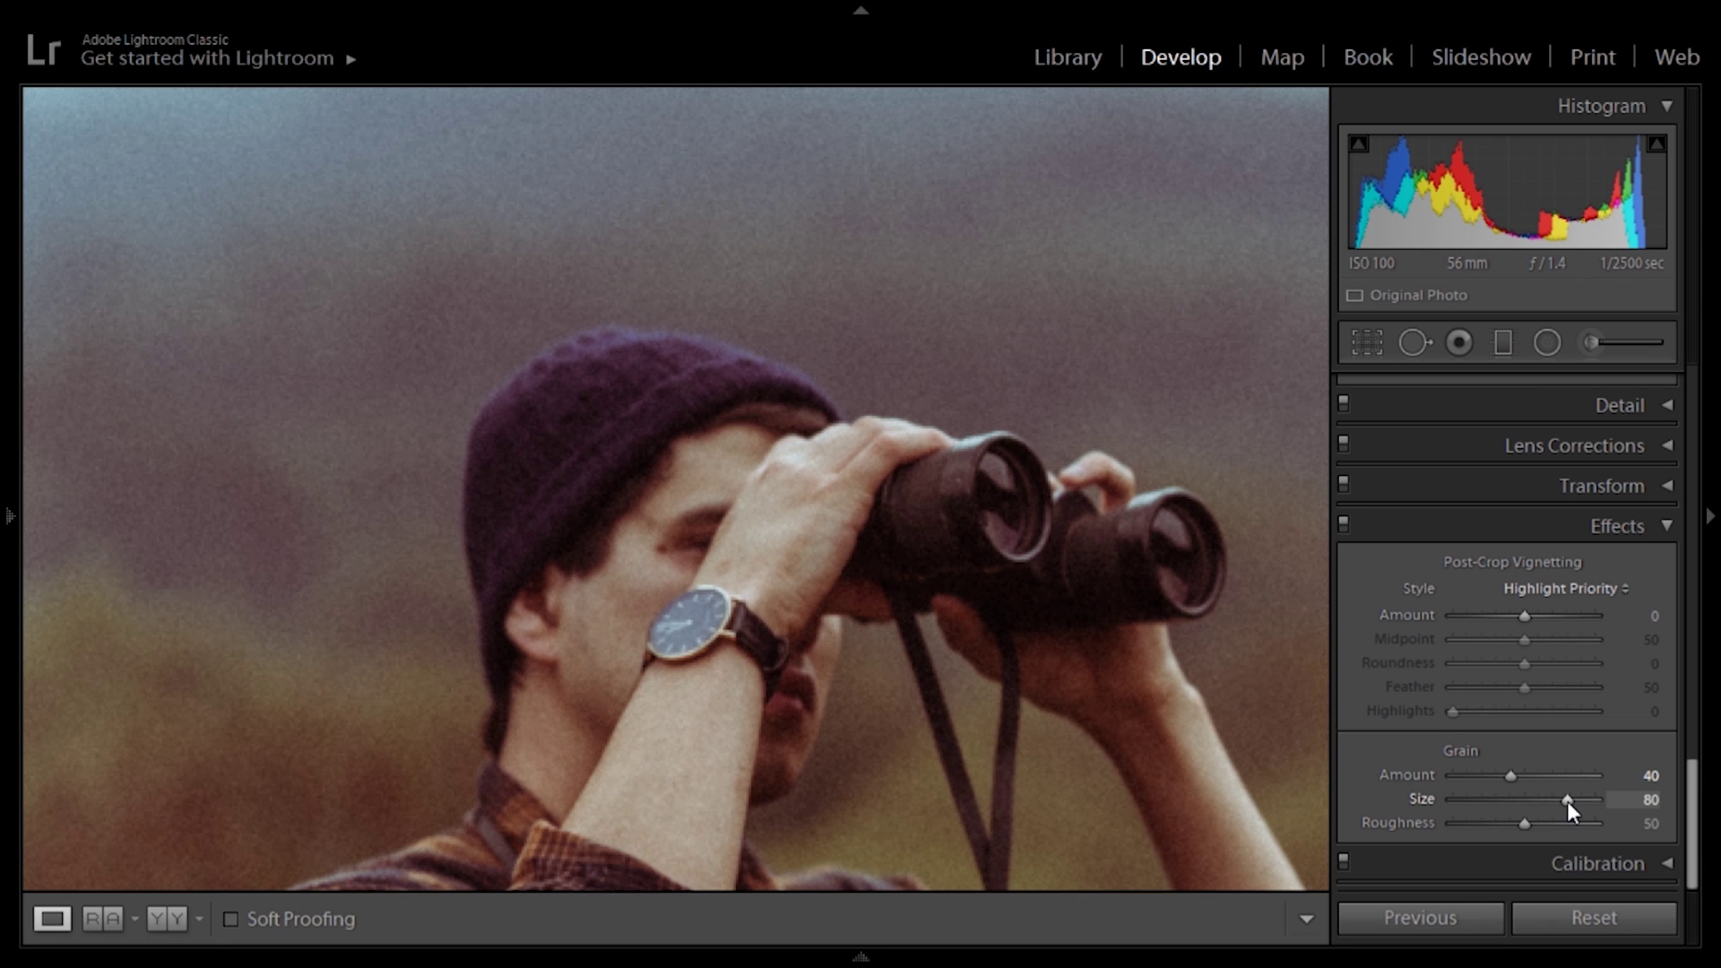
click(1497, 776)
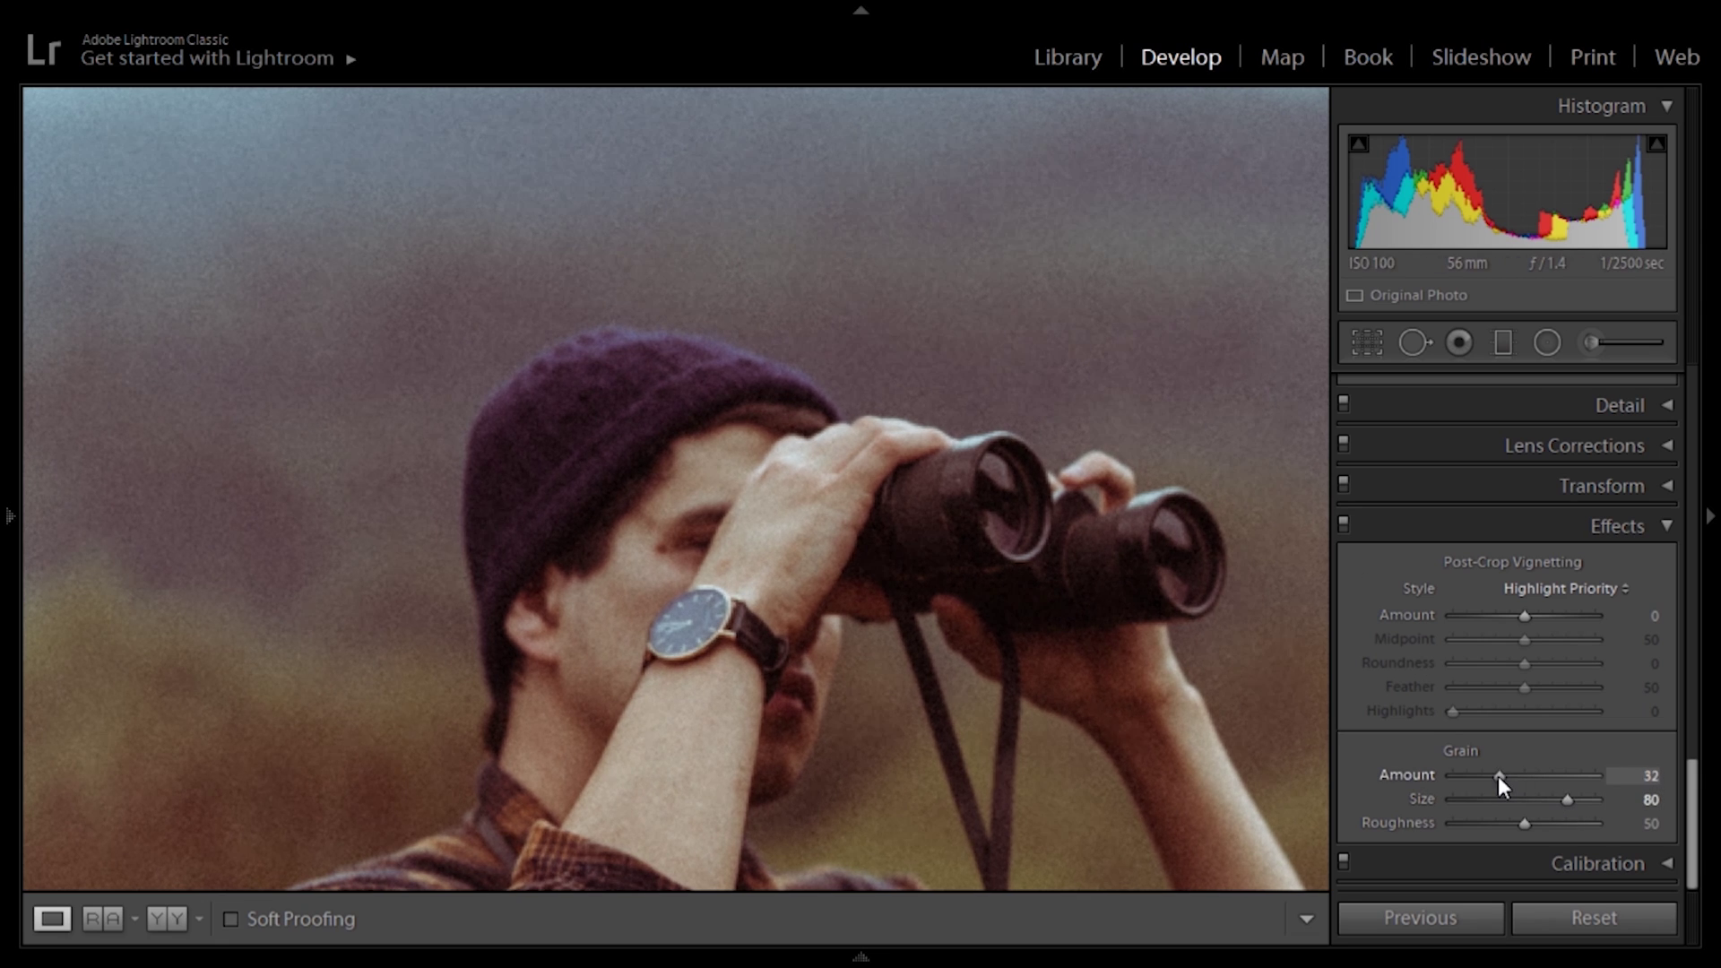
click(1540, 826)
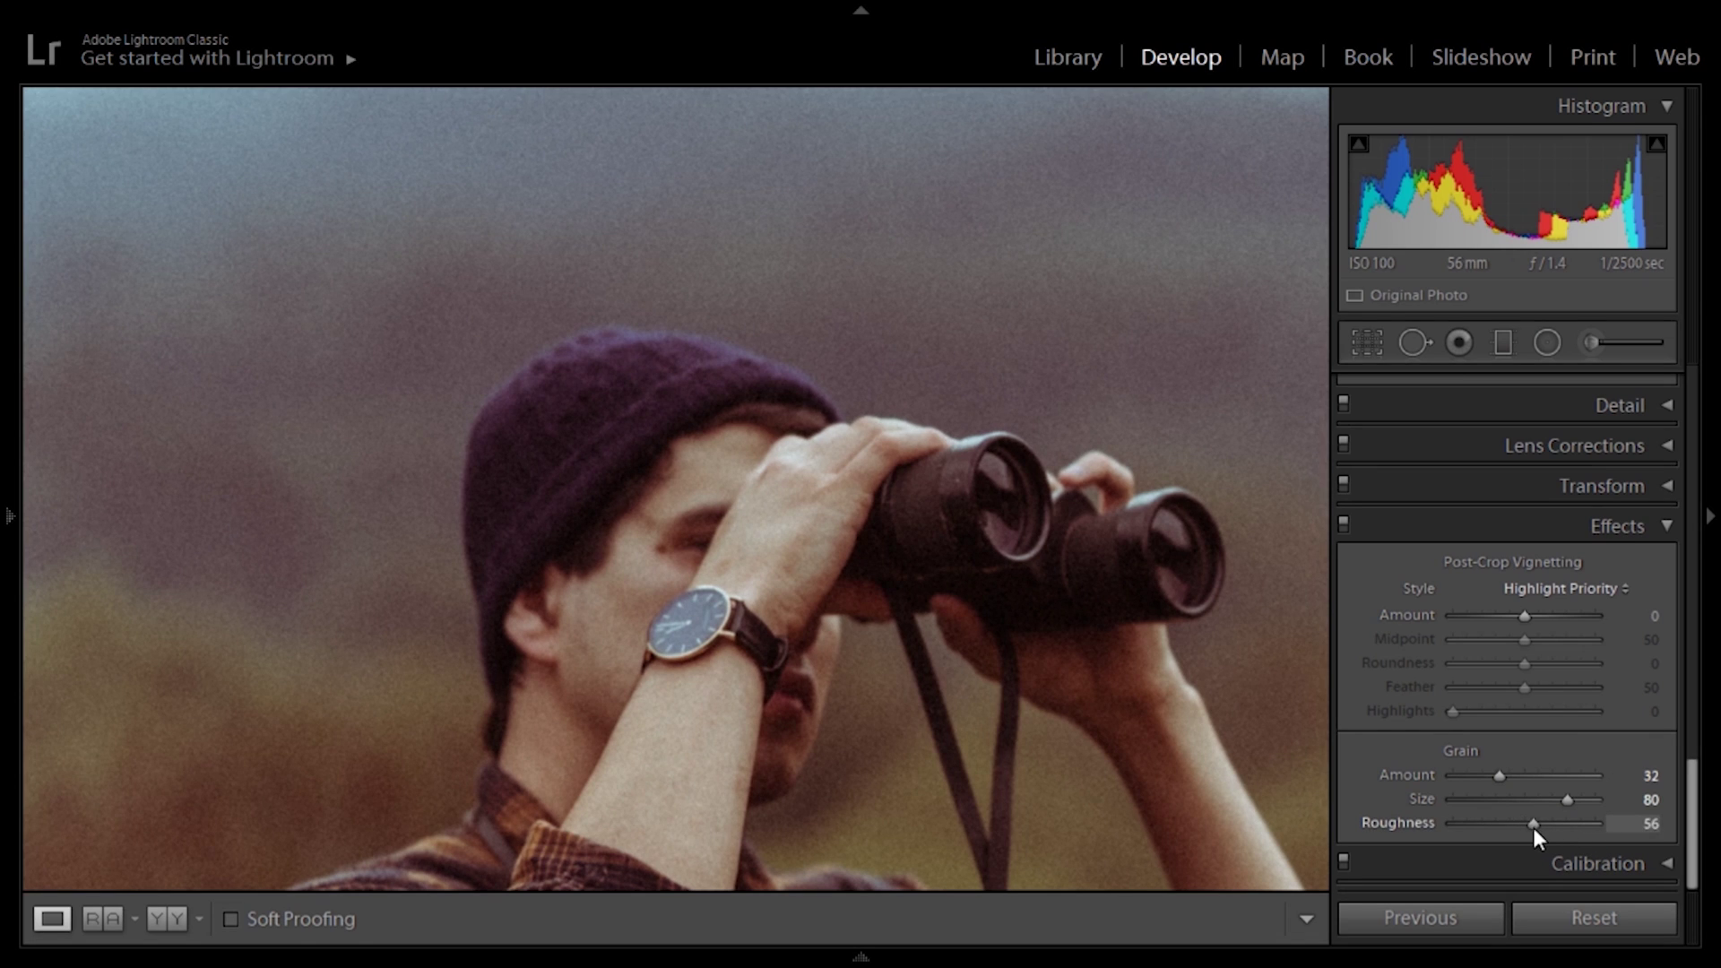
click(1550, 823)
drag(824, 498, 867, 449)
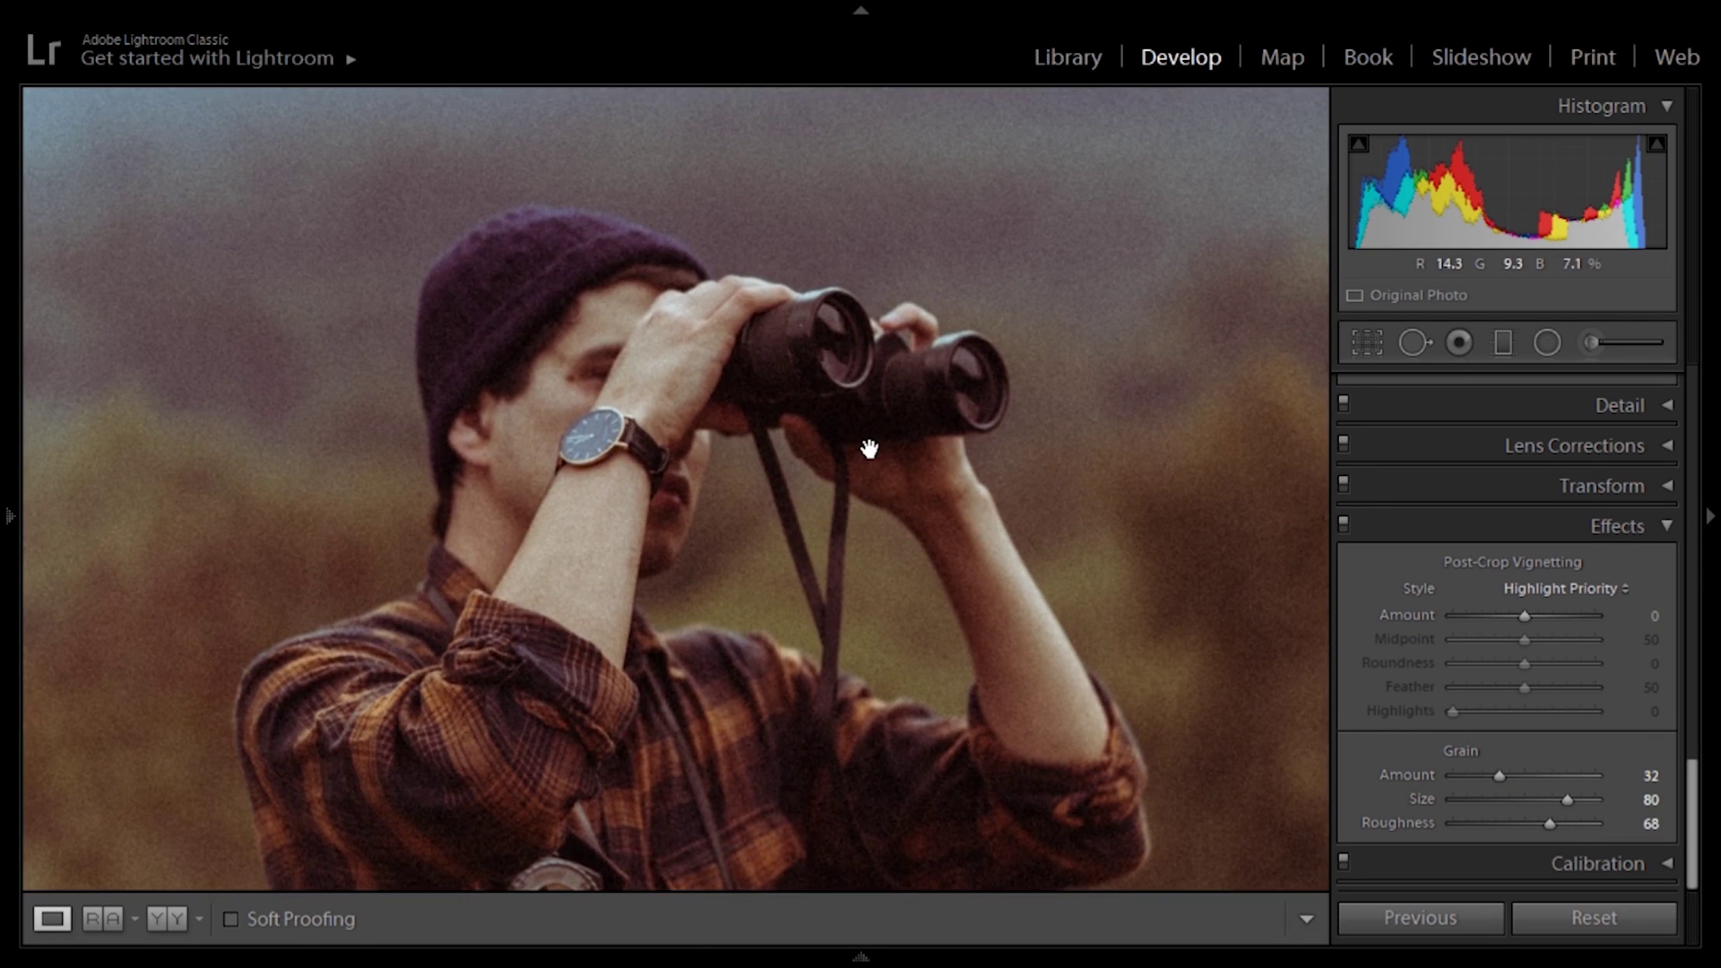
Try a finer, stronger grain with amount 82, size 23 and default roughness, and check it at two zoom levels.
click(1573, 778)
click(1568, 782)
drag(1567, 798, 1484, 810)
double_click(1553, 823)
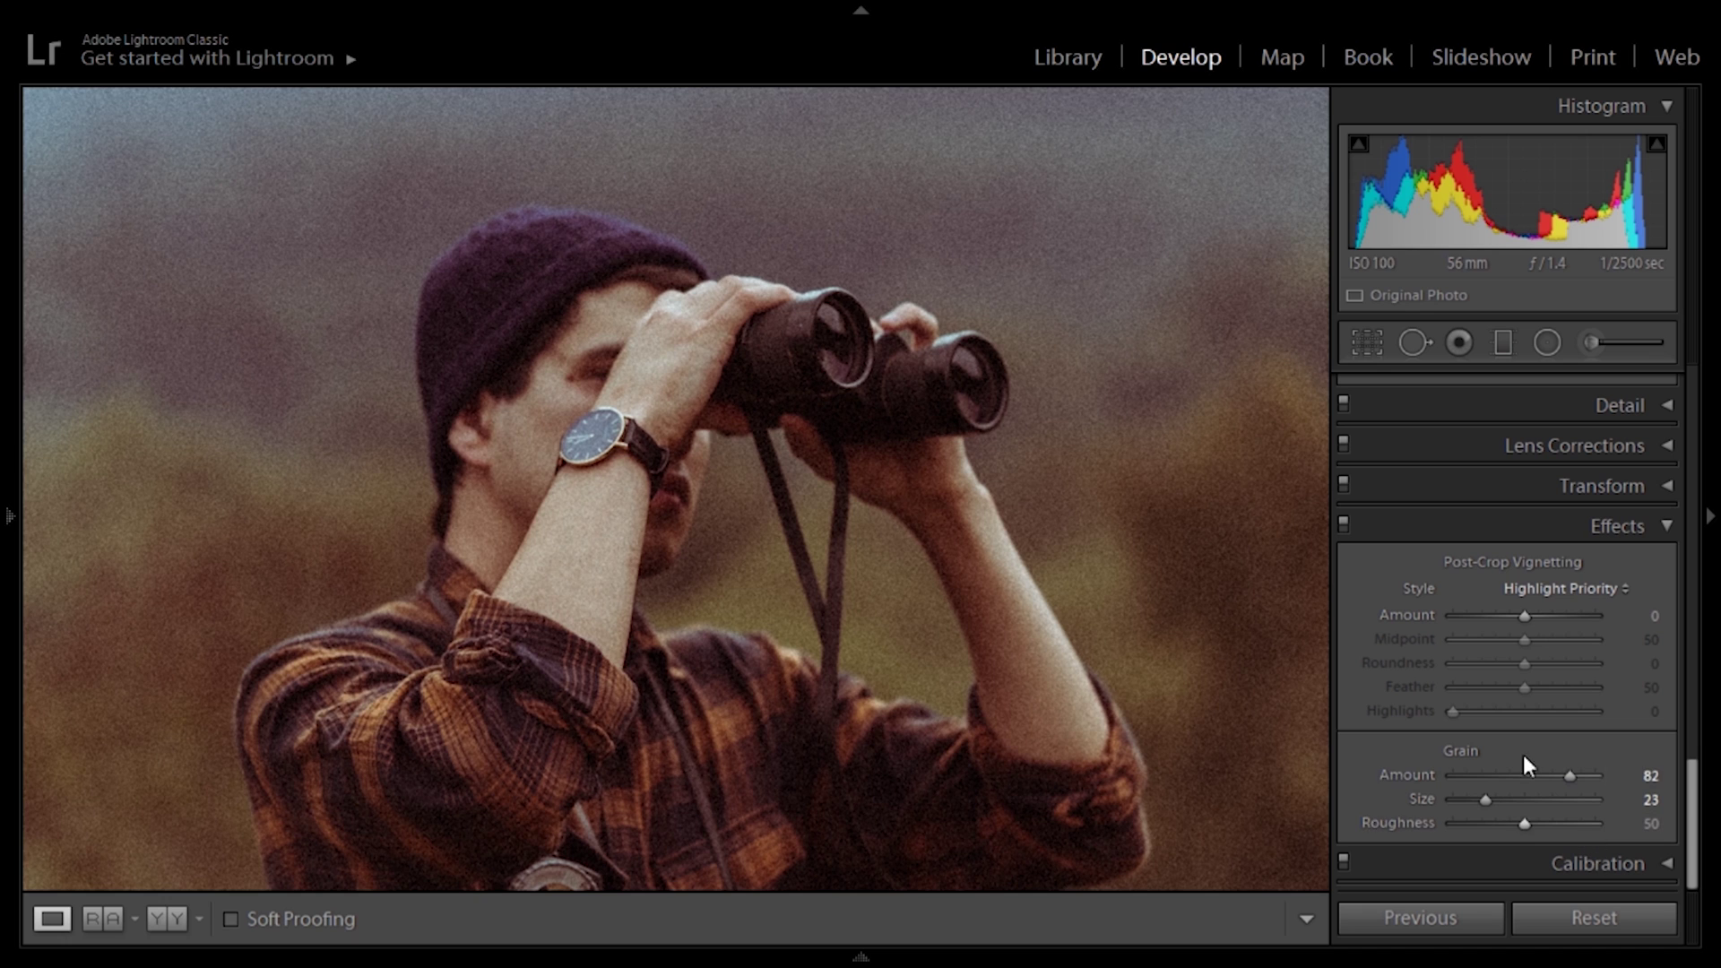
click(1130, 562)
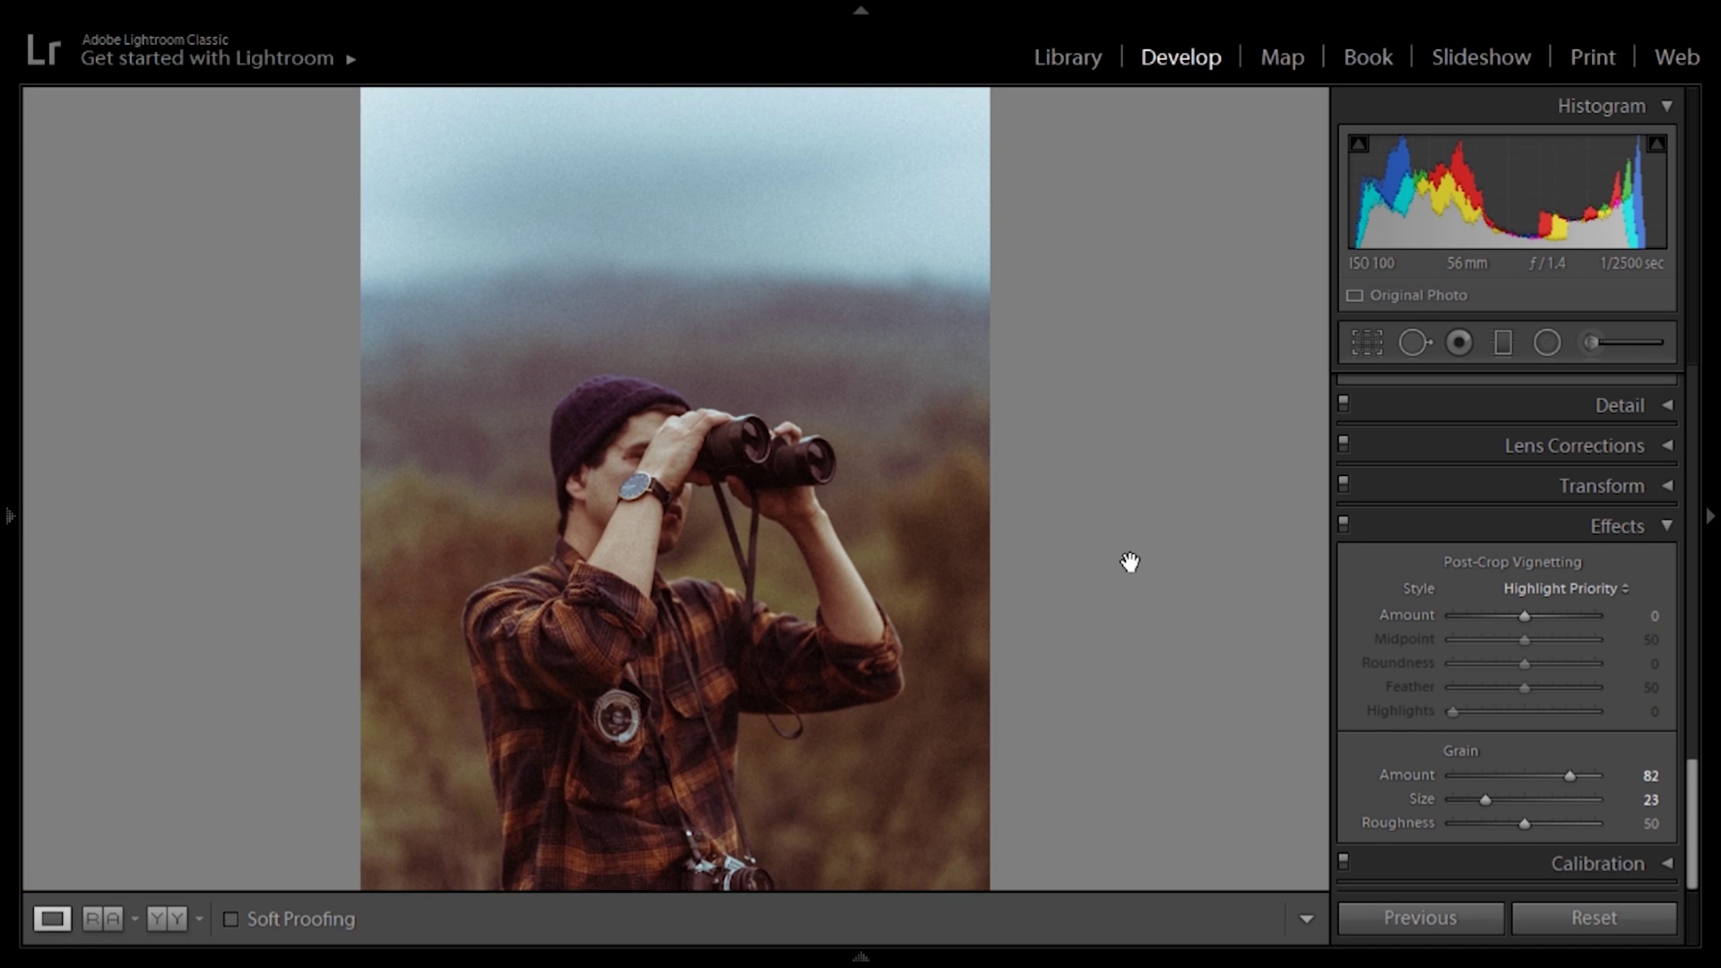
click(708, 356)
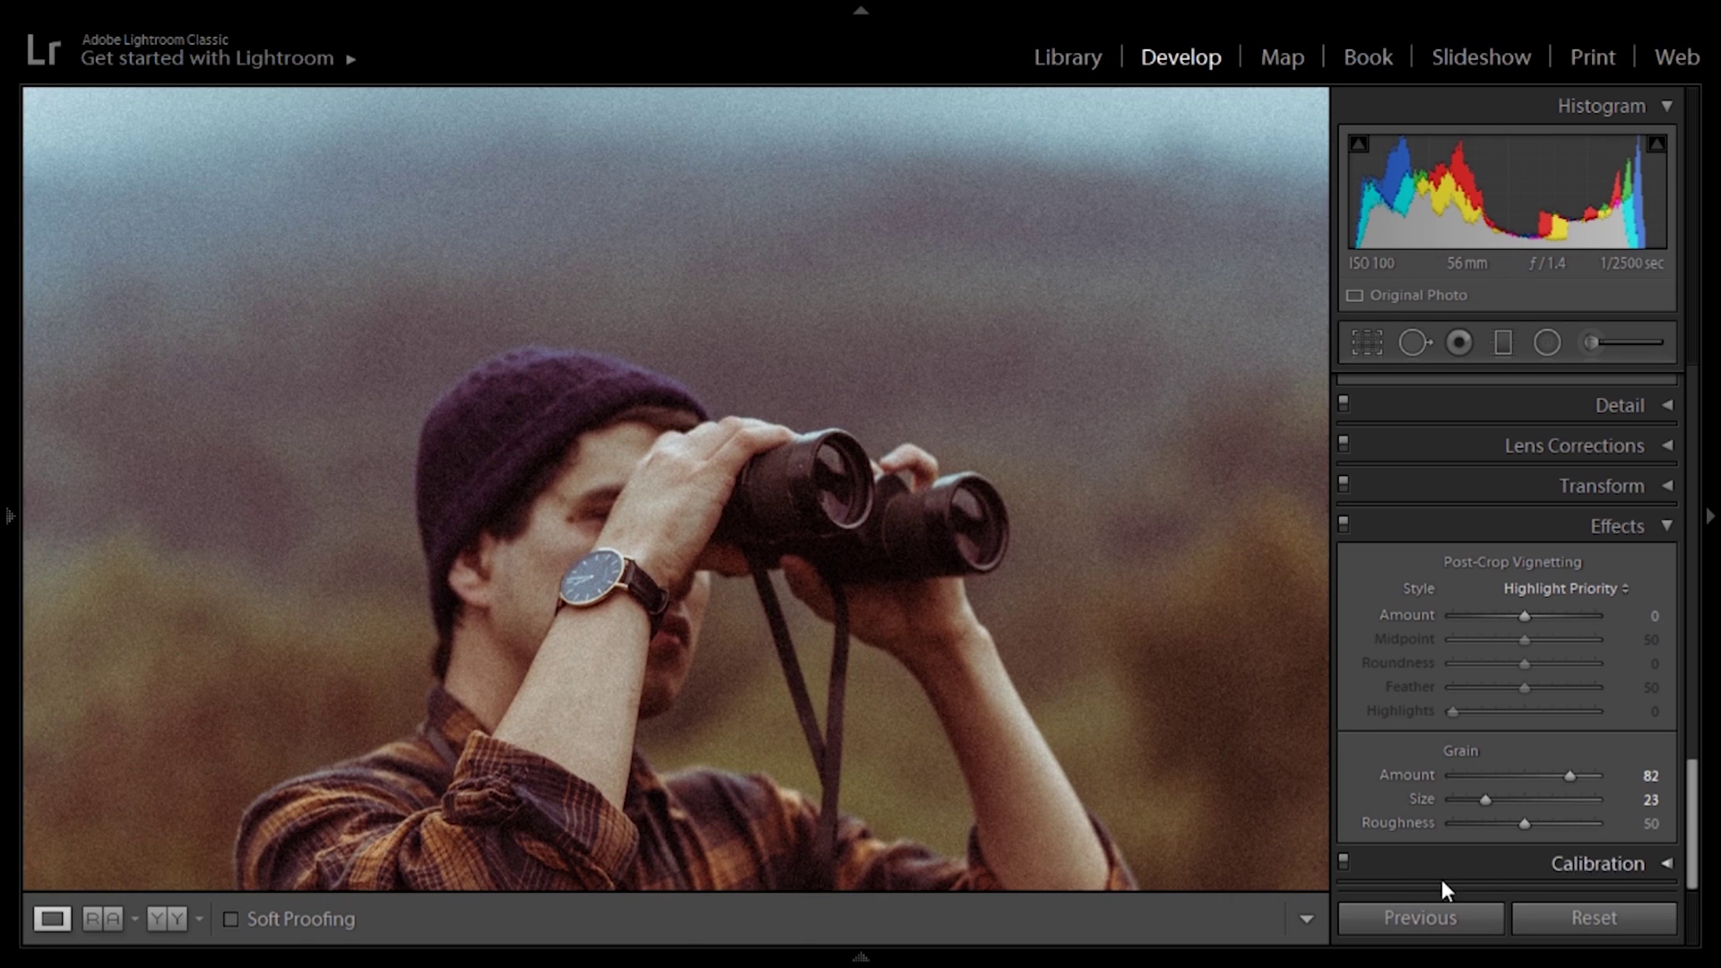
Set both the grain size and the grain amount to 40 and check the portrait close up and zoomed out.
click(1651, 799)
text(40)
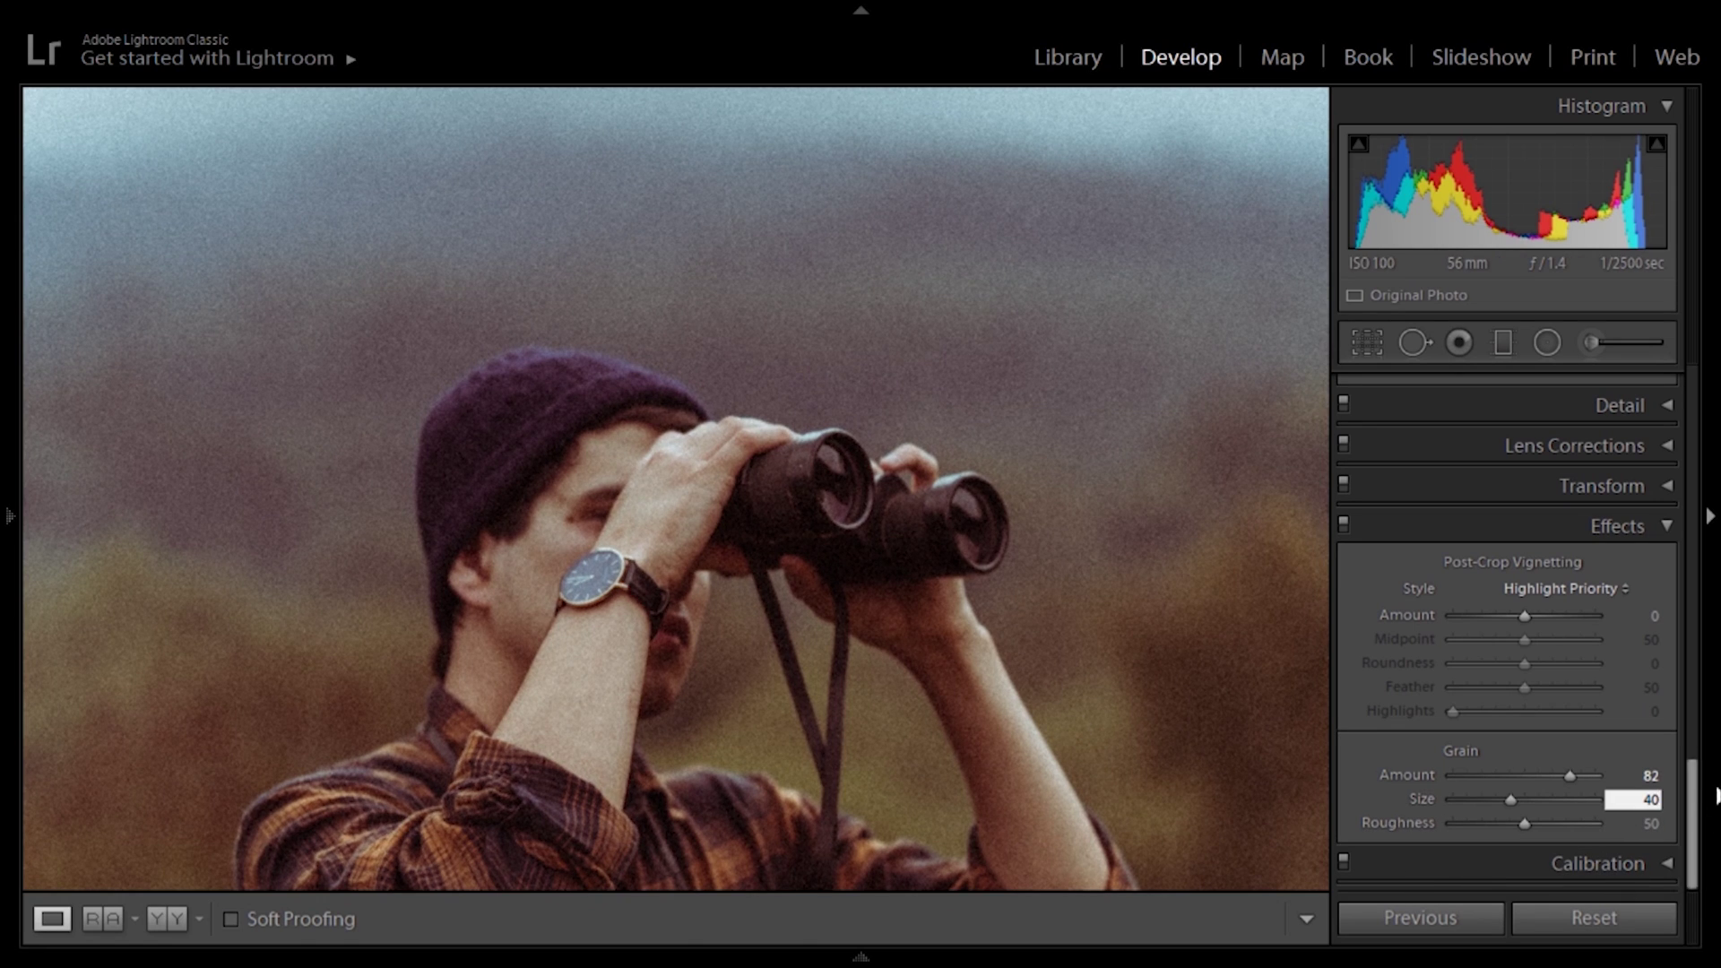
key(Return)
click(1652, 775)
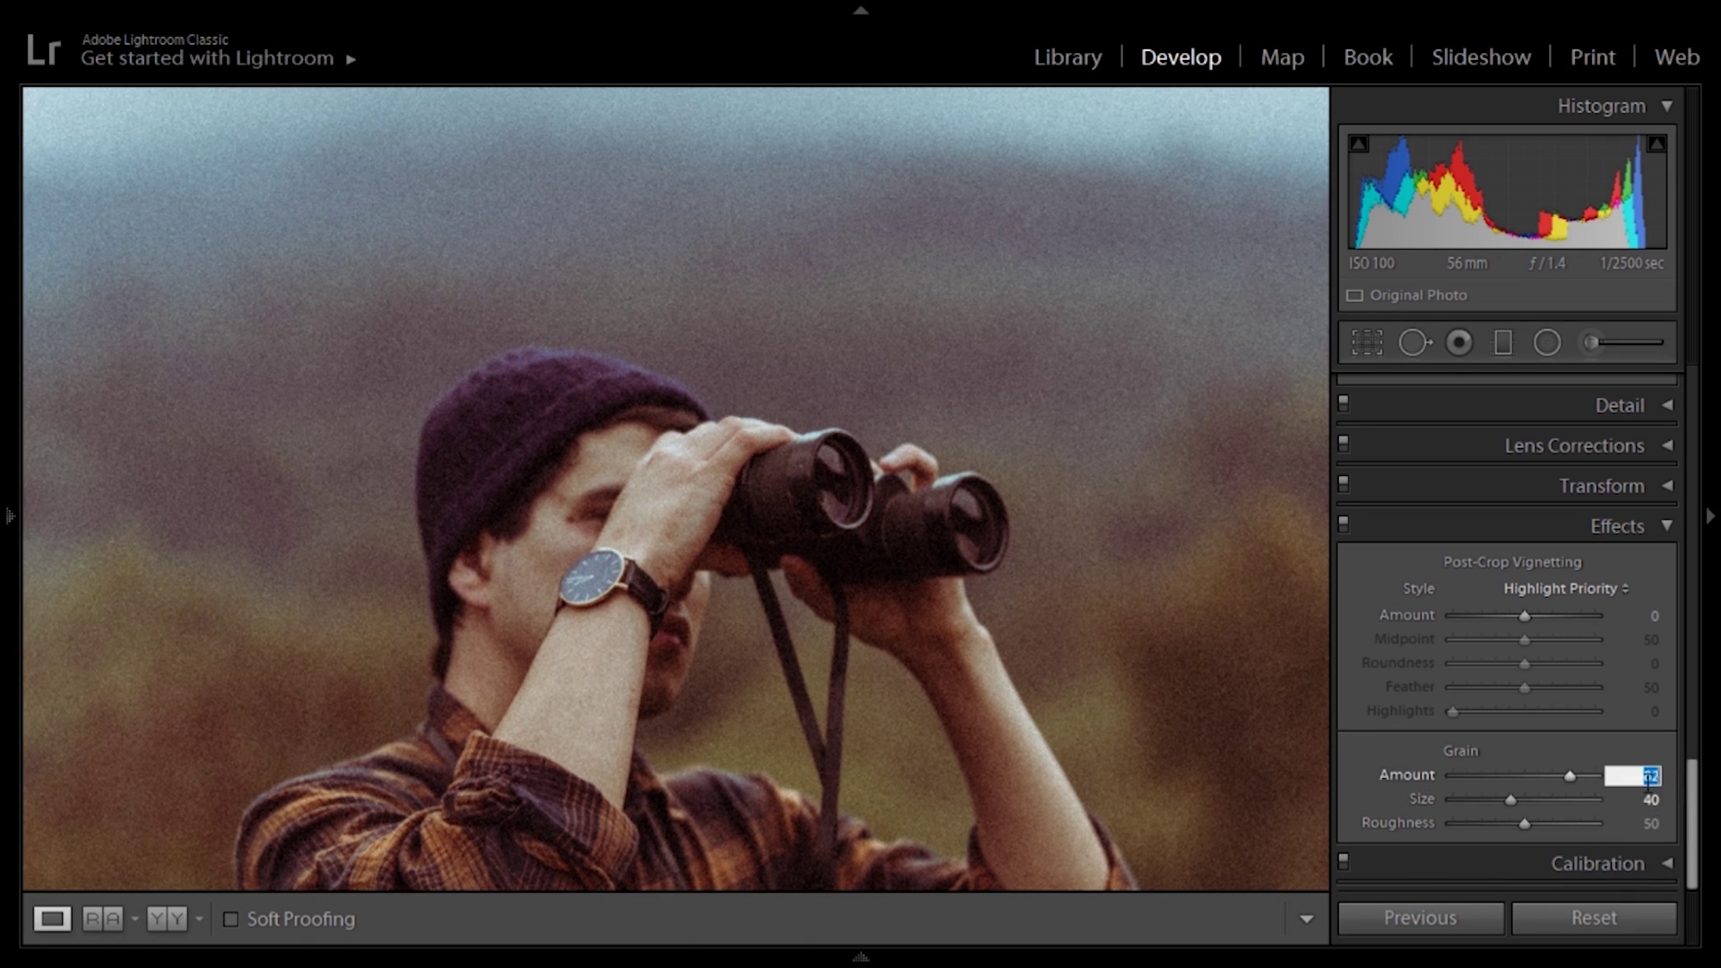
text(15)
key(BackSpace)
key(BackSpace)
text(40)
click(779, 500)
click(780, 500)
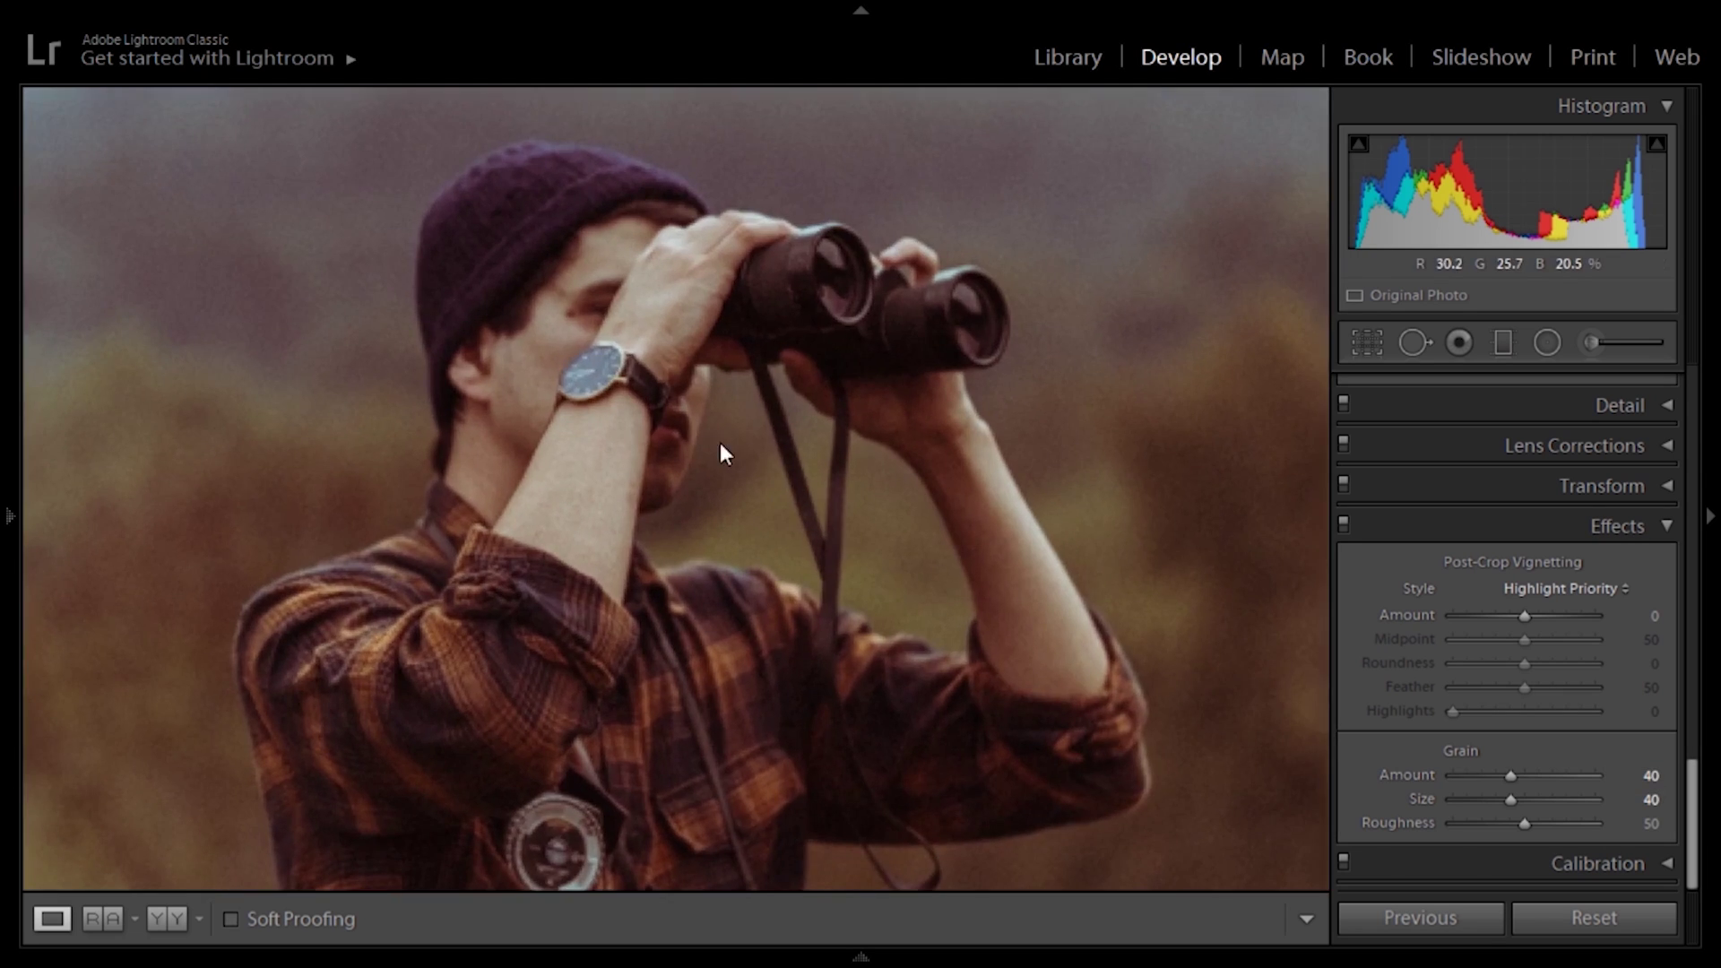
click(719, 443)
Save the edit as a develop preset named Analog in User Presets, leaving out white balance, exposure and contrast.
click(4, 423)
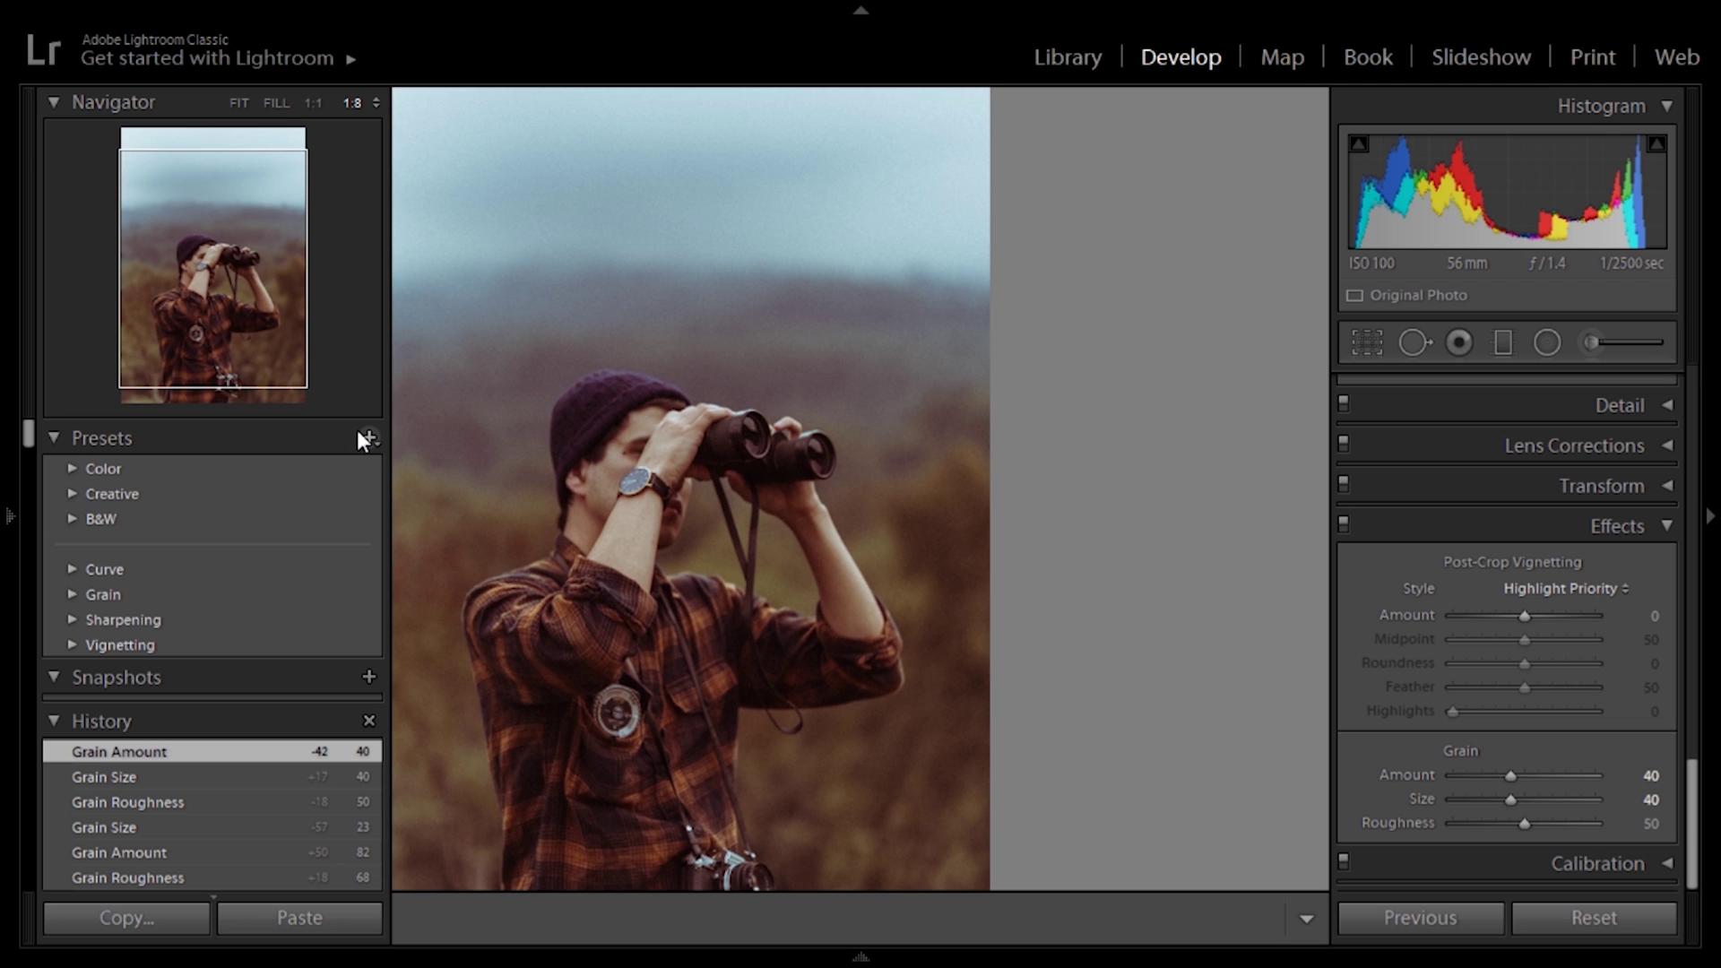
click(368, 438)
click(427, 473)
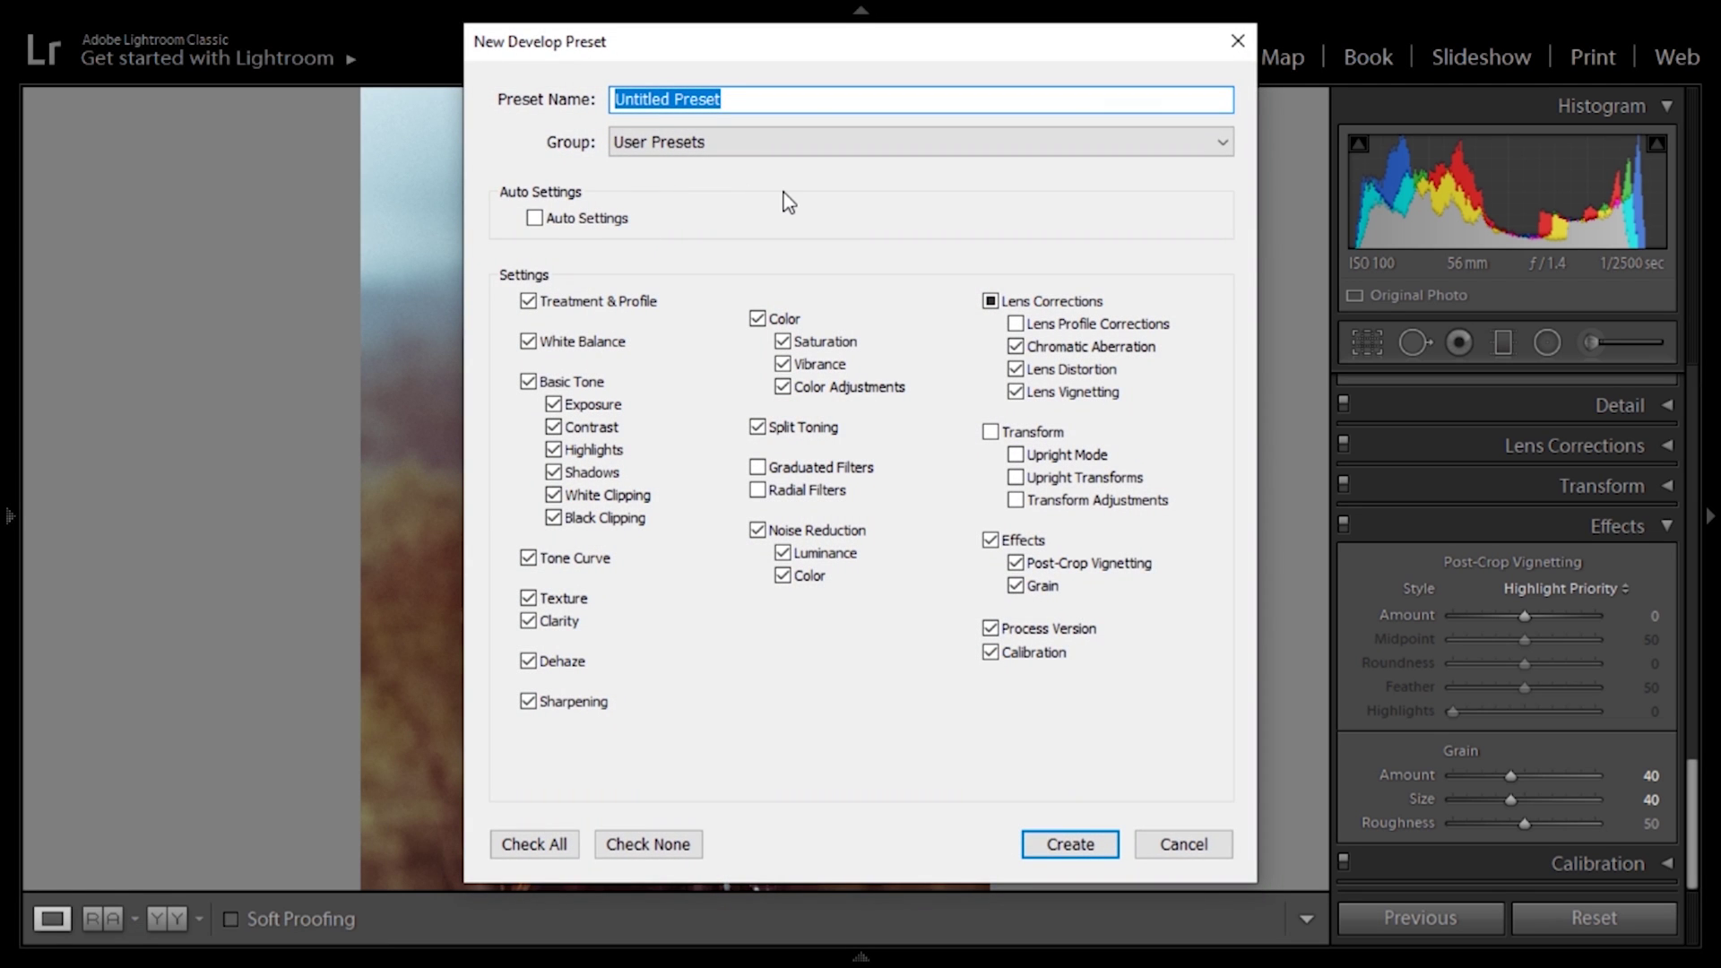
text(Analog)
click(529, 342)
click(553, 404)
click(605, 434)
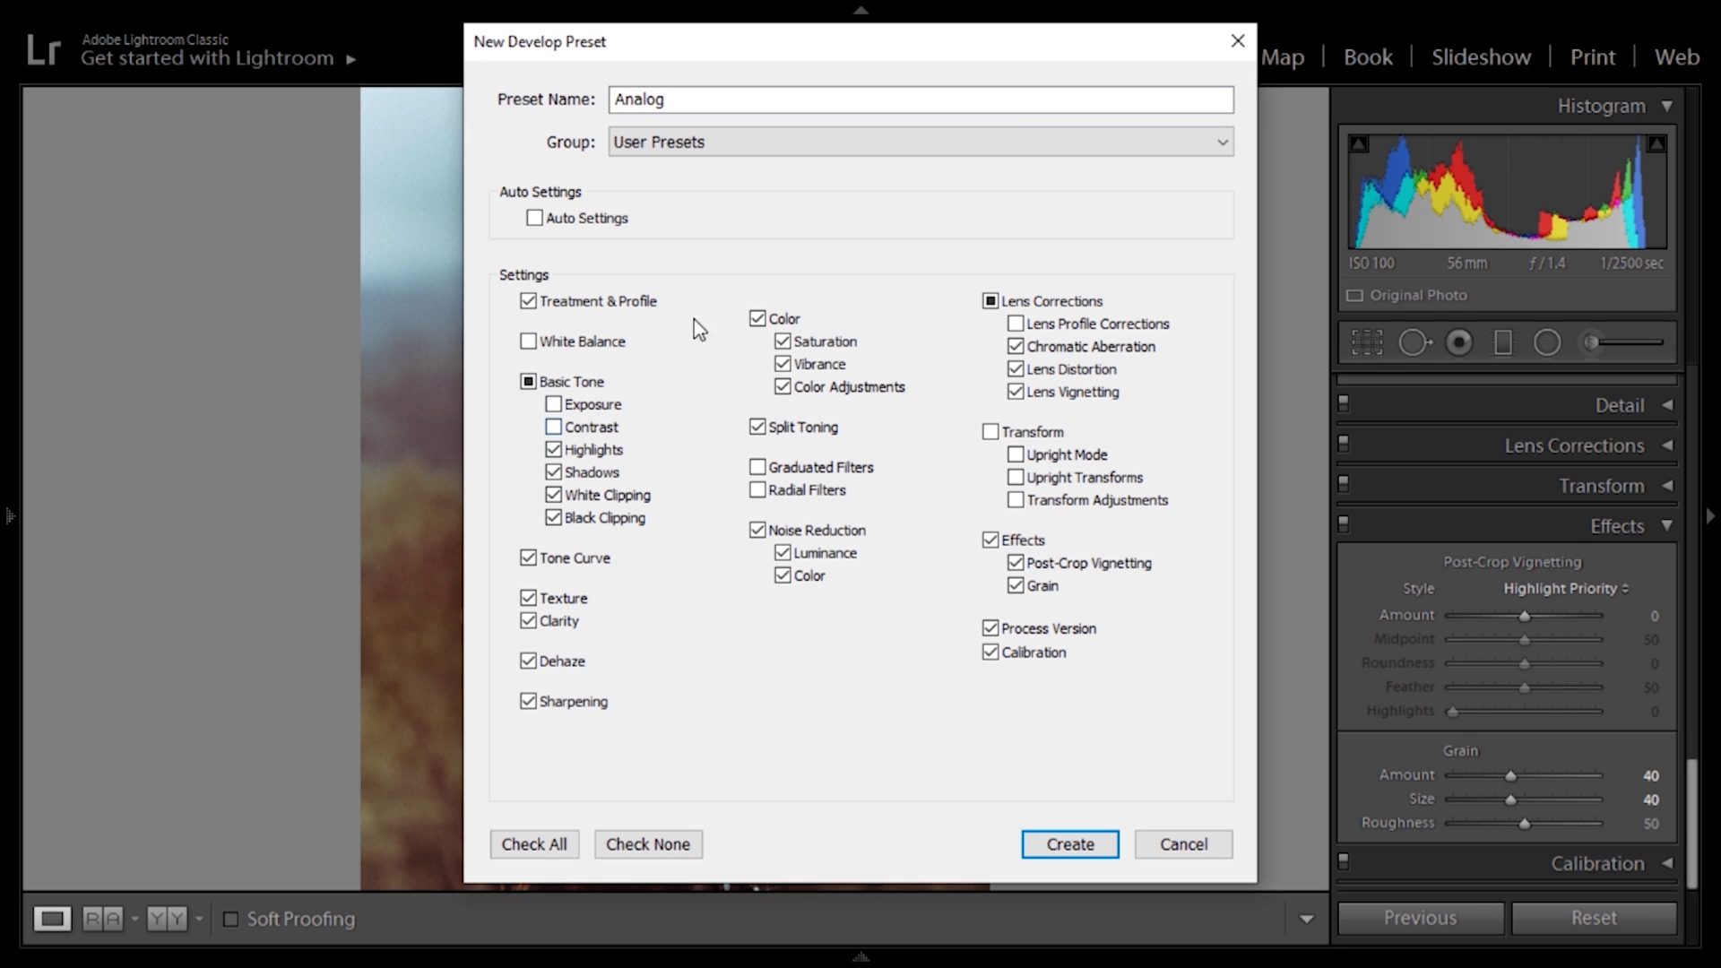
click(1049, 846)
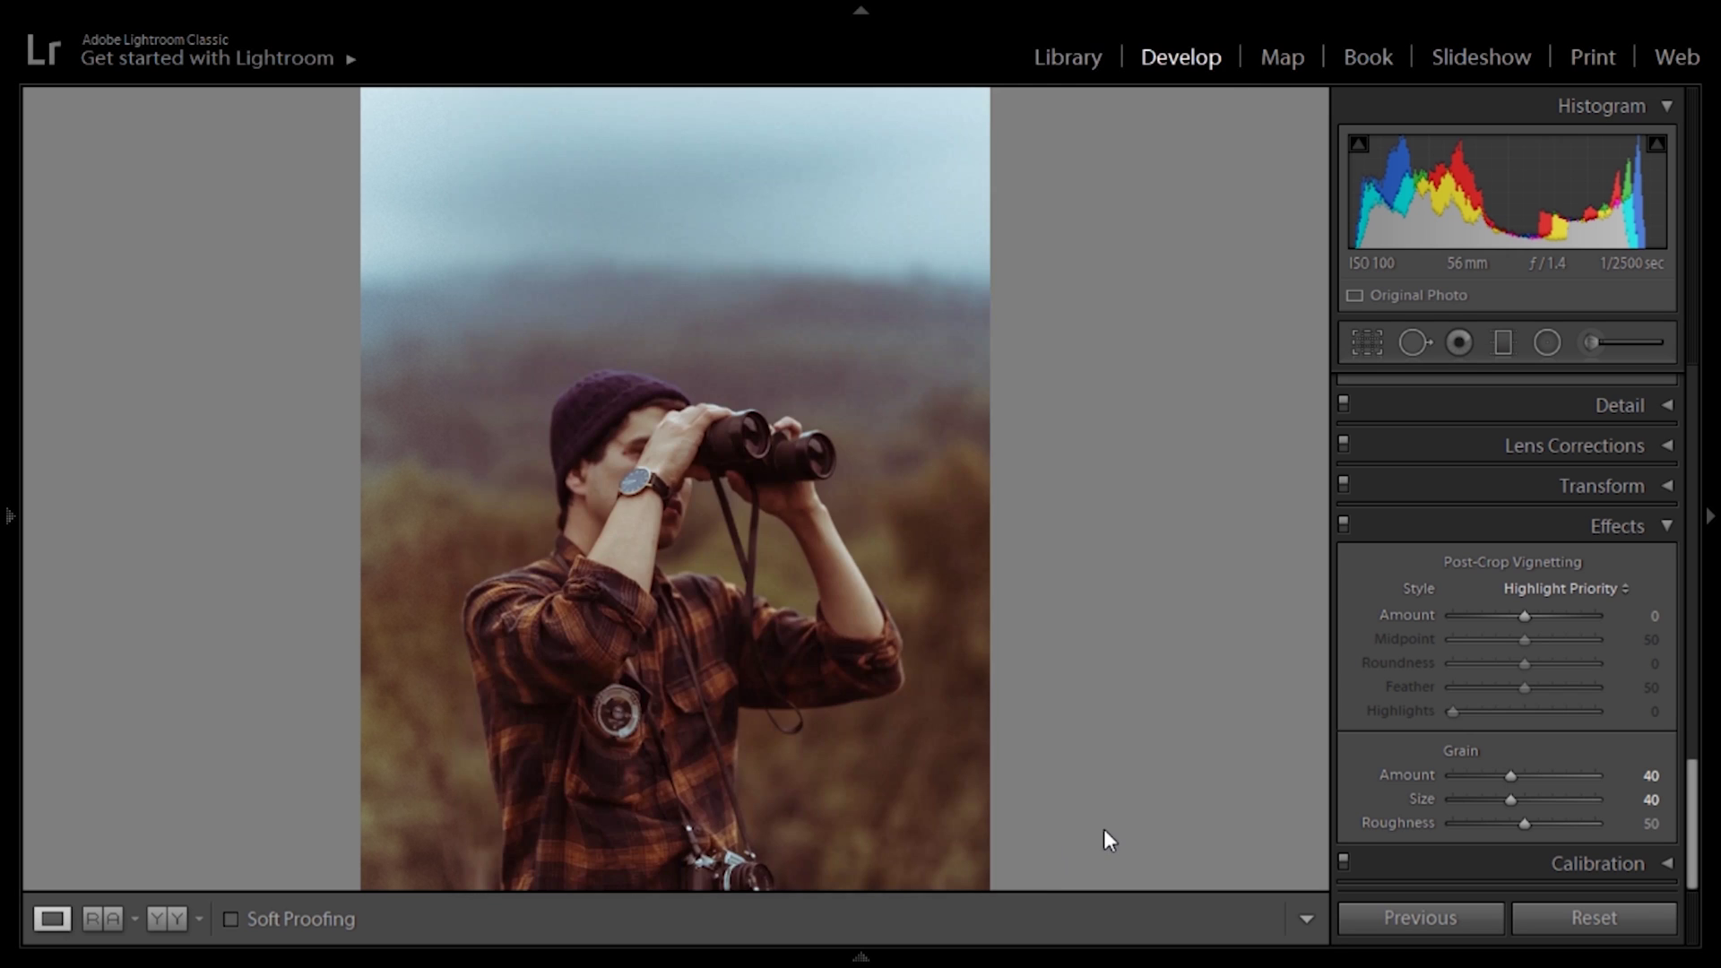
Open the fireplace photo of hands holding a mug and apply the Analog user preset to it.
mouse_move(877, 961)
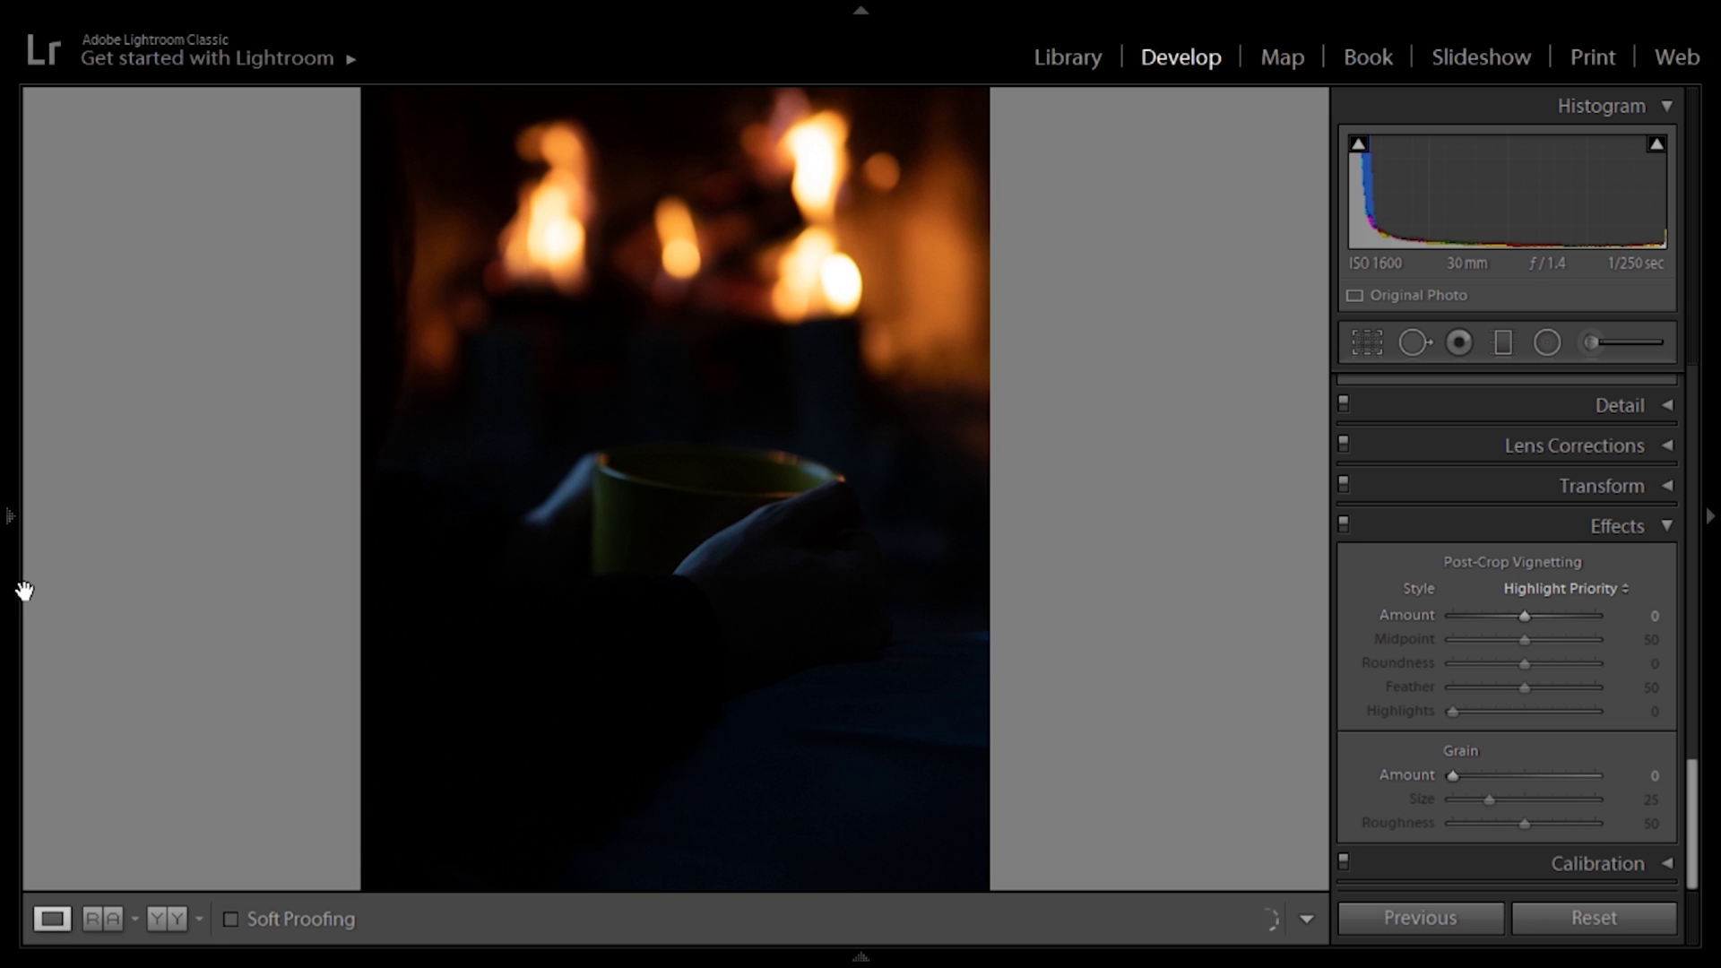
mouse_move(4, 571)
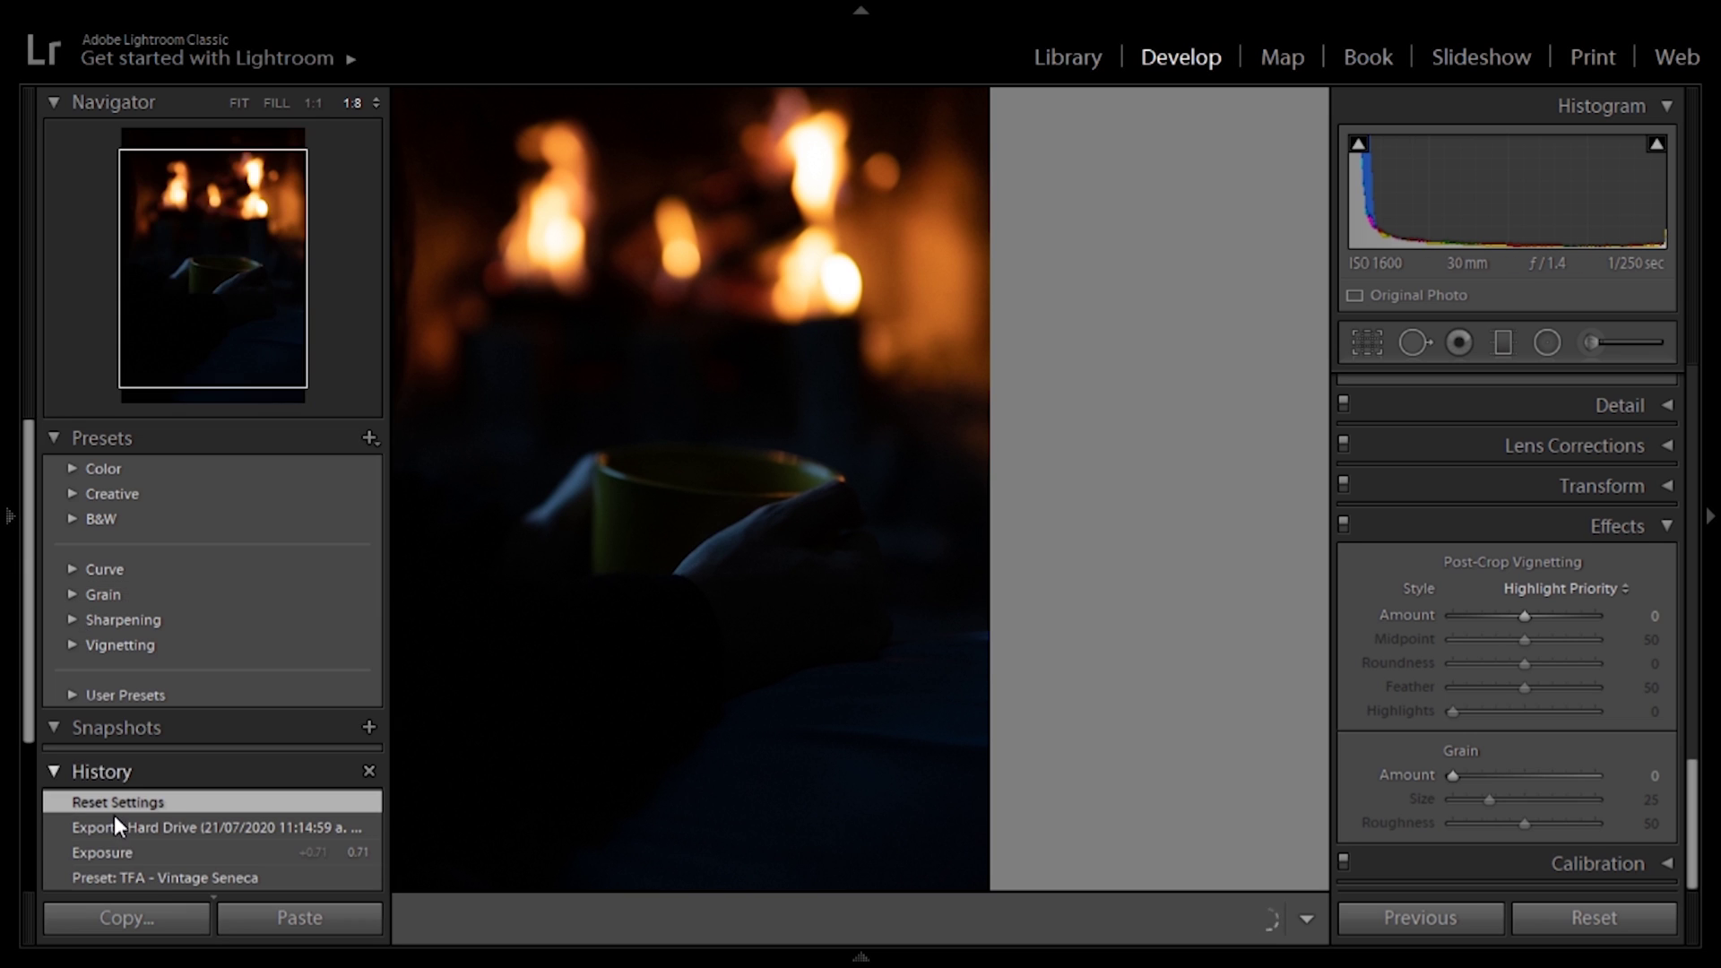
click(72, 695)
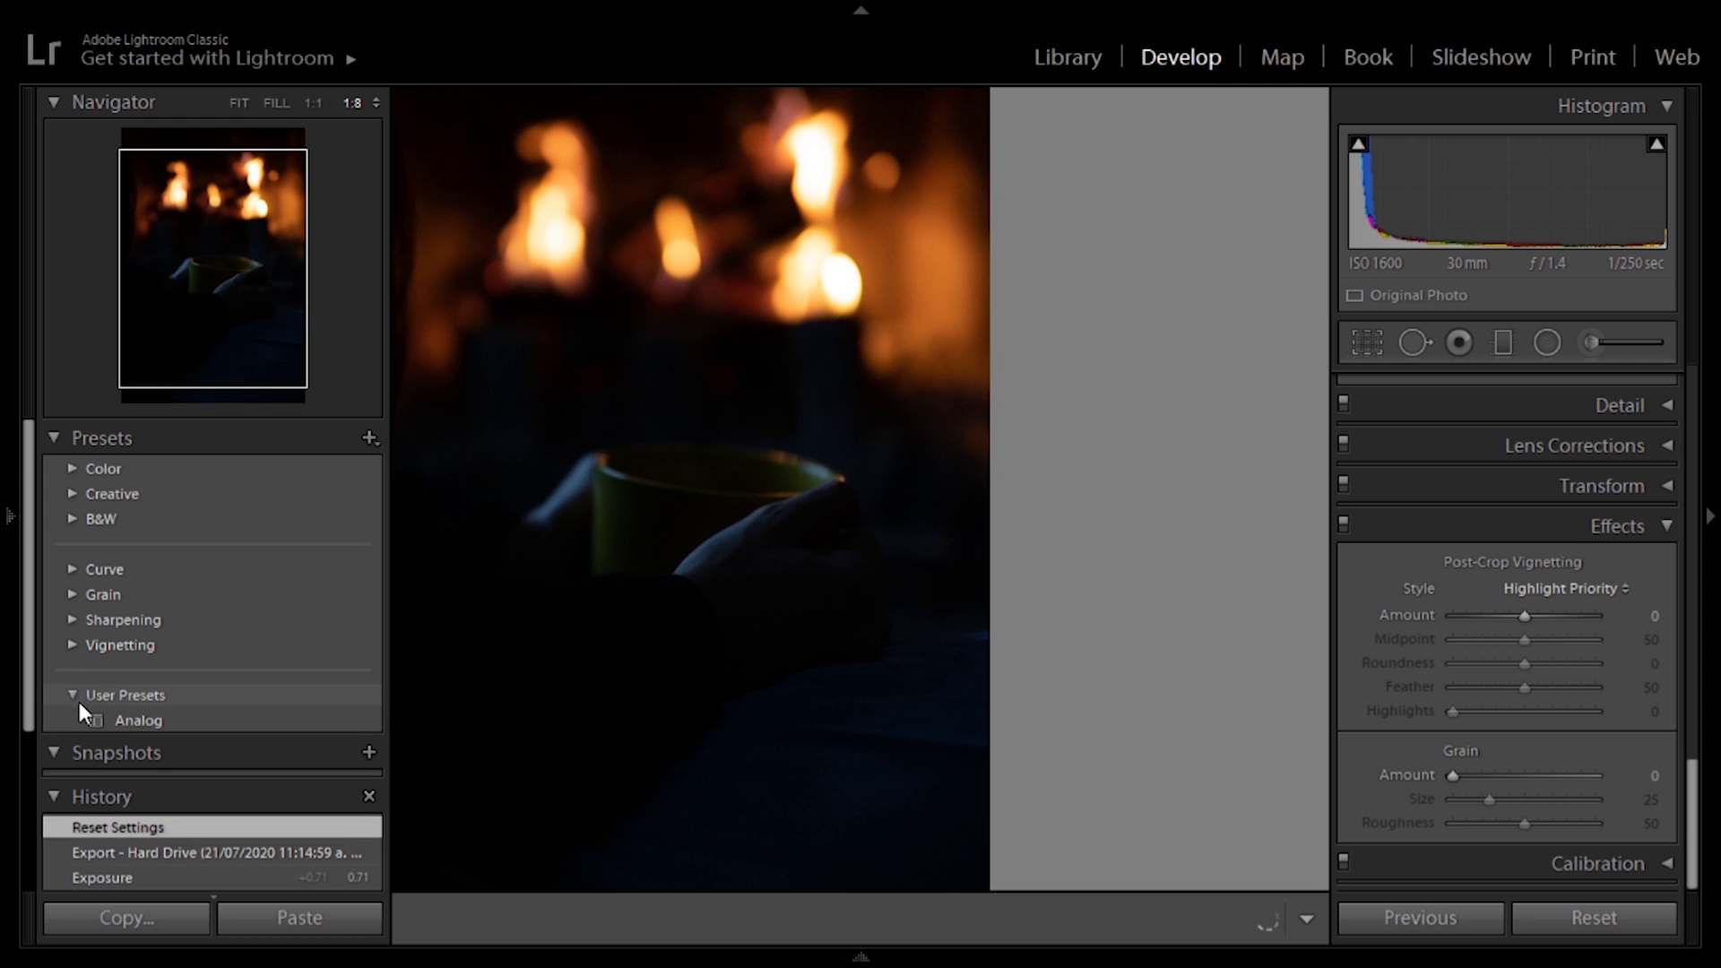
click(120, 724)
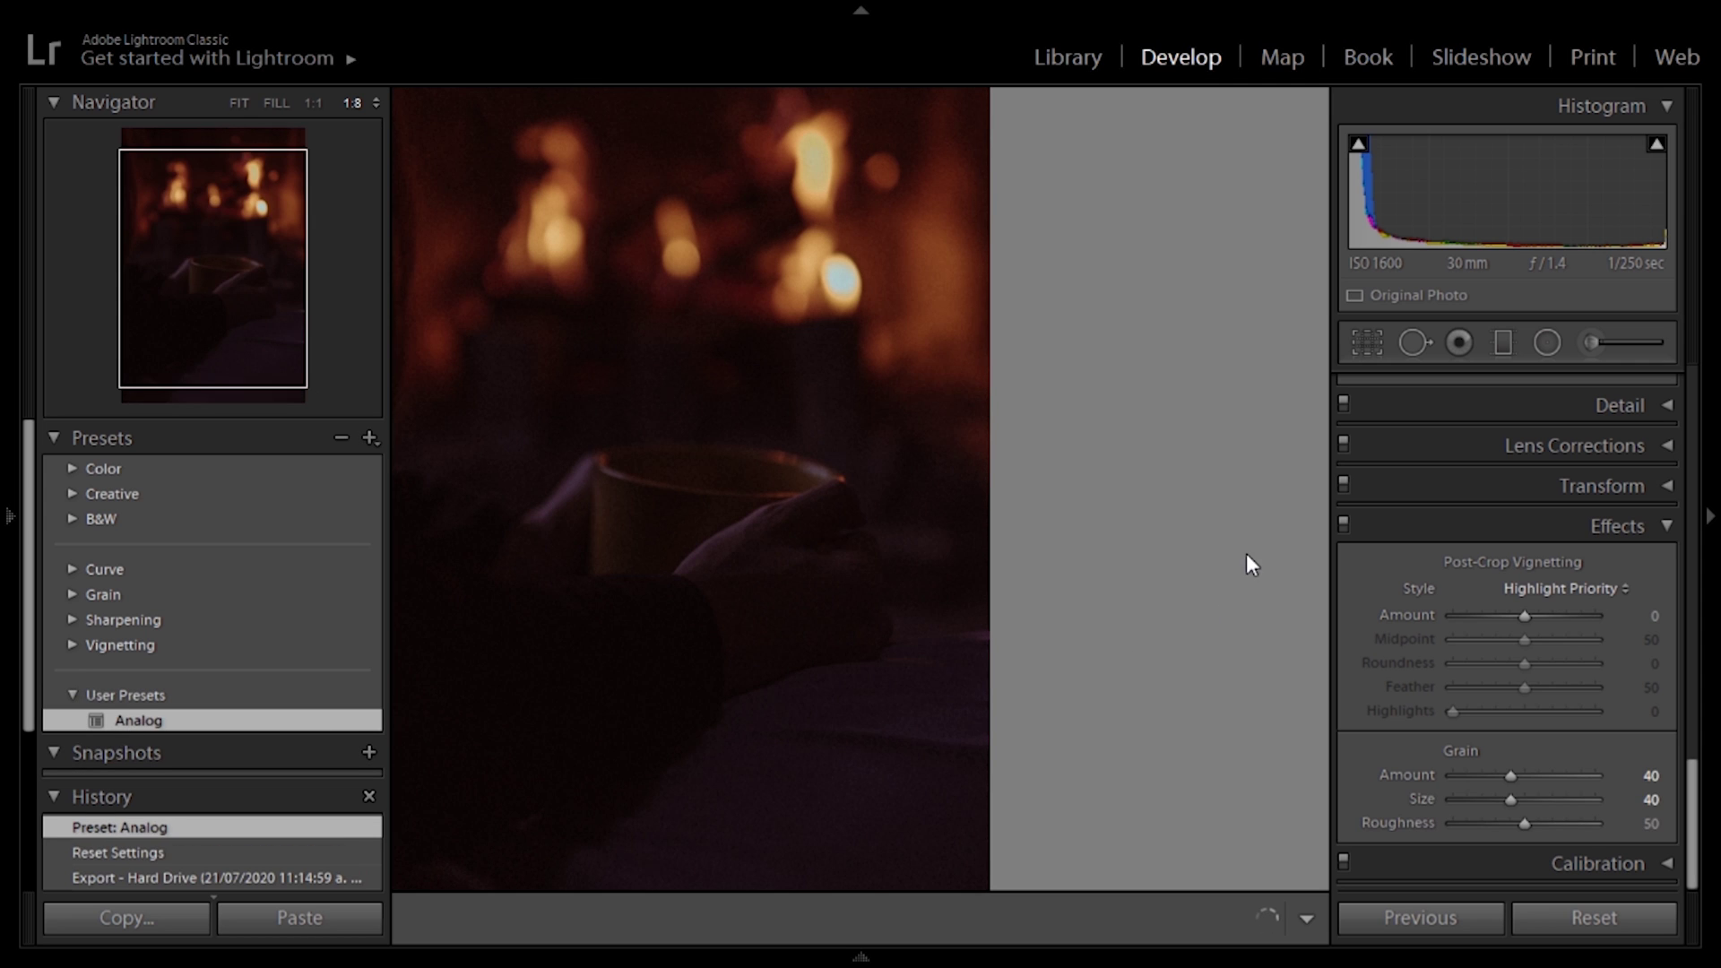
Raise the mug photo's exposure to +1.49, then inspect it close up in a side-by-side before and after view.
scroll(1632, 461, up, 10)
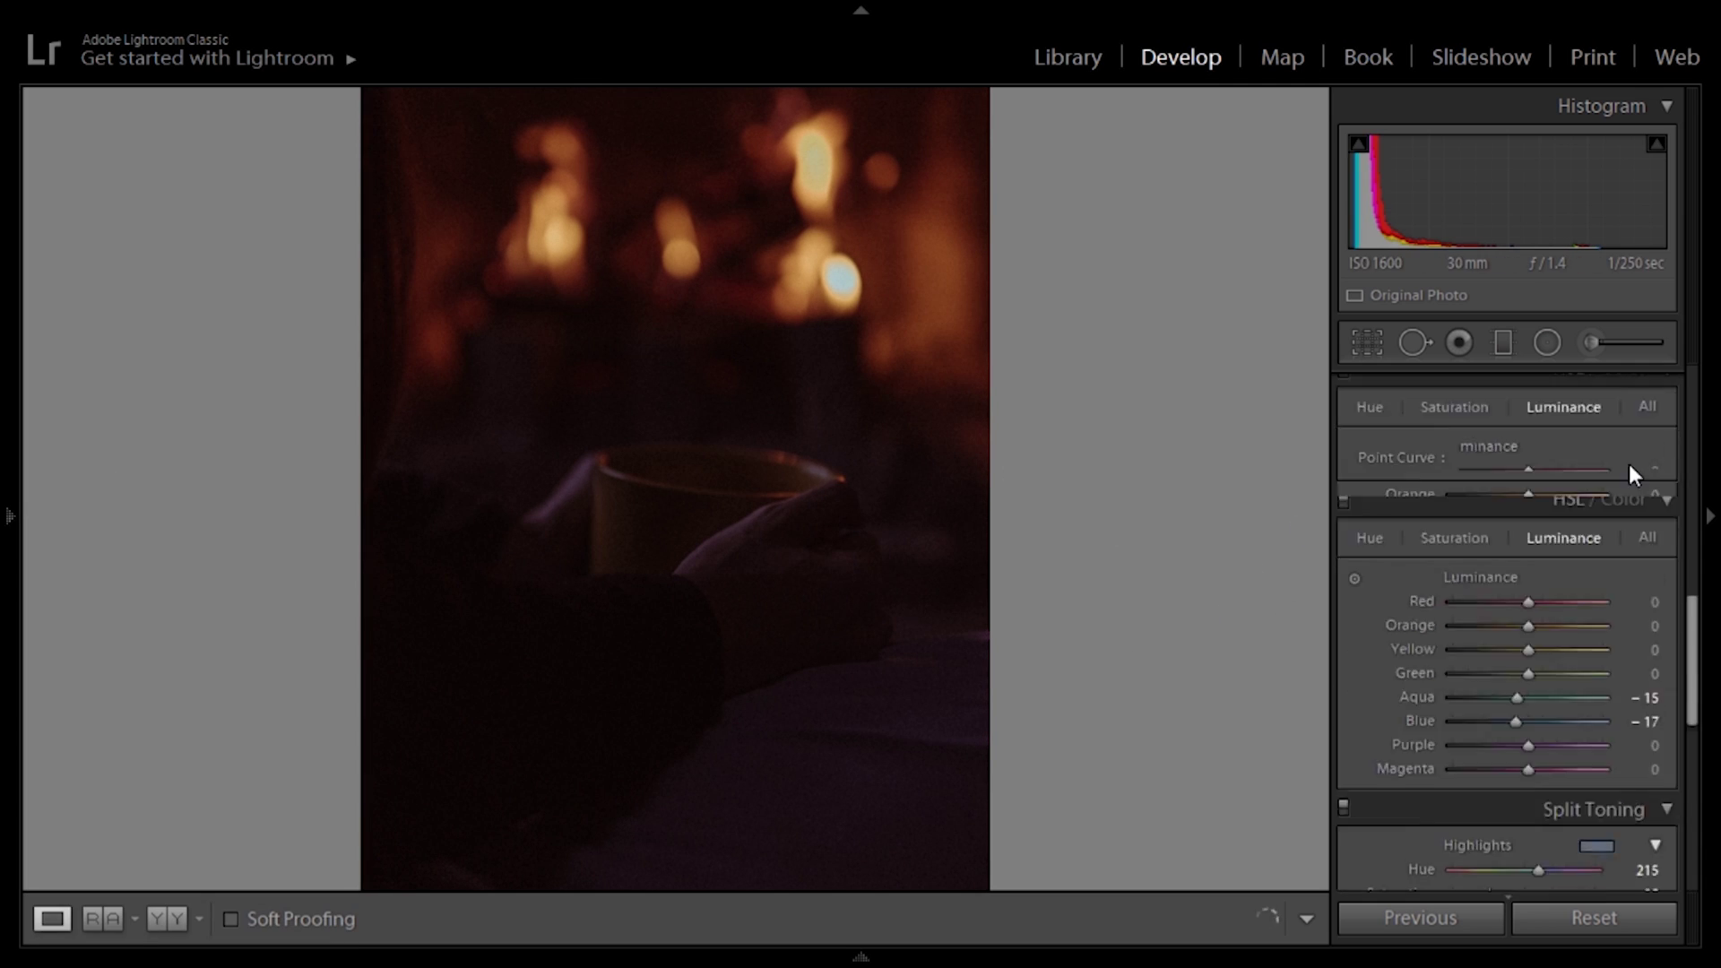
scroll(1610, 514, up, 5)
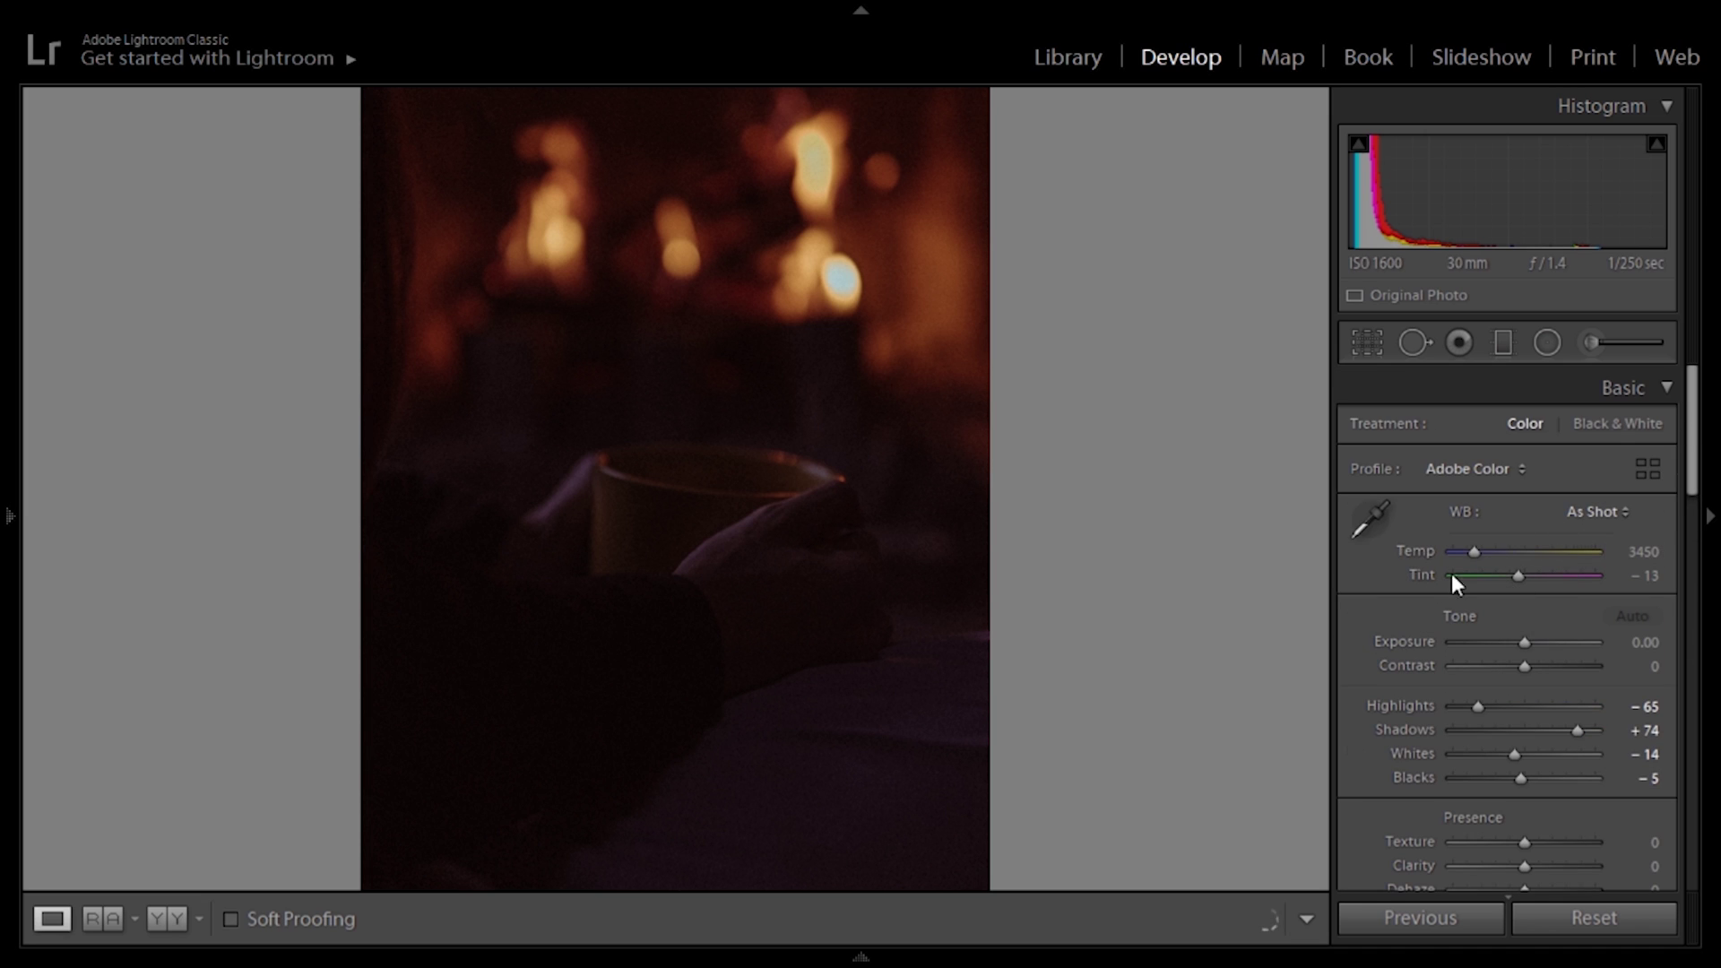
drag(1531, 645, 1553, 646)
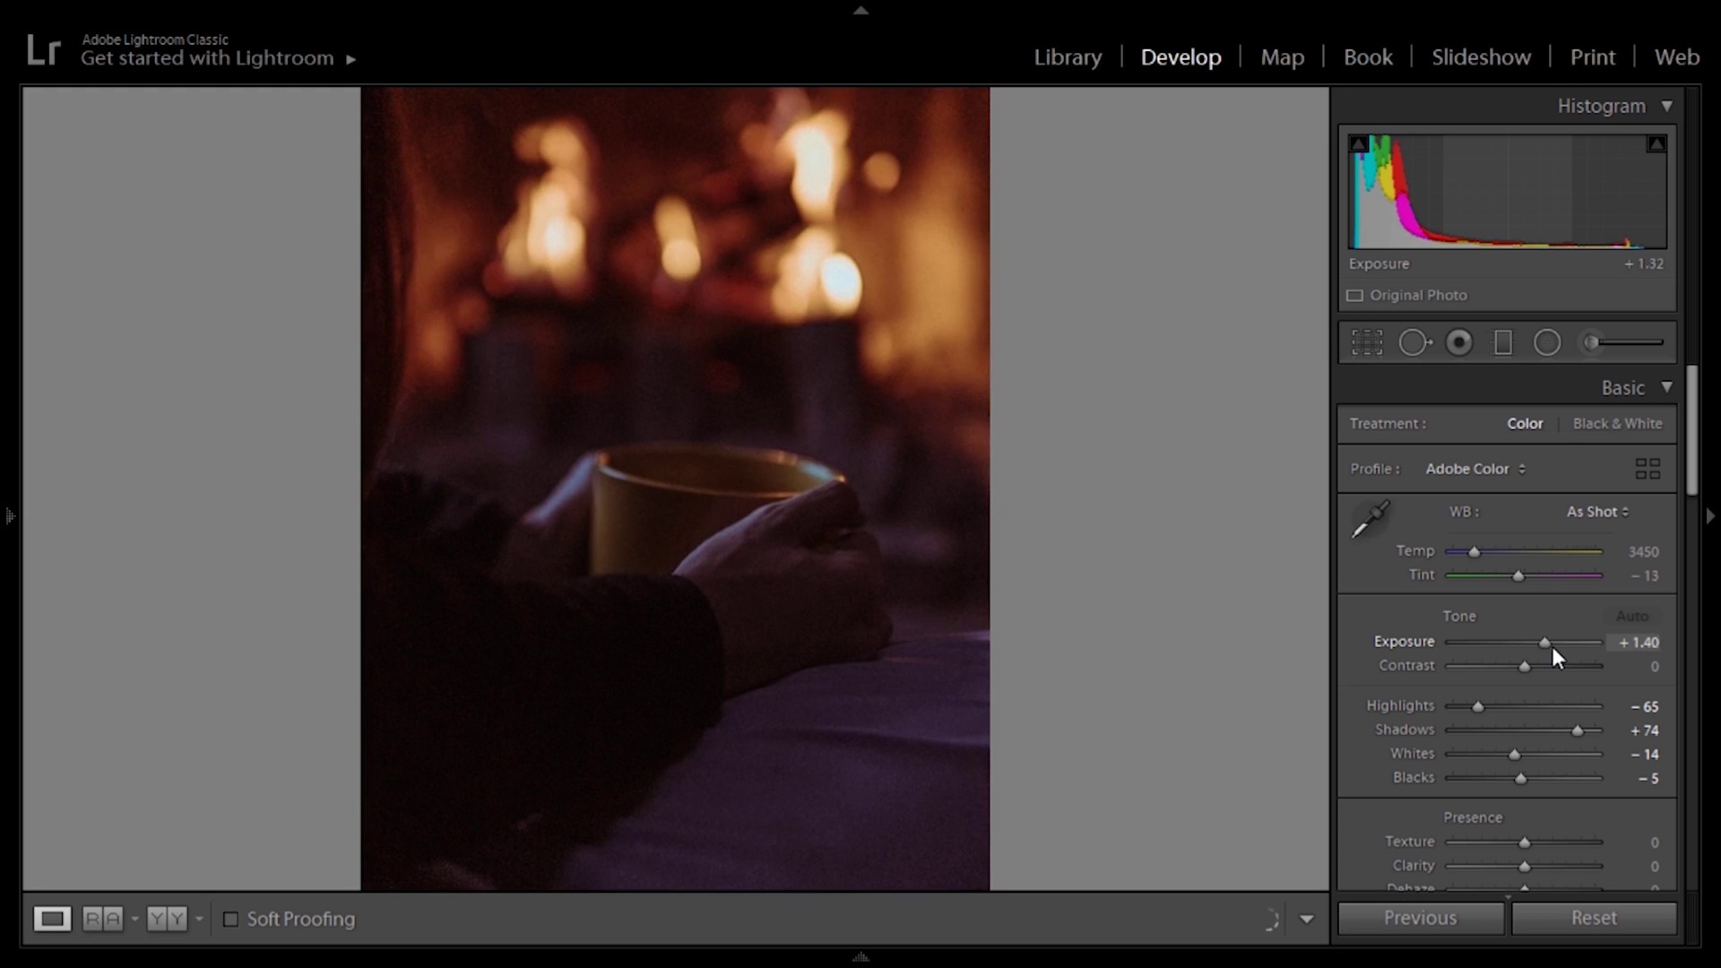
click(740, 463)
click(999, 431)
key(y)
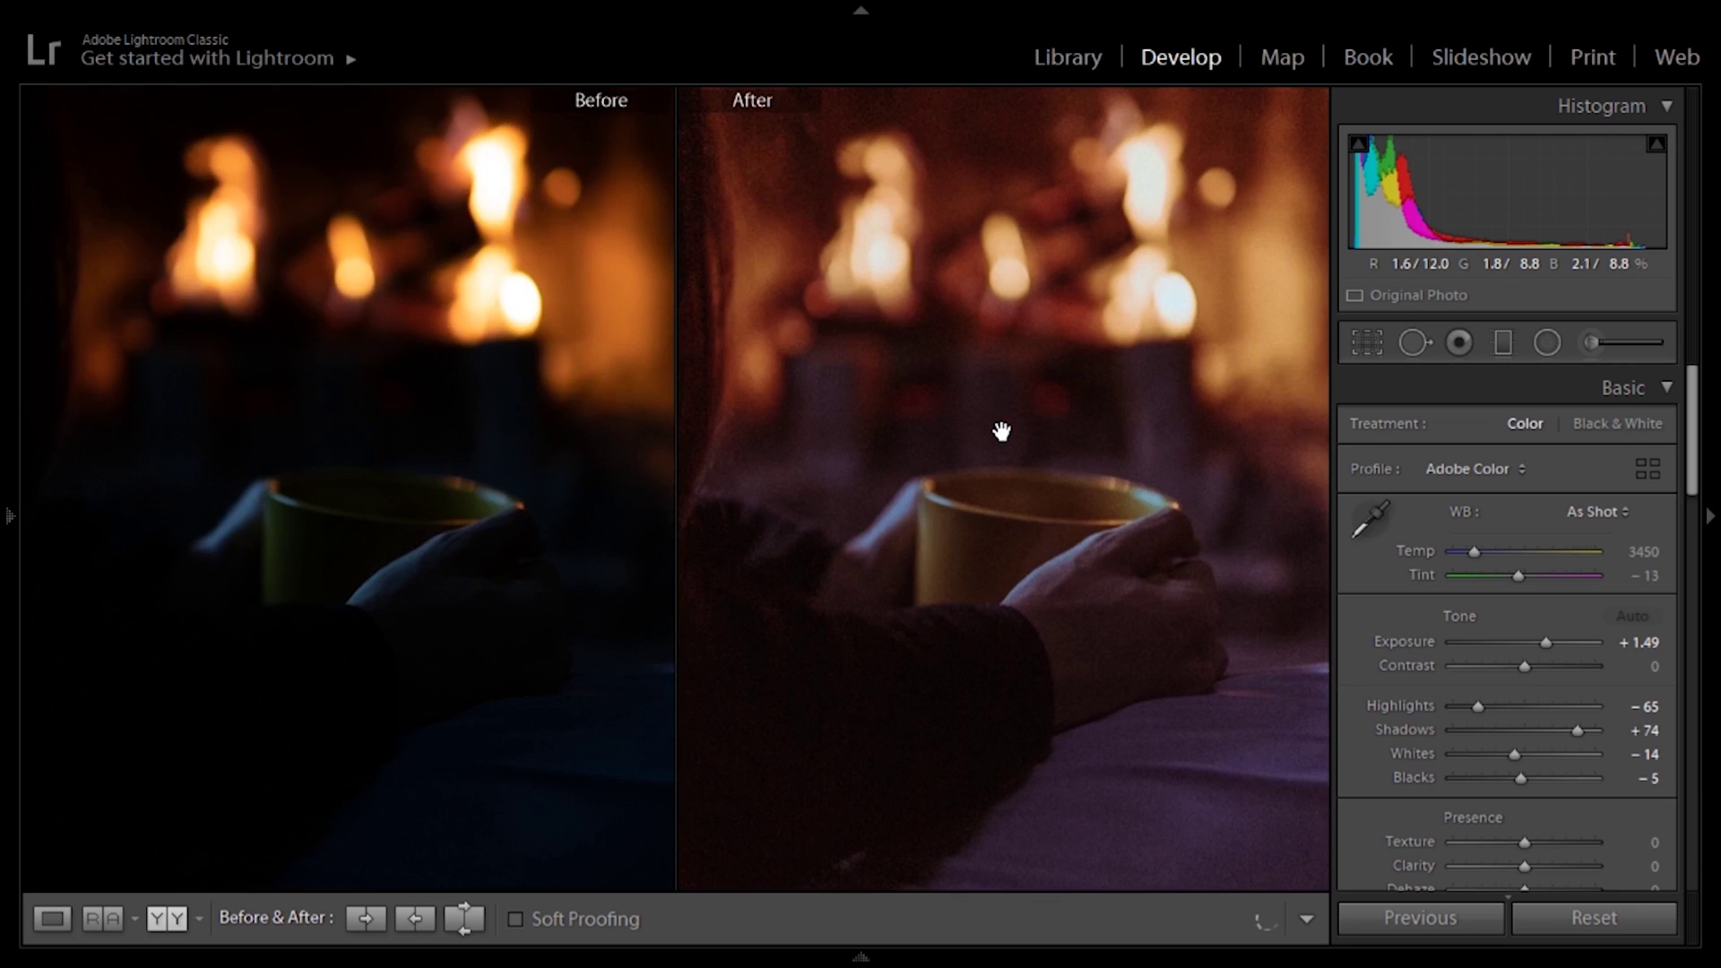
click(1002, 433)
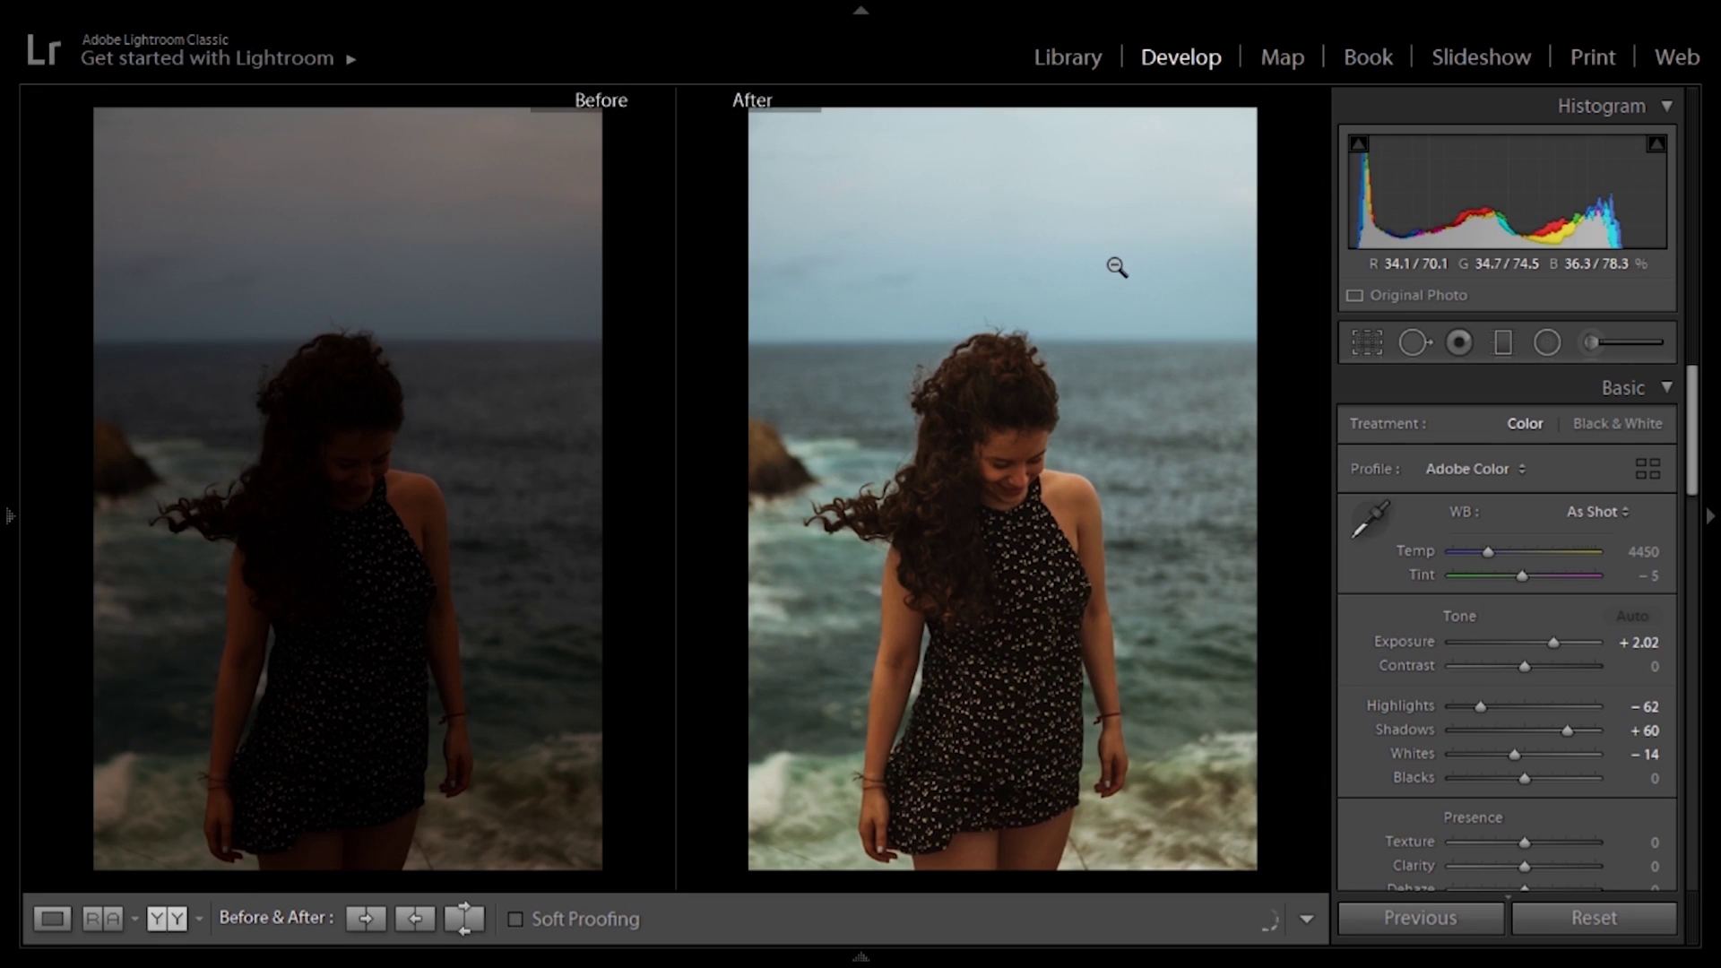
Apply the Analog preset to the reset seaside portrait of the woman, raise its exposure and compare before and after.
key(y)
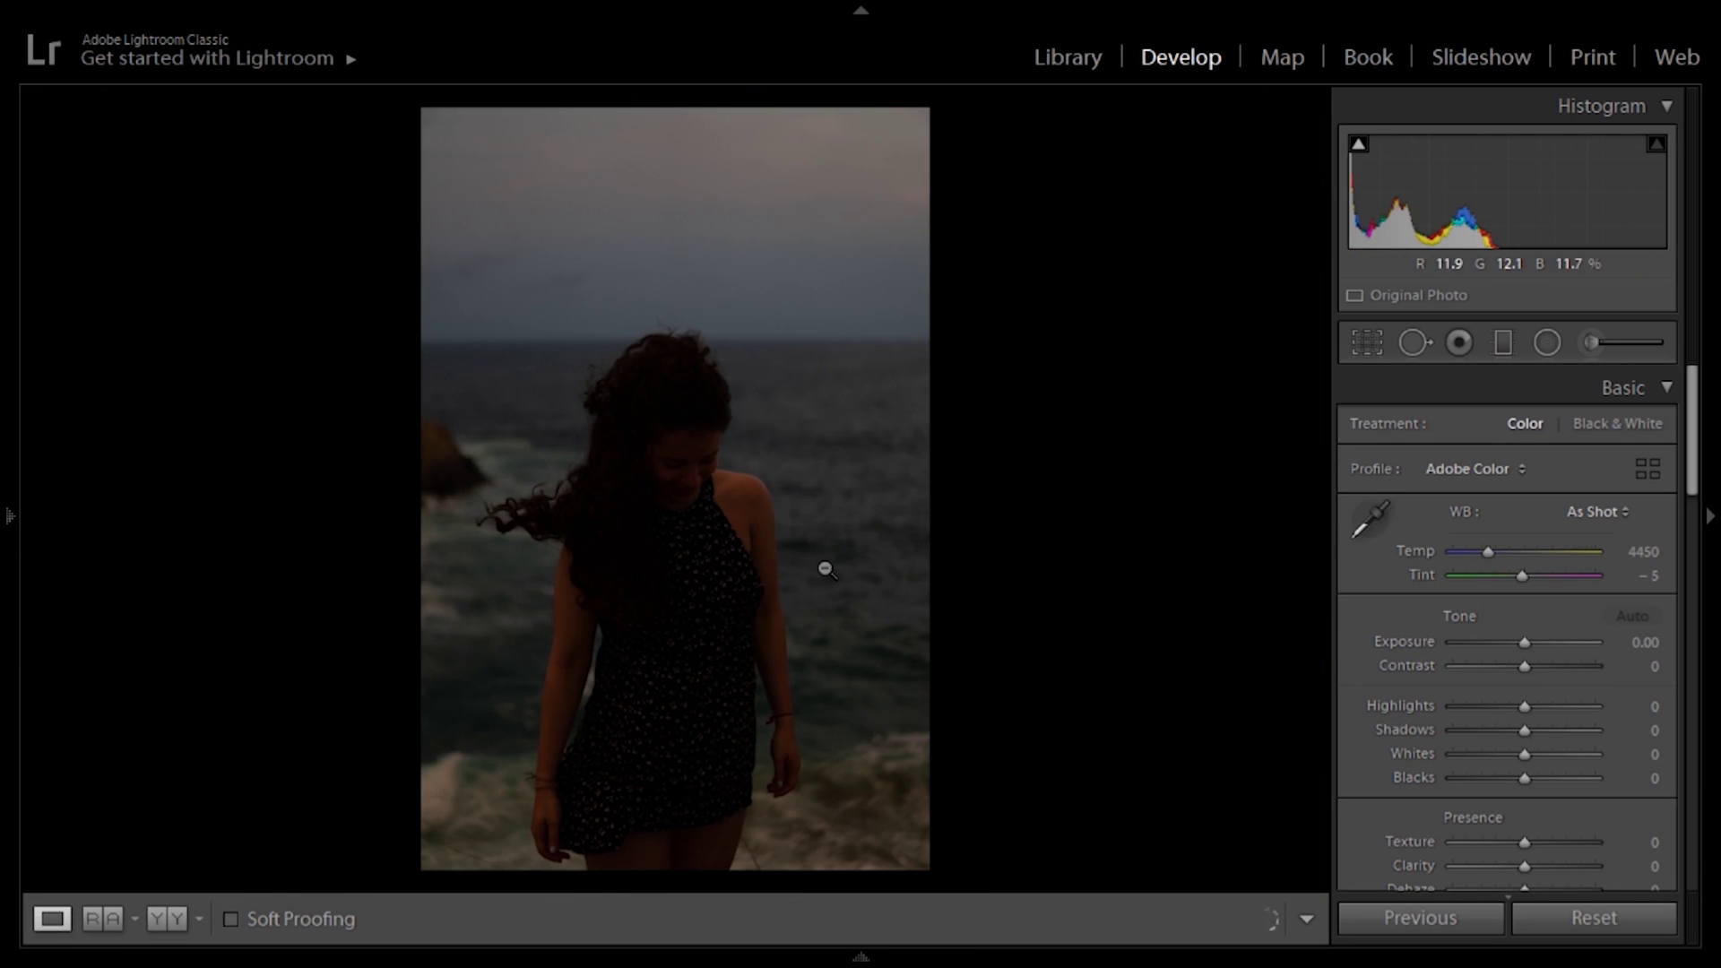
mouse_move(3, 505)
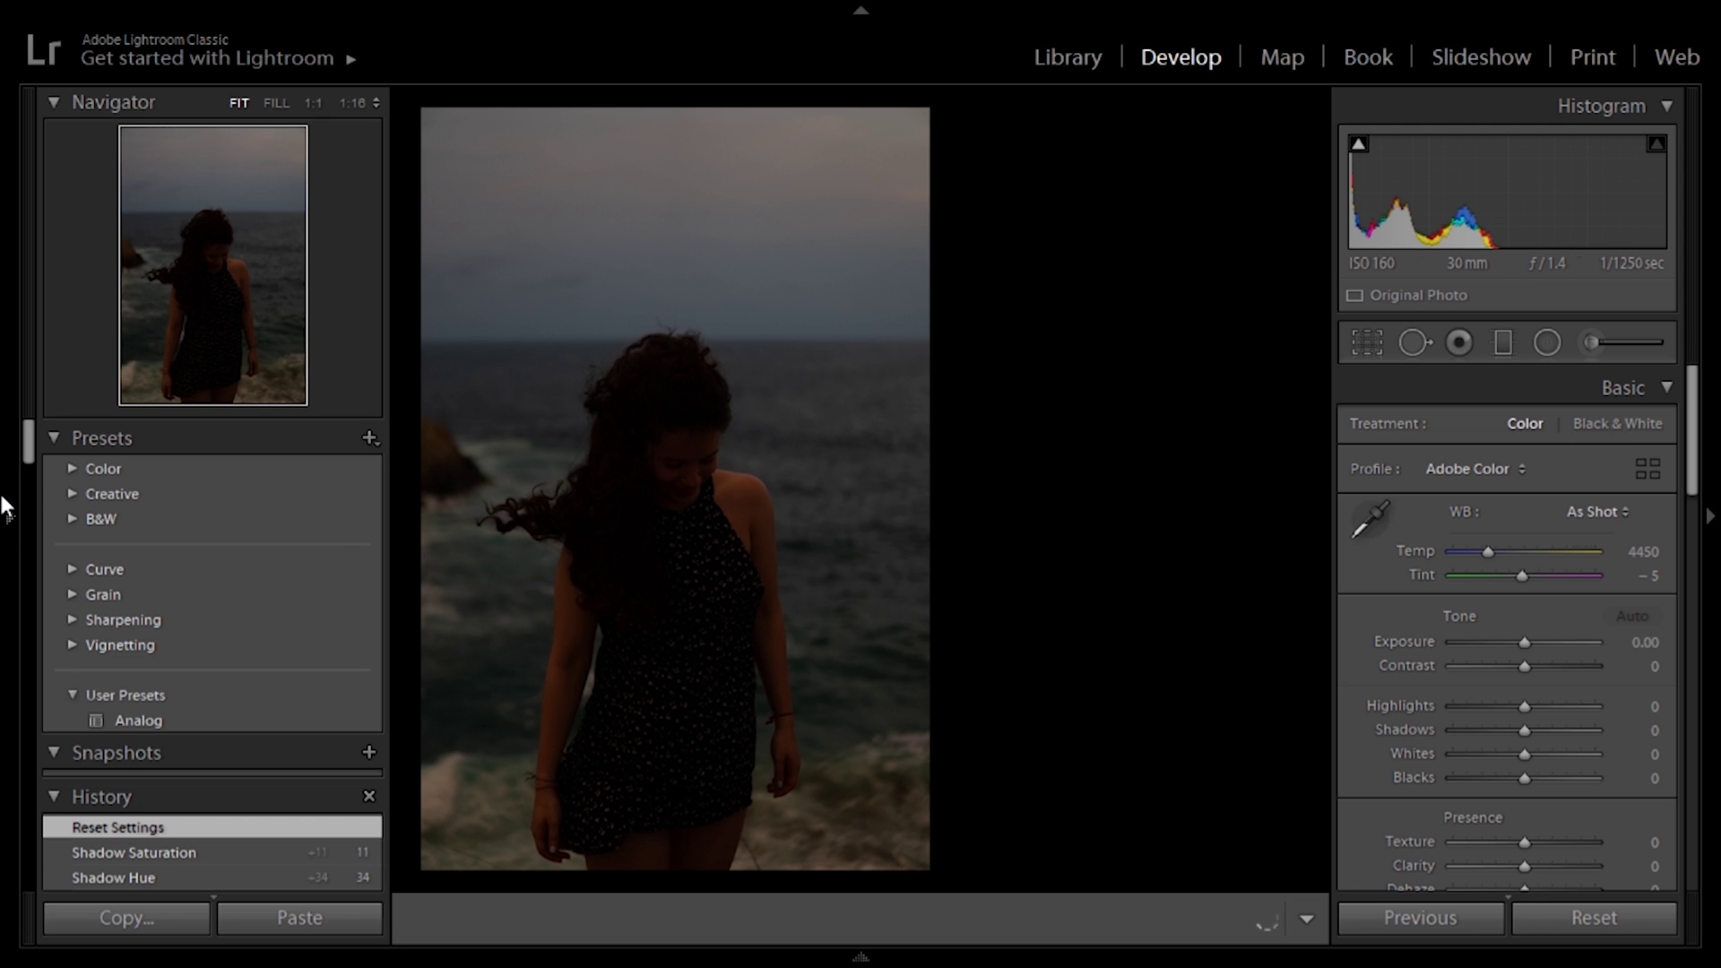
click(143, 722)
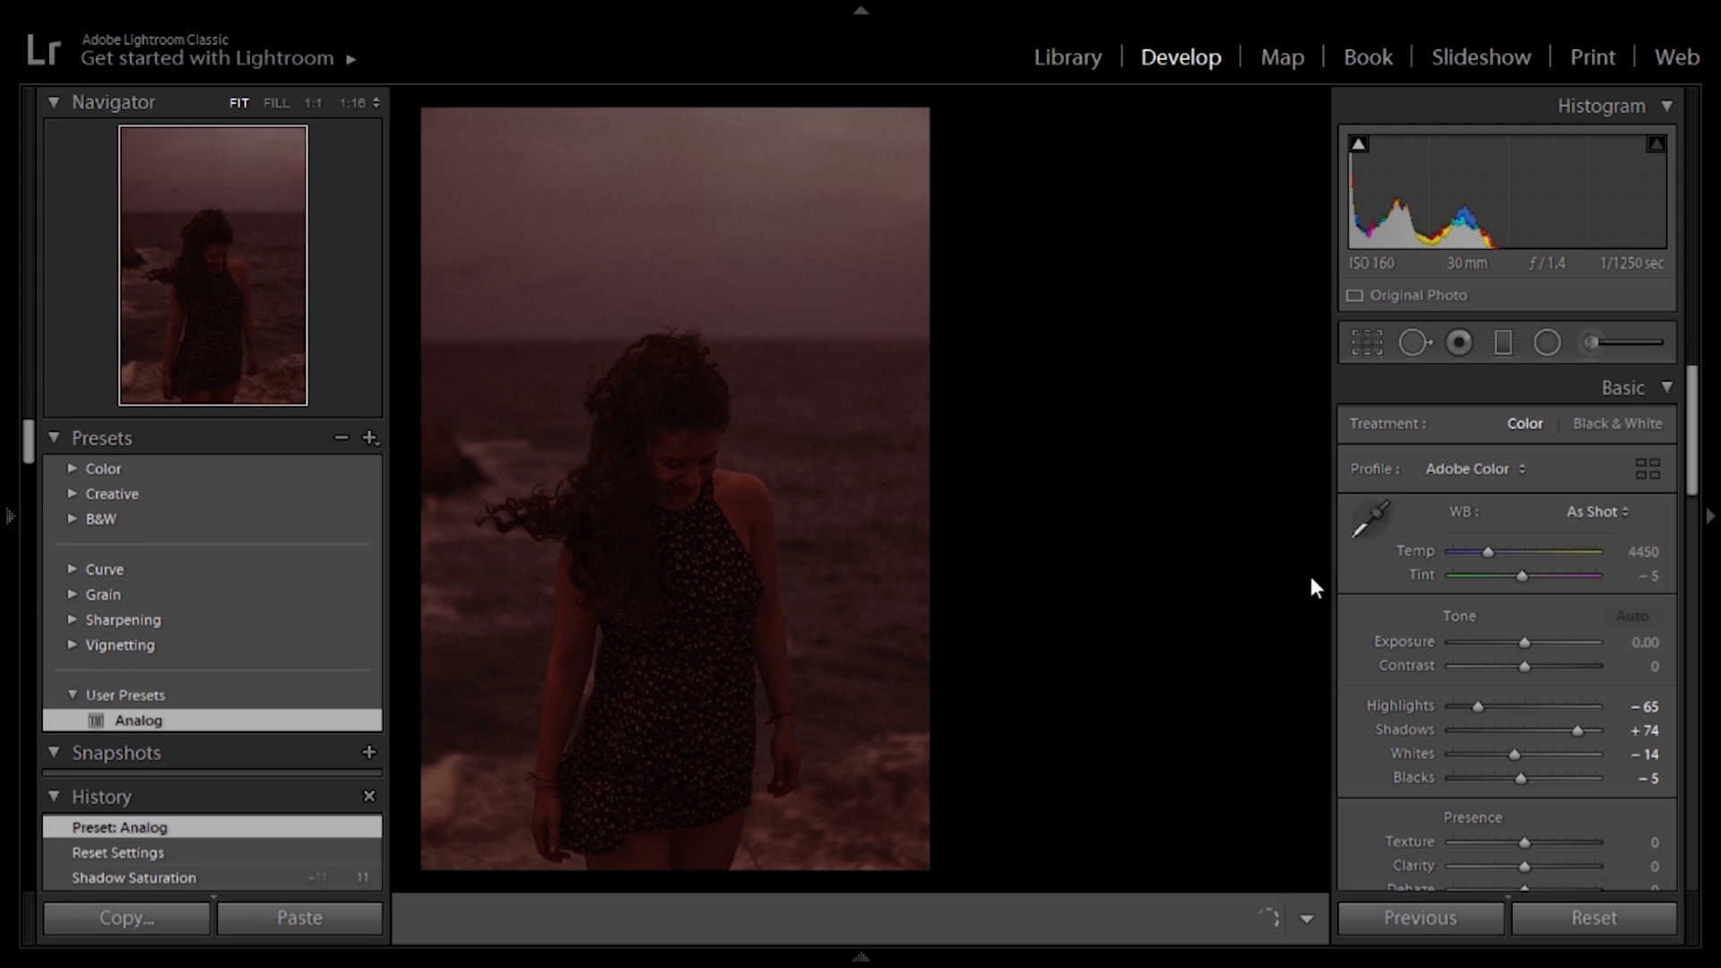
drag(1537, 643, 1550, 642)
key(y)
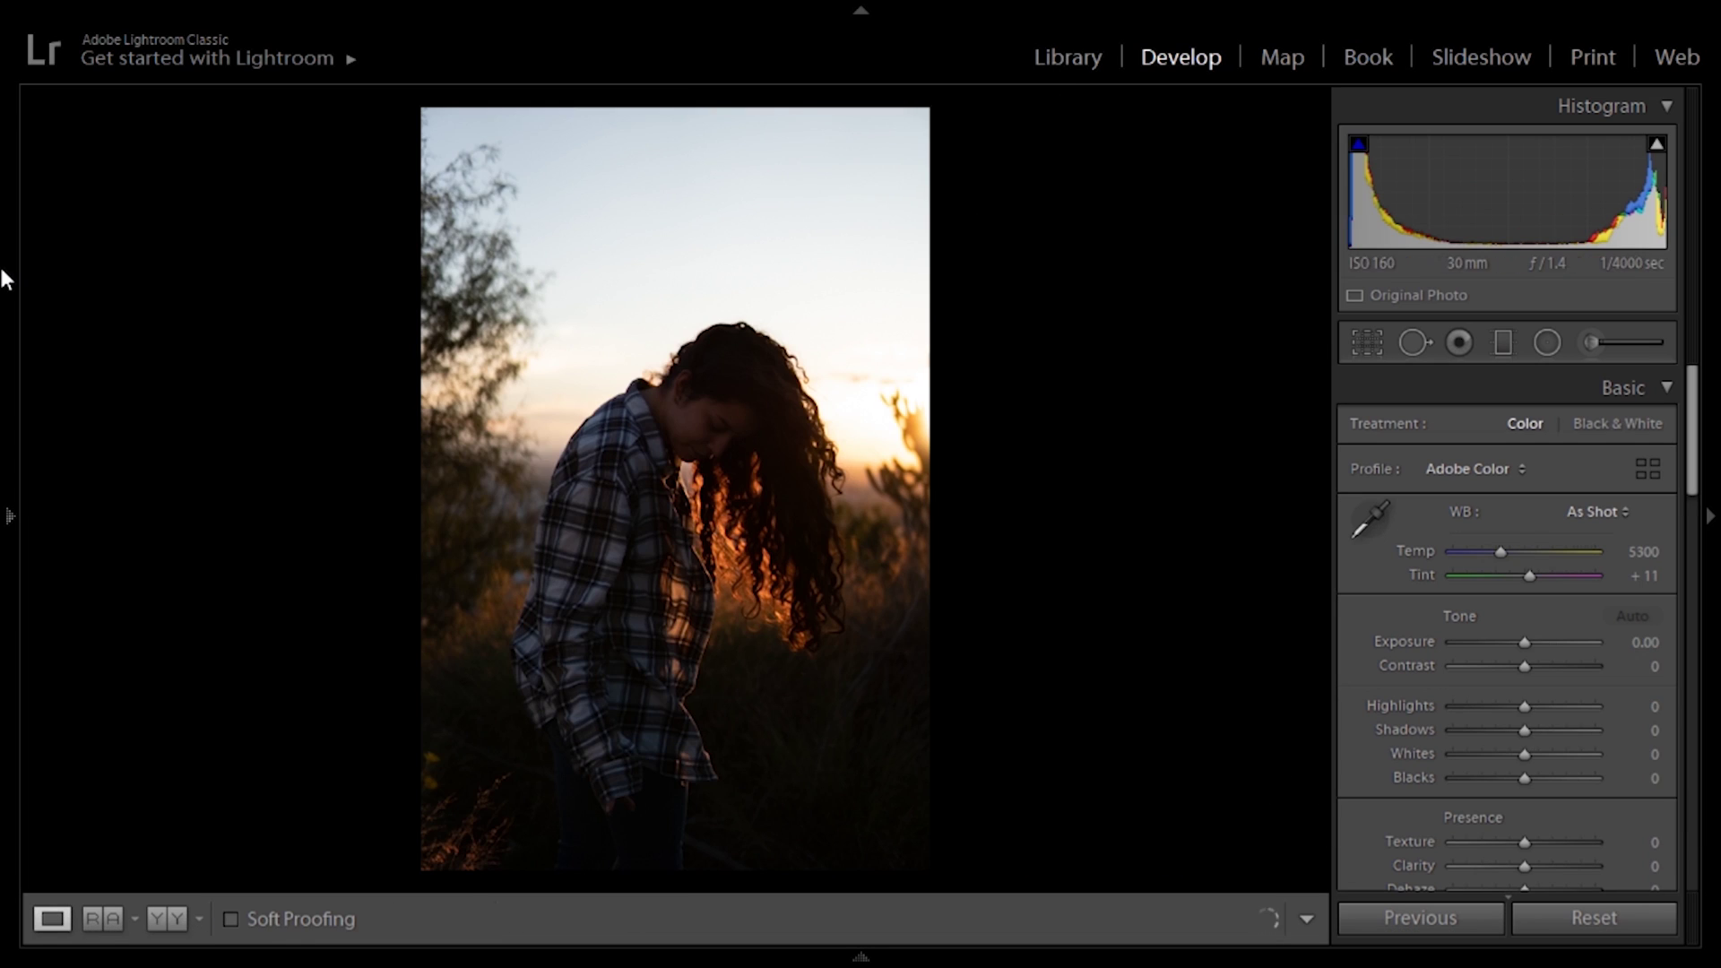
Apply the Analog preset to the sunset portrait in the plaid shirt and compare it side by side with the original.
mouse_move(4, 278)
click(144, 720)
key(y)
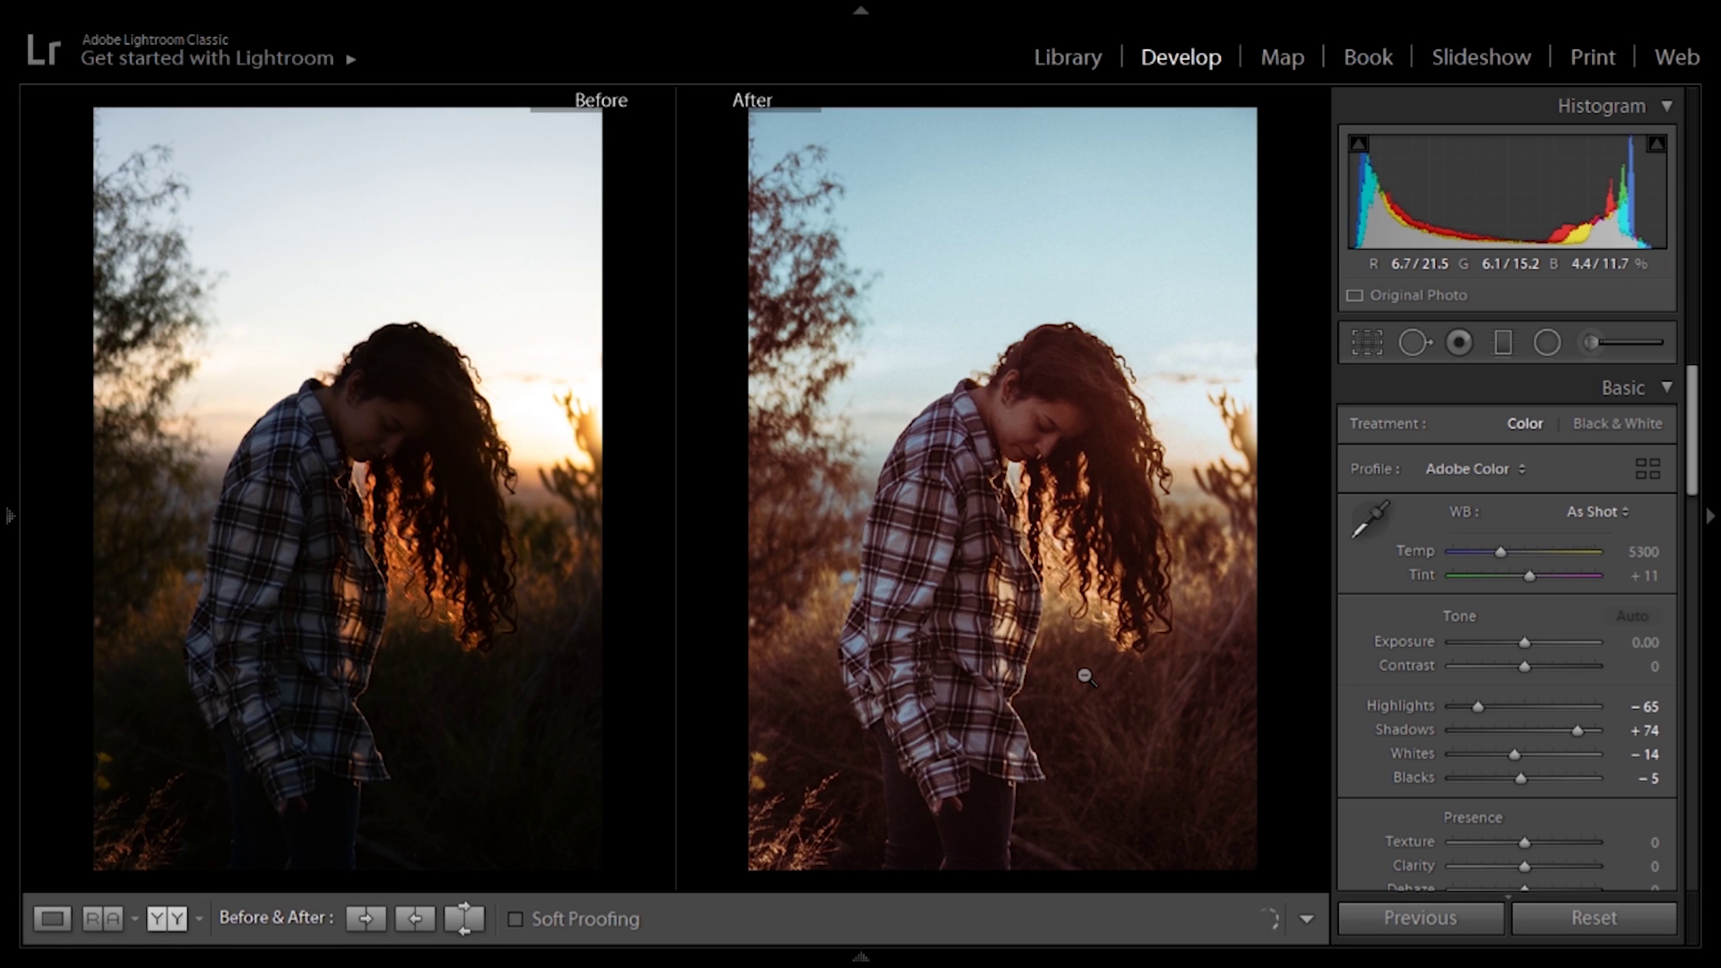
click(1069, 712)
click(1069, 712)
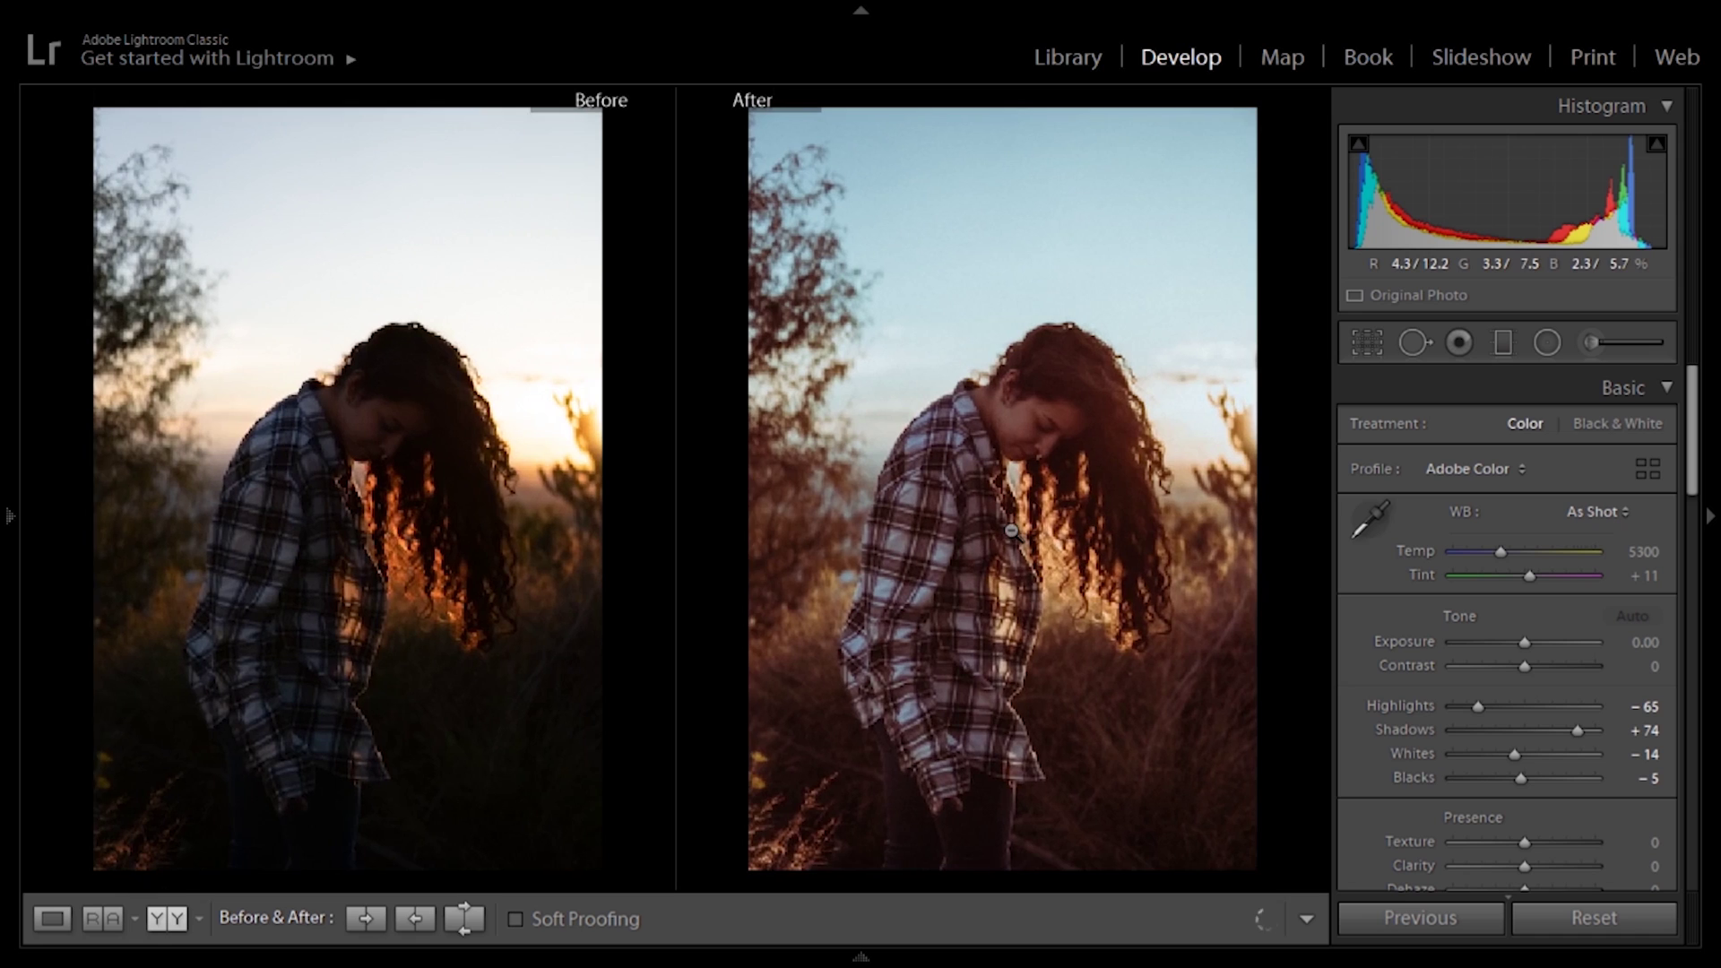
Try a clarity of +54 on the plaid shirt portrait and reset it to the default.
drag(1556, 861, 1563, 869)
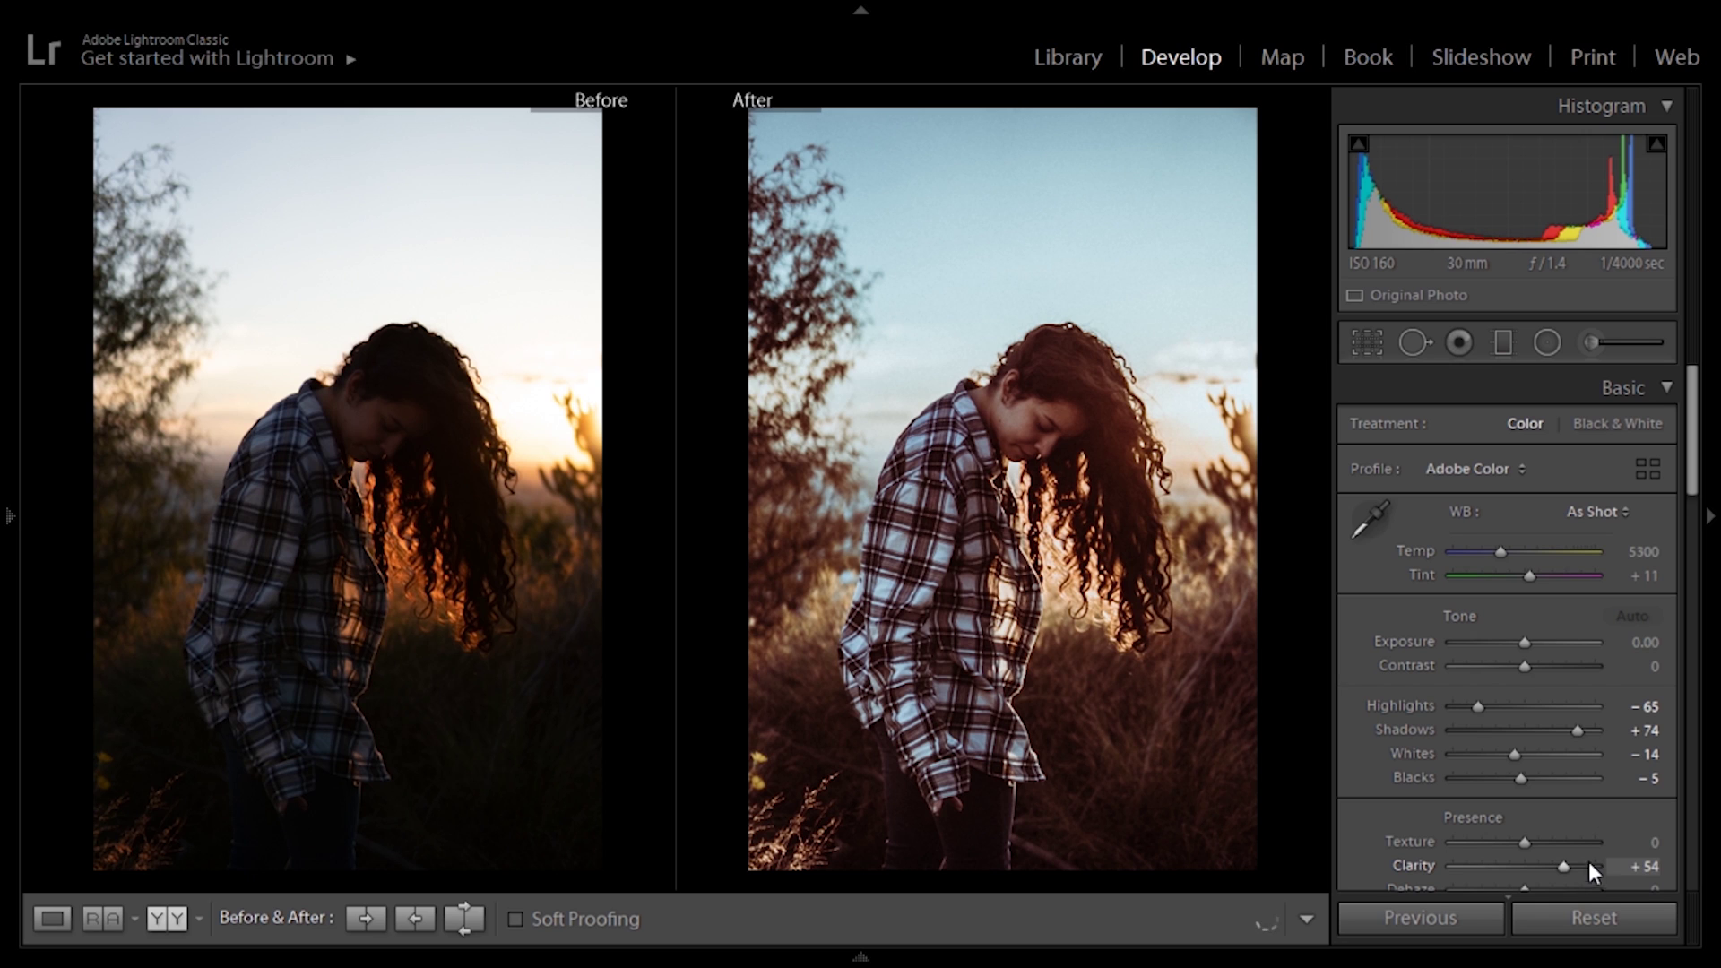
double_click(1563, 866)
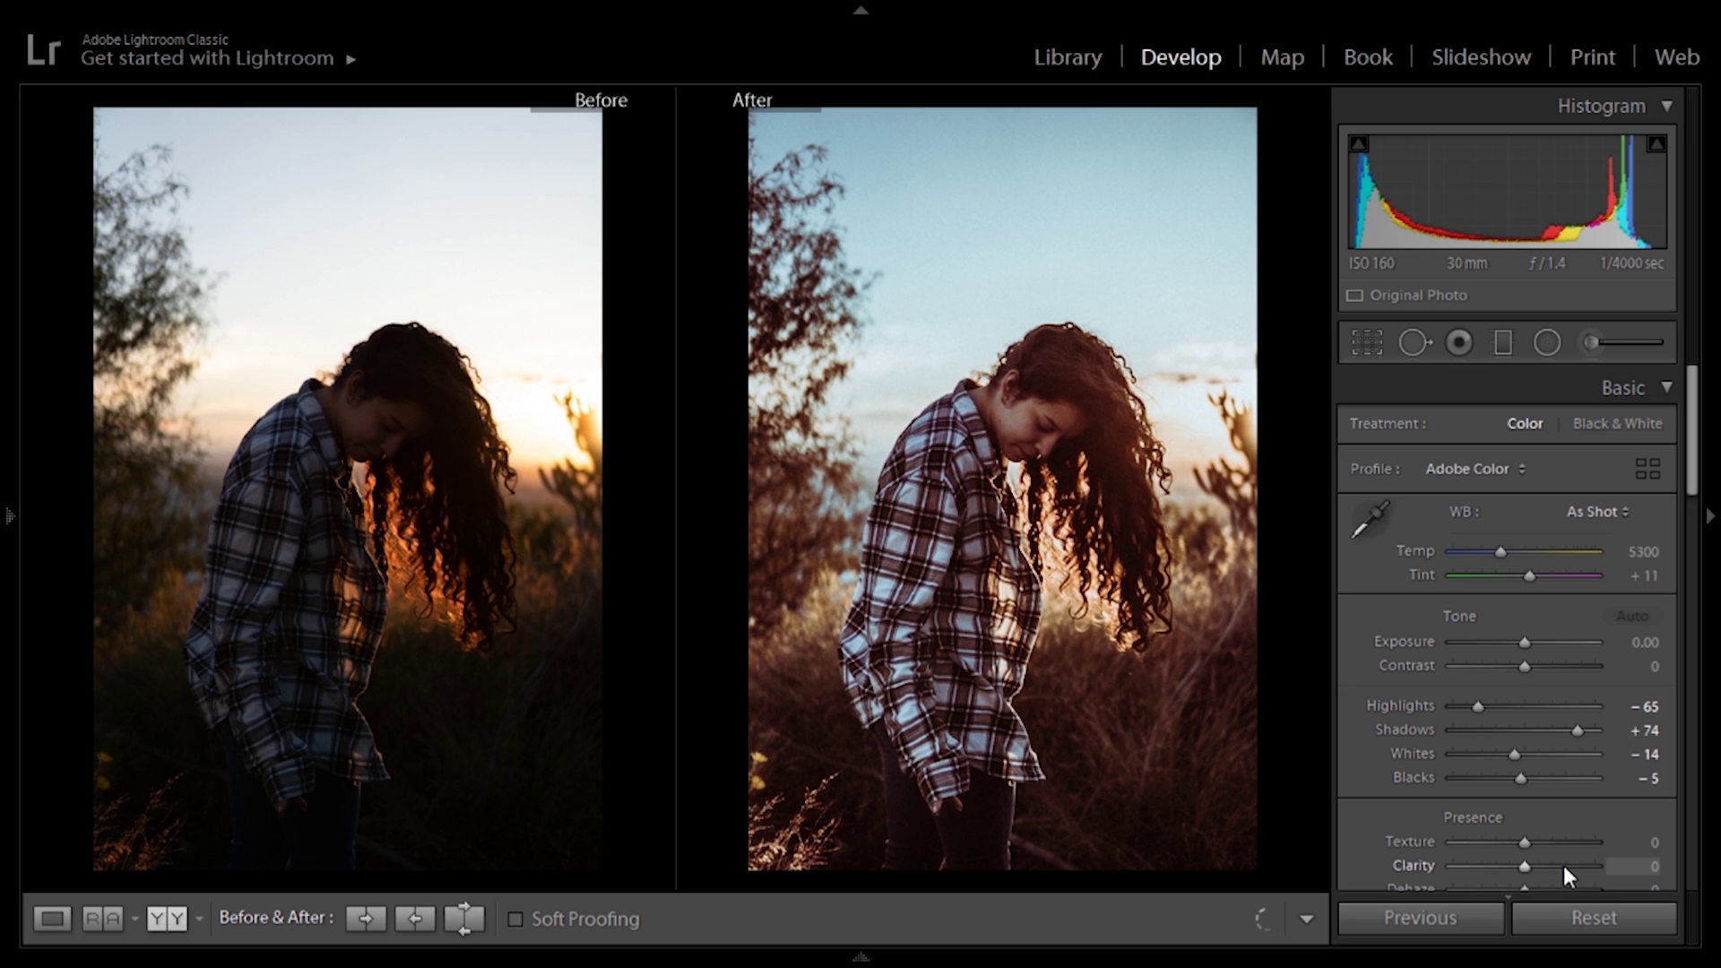
Open the close-up photo of the dog with upright ears, apply the Analog preset and compare before and after.
click(1079, 50)
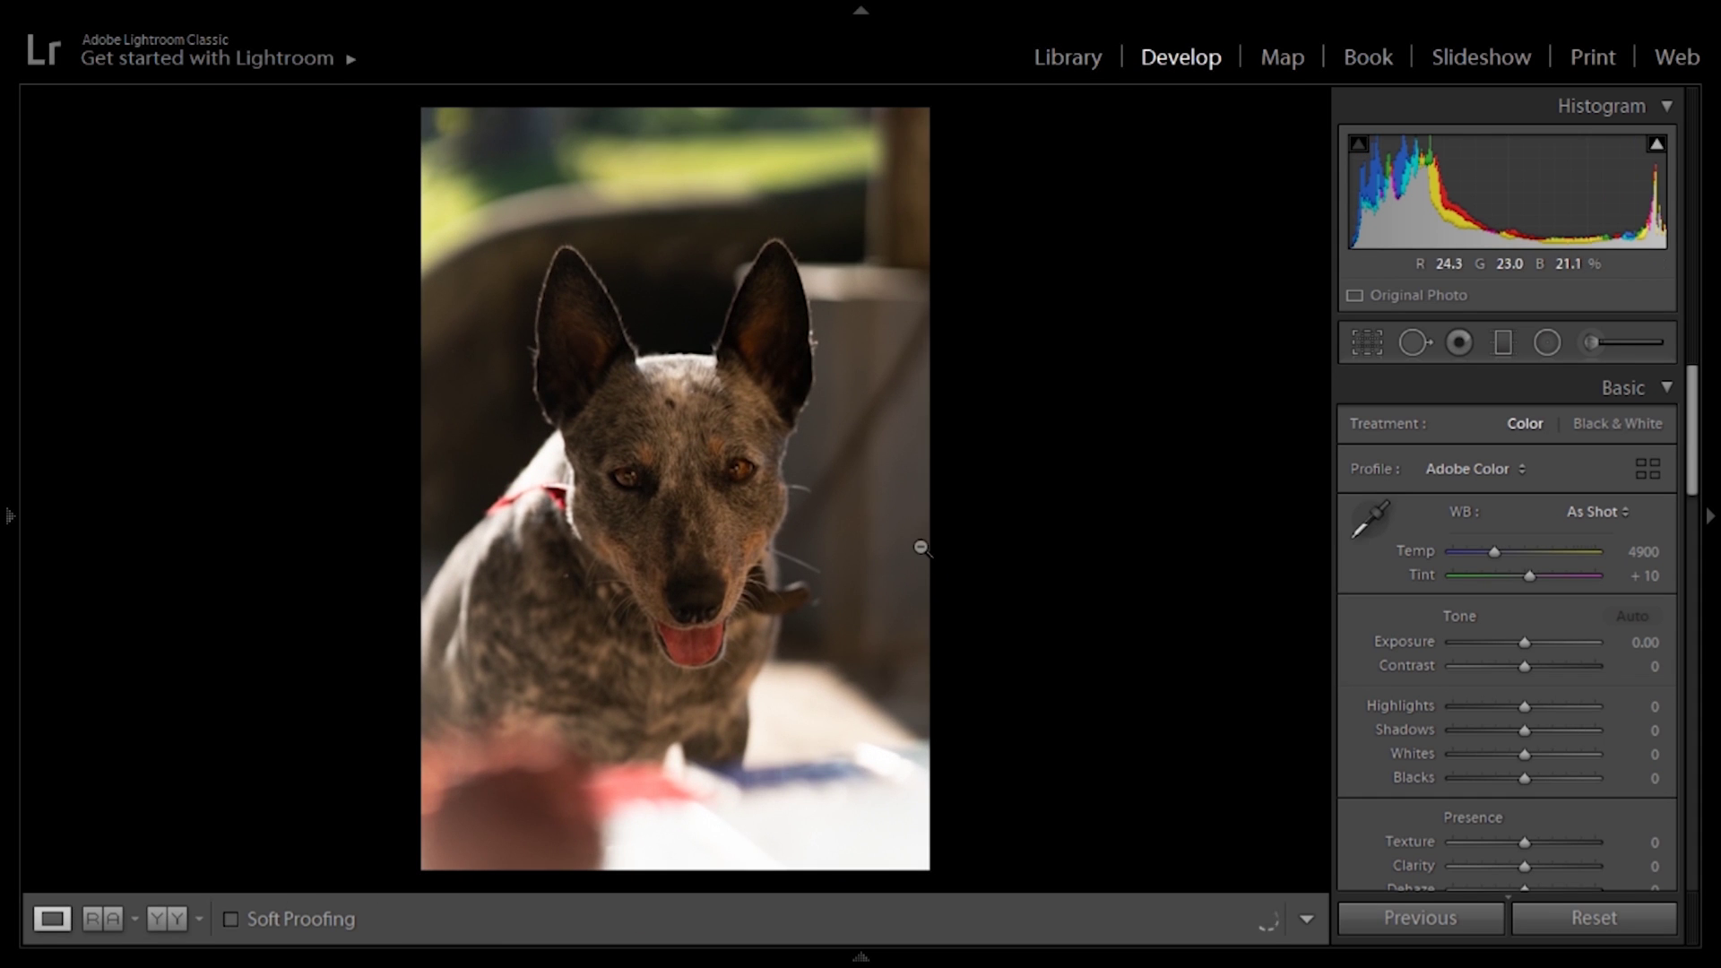
mouse_move(9, 538)
click(172, 720)
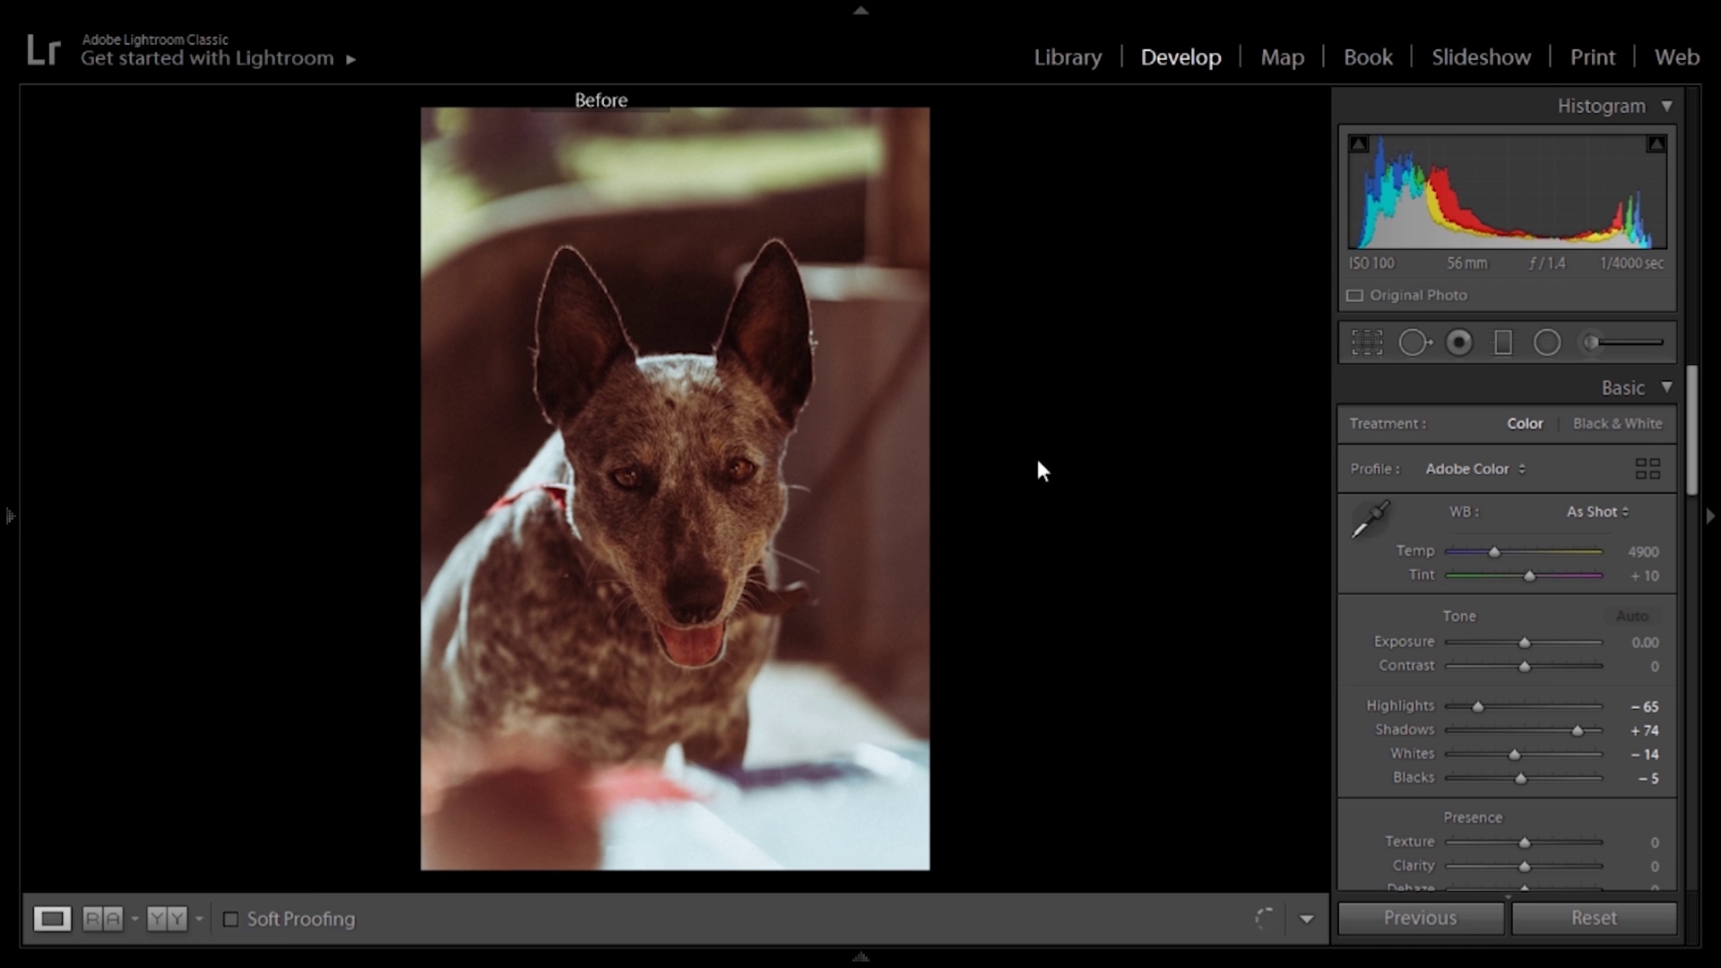
key(y)
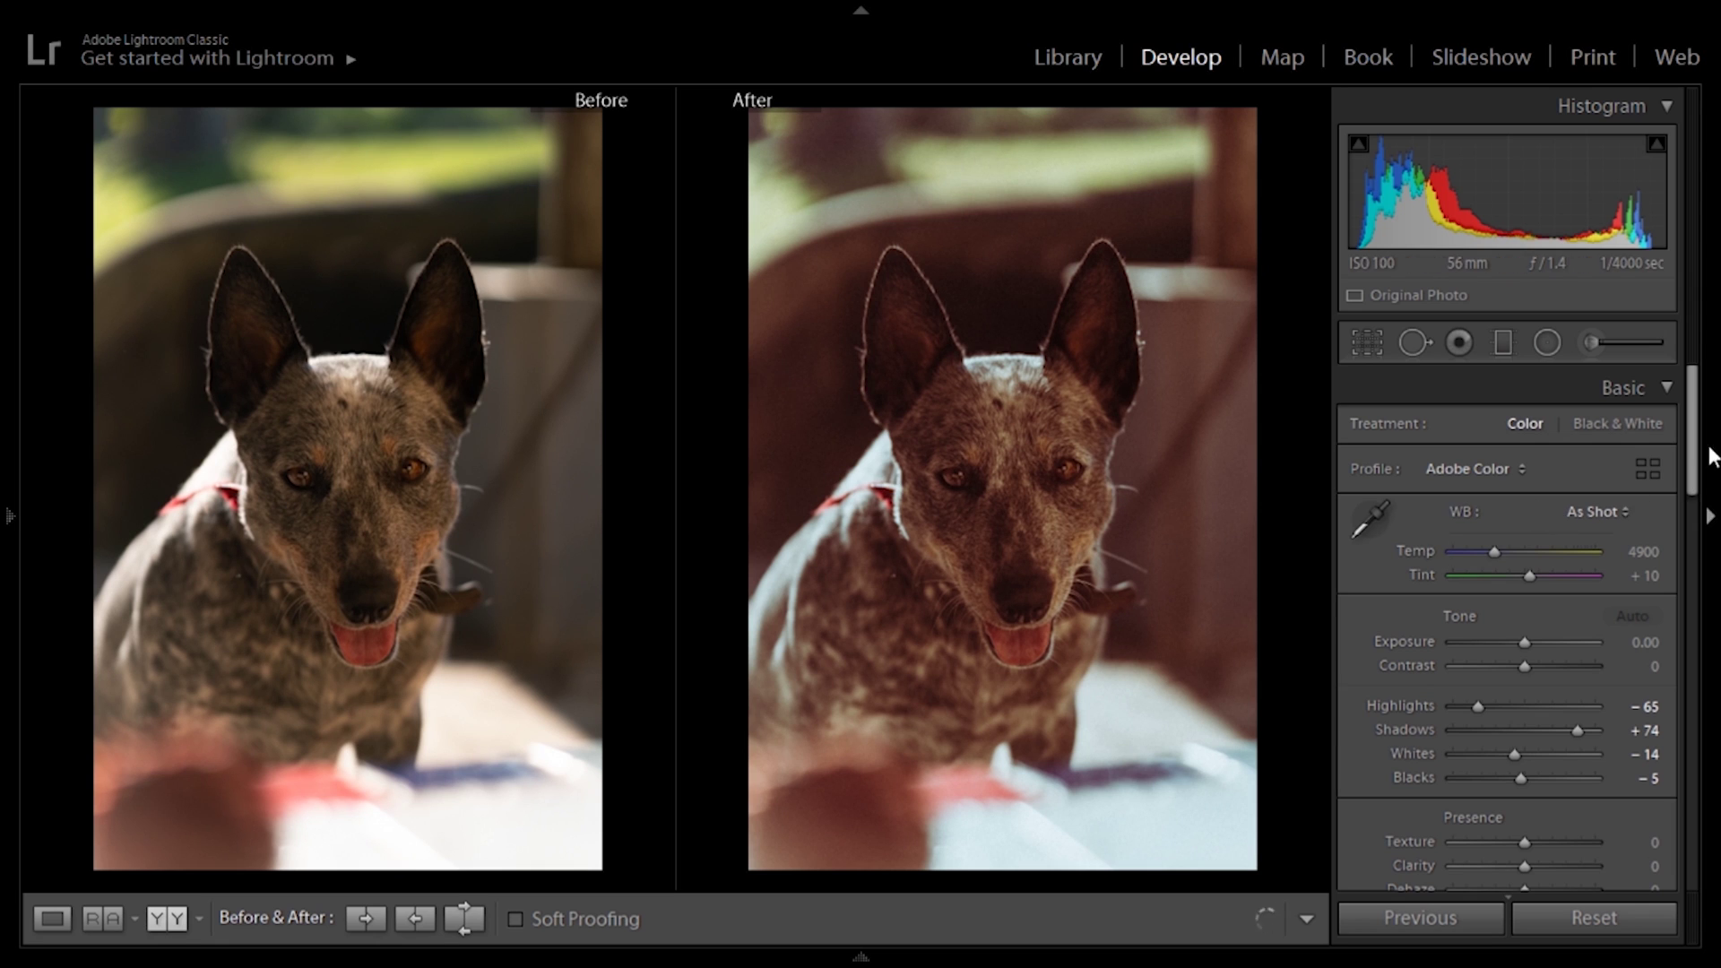
Set the dog photo's split toning hues to 37 for the highlights and 215 for the shadows, and raise both saturations.
drag(1703, 437, 1656, 703)
scroll(1657, 702, down, 10)
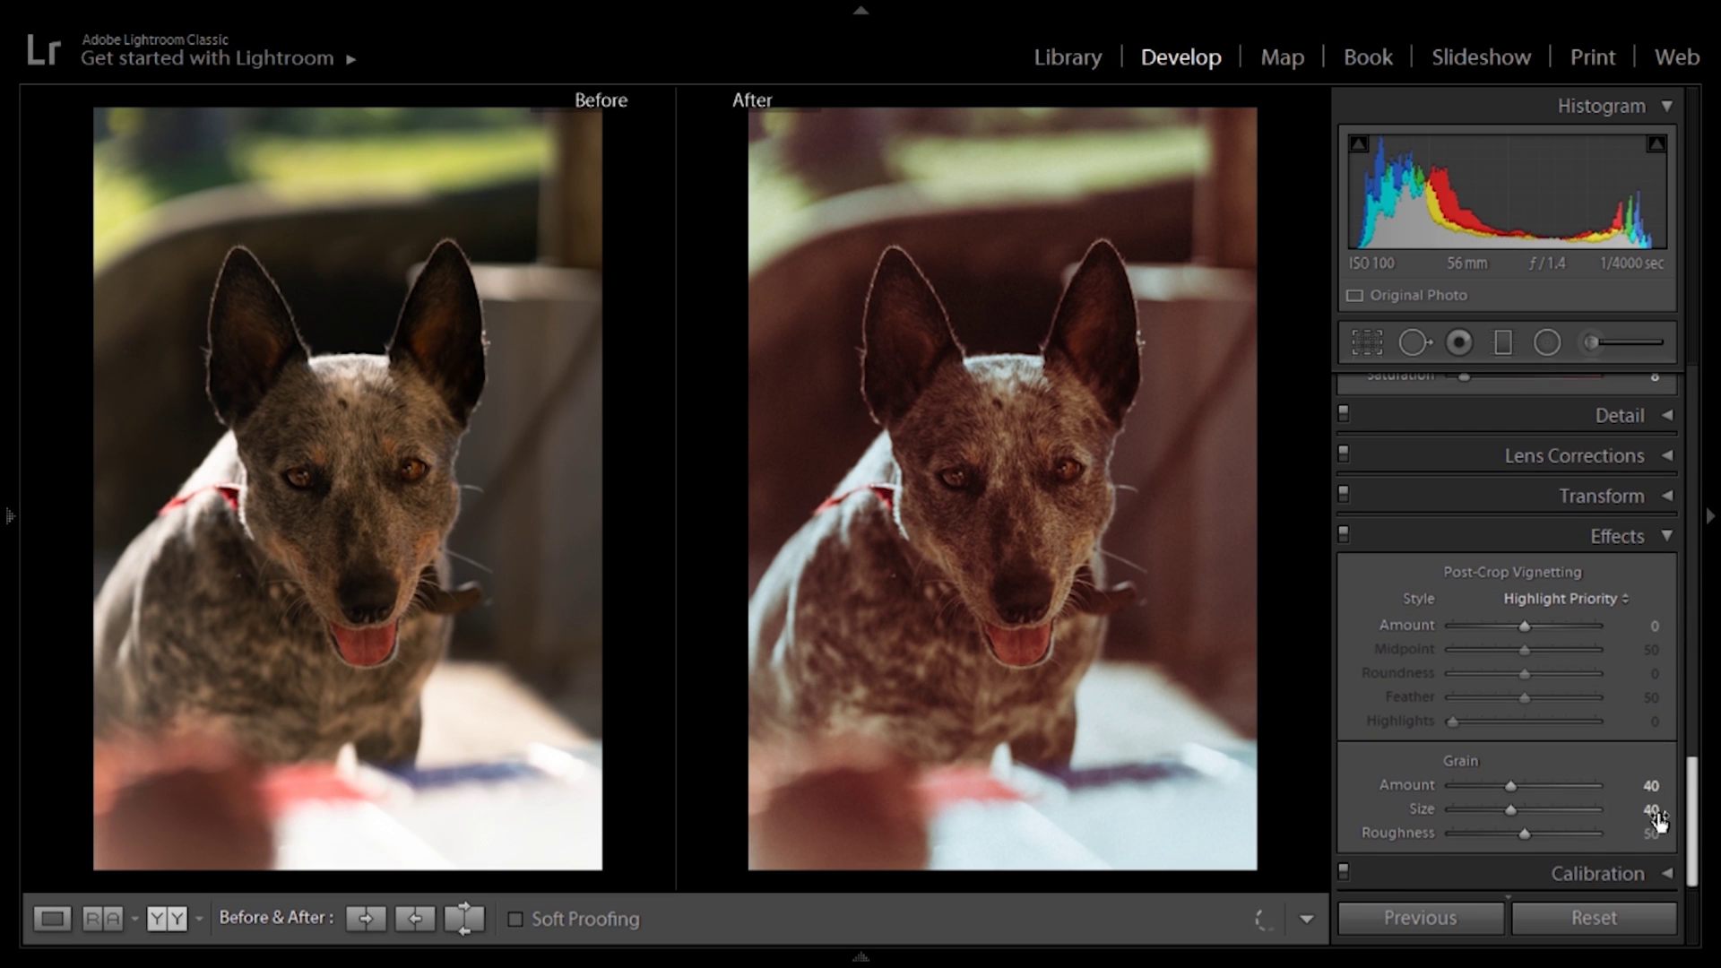
scroll(1631, 488, up, 4)
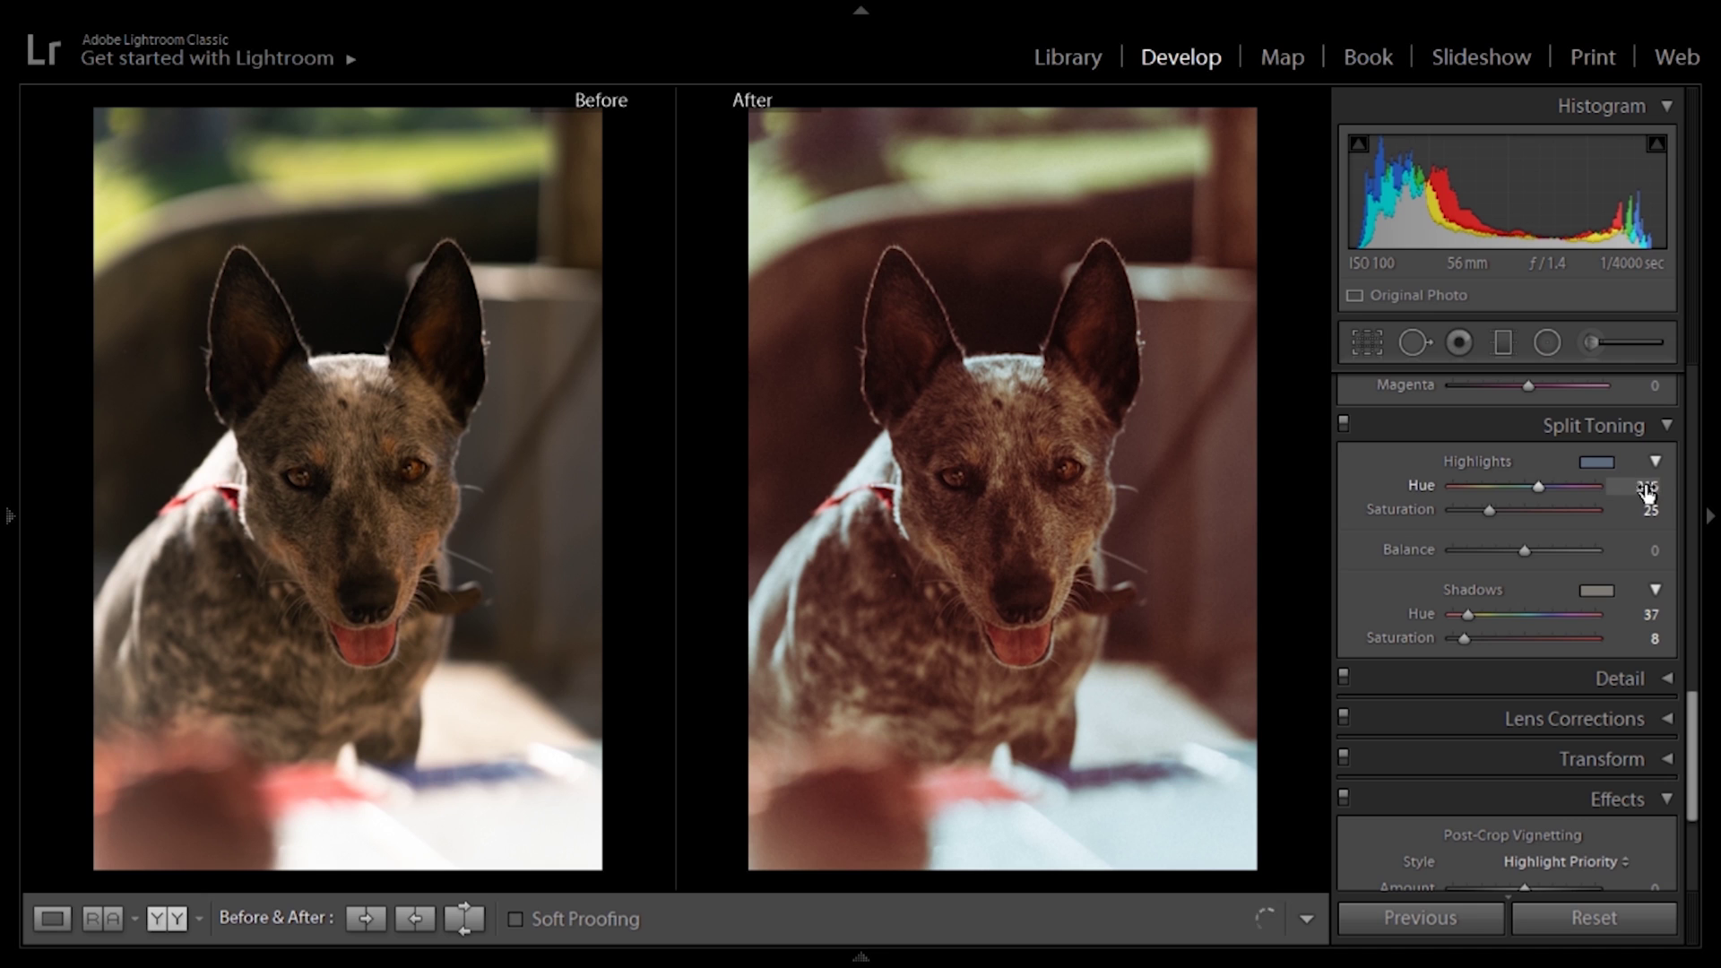
click(1649, 614)
text(215)
key(Return)
click(1647, 486)
text(50)
key(Return)
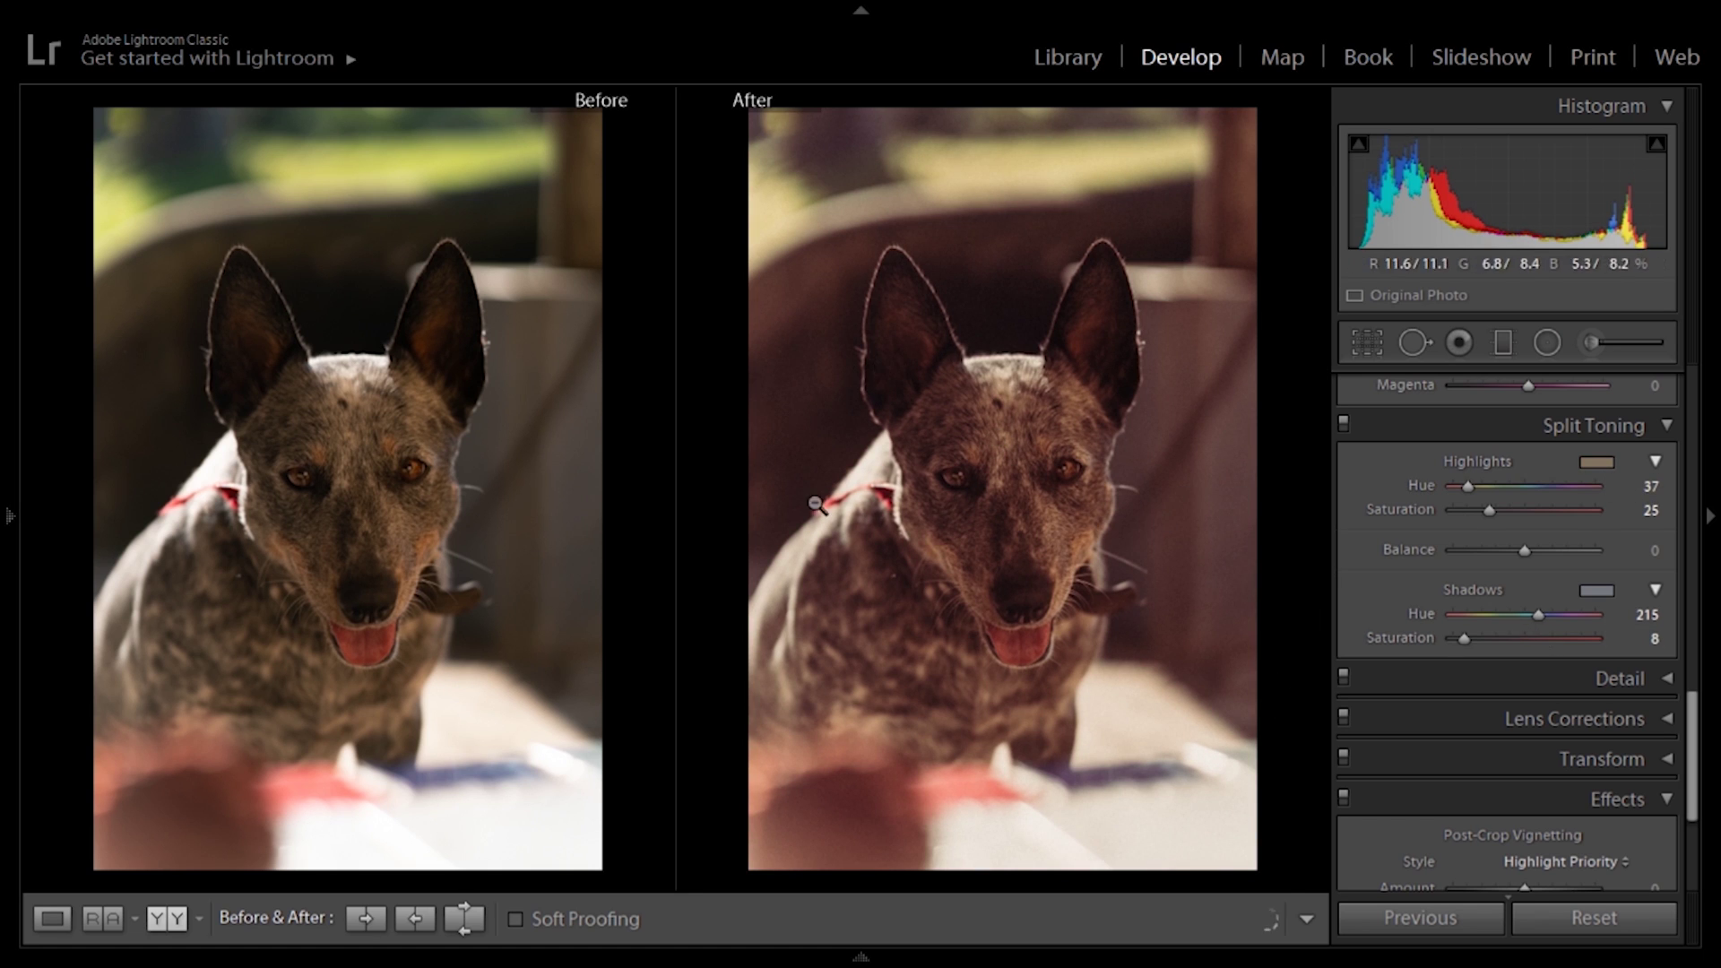
mouse_move(1482, 638)
mouse_down()
mouse_move(1500, 645)
mouse_move(1493, 627)
mouse_up()
drag(1487, 506, 1499, 514)
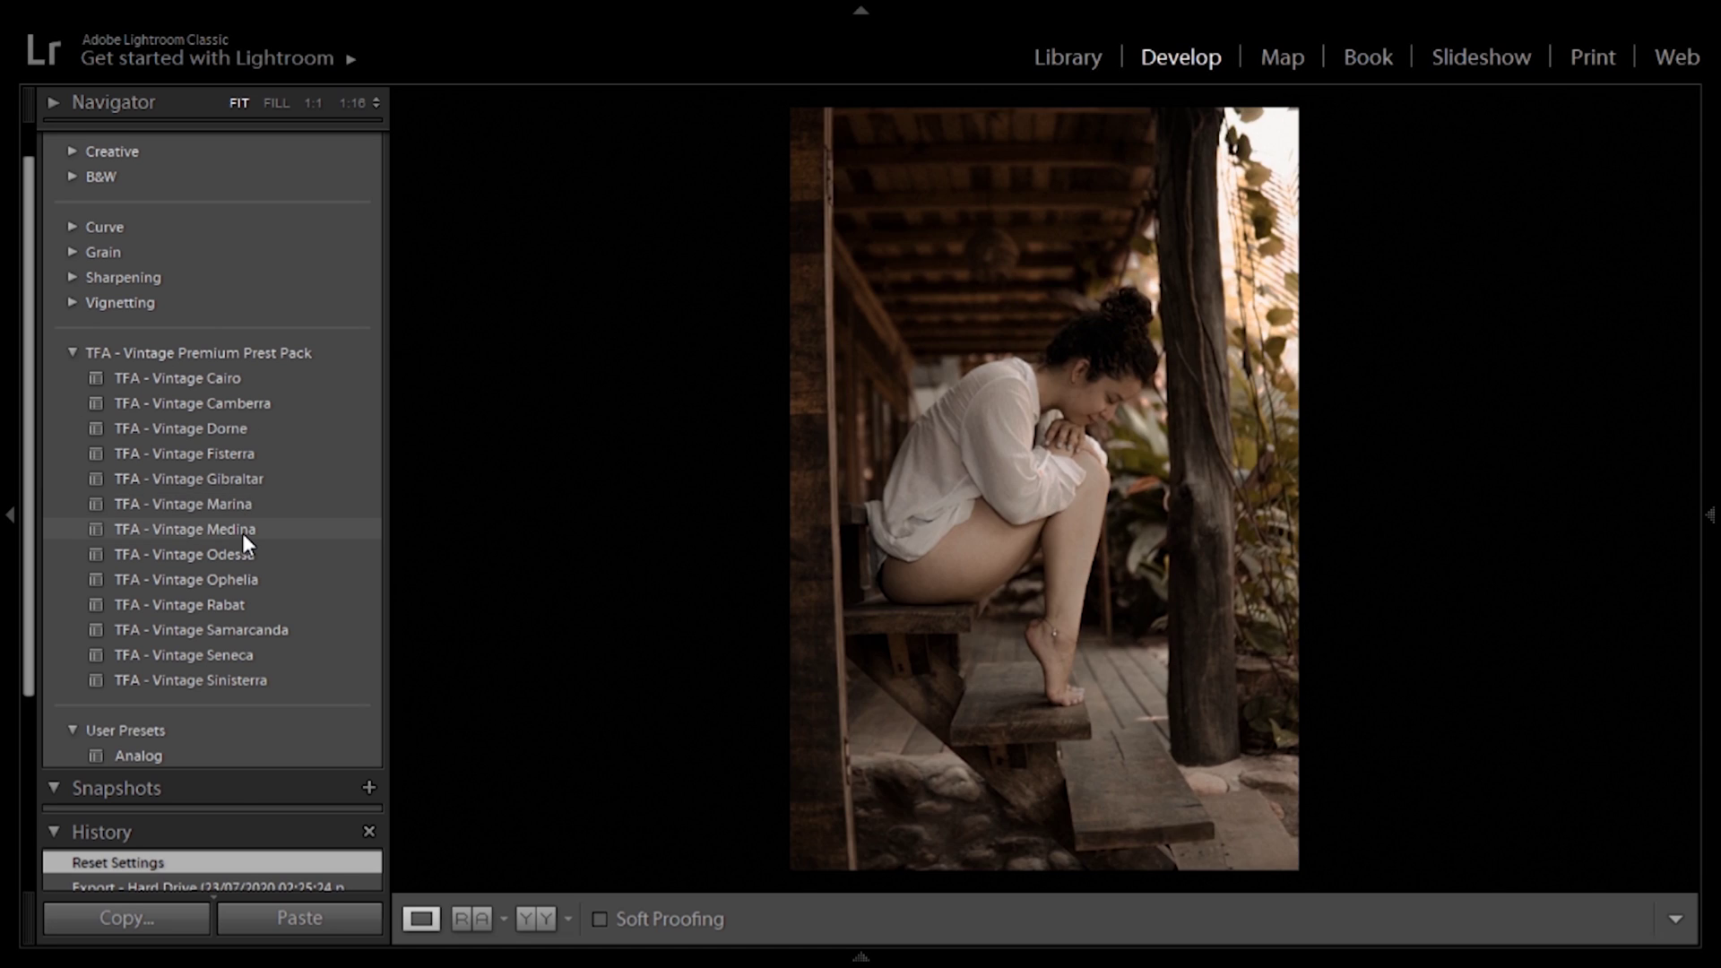
Apply the TFA - Vintage Medina preset to the photo of the woman on wooden steps and compare before and after.
click(244, 531)
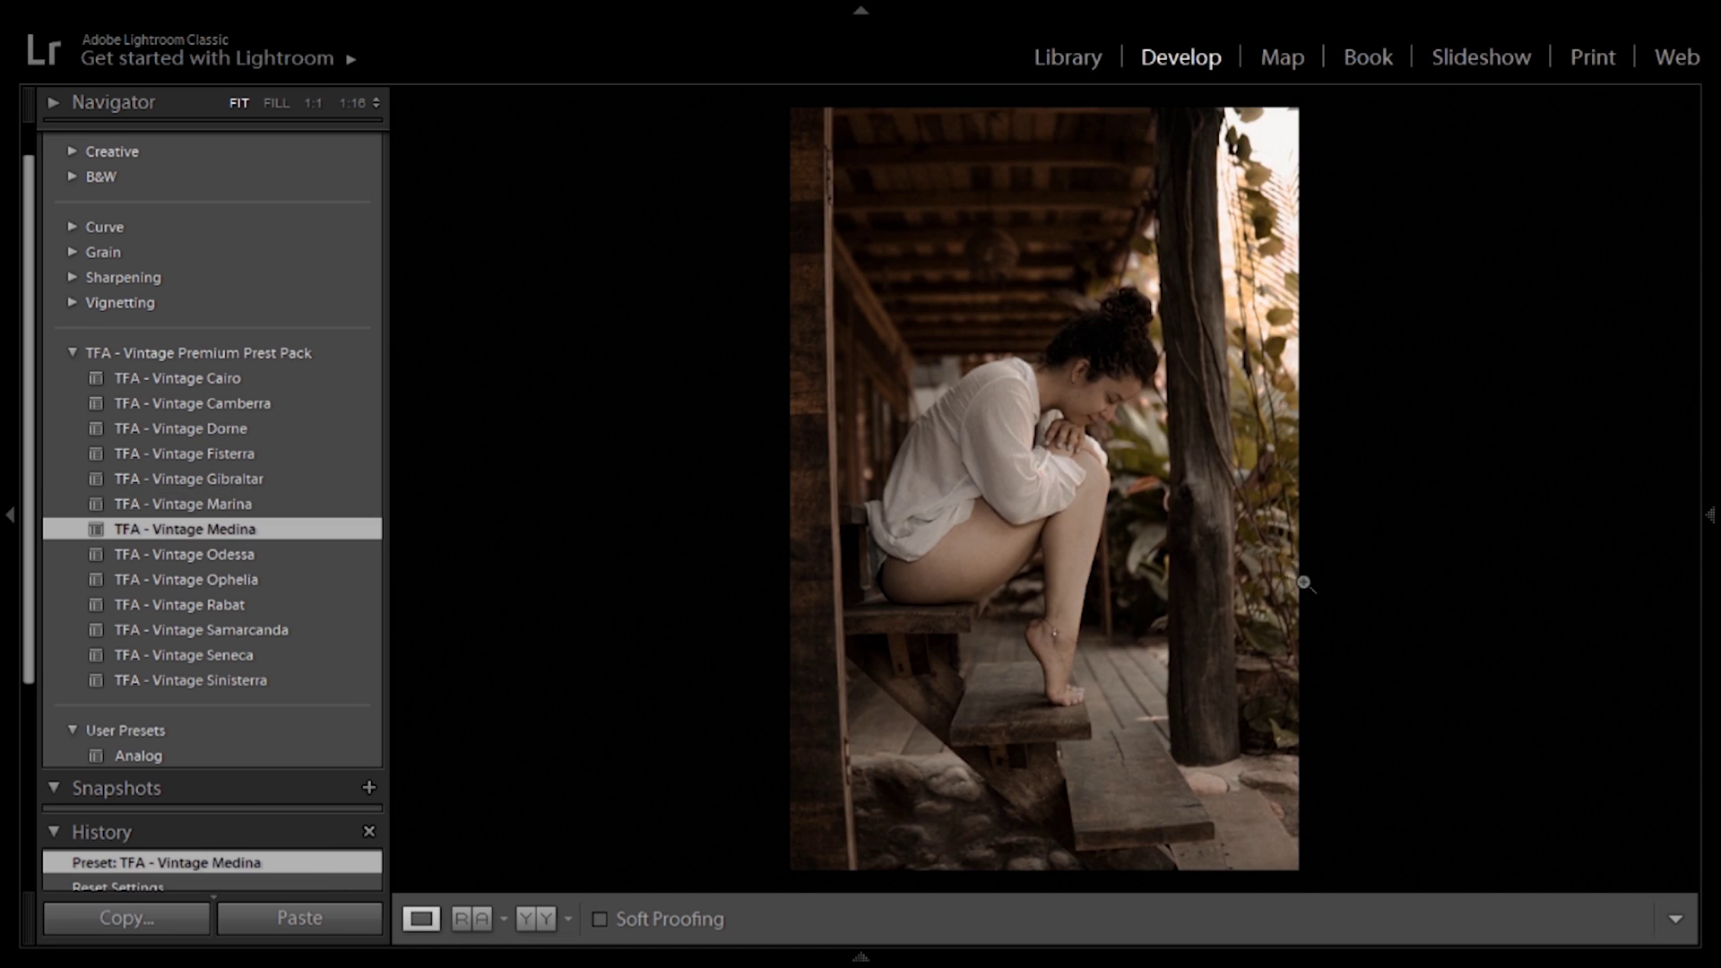
key(y)
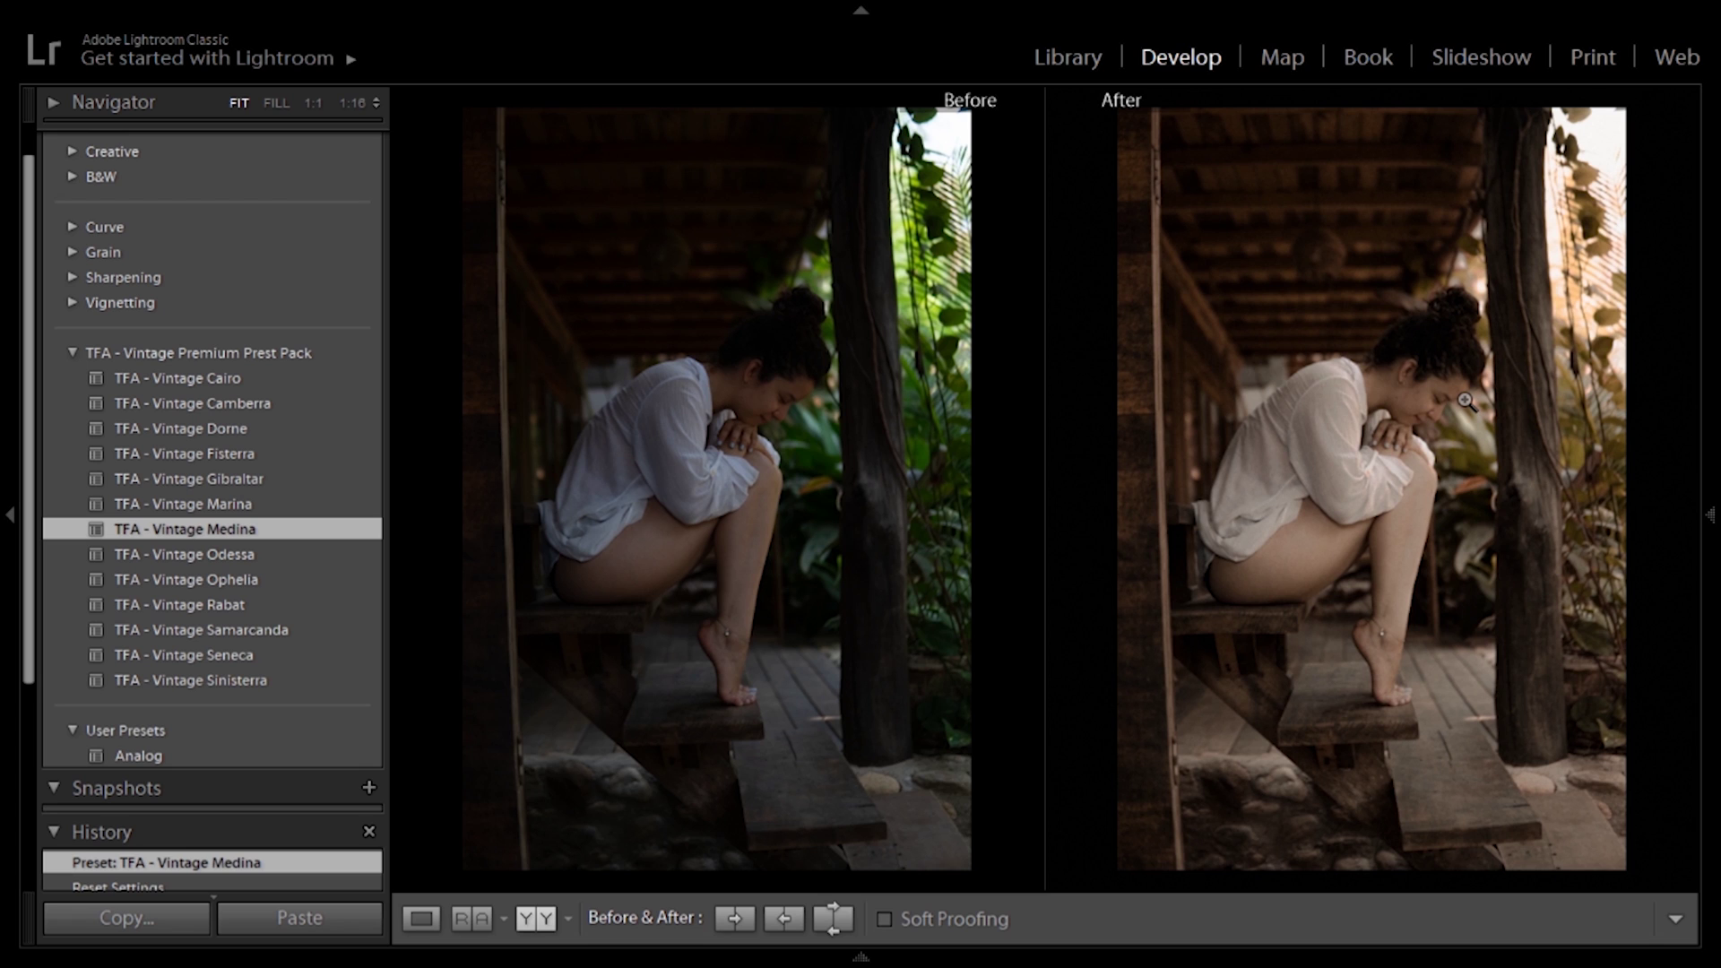
key(y)
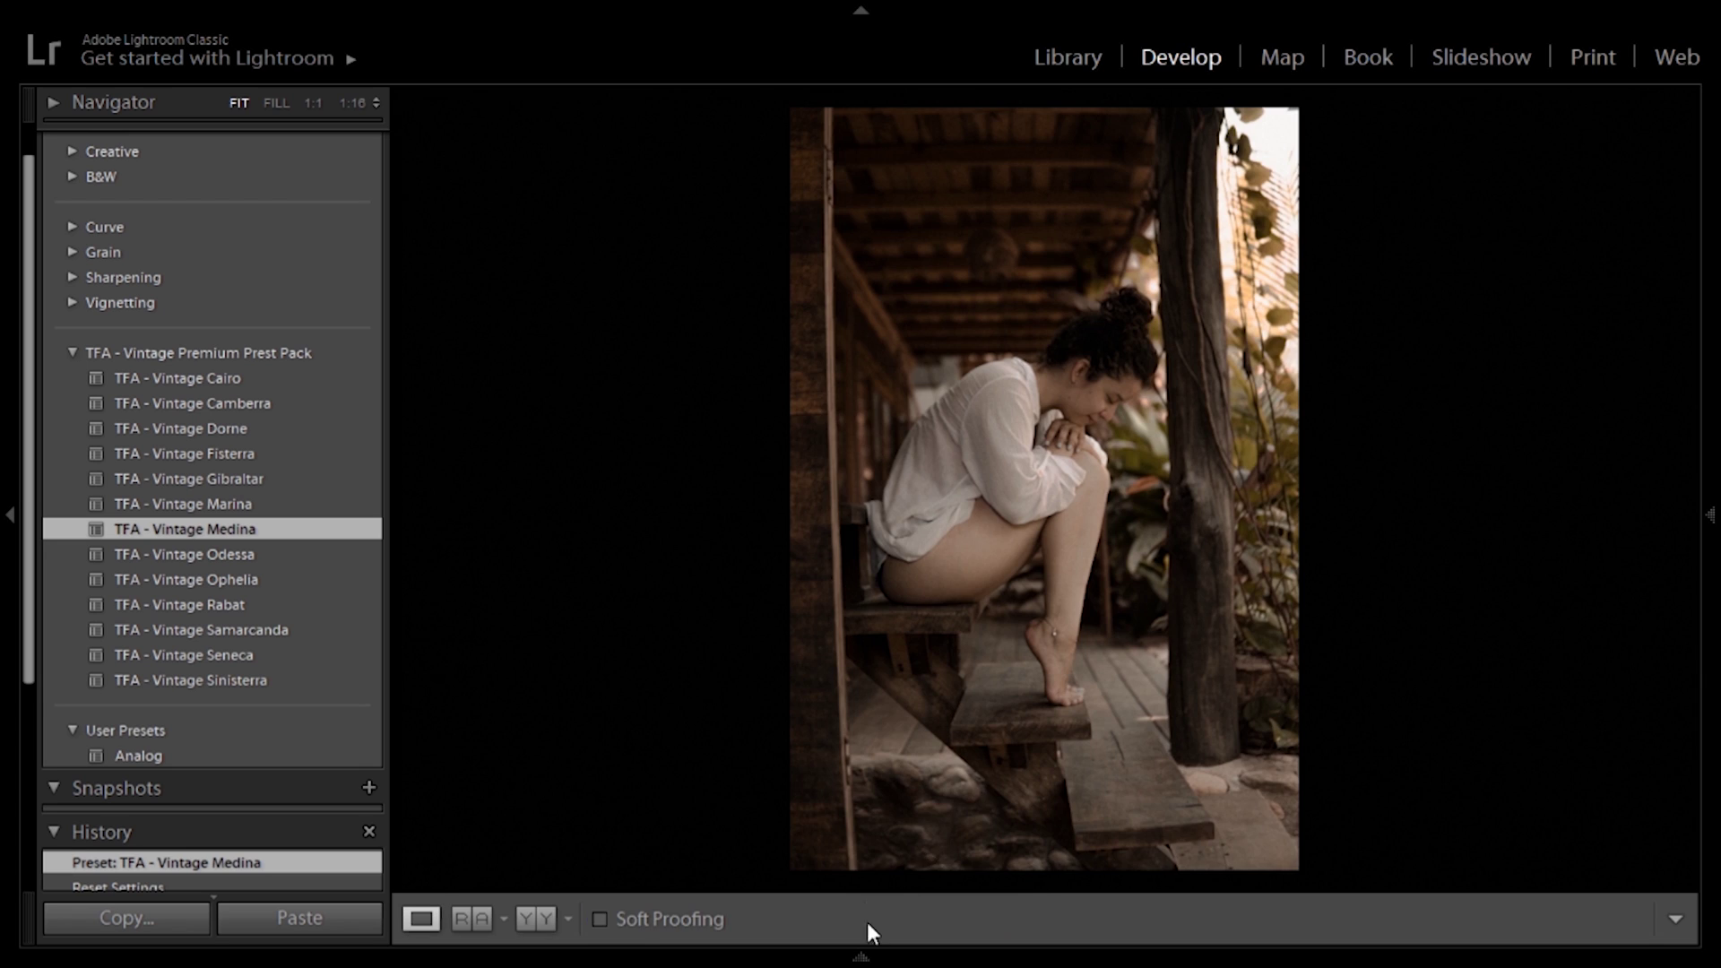
Open the photo of the hand holding a lens, apply the TFA - Vintage Sinisterra preset and compare before and after.
mouse_move(862, 958)
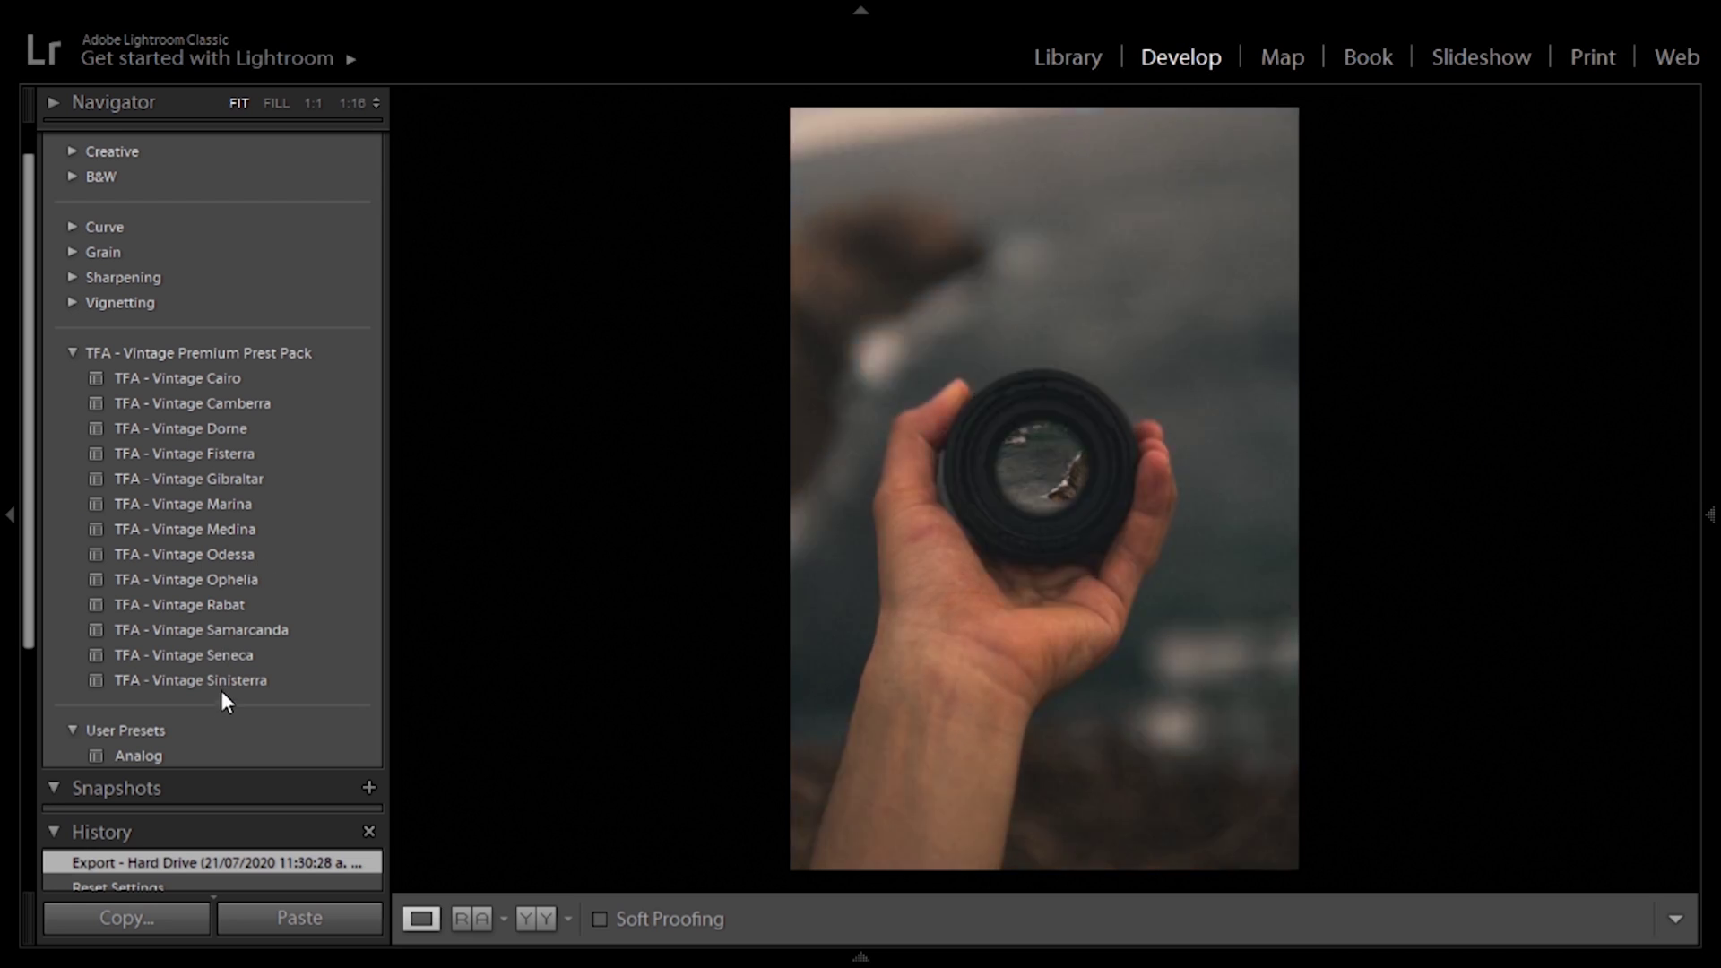
click(217, 685)
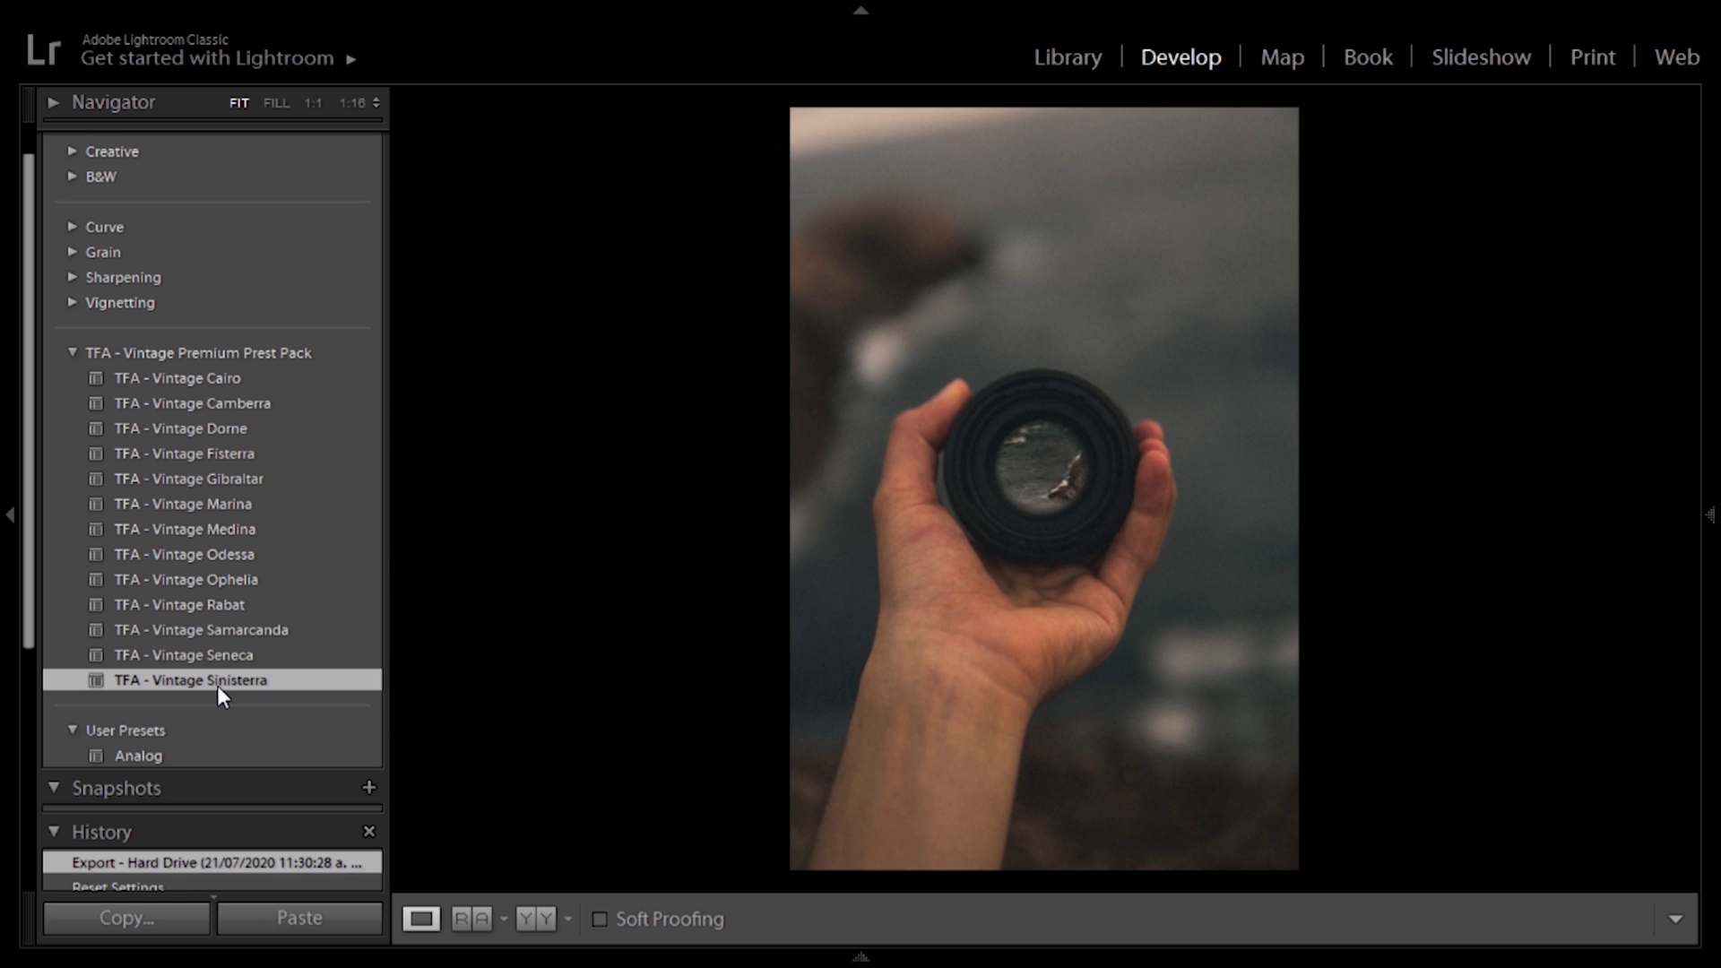
key(y)
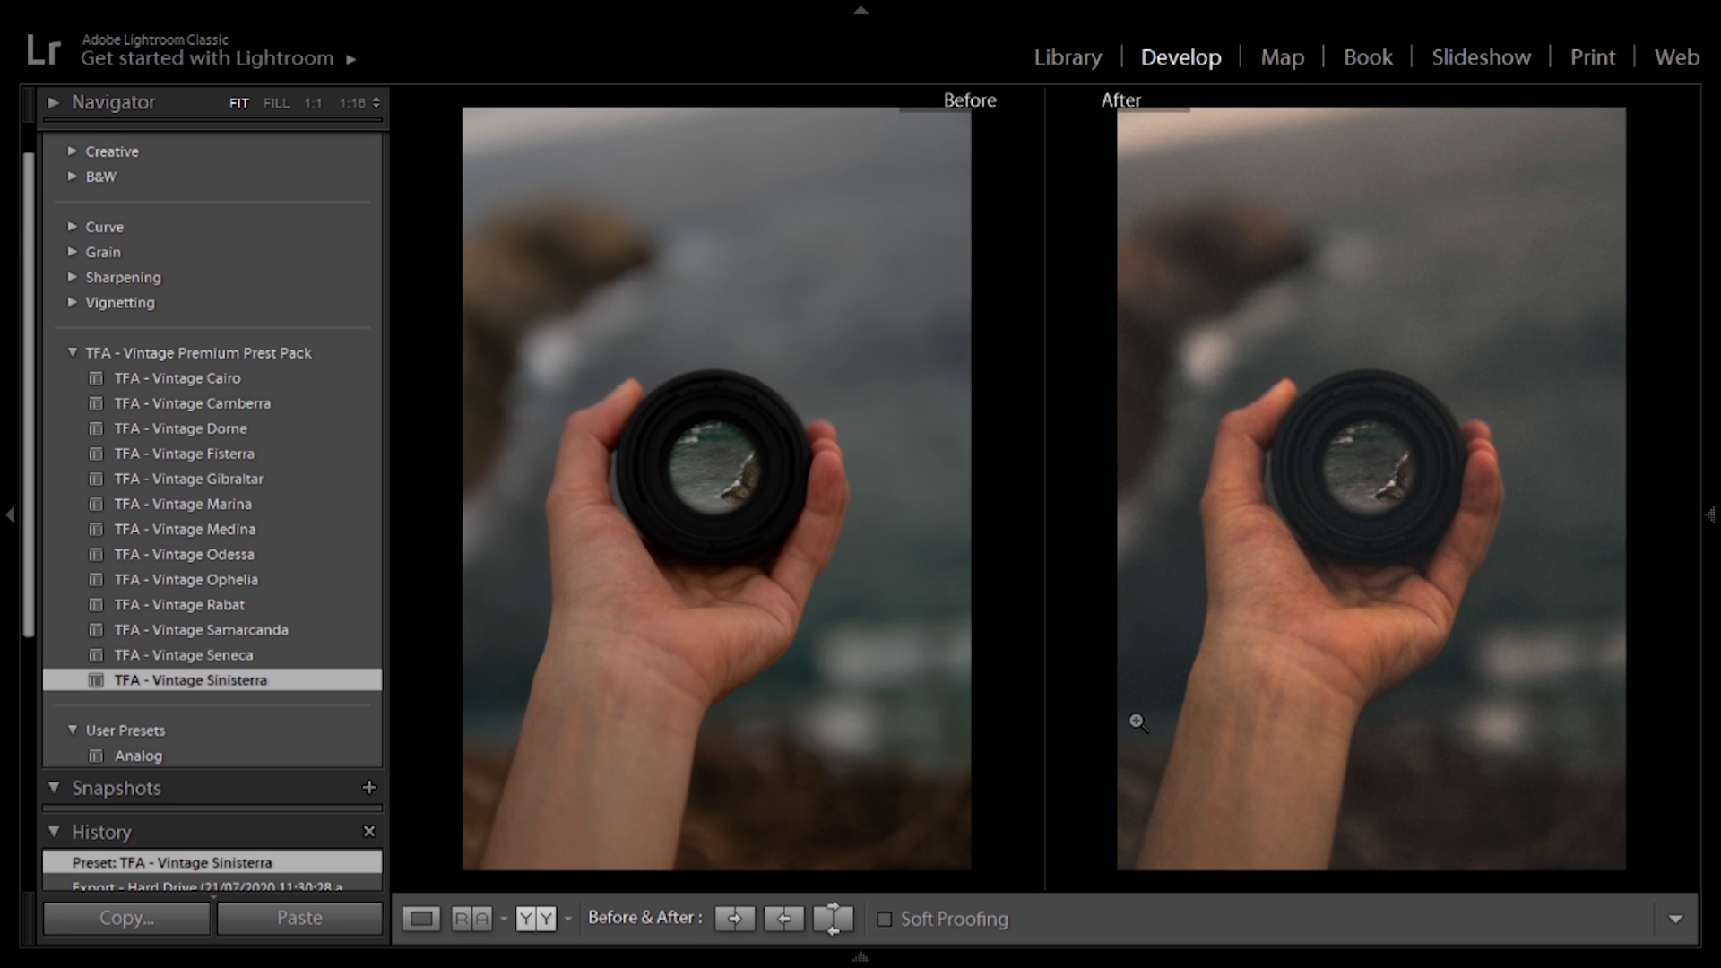
Open the photo of the grey dog standing in the field, reset its settings and apply the TFA - Vintage Camberra preset.
mouse_move(1068, 948)
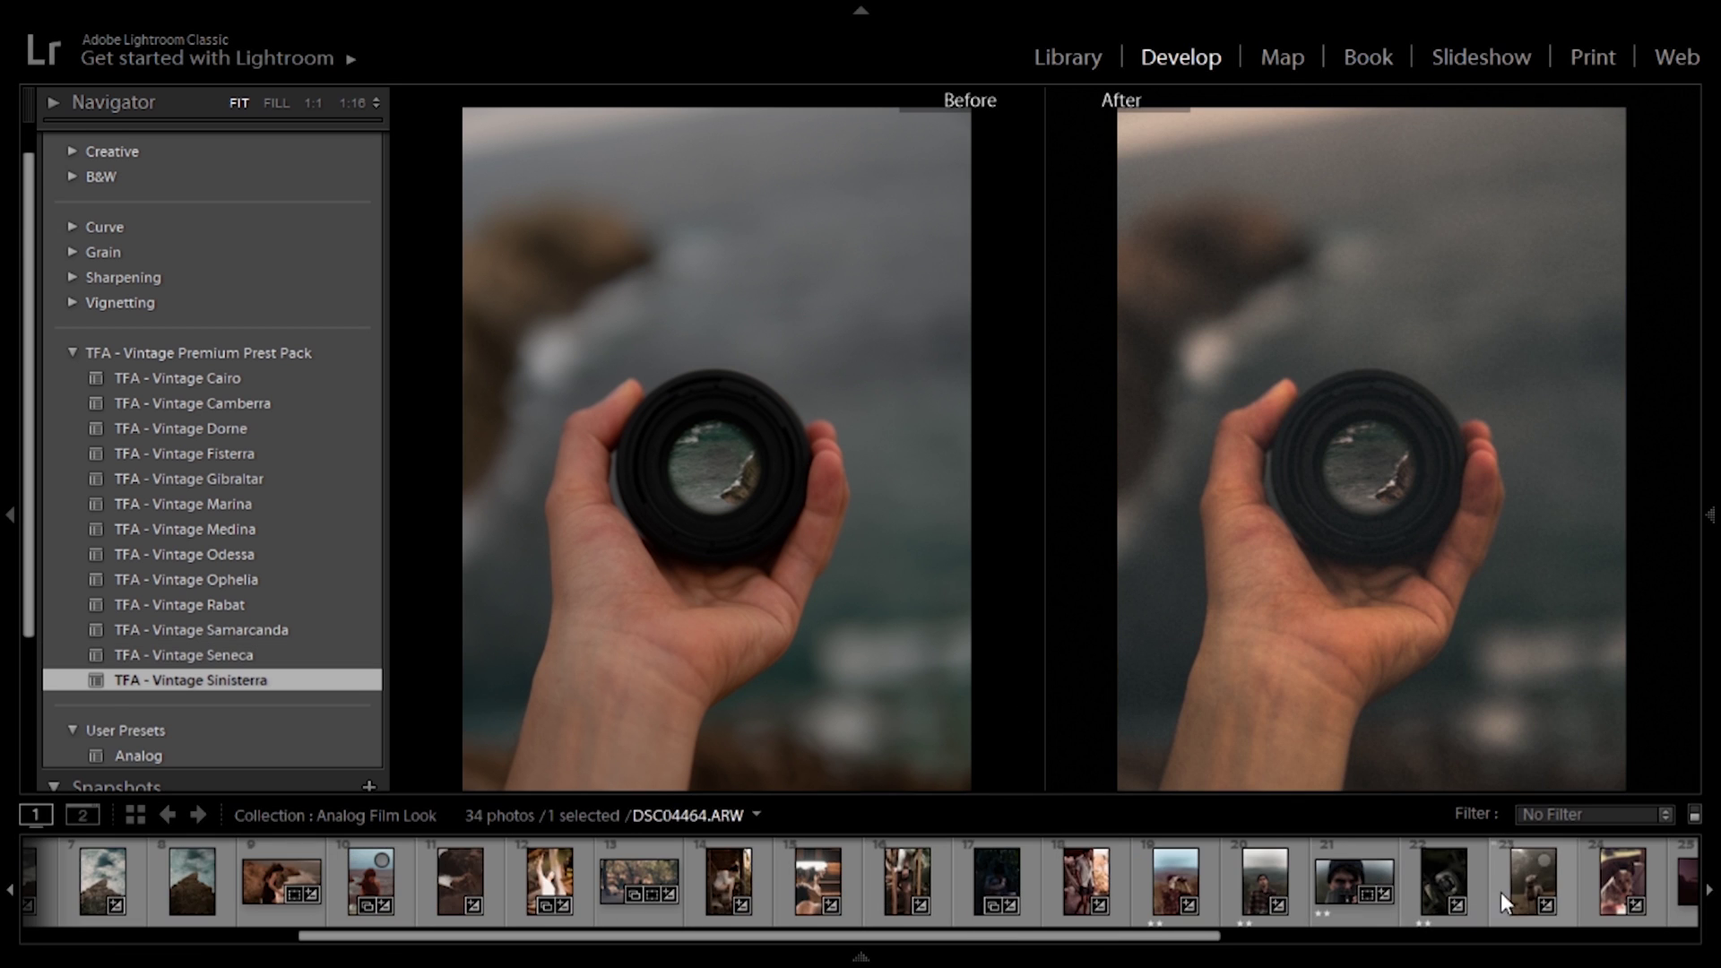
click(1510, 889)
key(y)
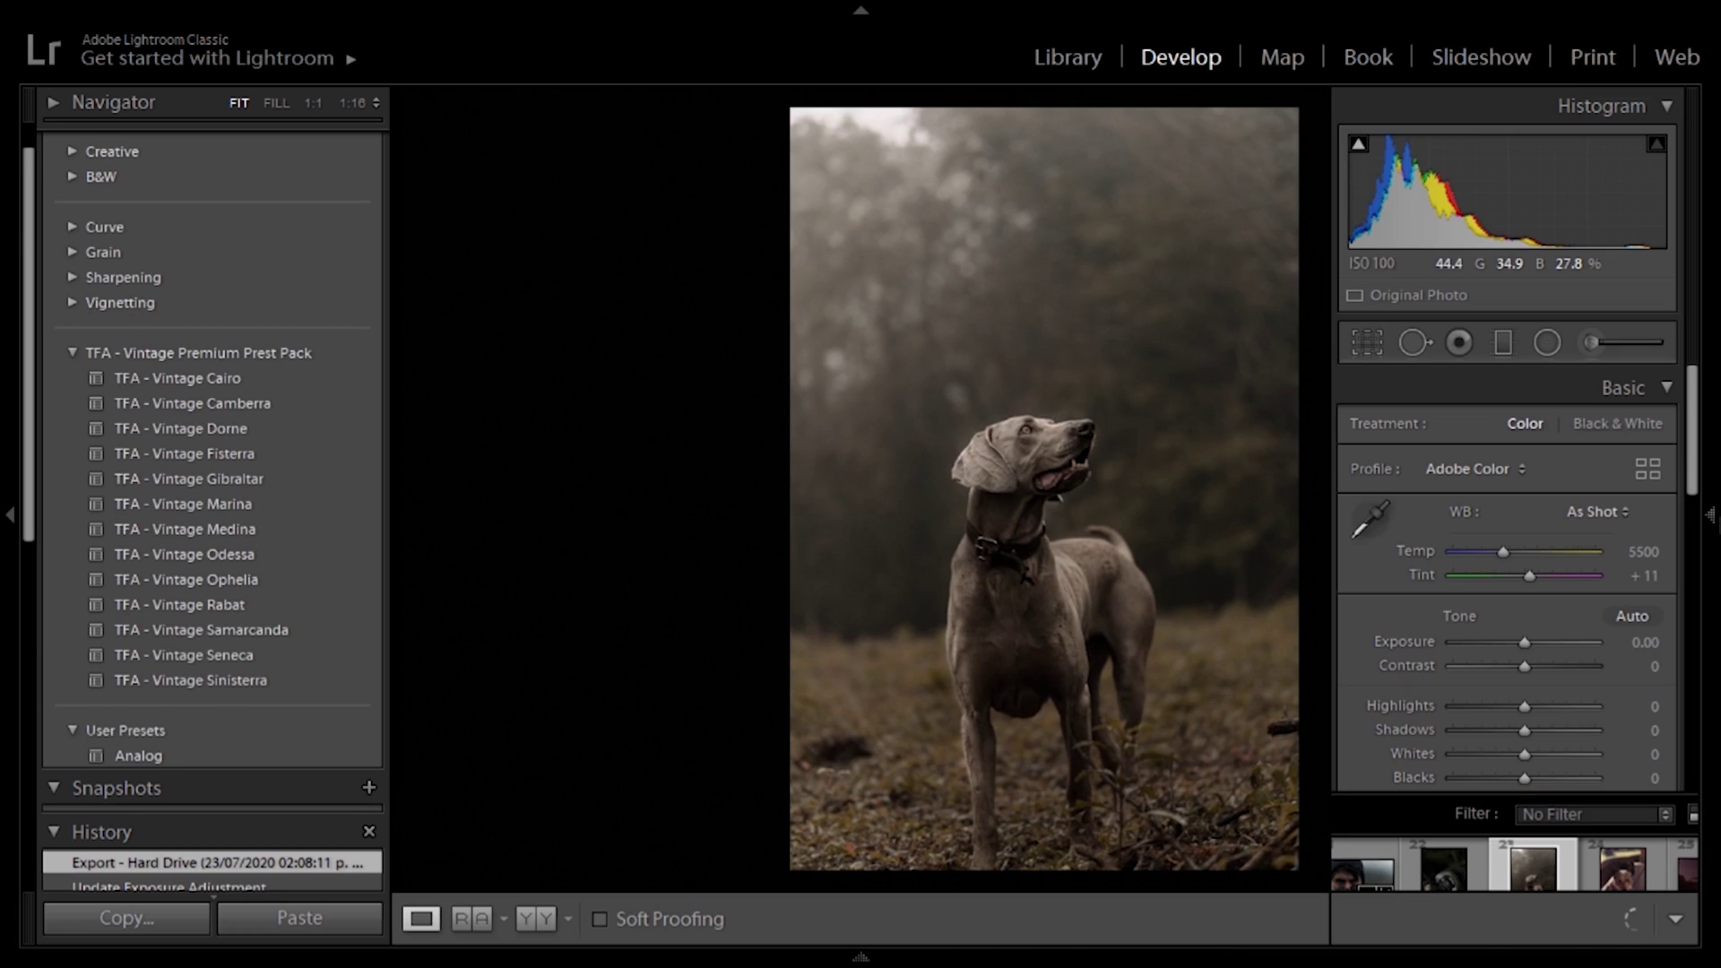
key(ctrl+shift+r)
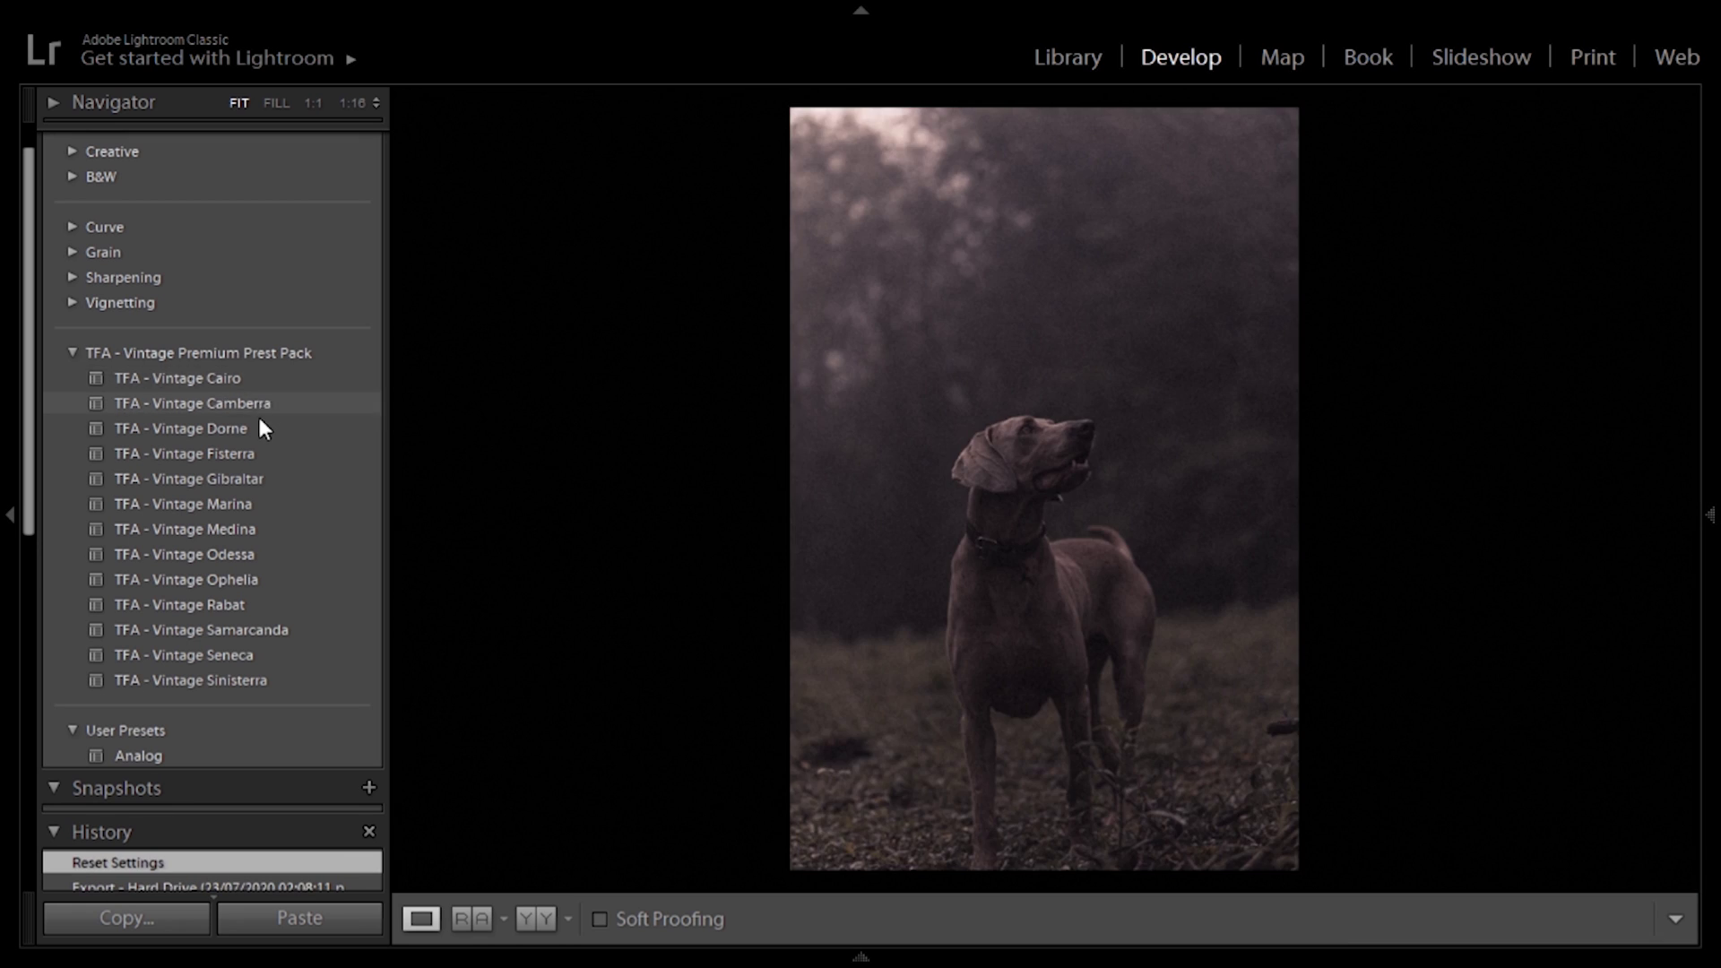
click(263, 401)
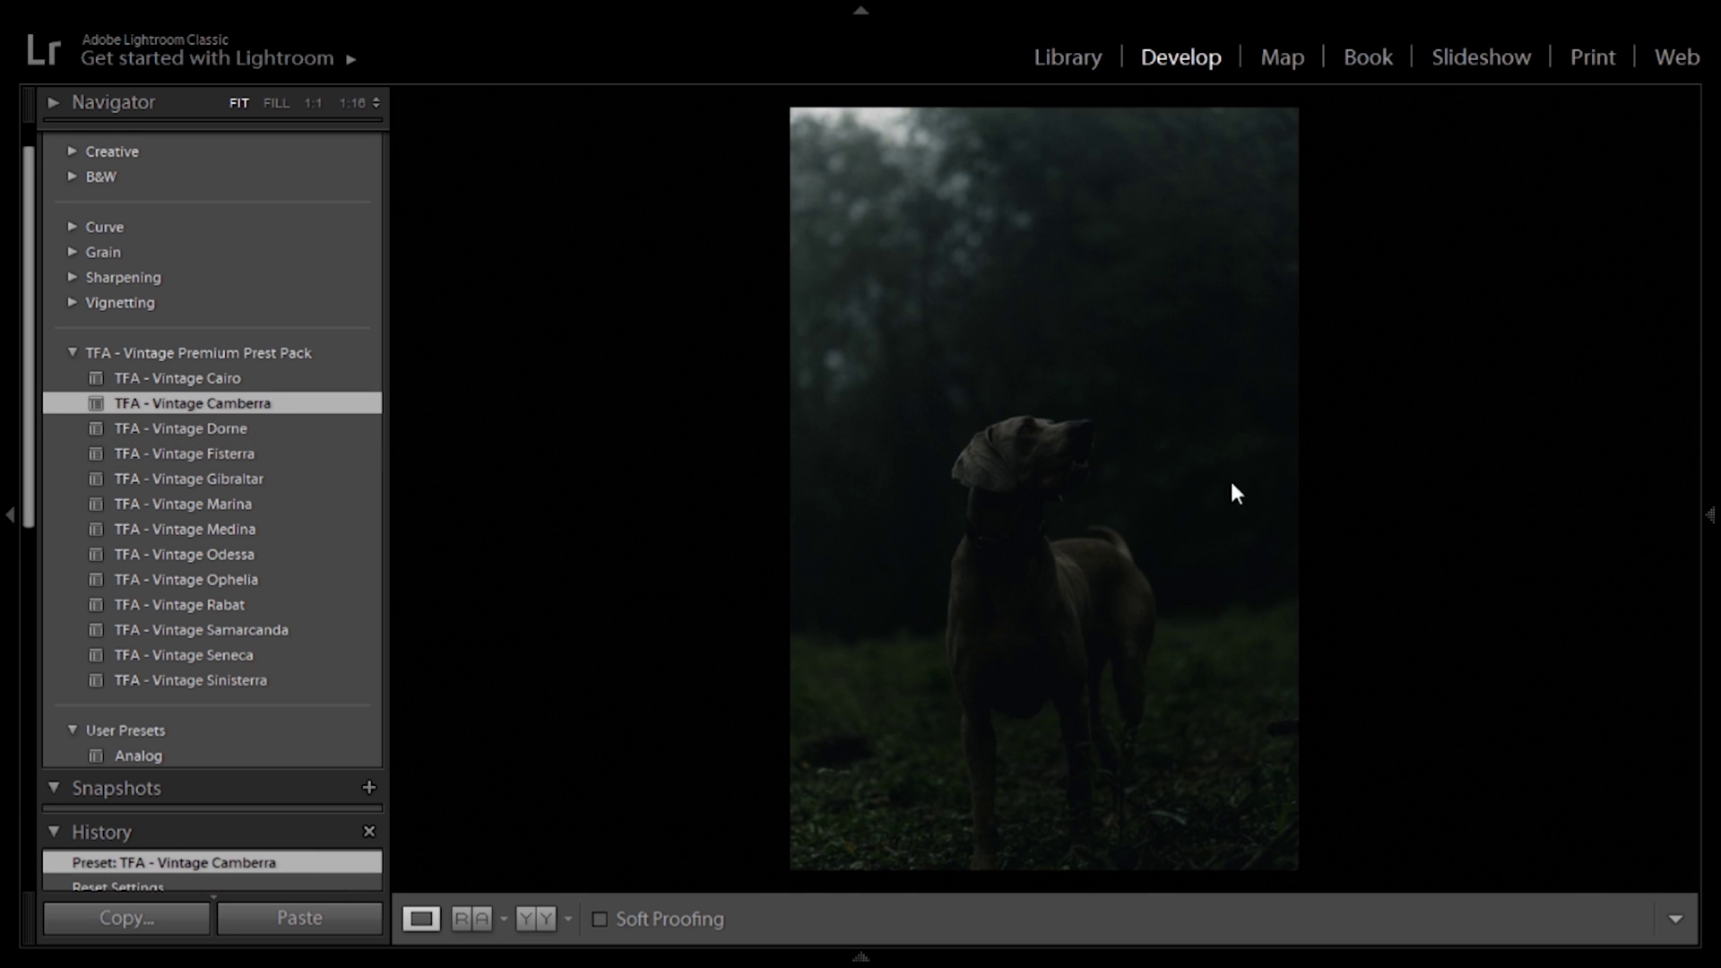
mouse_move(1703, 466)
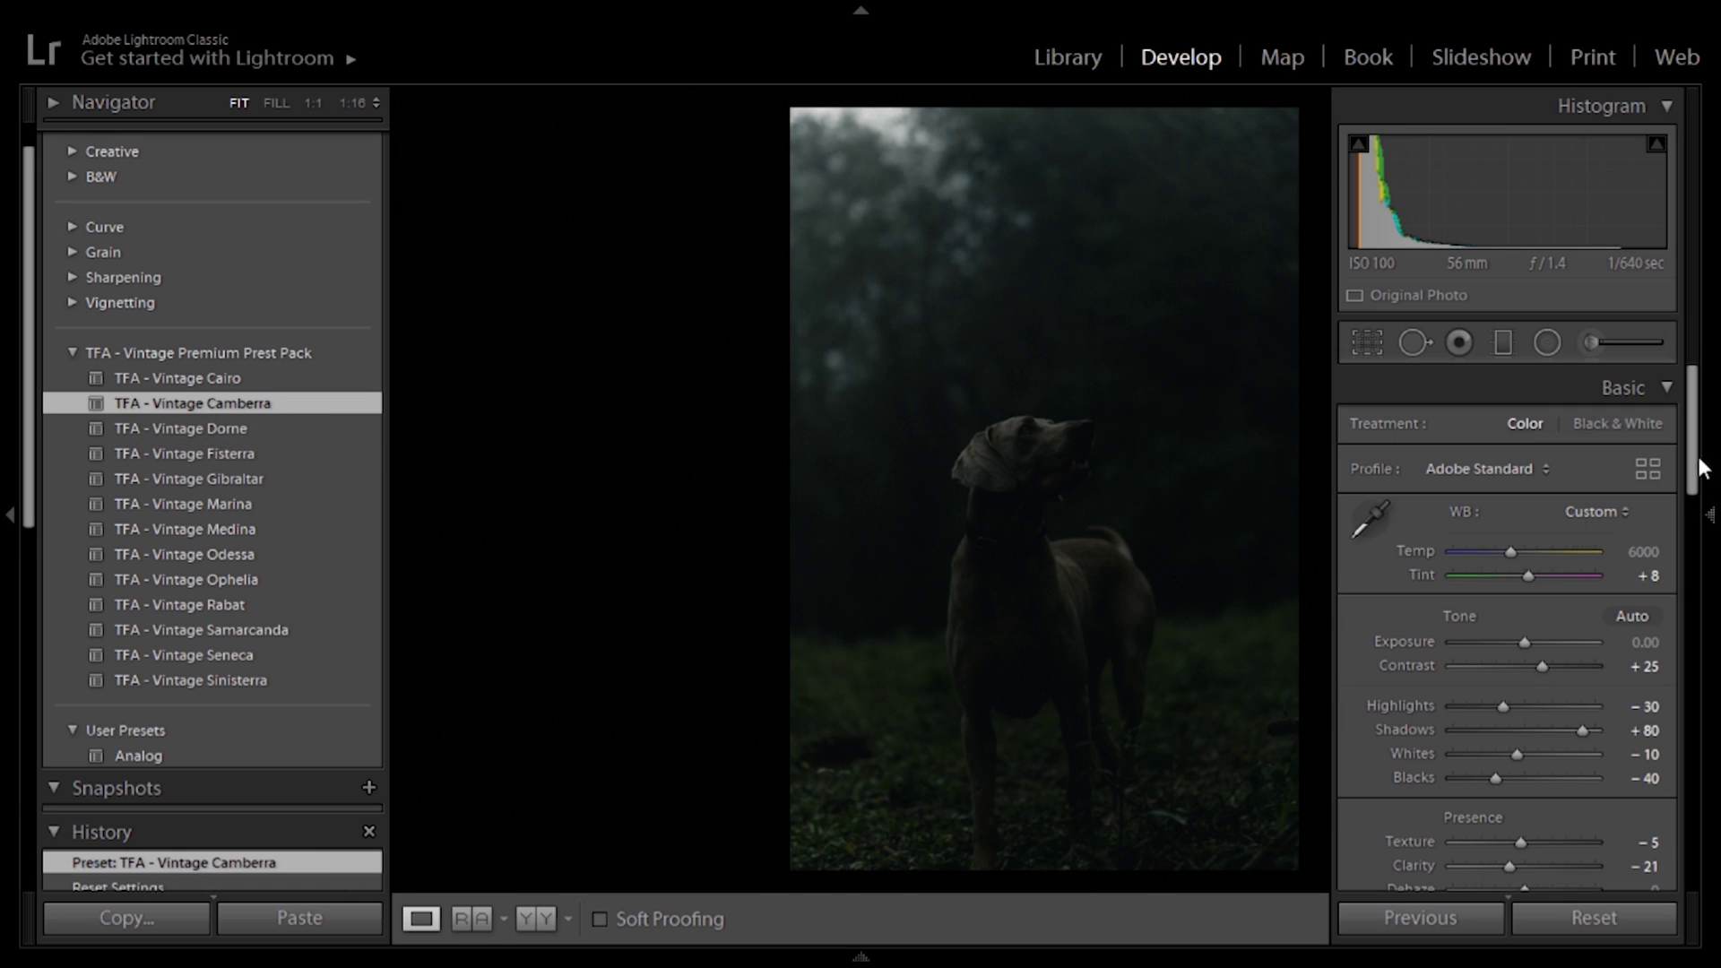
Raise the exposure of the grey dog photo to +1.58 and compare before and after.
click(1547, 642)
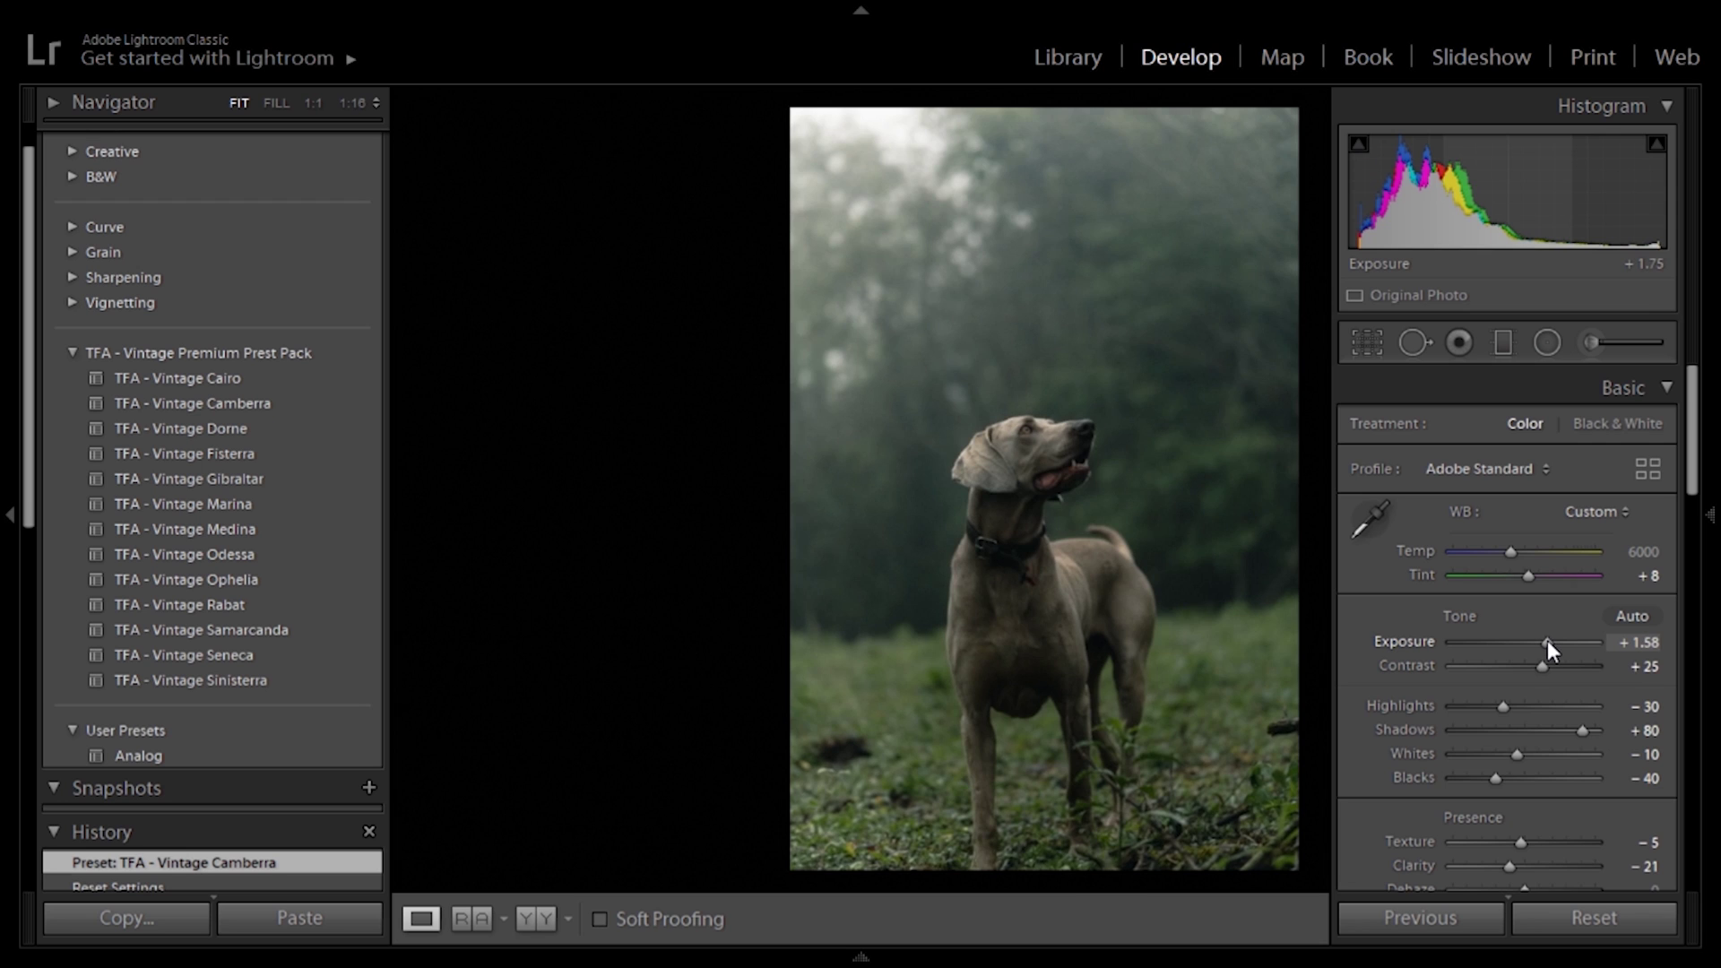
key(y)
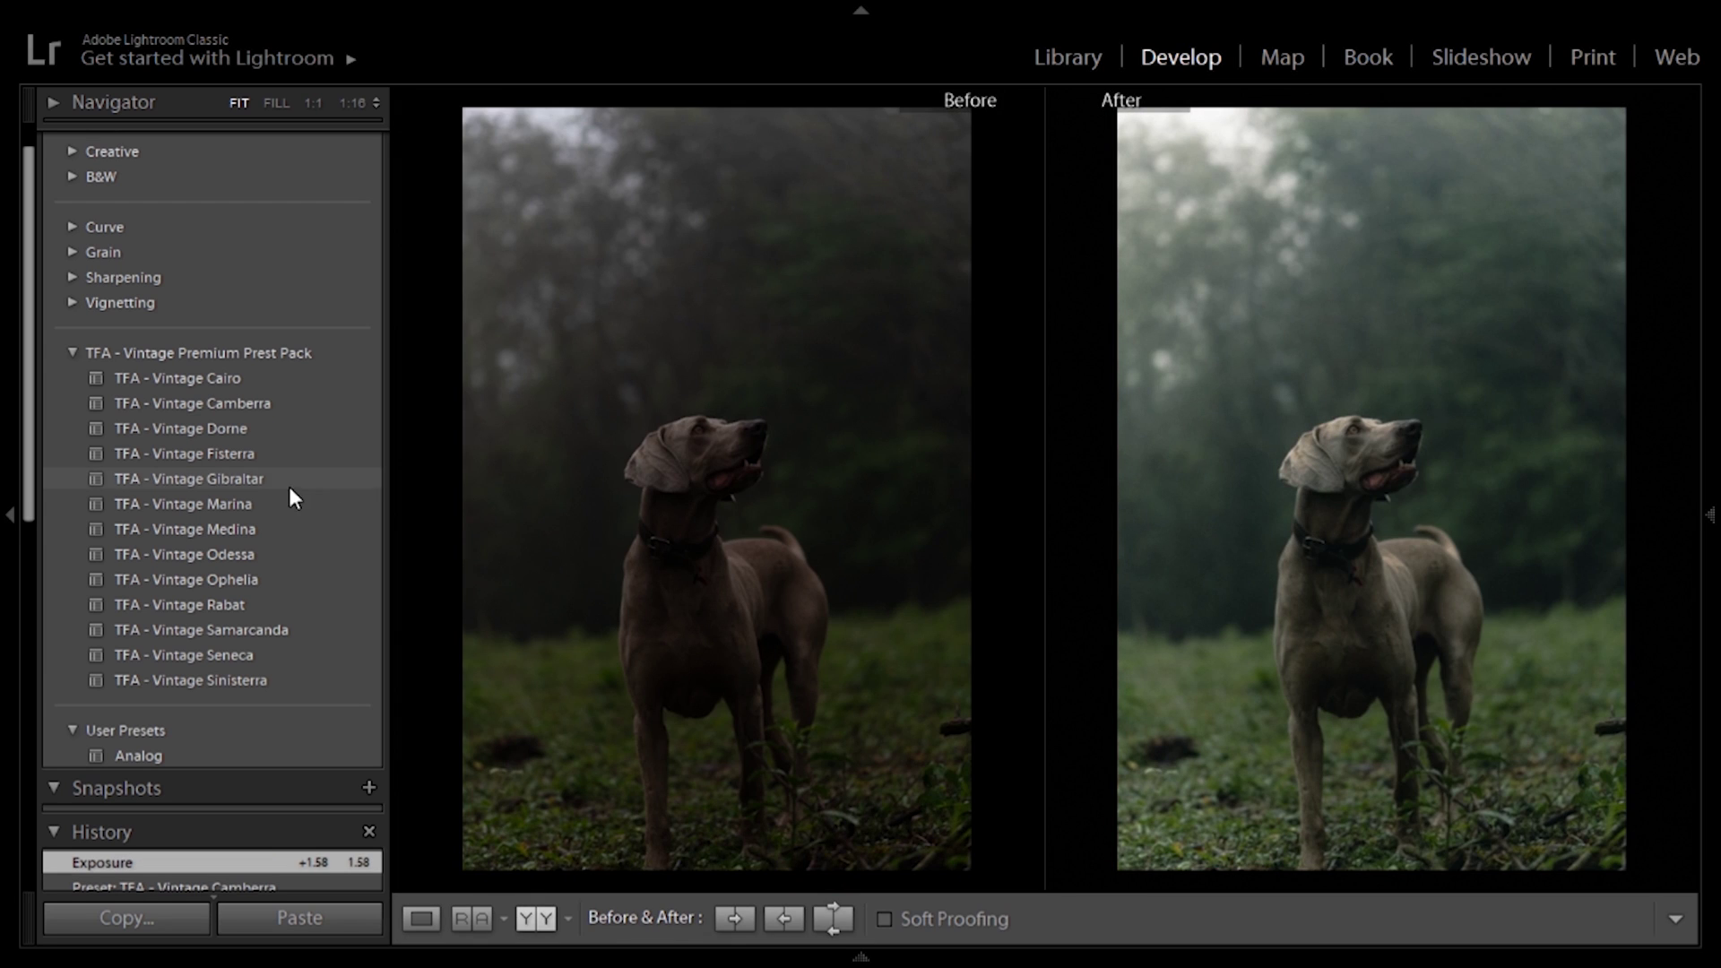
Apply the TFA - Vintage Fisterra preset and fine-tune the exposure.
click(254, 455)
mouse_move(1689, 496)
drag(1559, 633, 1542, 647)
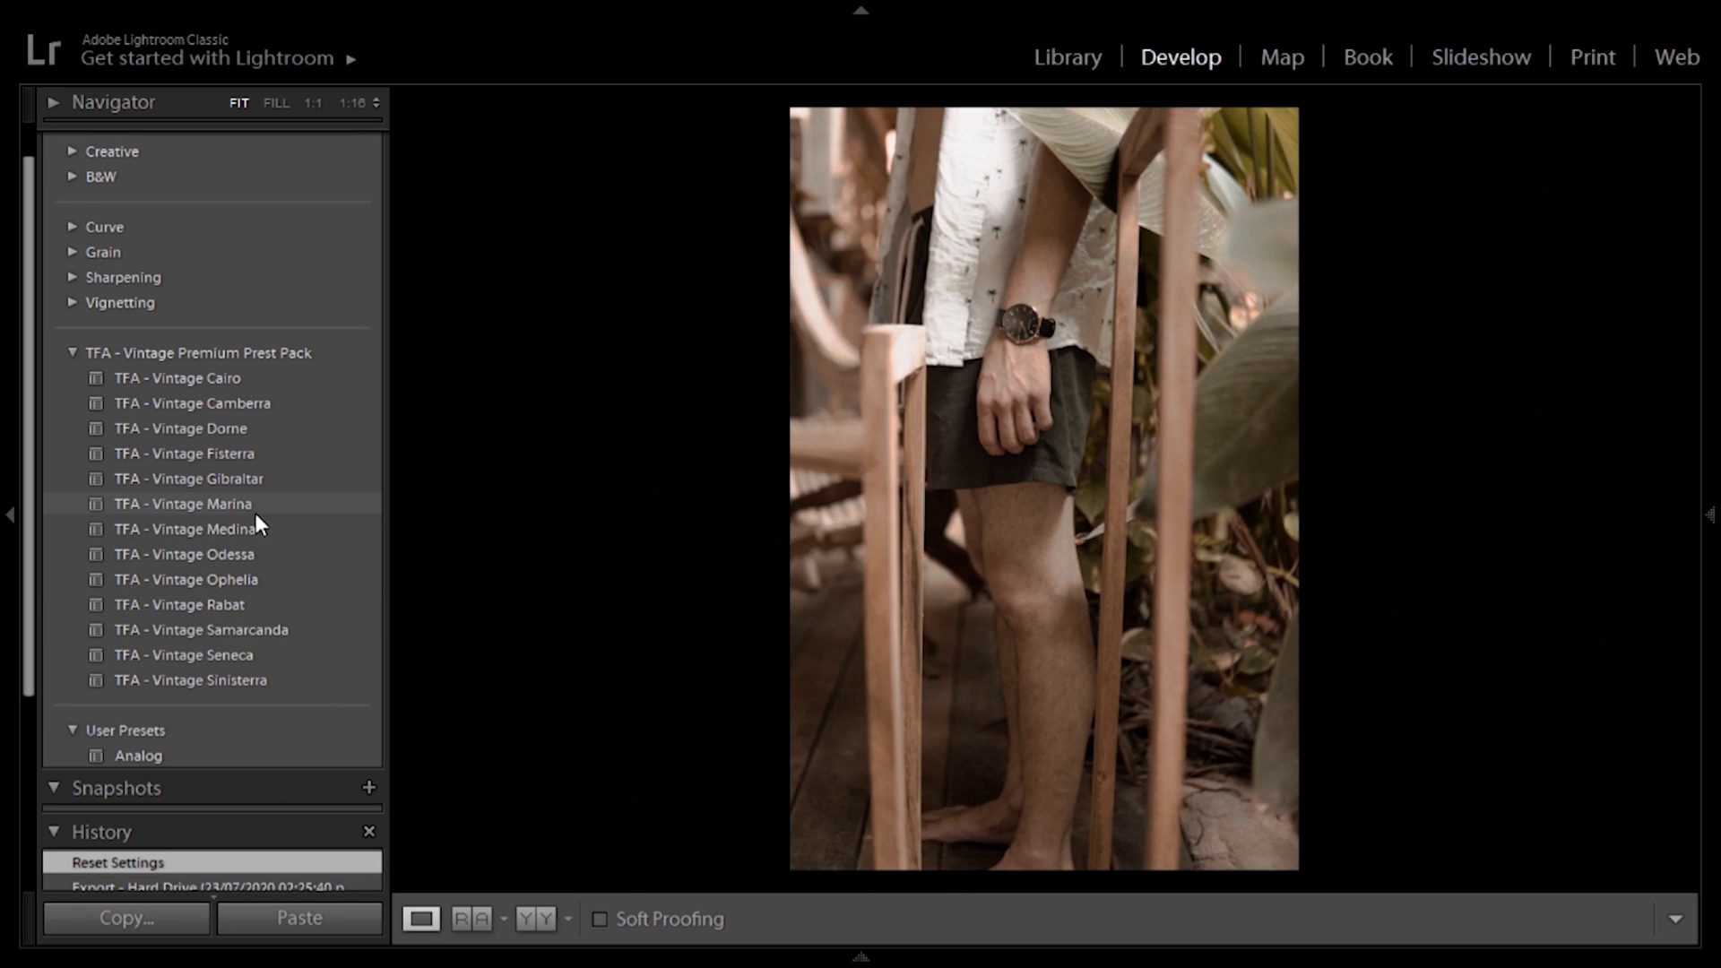
Apply the TFA - Vintage Marina preset to the photo of the person wearing a watch and compare before and after.
click(223, 504)
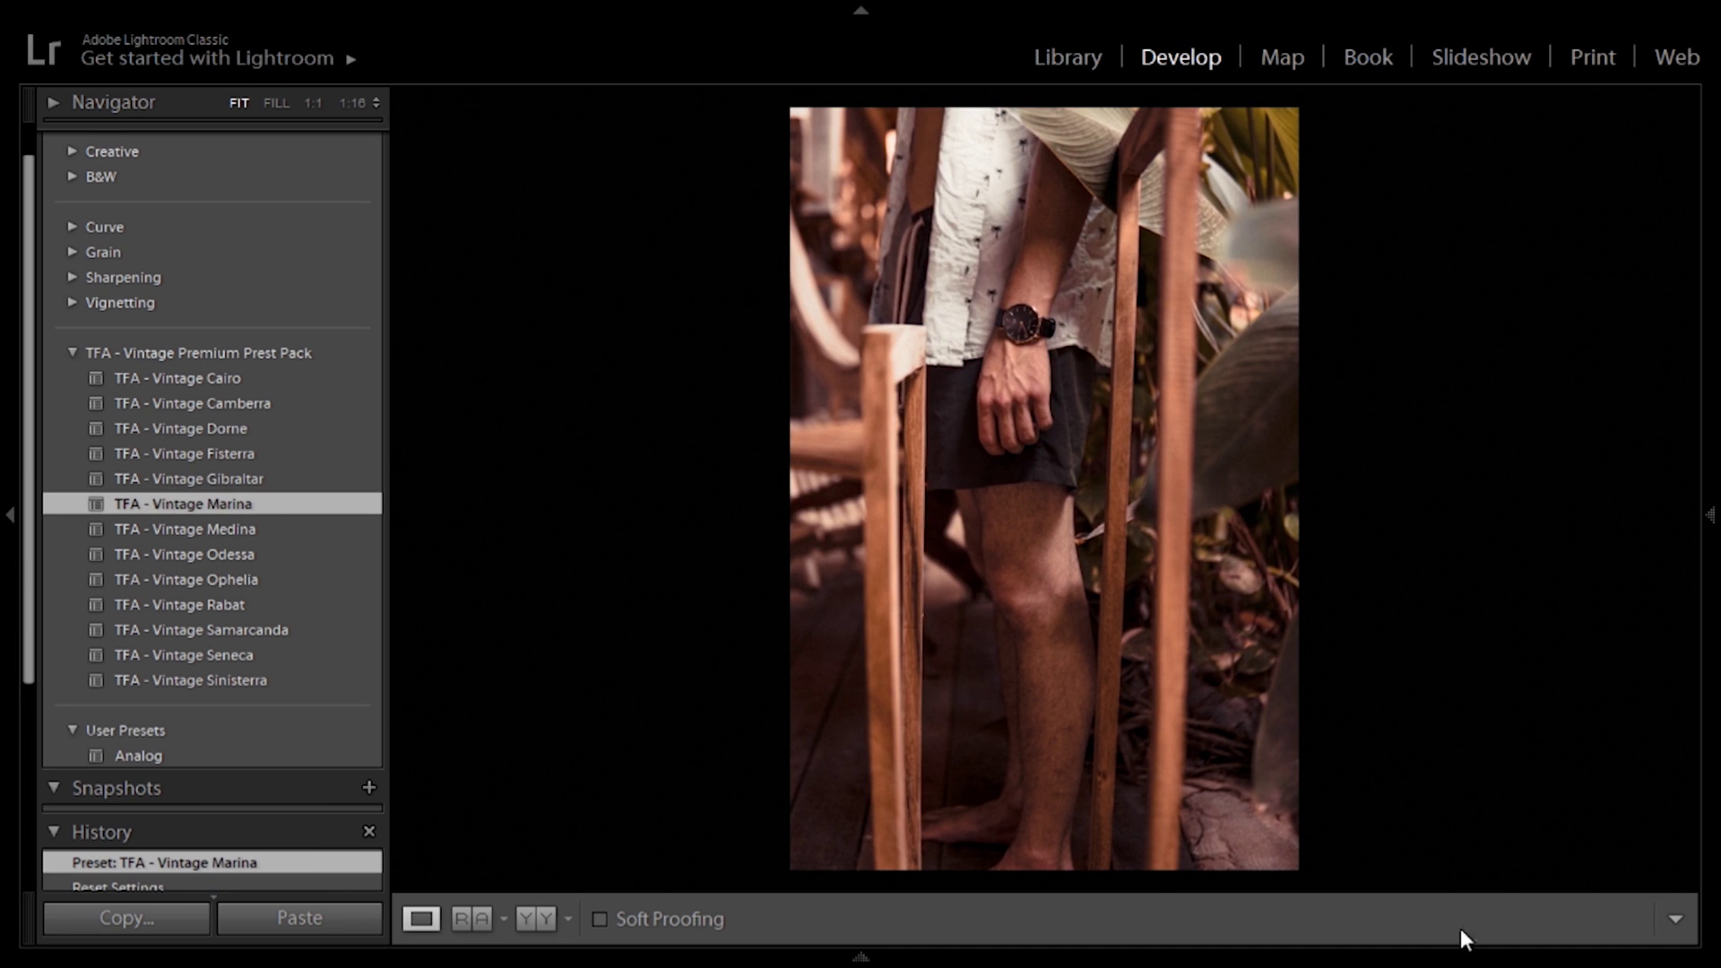
key(y)
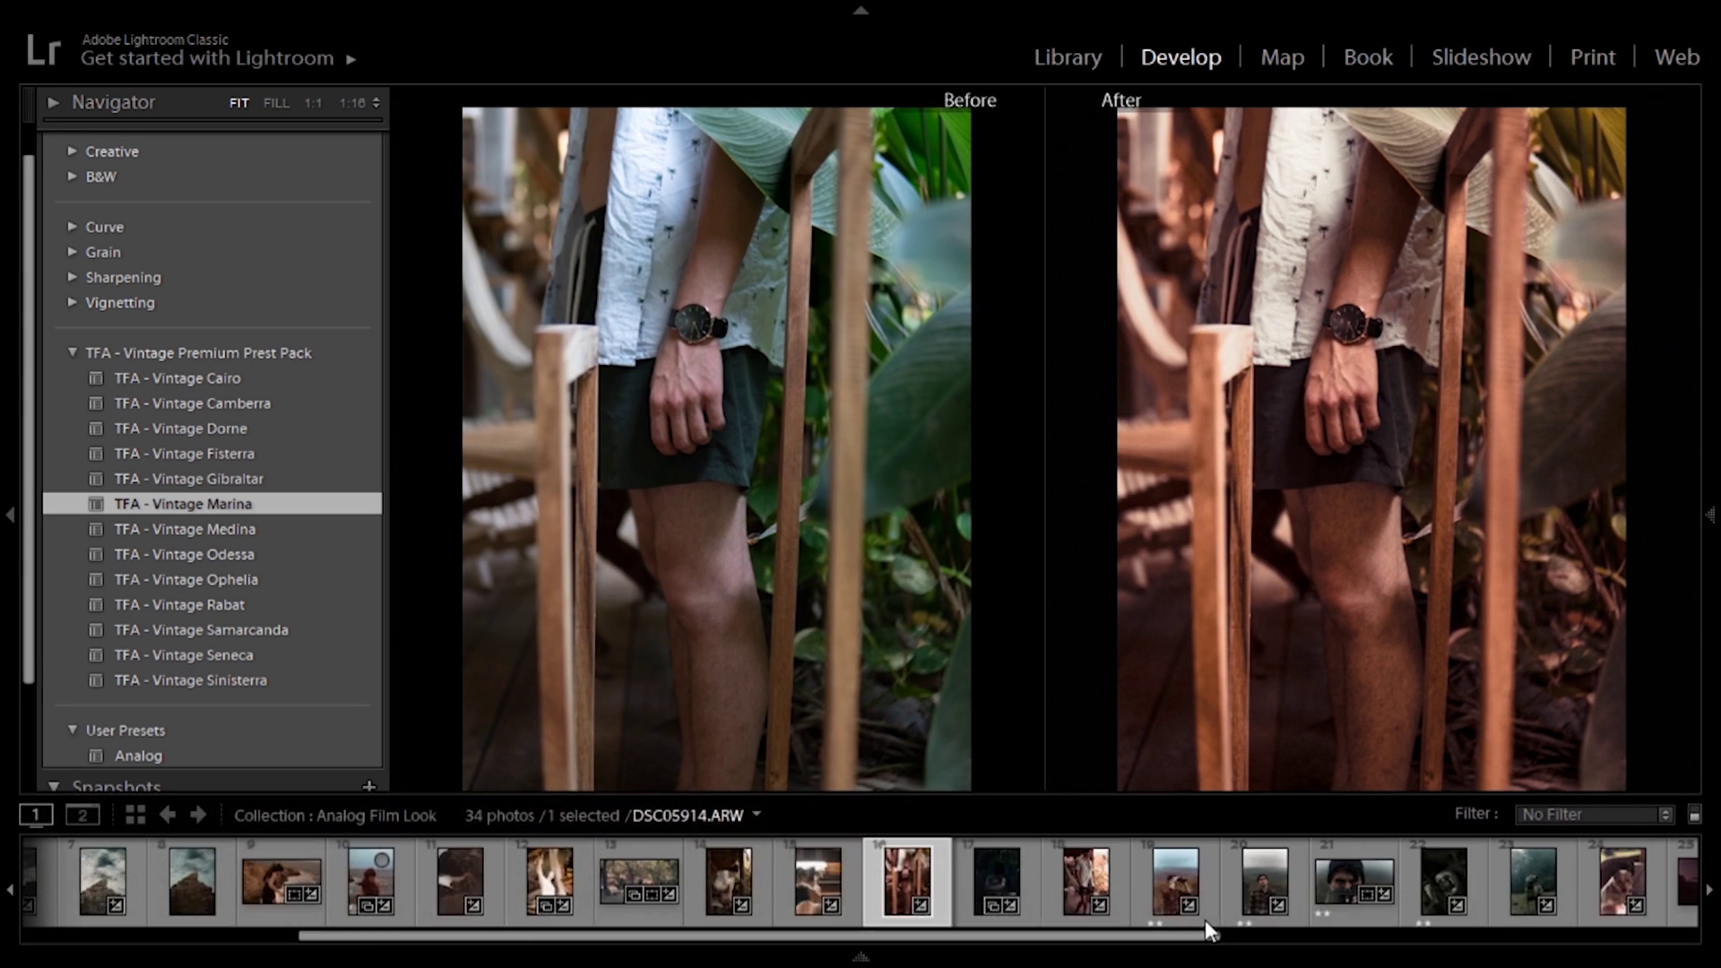
Open the photo of the man in a beanie and plaid shirt, apply the TFA - Vintage Gibraltar preset and compare before and after.
click(1191, 896)
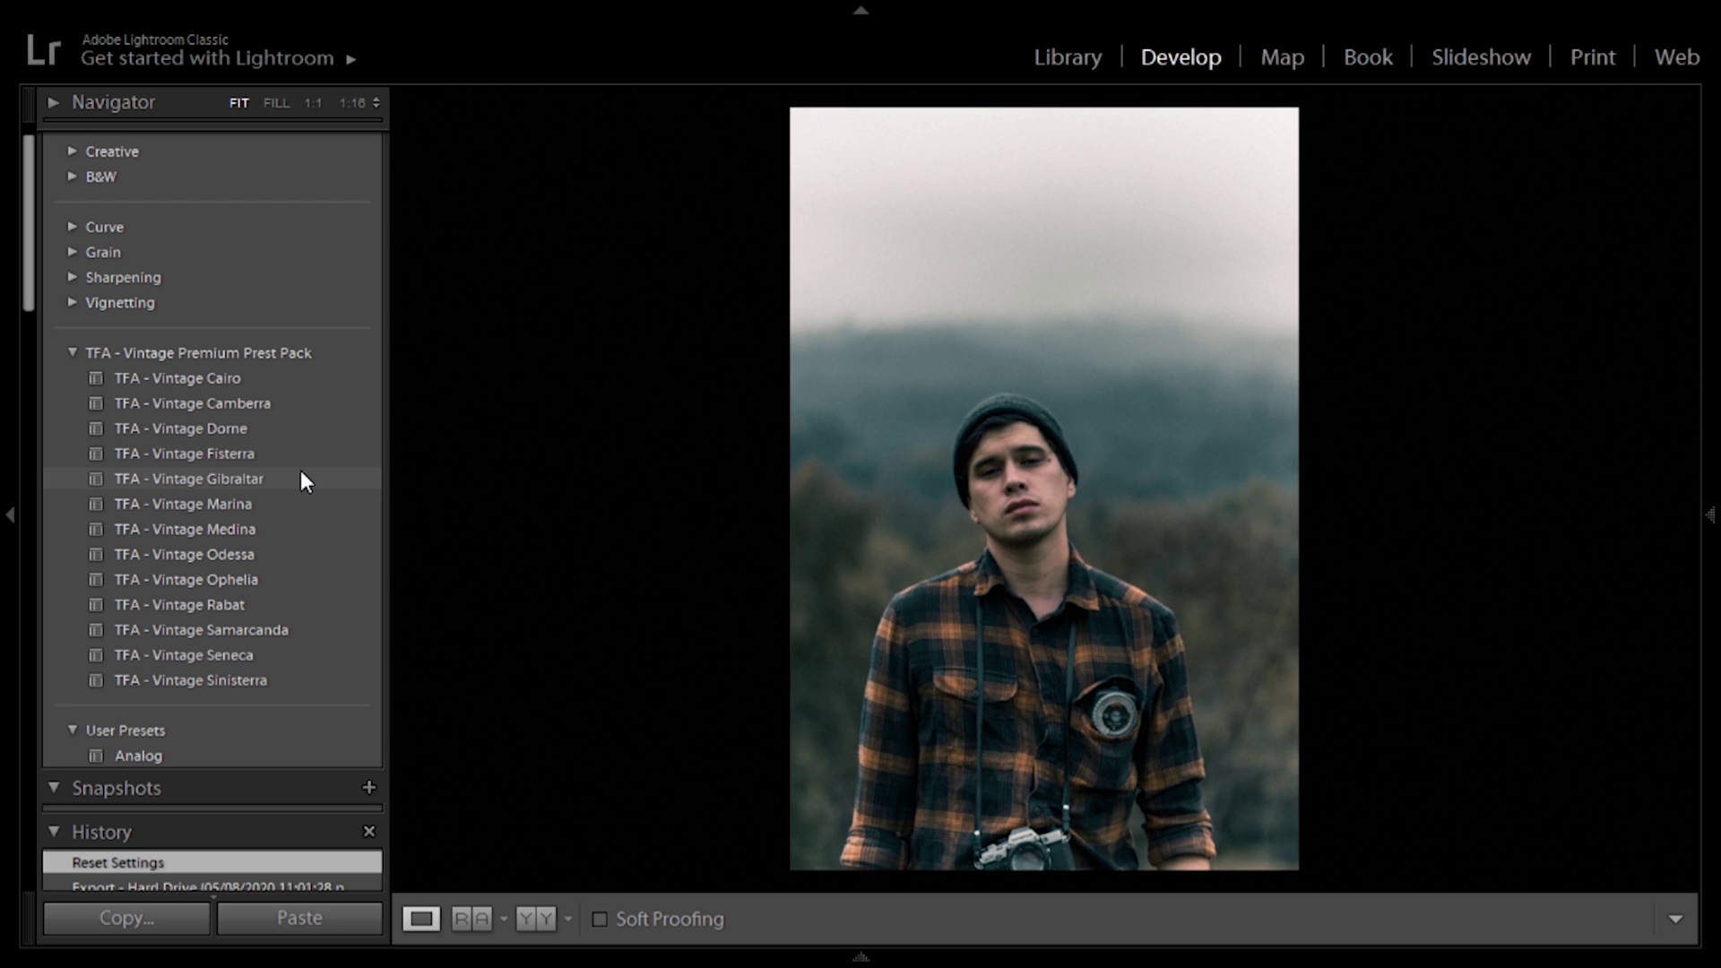
click(301, 477)
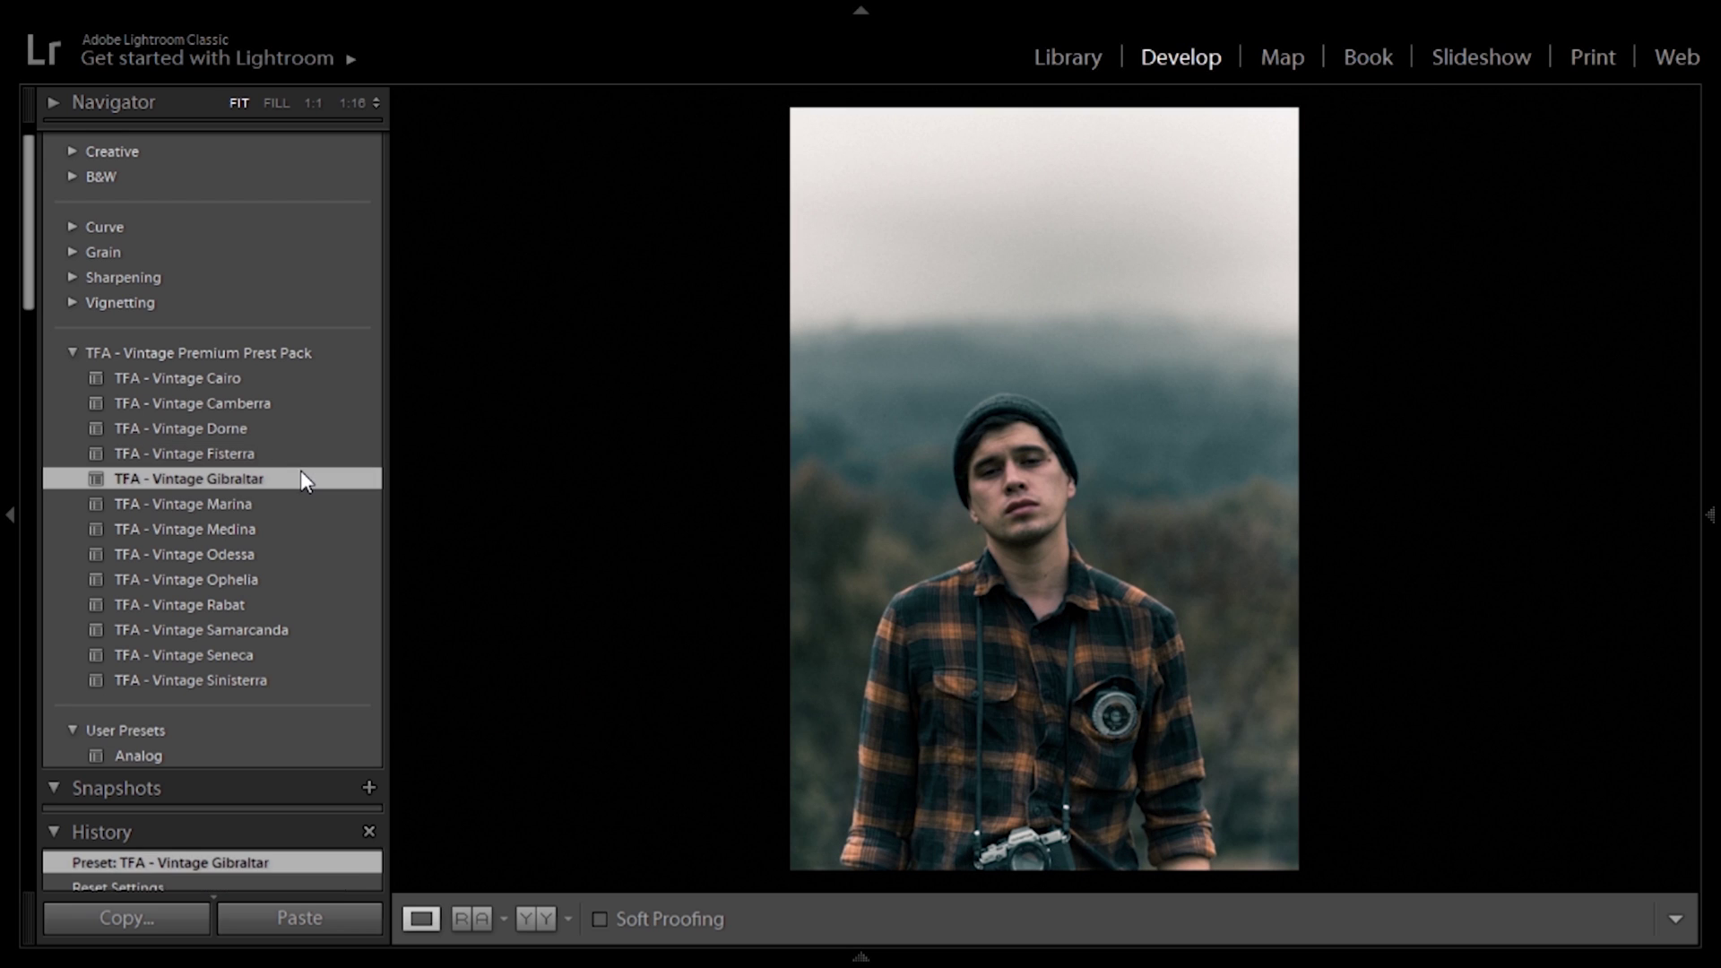
key(y)
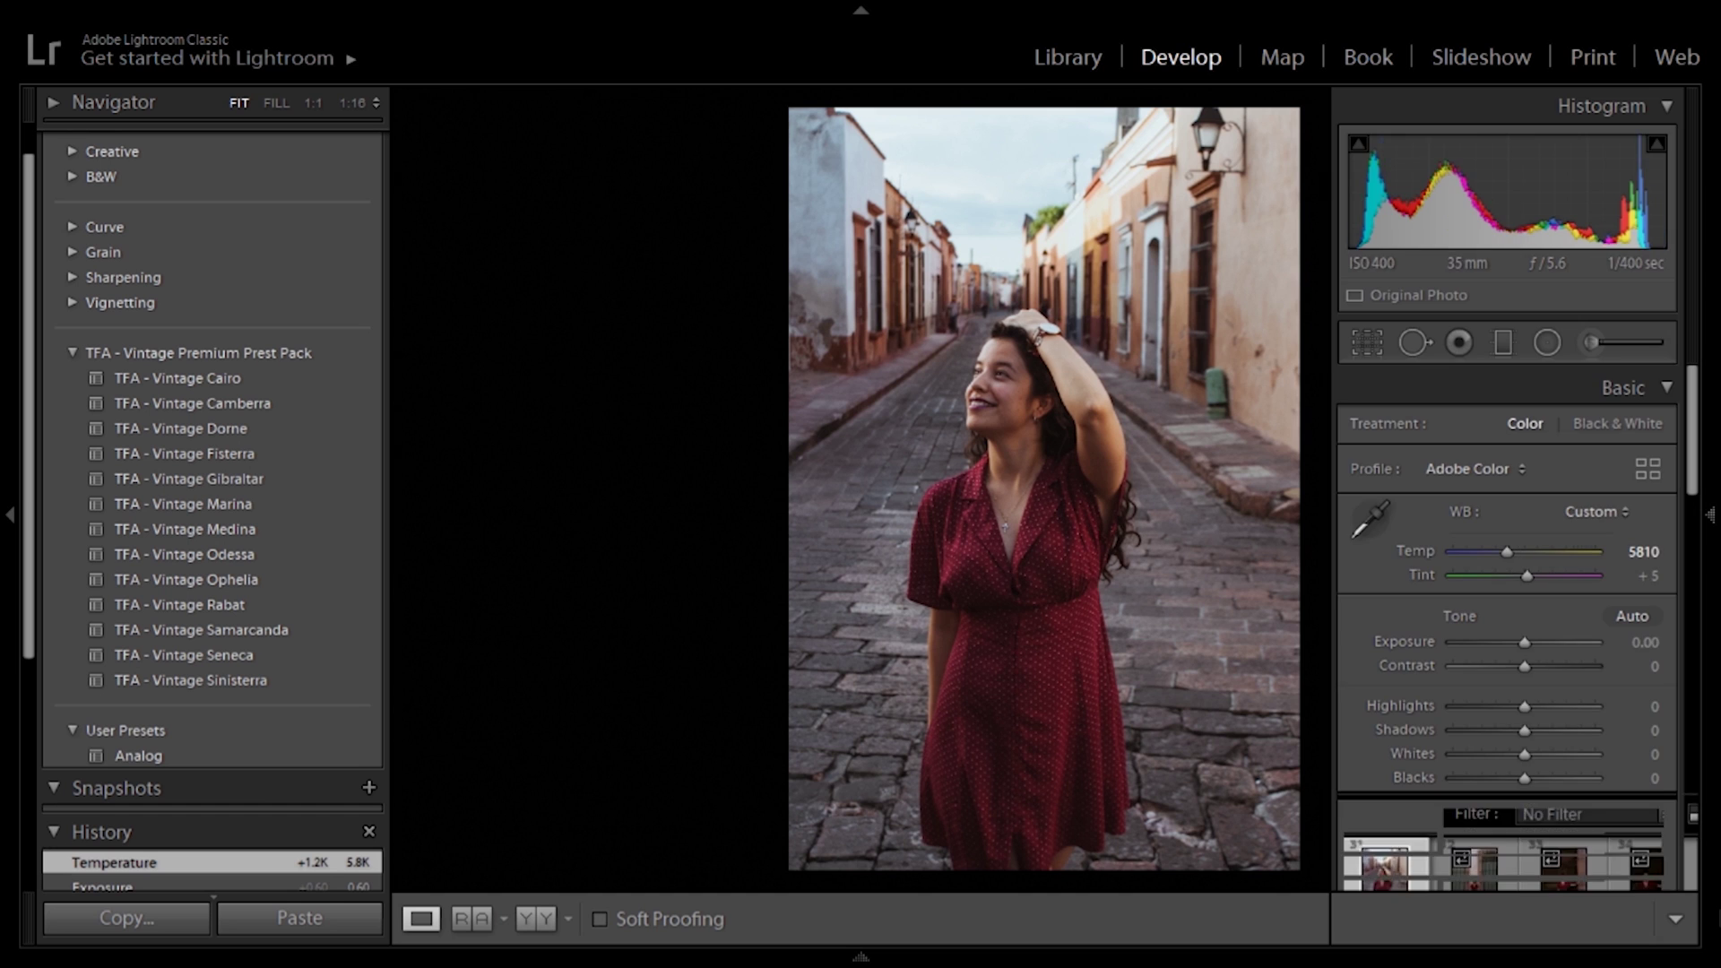
Reset the photo of the woman in the red dress, apply the TFA - Vintage Seneca preset and compare before and after.
click(1618, 923)
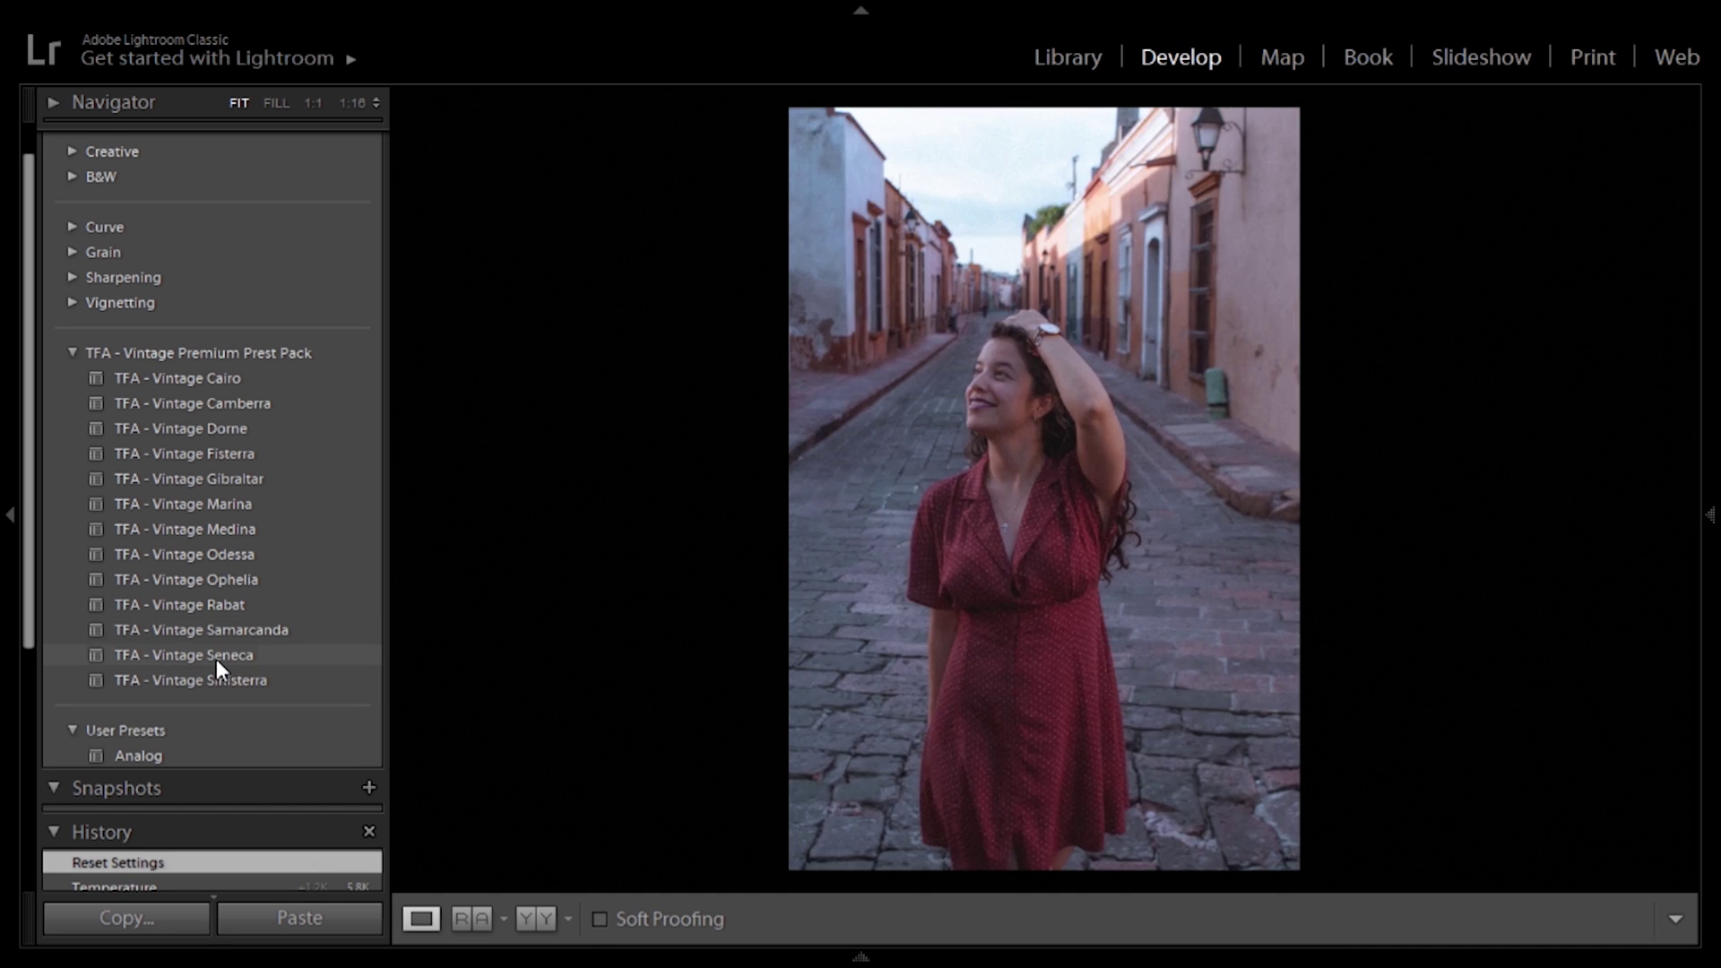
click(217, 659)
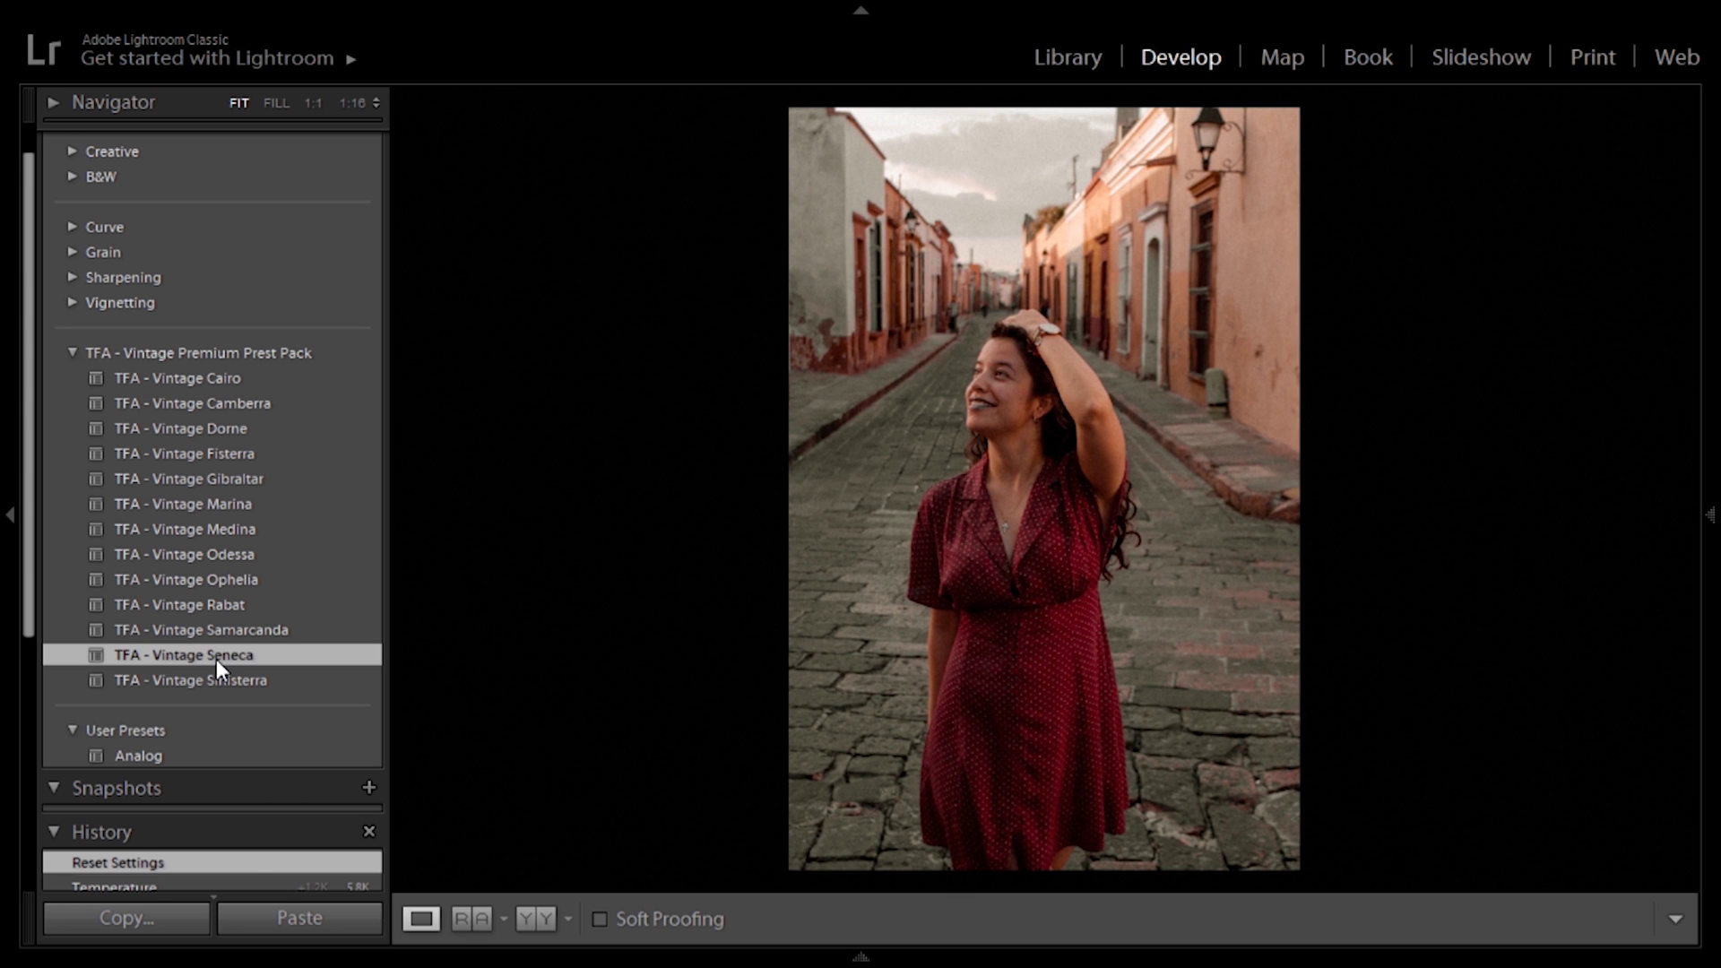
key(y)
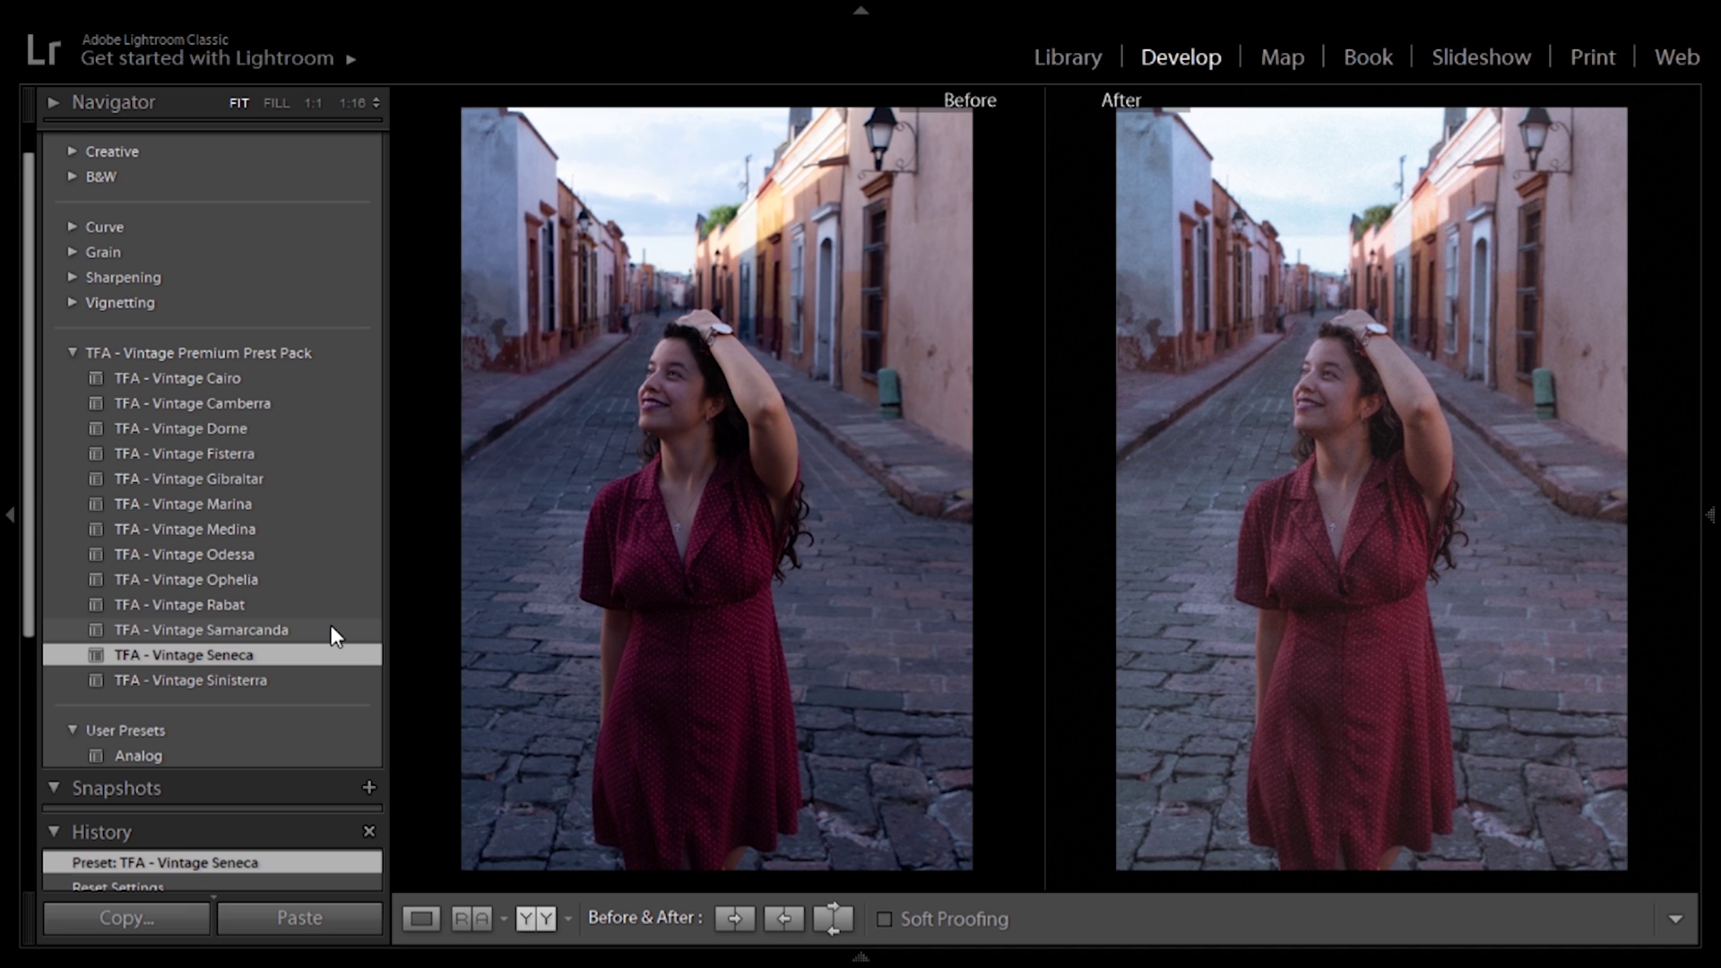
Open the photo of the long-haired woman in the plaid shirt, reset its settings and apply the TFA - Vintage Cairo preset.
mouse_move(125, 963)
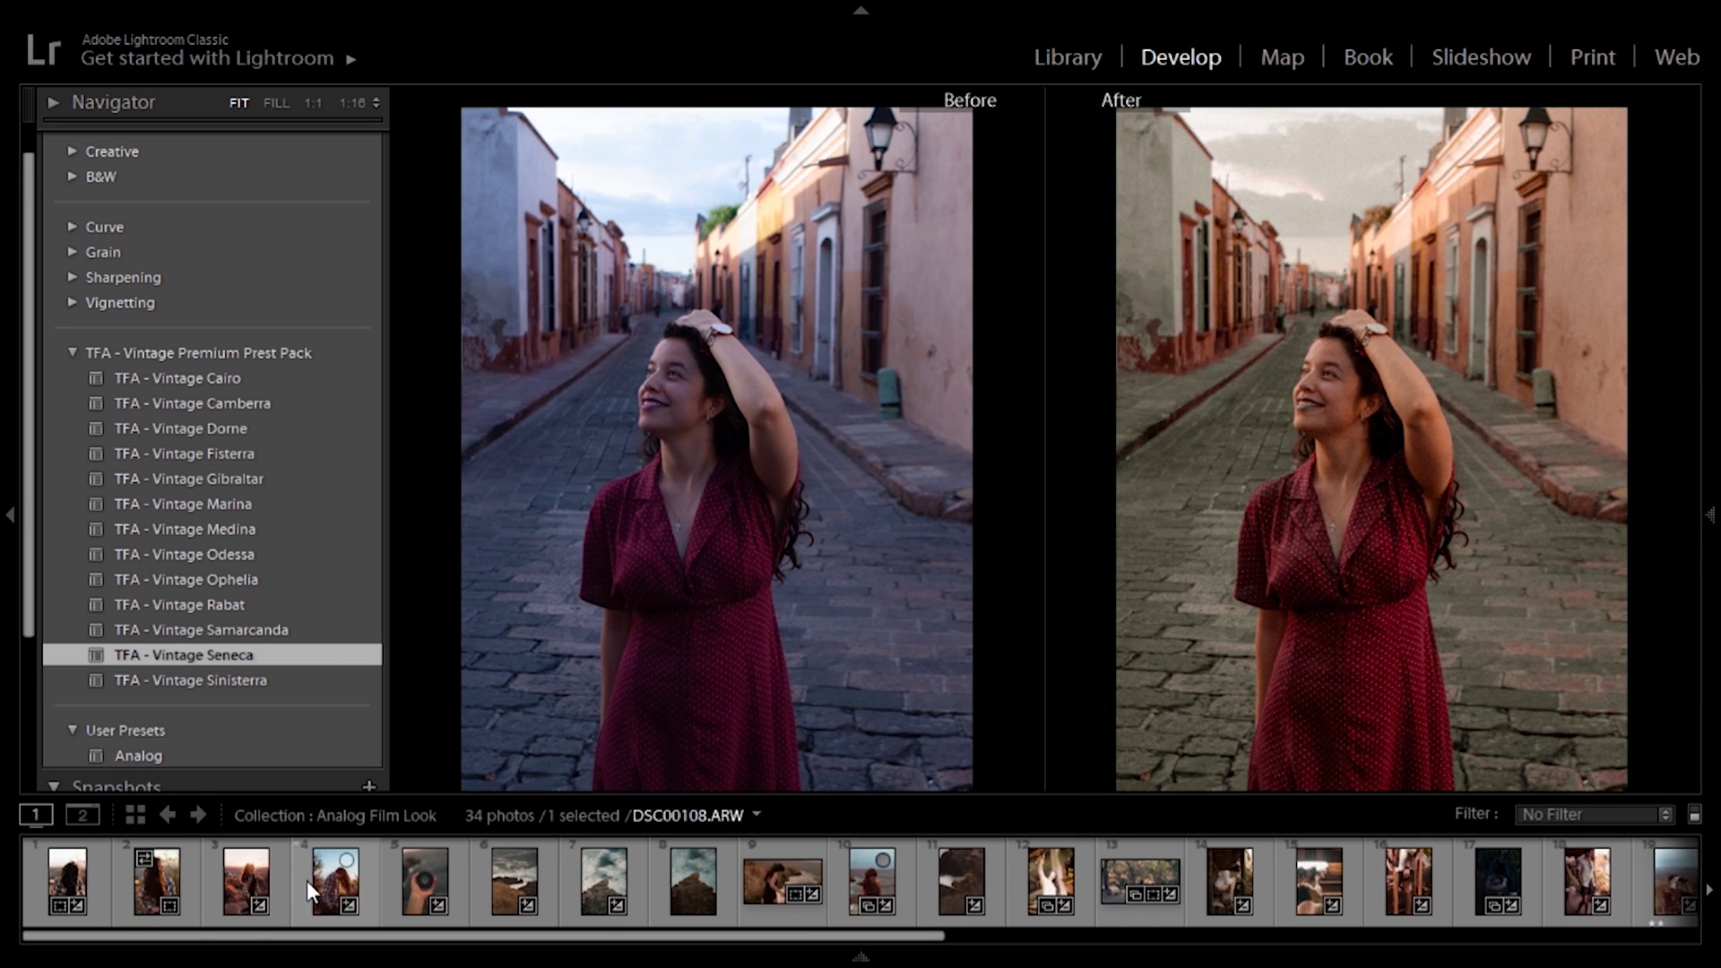
click(336, 892)
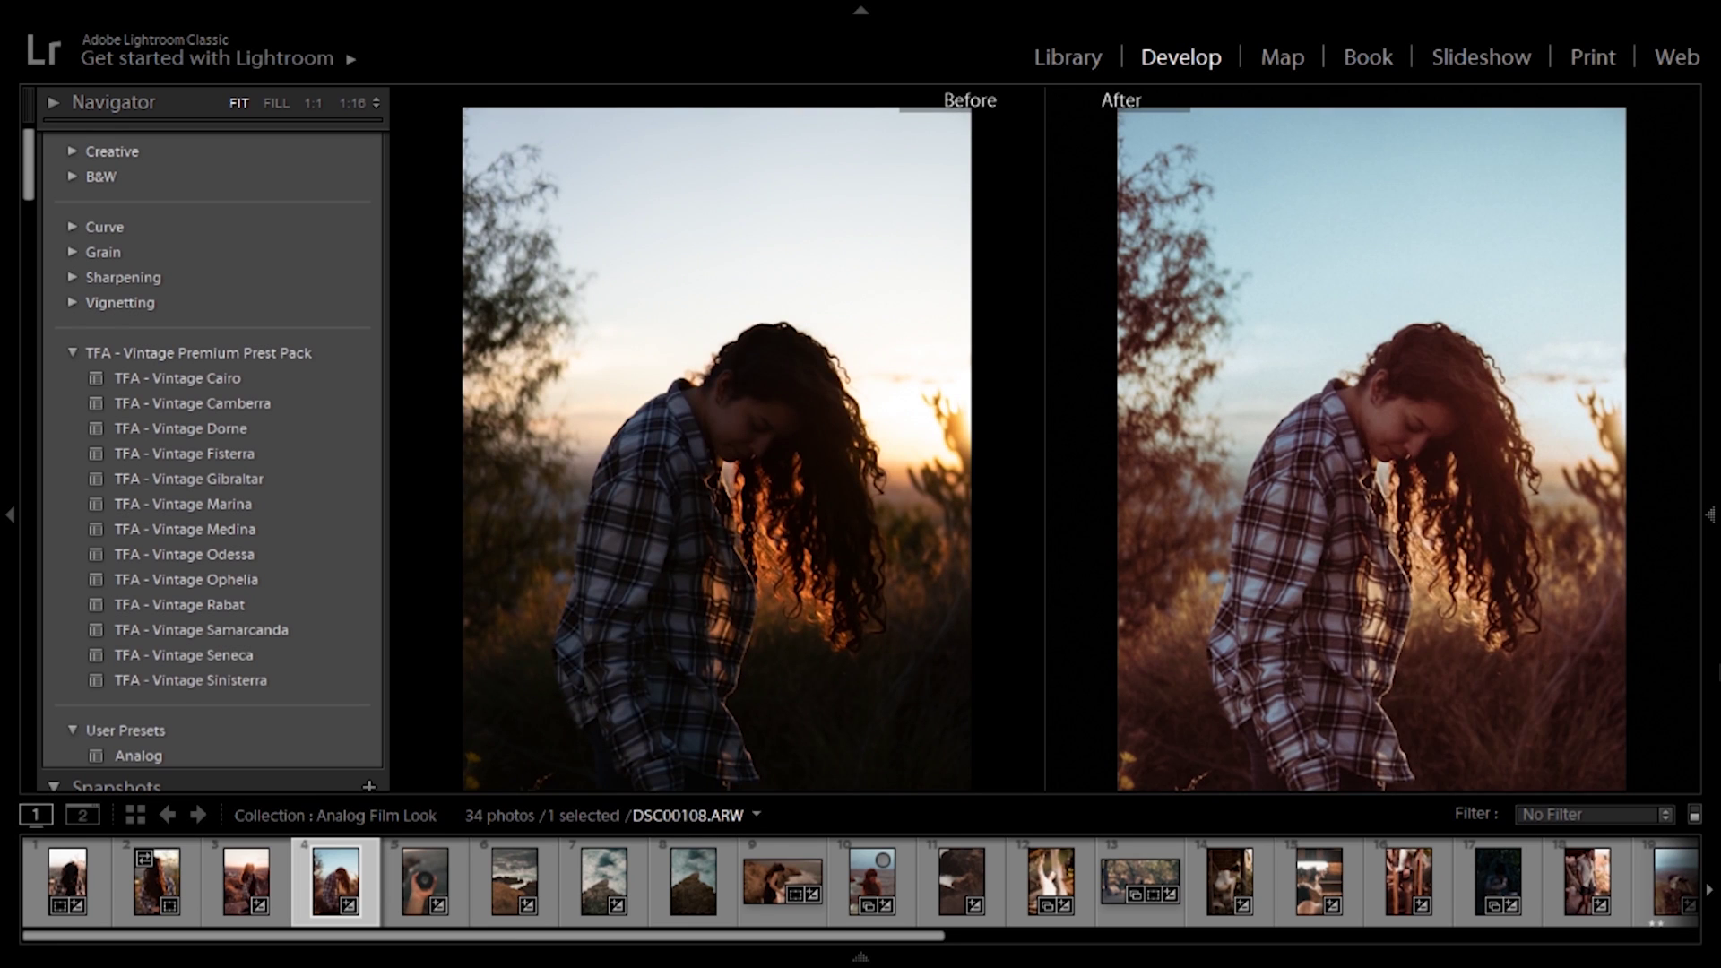
mouse_move(1694, 896)
click(1600, 928)
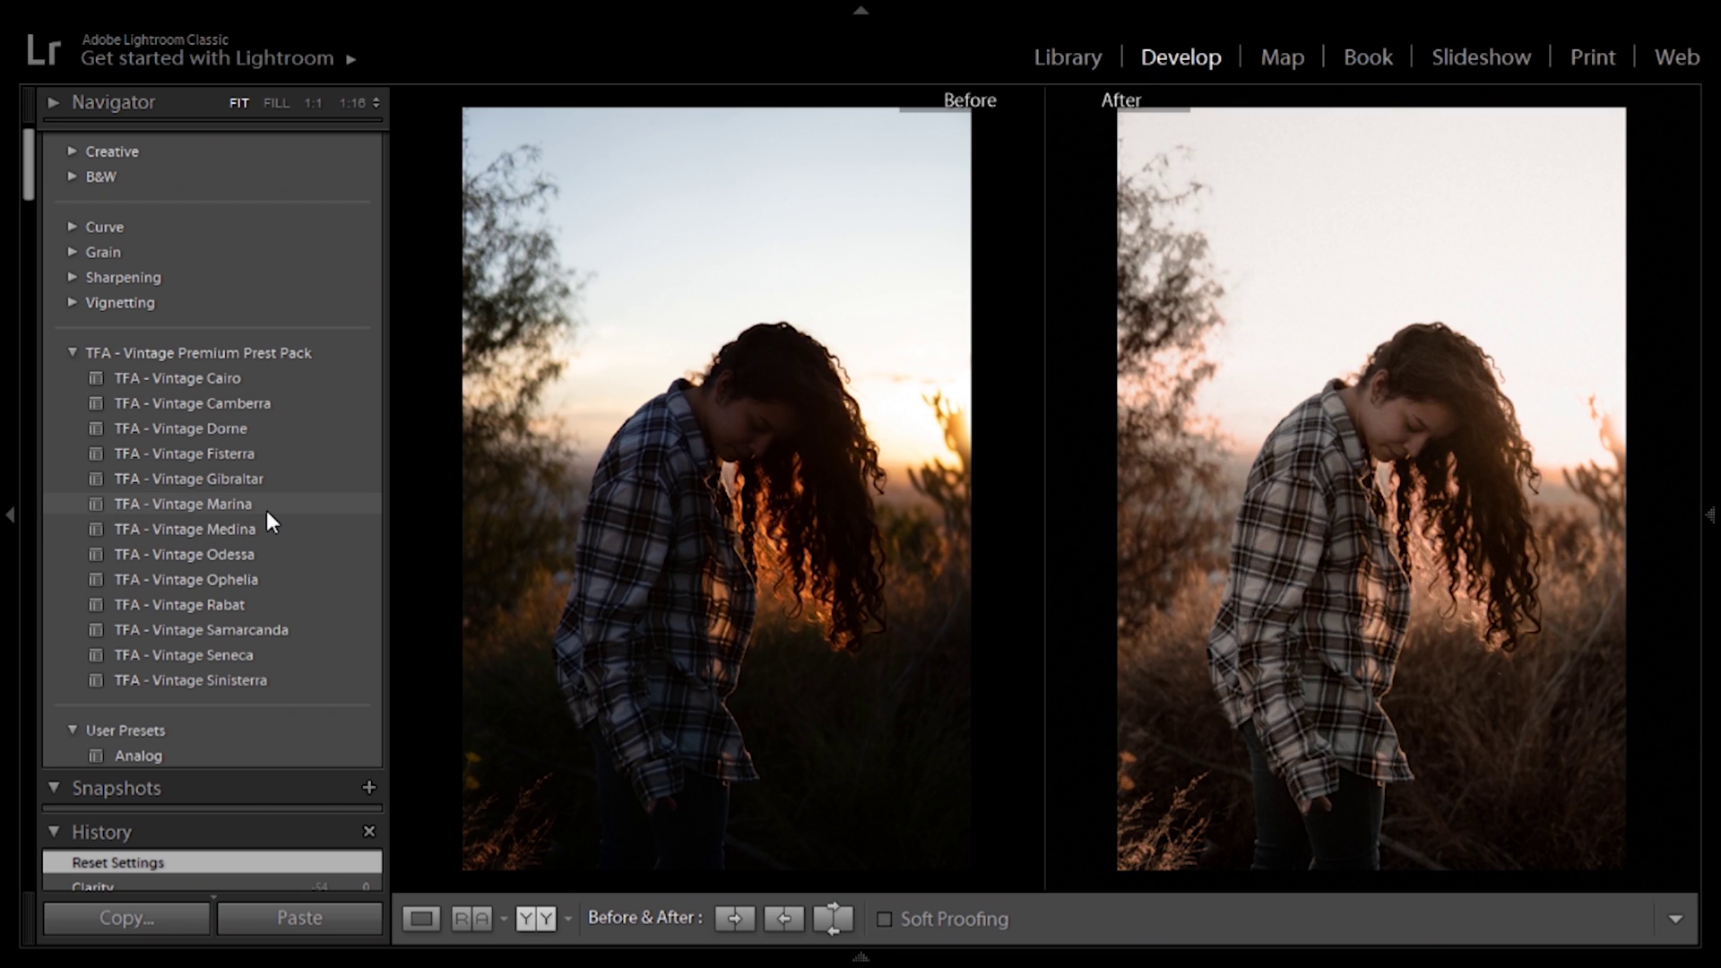
click(244, 380)
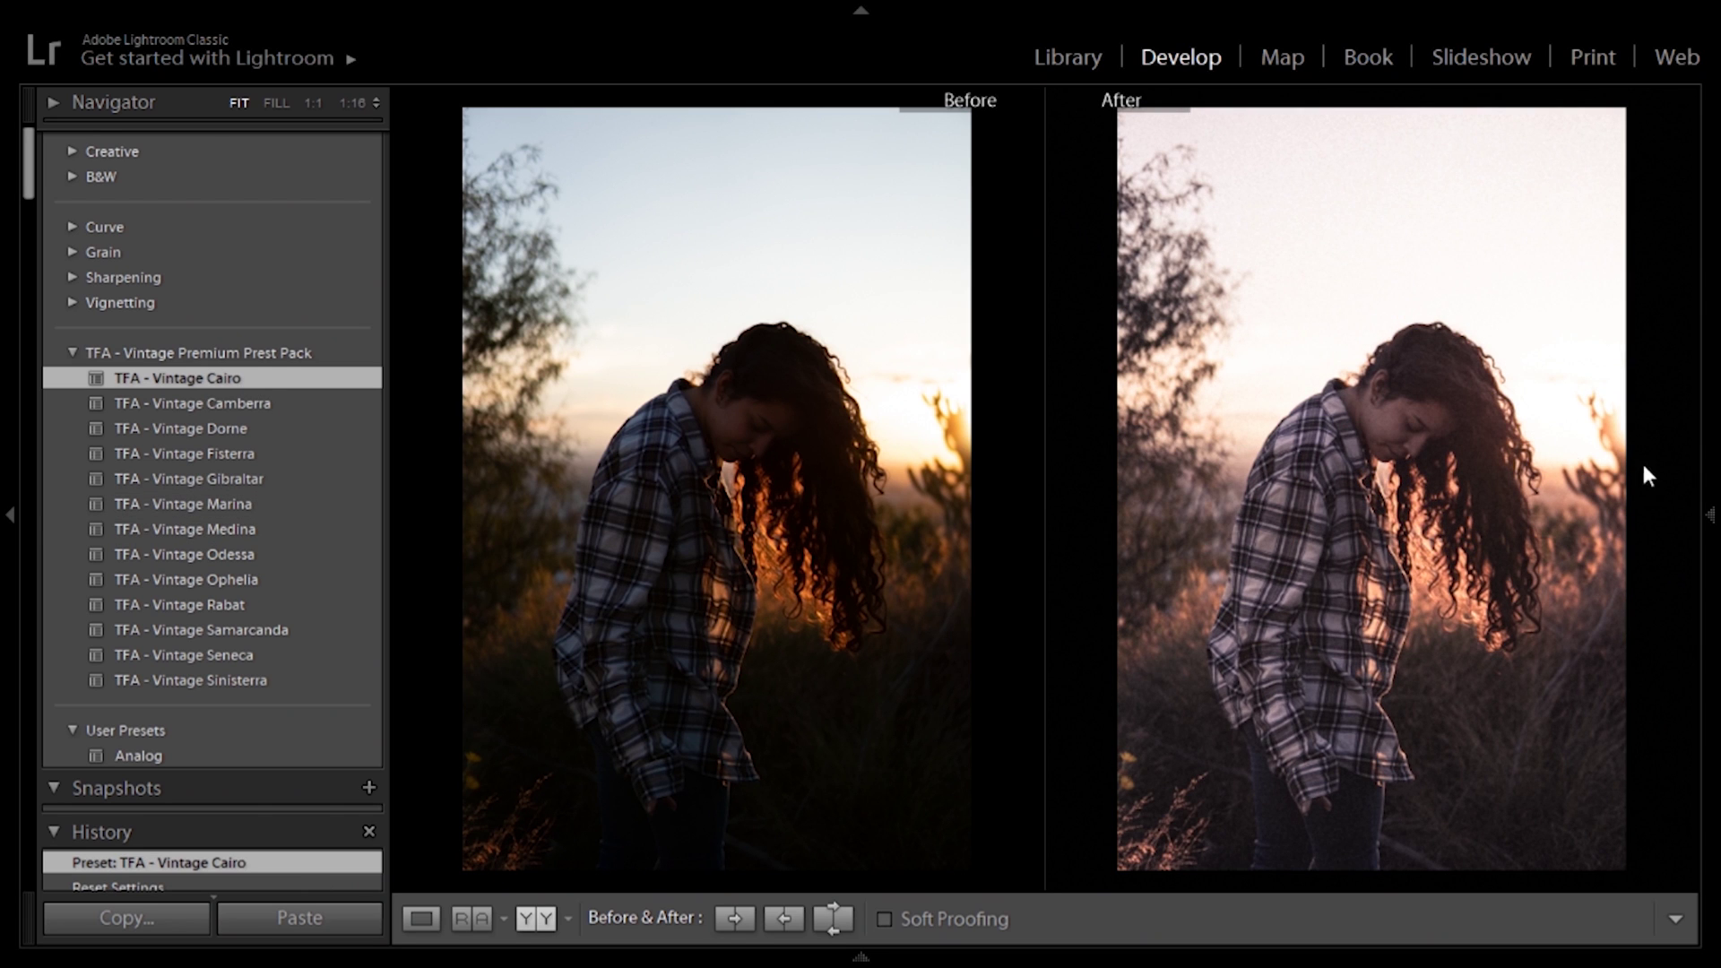
Try the TFA - Vintage Rabat, Medina, Cairo and Seneca presets on the photo of the person reaching upward, settling on Rabat.
mouse_move(881, 959)
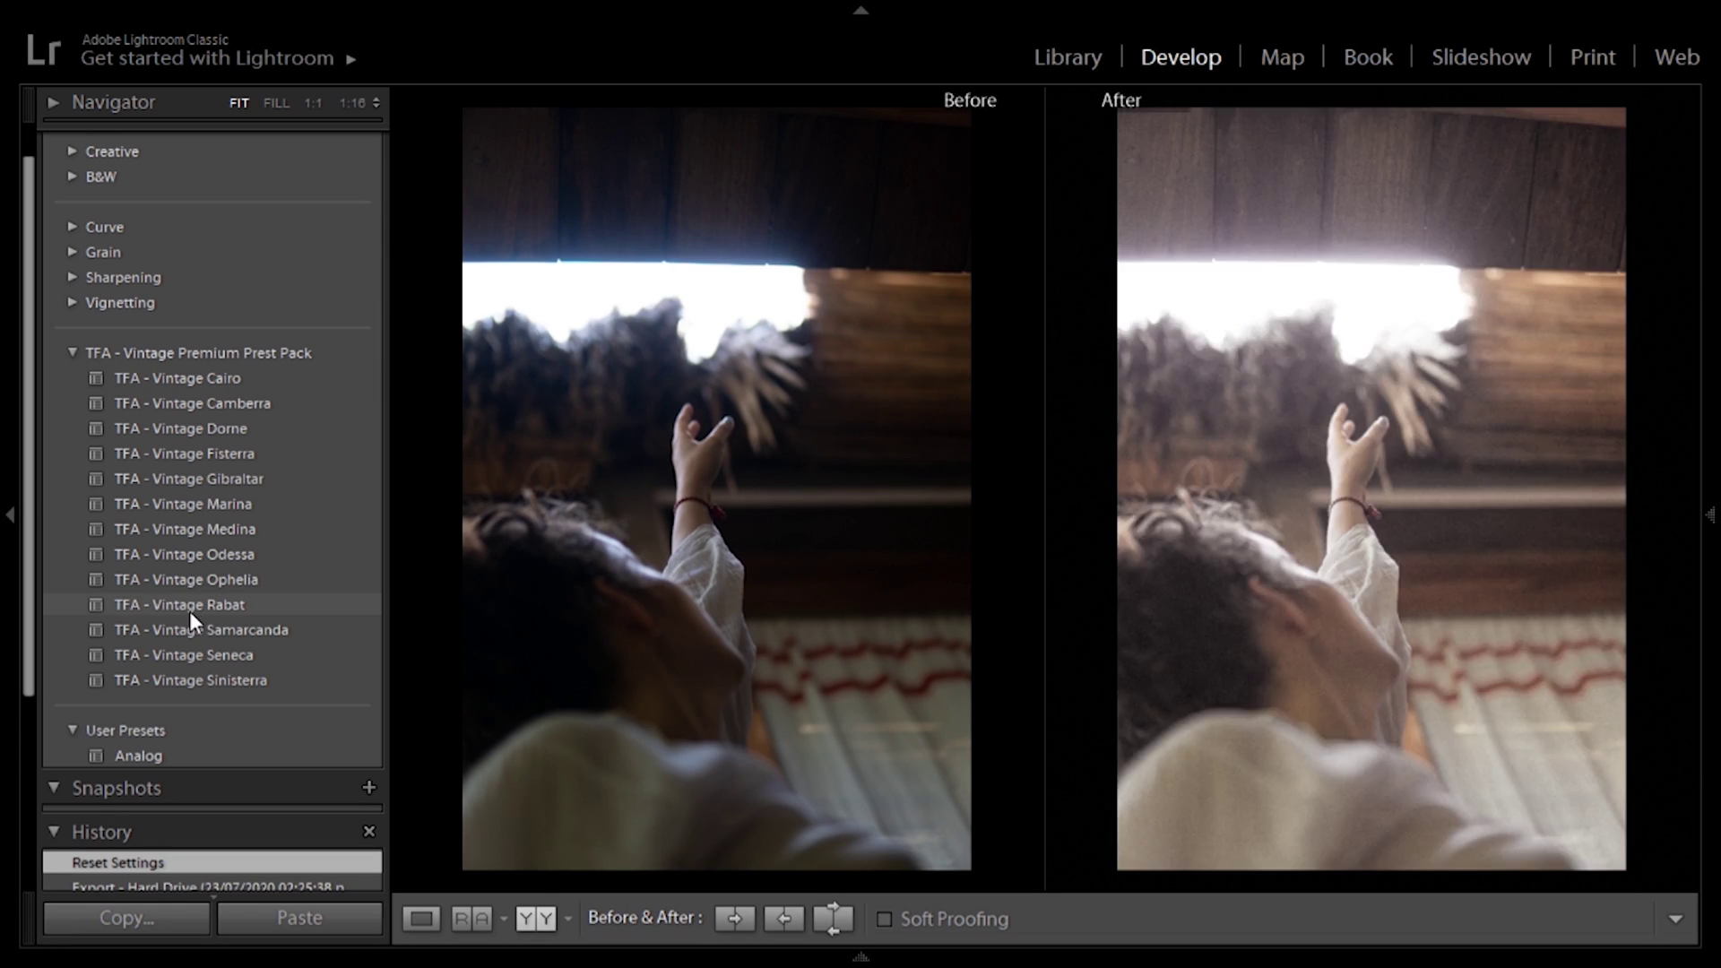
click(190, 611)
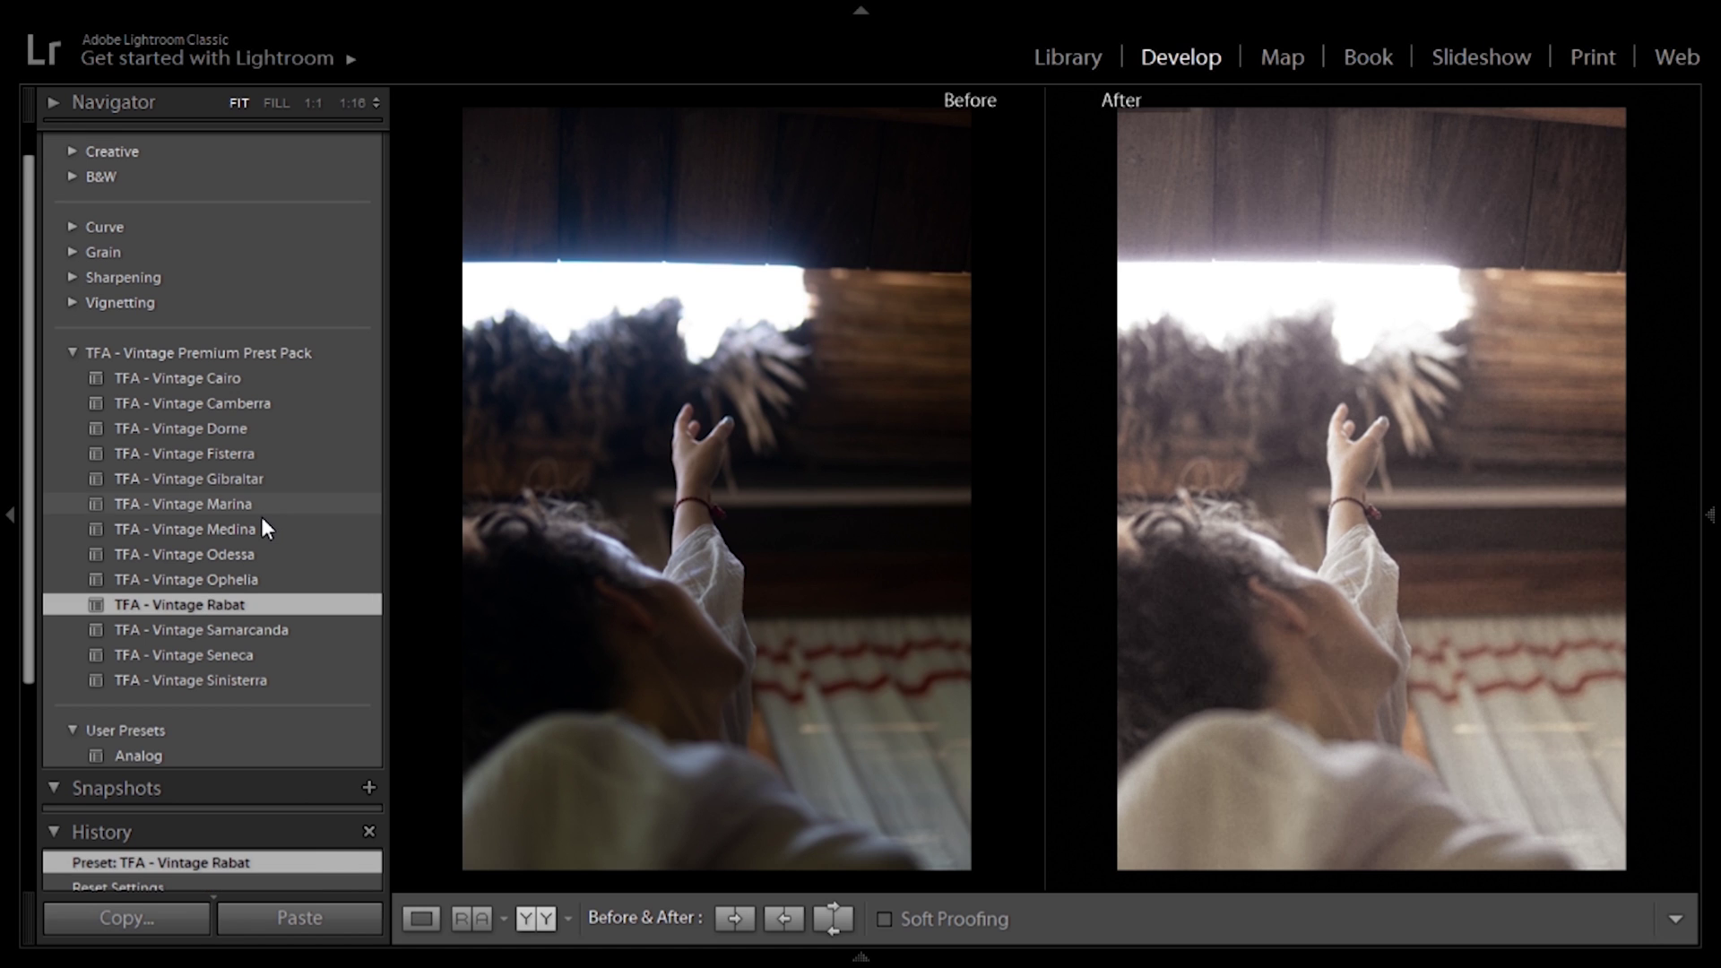
click(252, 523)
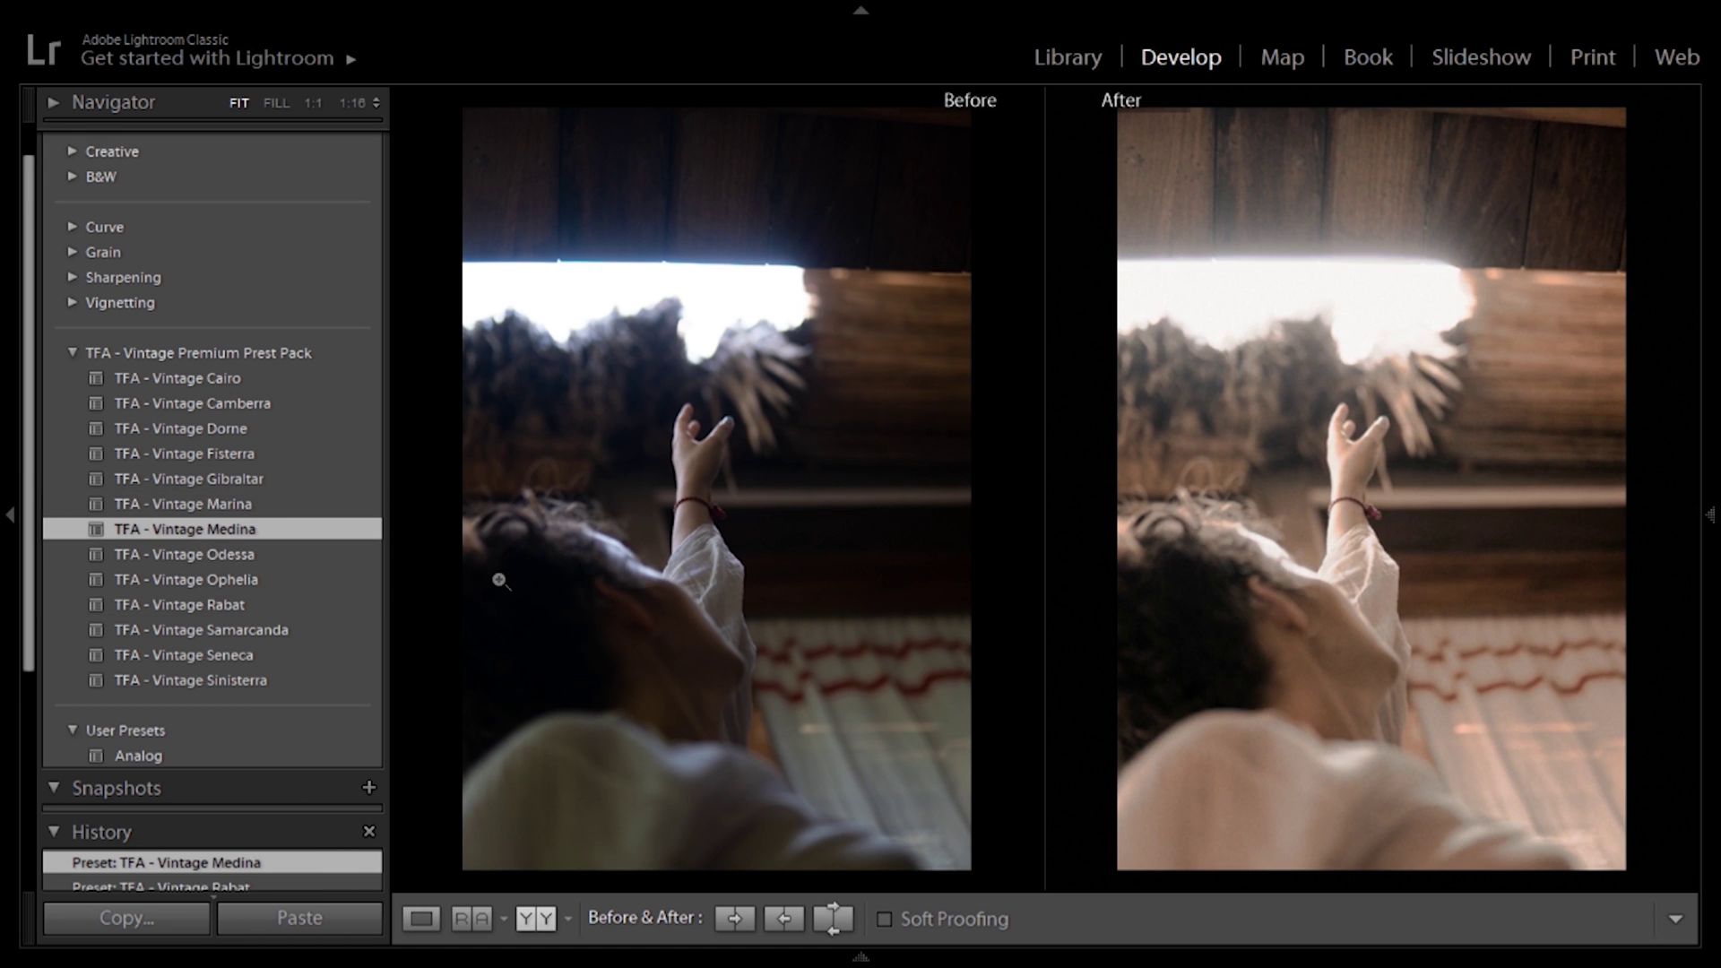
click(187, 370)
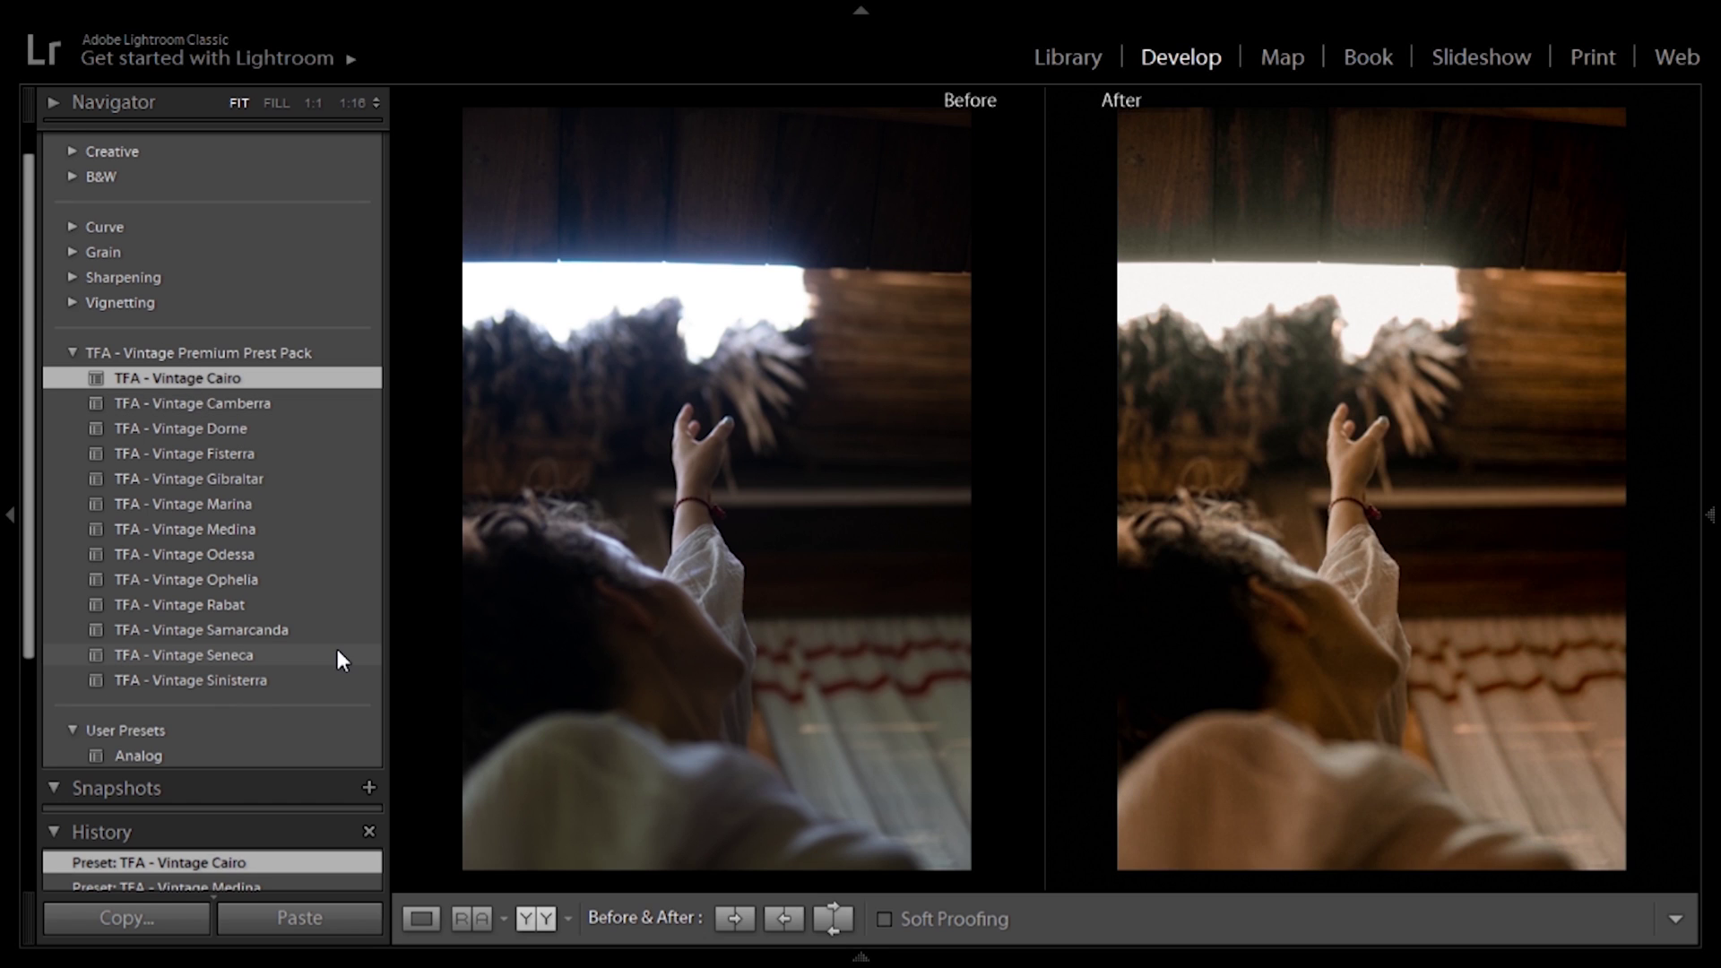
click(337, 655)
click(294, 607)
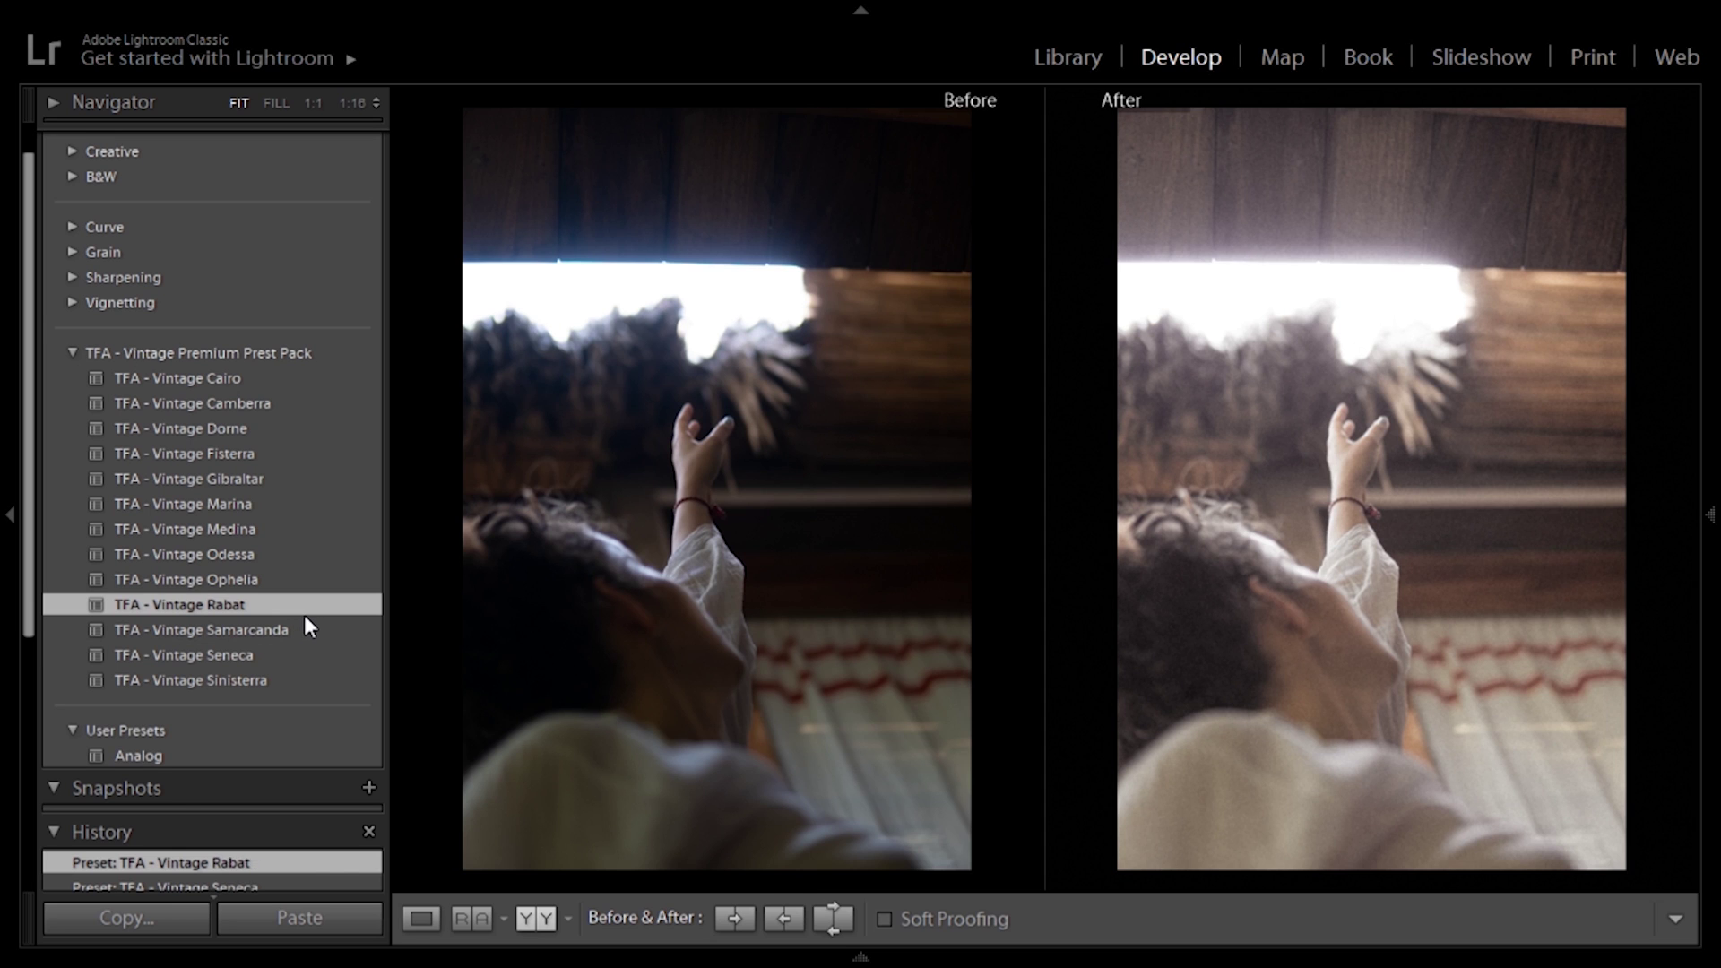
Open the photo of the woman on the sea cliffs, reset its settings and apply the TFA - Vintage Ophelia preset.
key(F6)
click(811, 892)
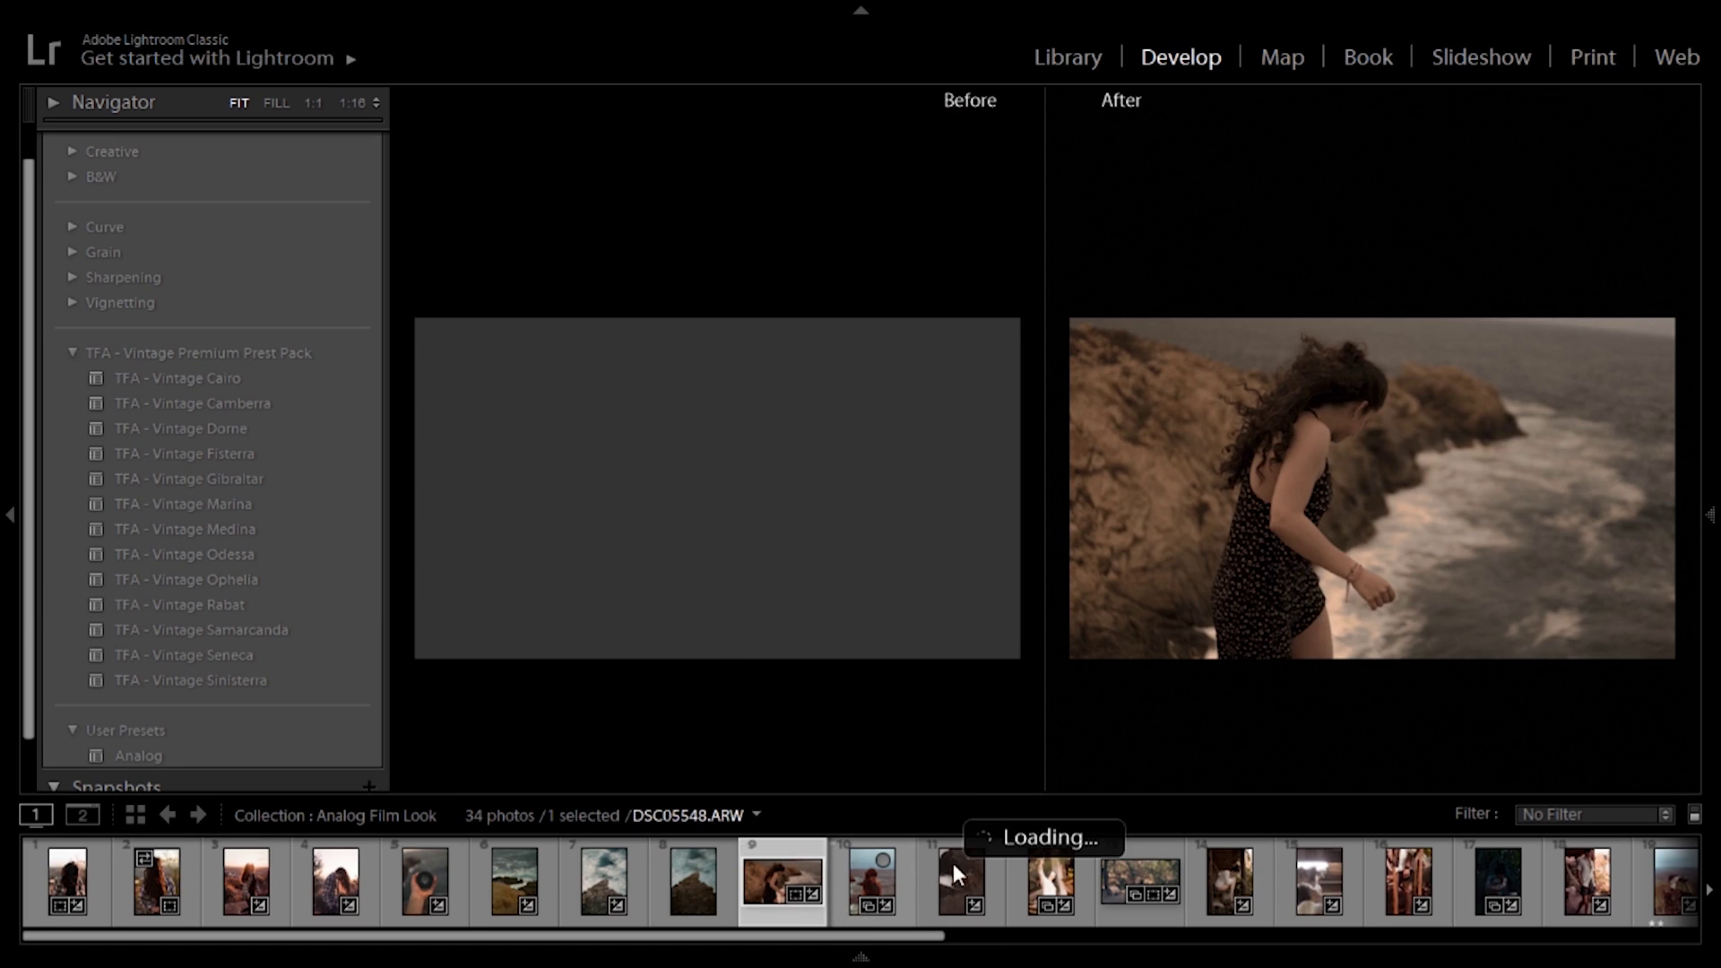
key(F6)
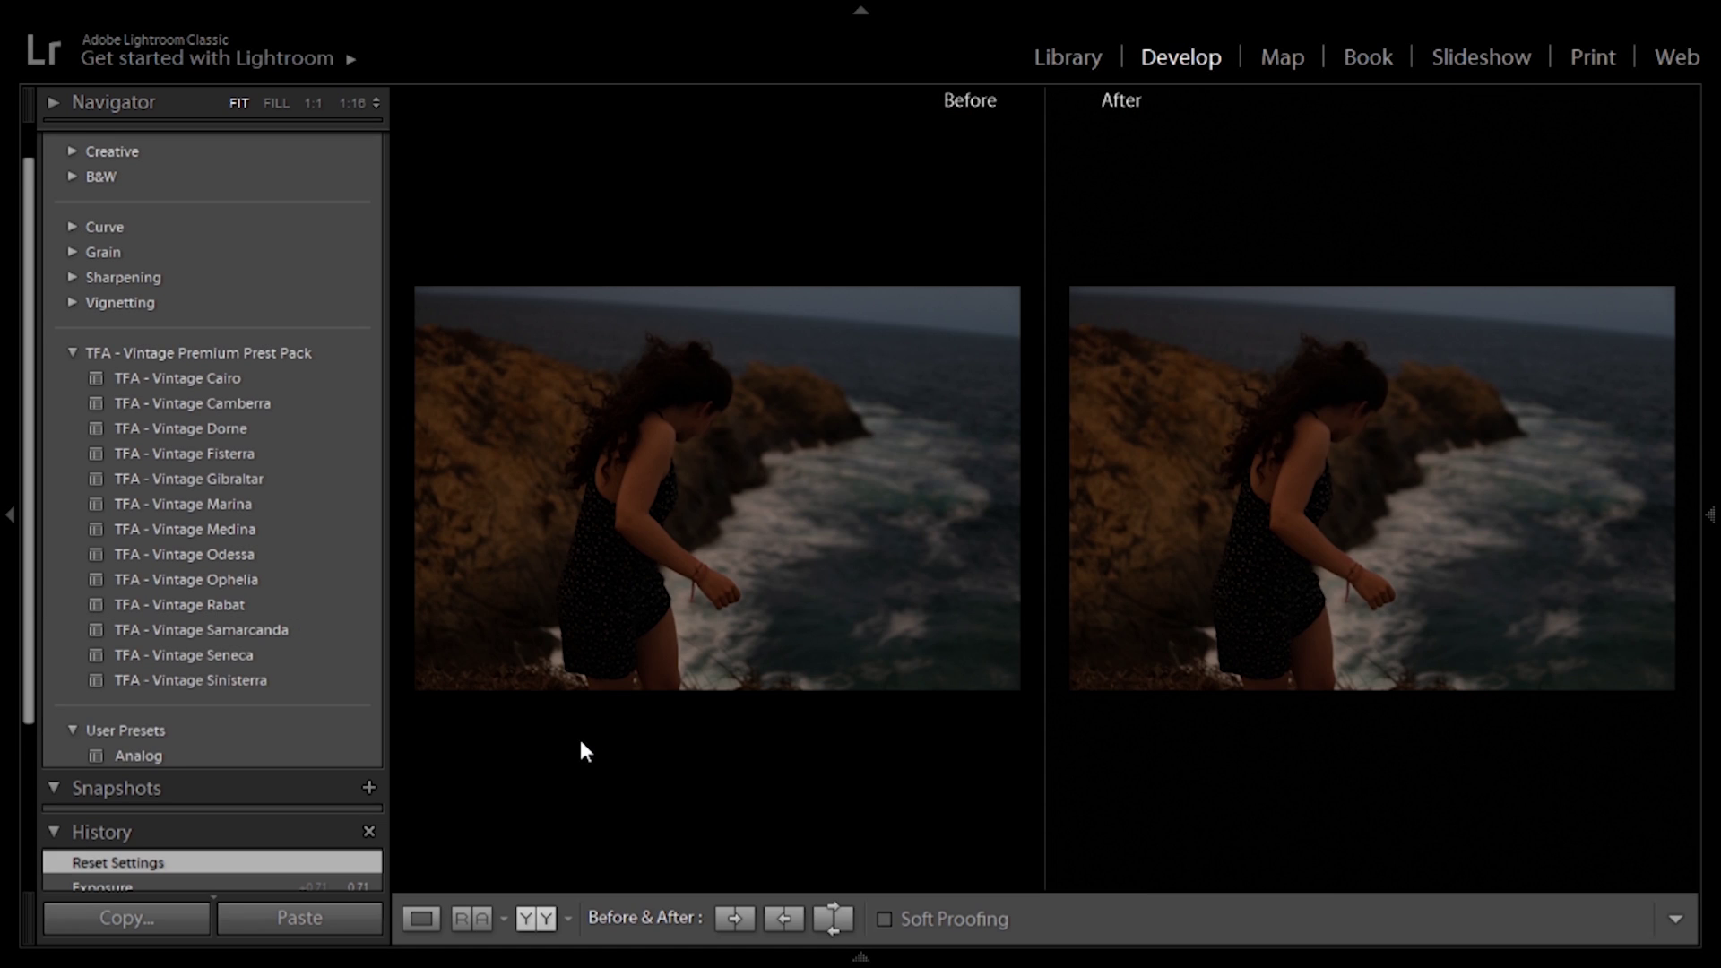
click(180, 579)
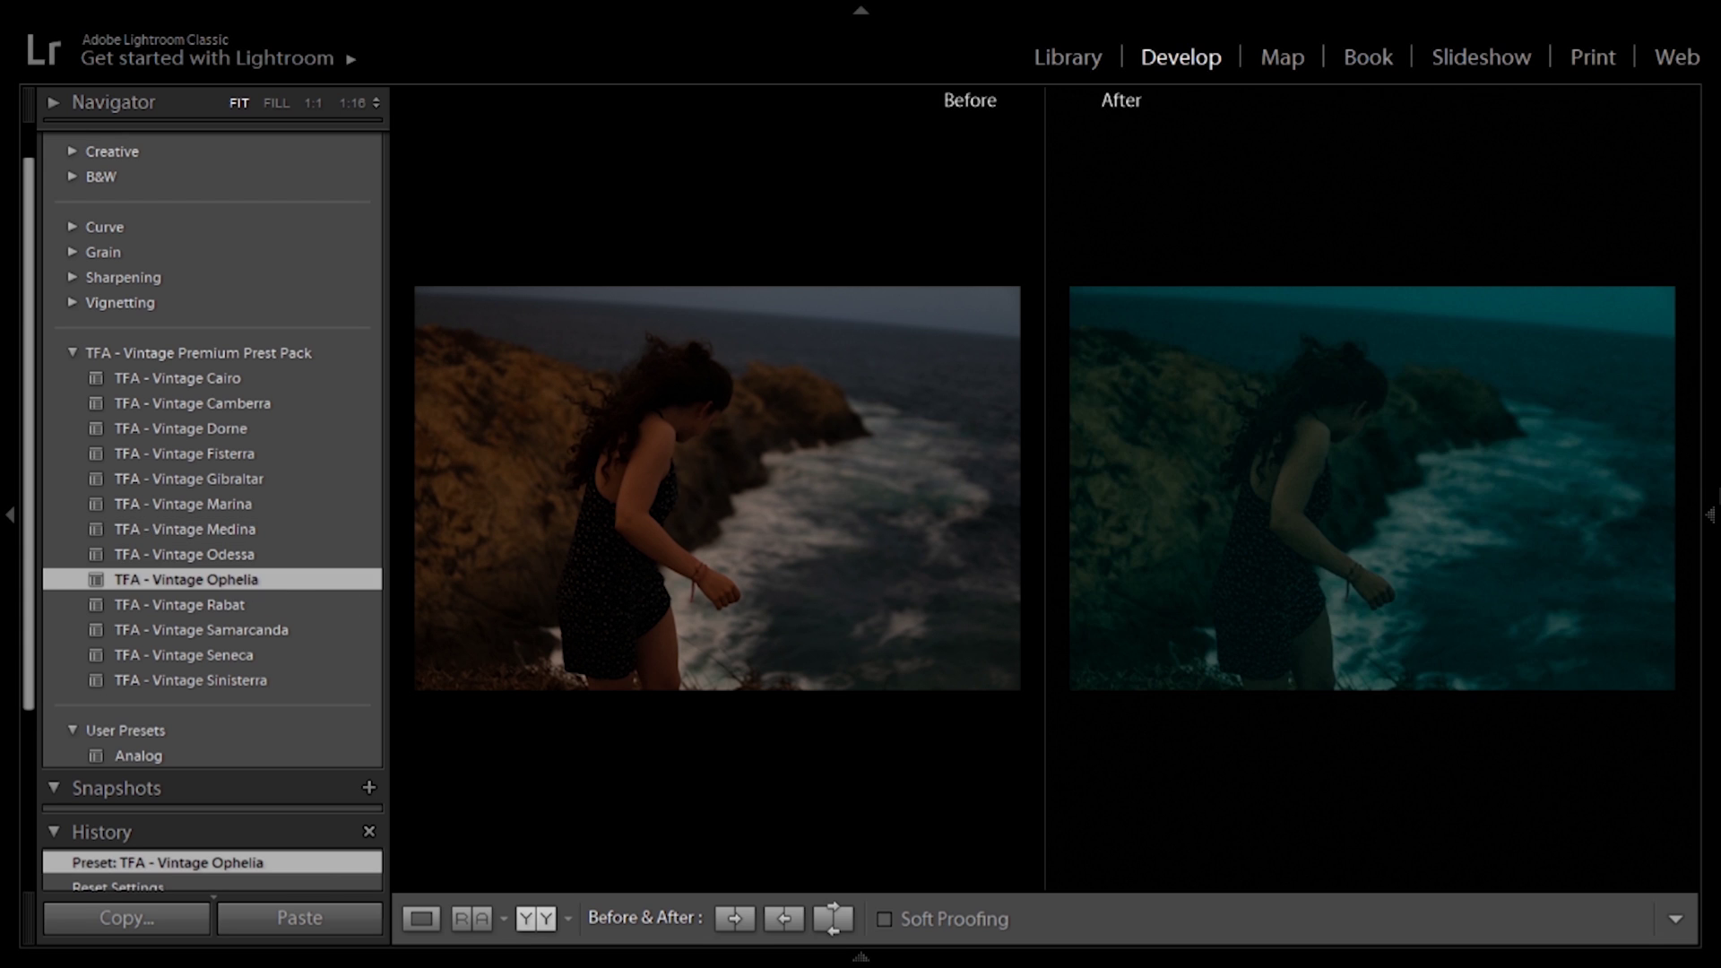
Raise the sea cliff photo's exposure to +1.67 and return to the single-photo view.
mouse_move(1710, 515)
drag(1547, 643, 1547, 643)
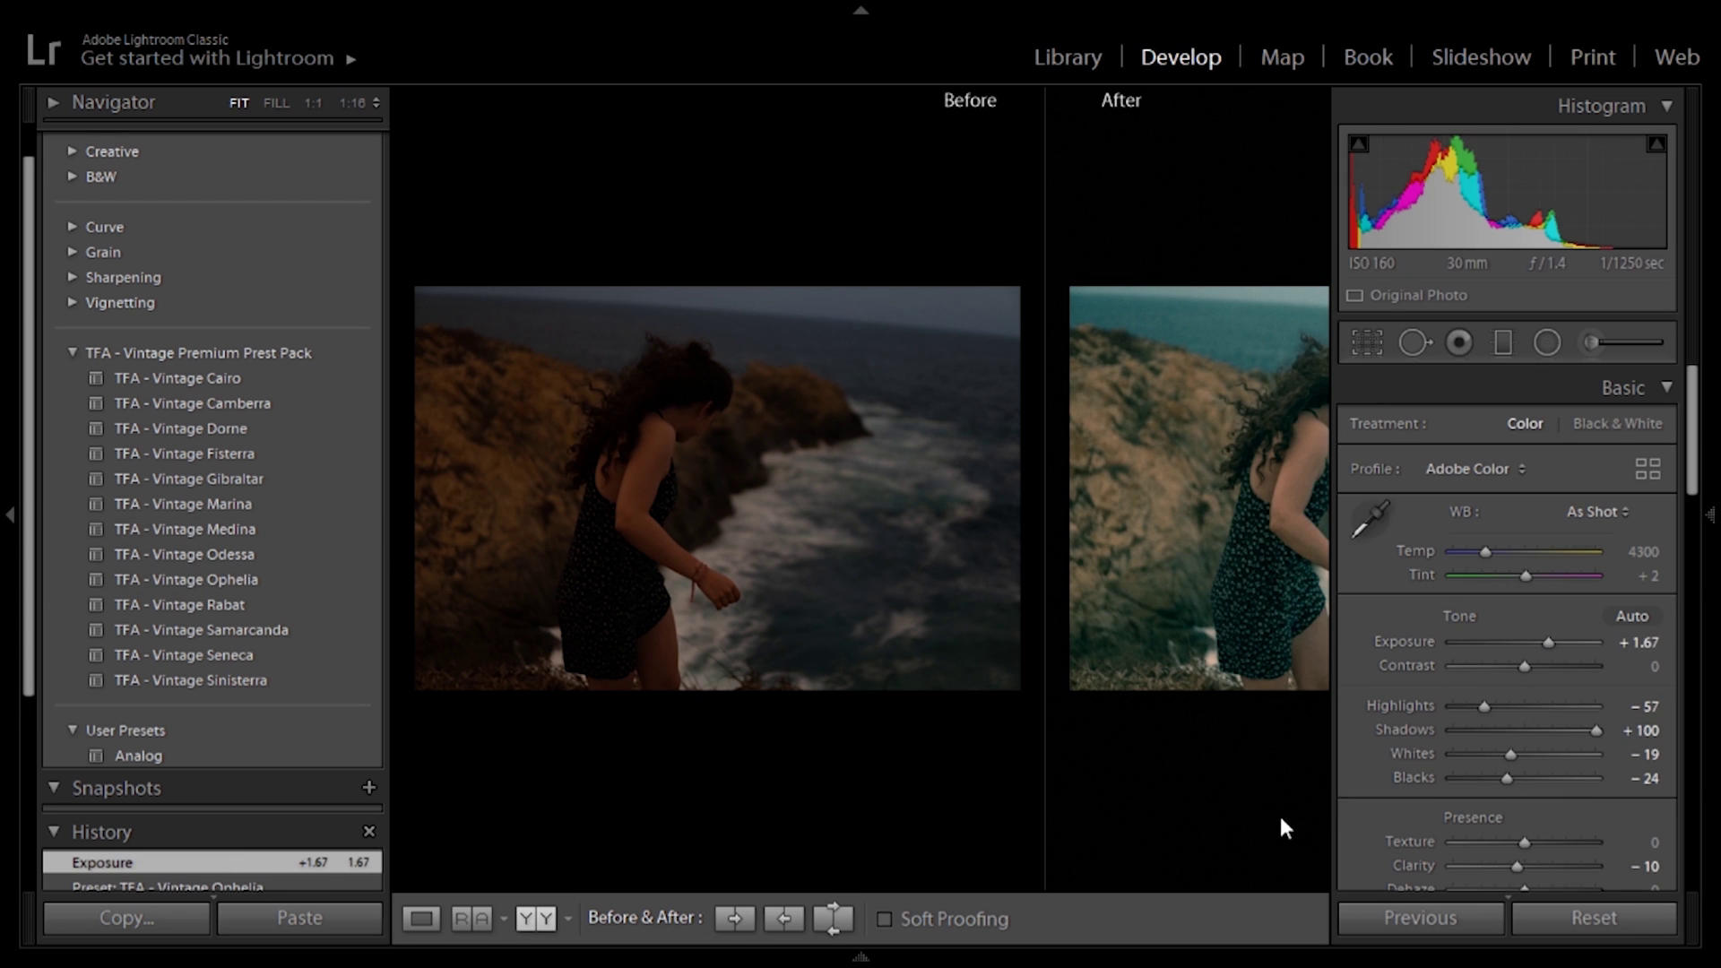
key(y)
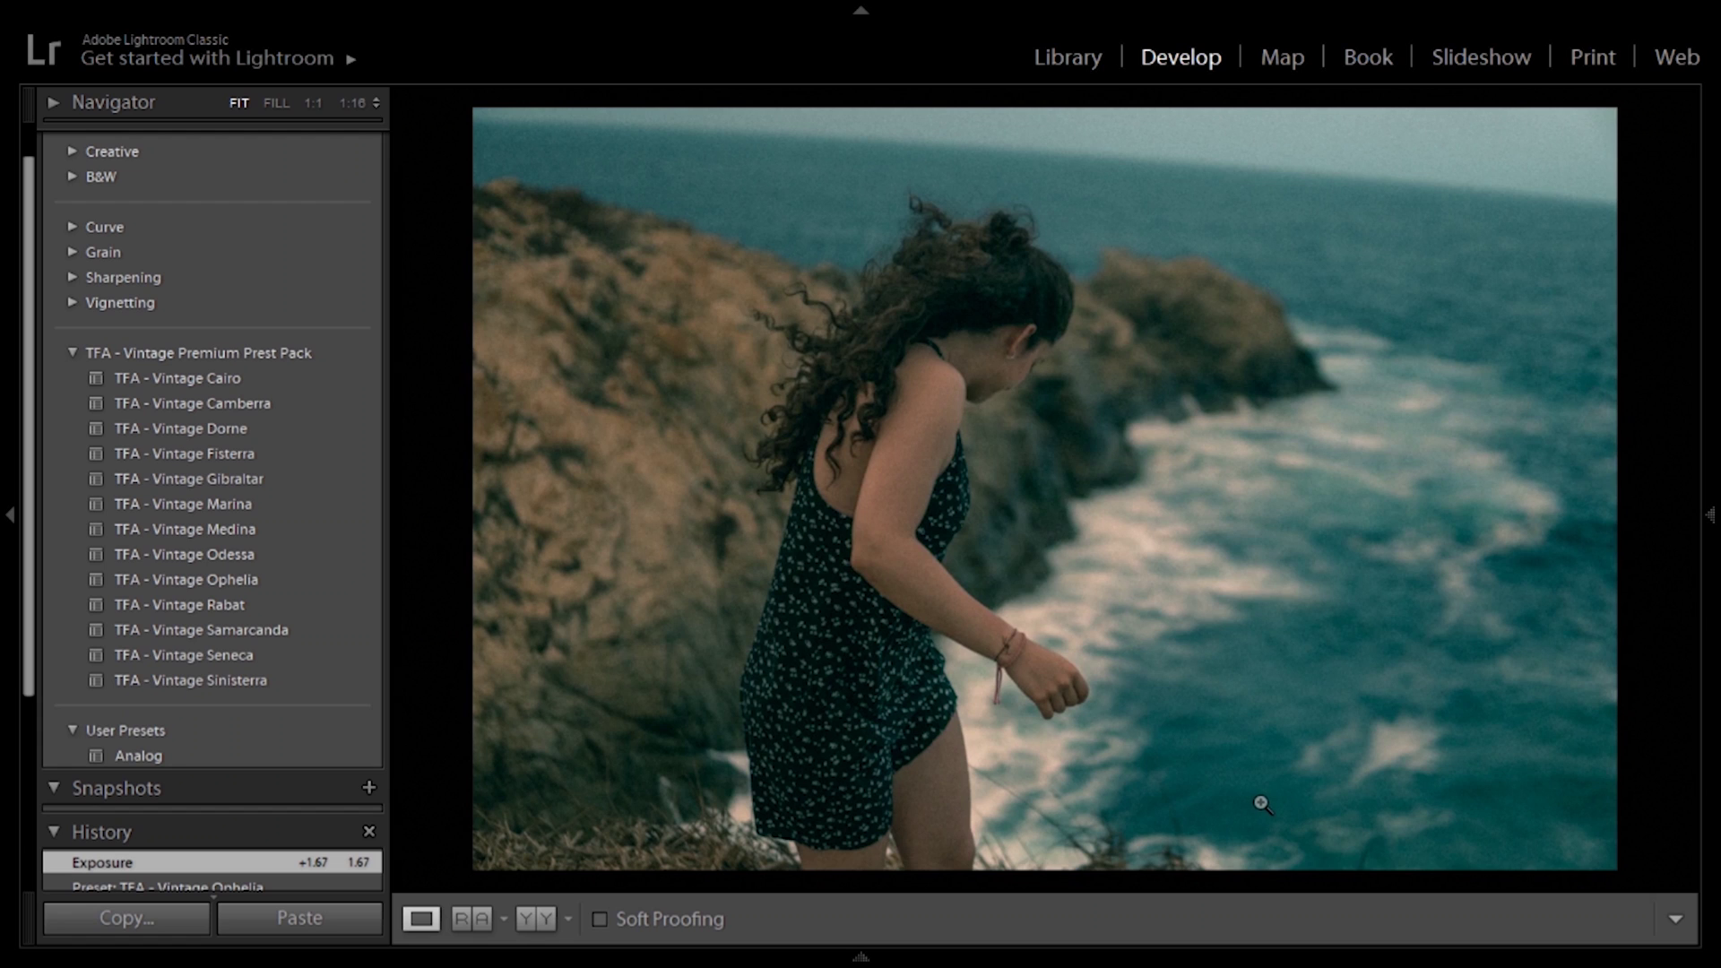